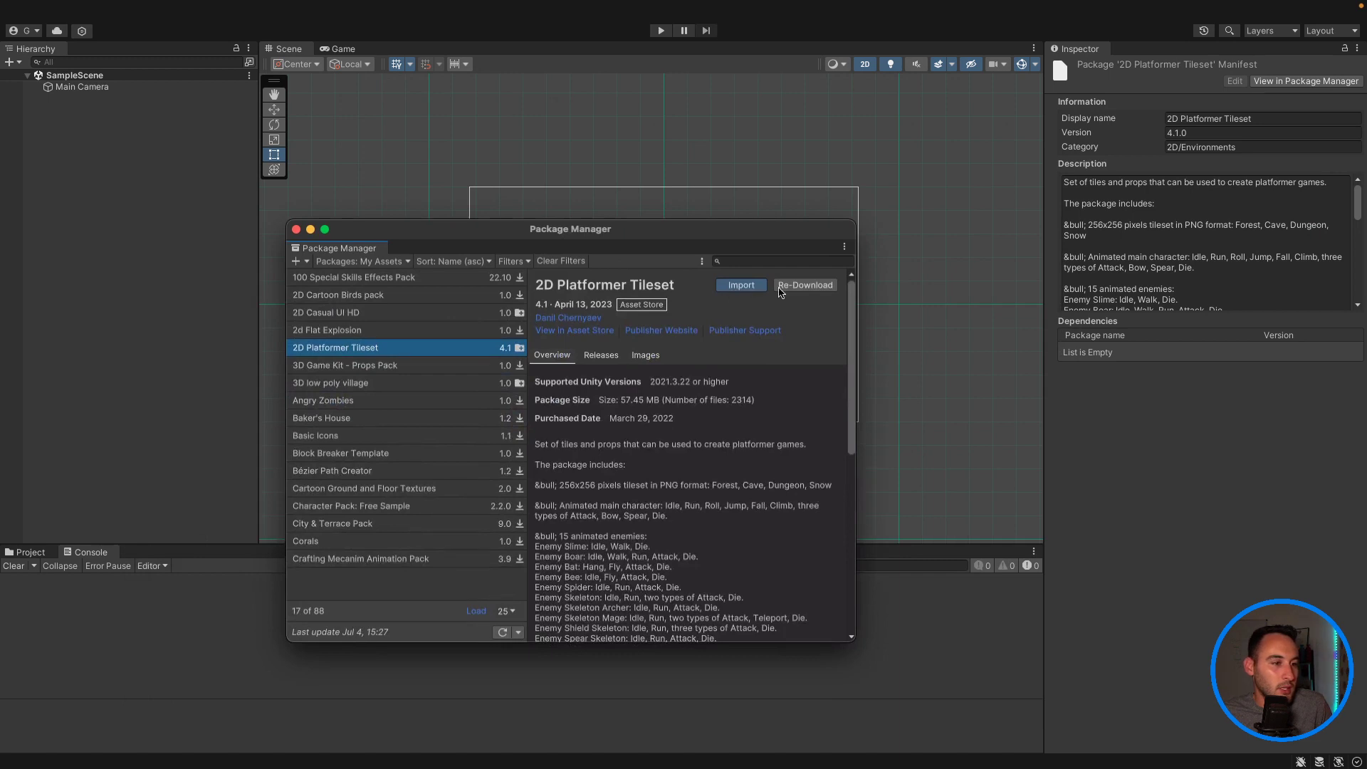
left_click_drag(738, 234, 736, 156)
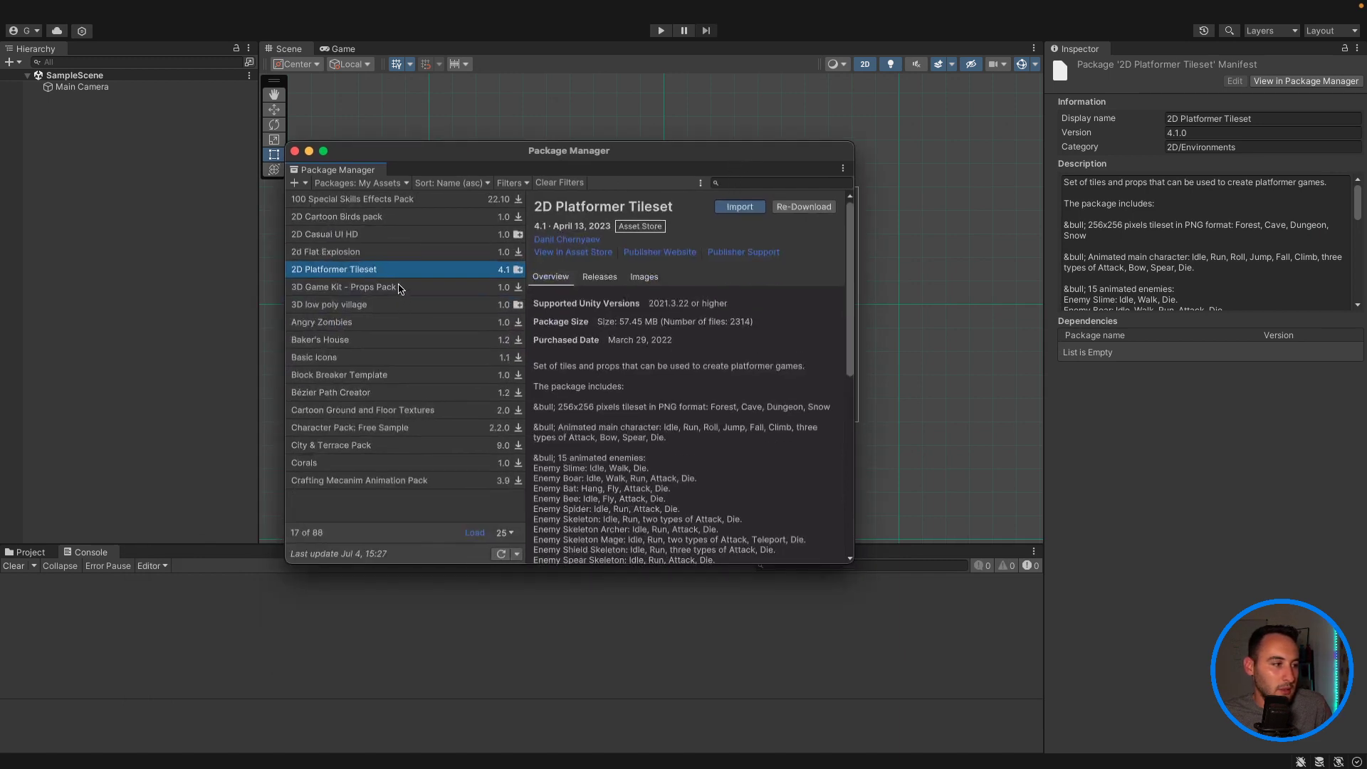
mouse_move(26, 5)
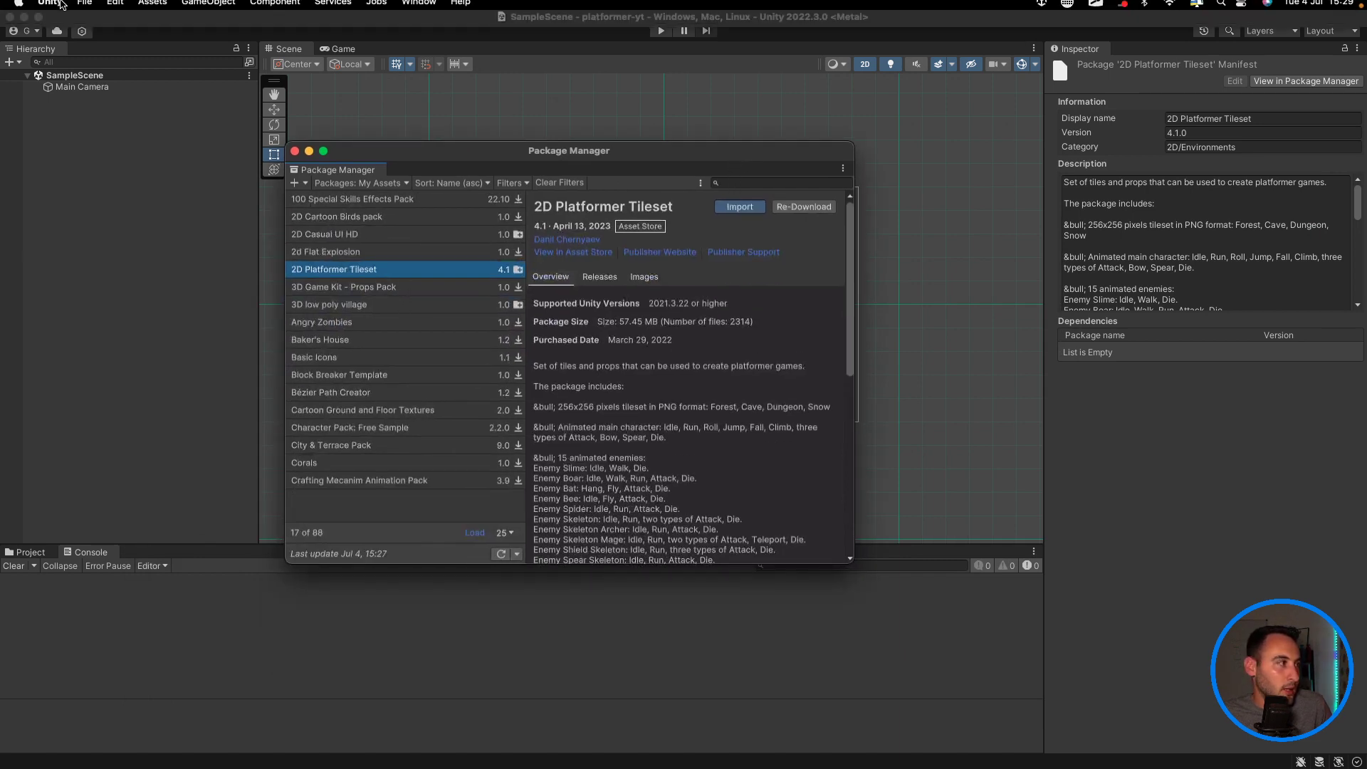
left_click(18, 8)
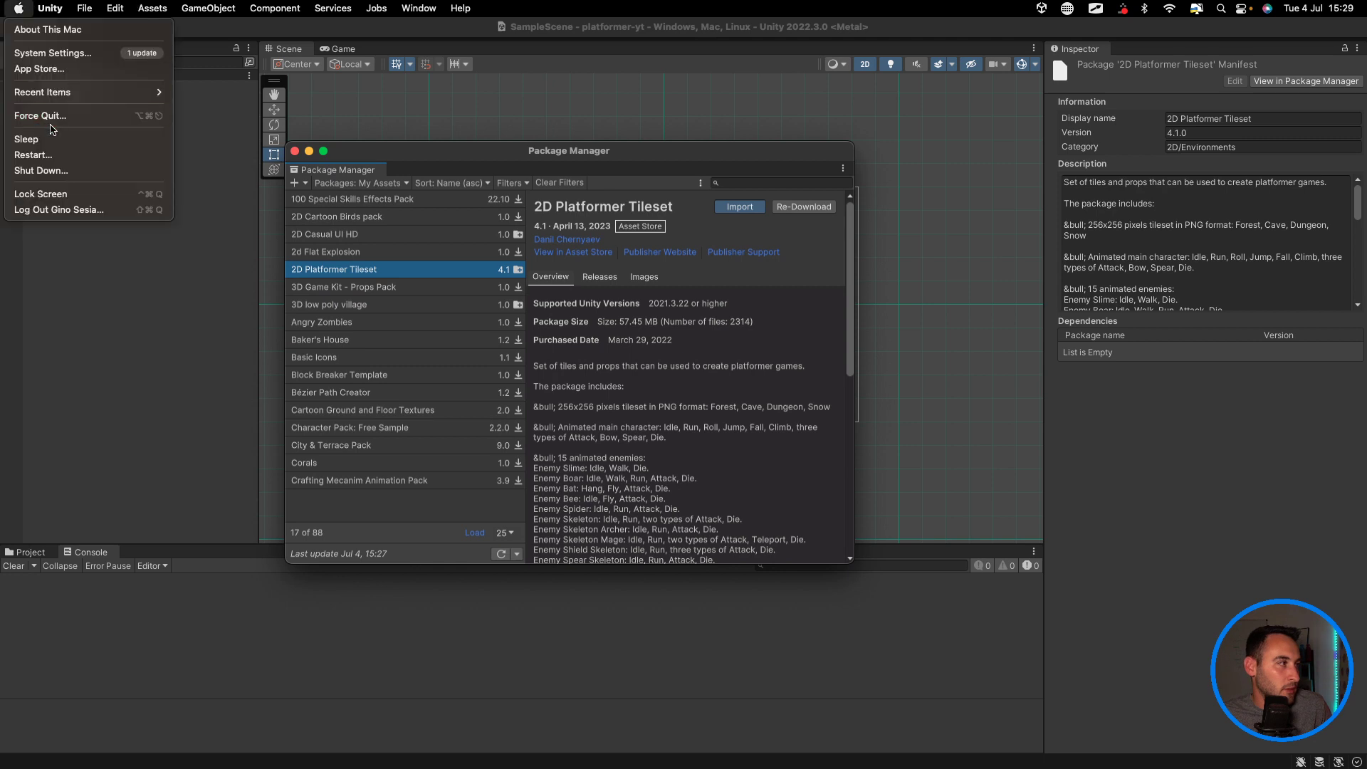
left_click(57, 118)
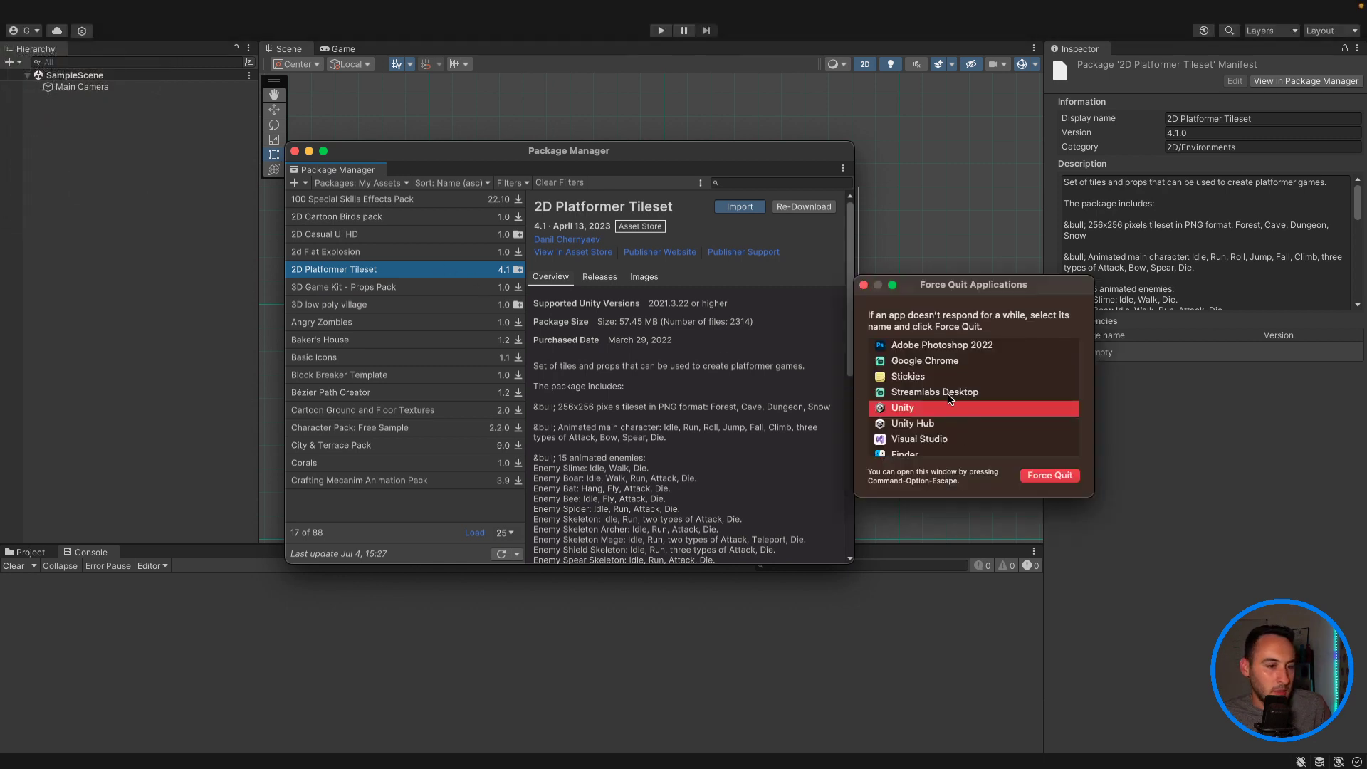
scroll(938, 400, "down", 1)
scroll(939, 400, "up", 1)
left_click(864, 285)
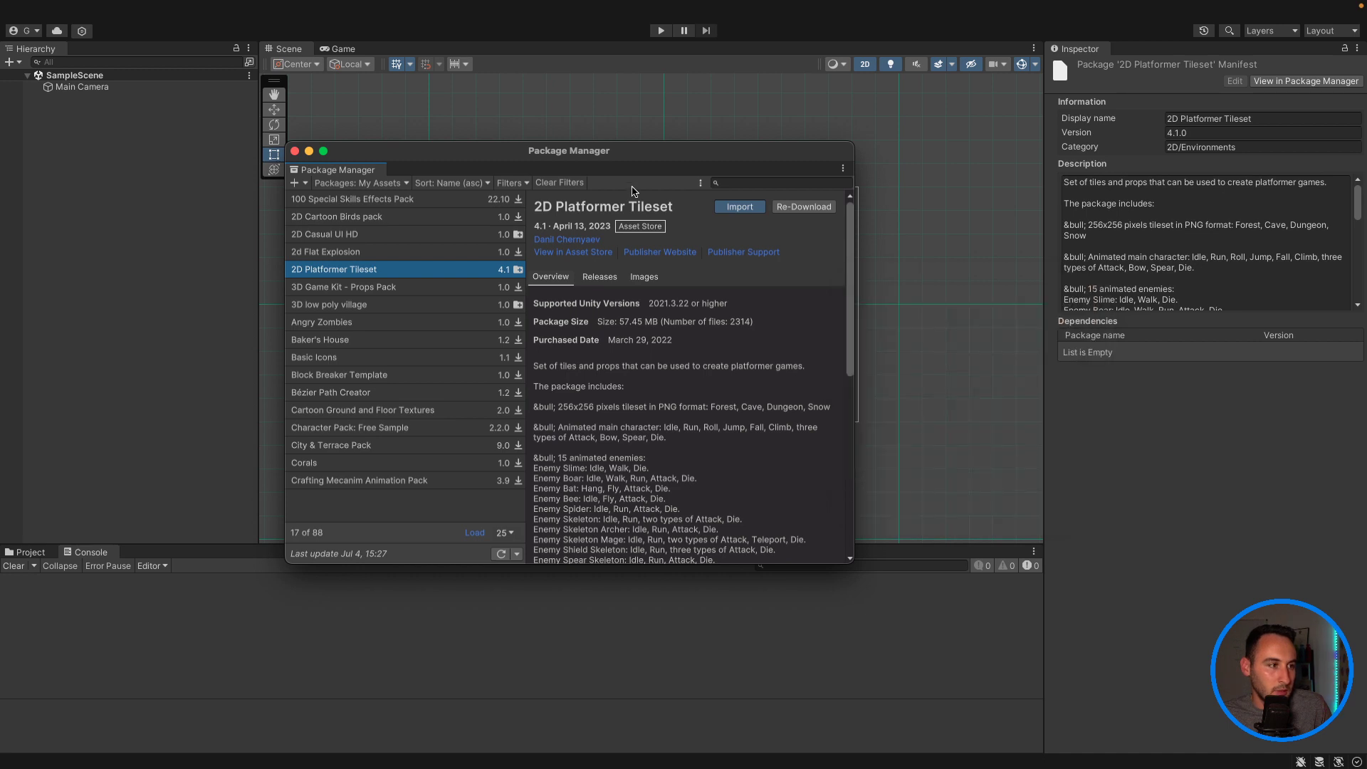
Step: Close the Package Manager and import all items of the 2D Platformer Tileset package into the project
left_click(295, 151)
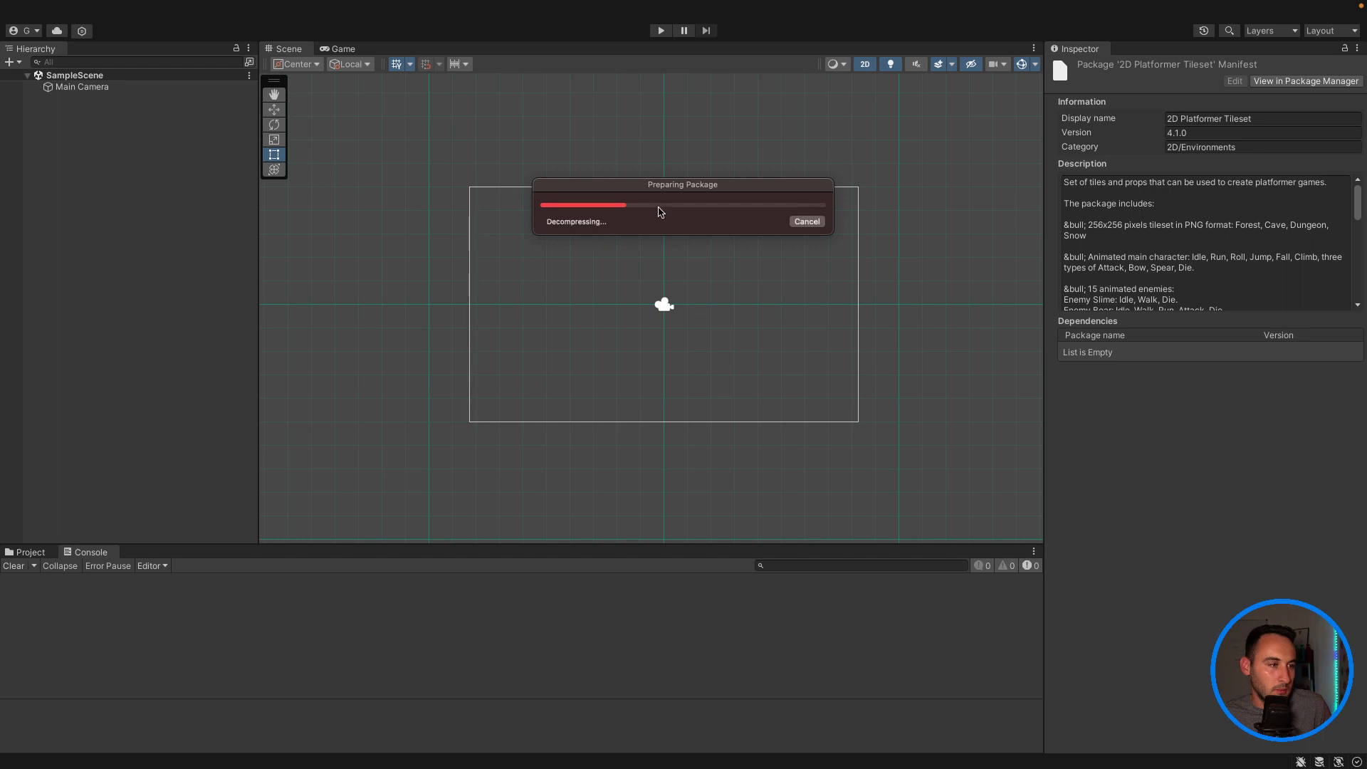
left_click_drag(786, 305, 450, 126)
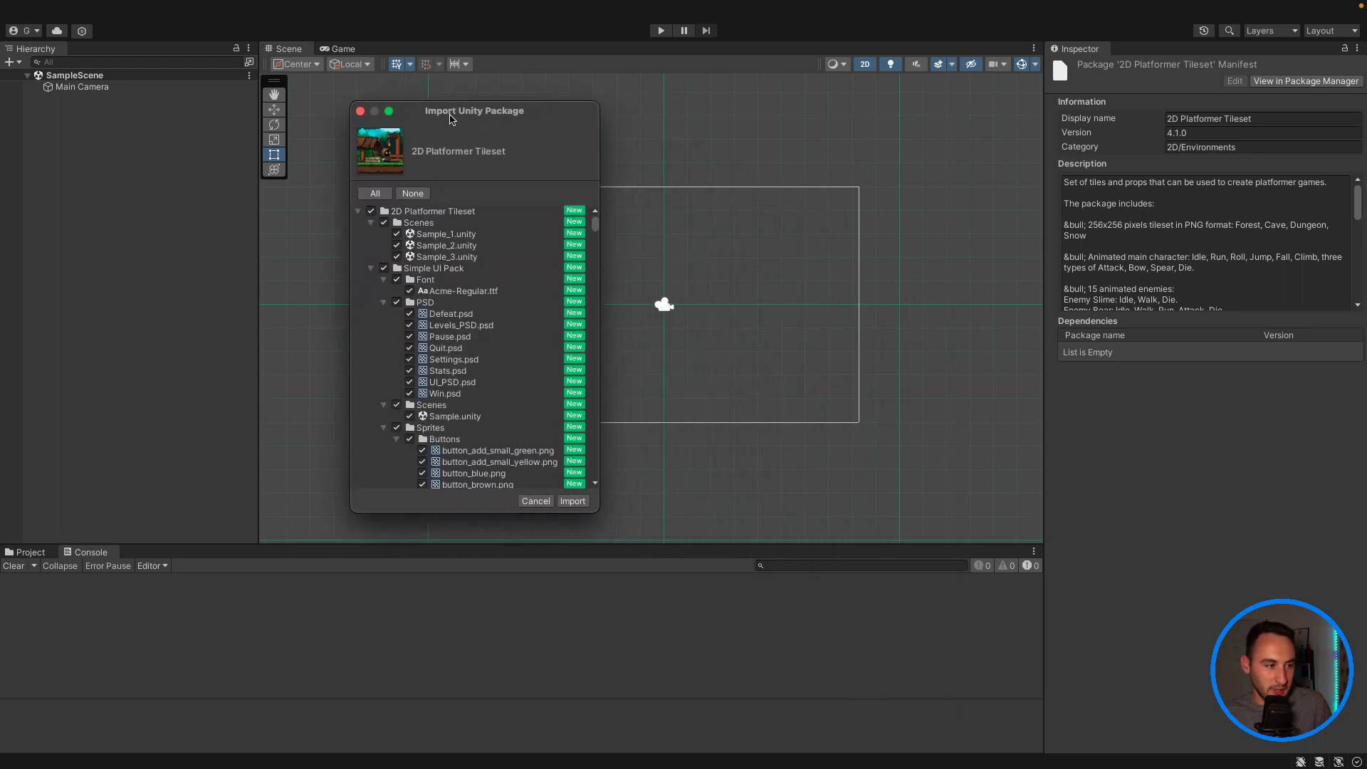
left_click(581, 505)
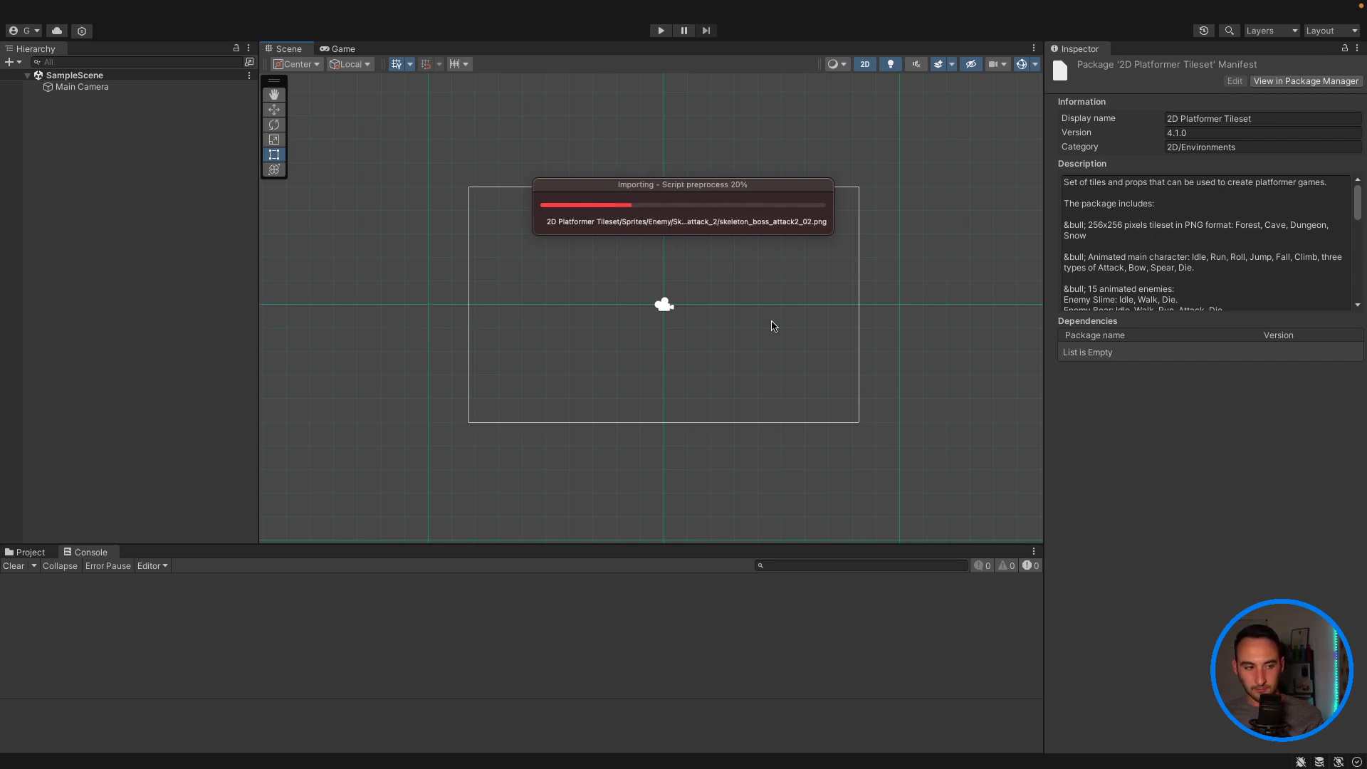
key("ctrl+Up")
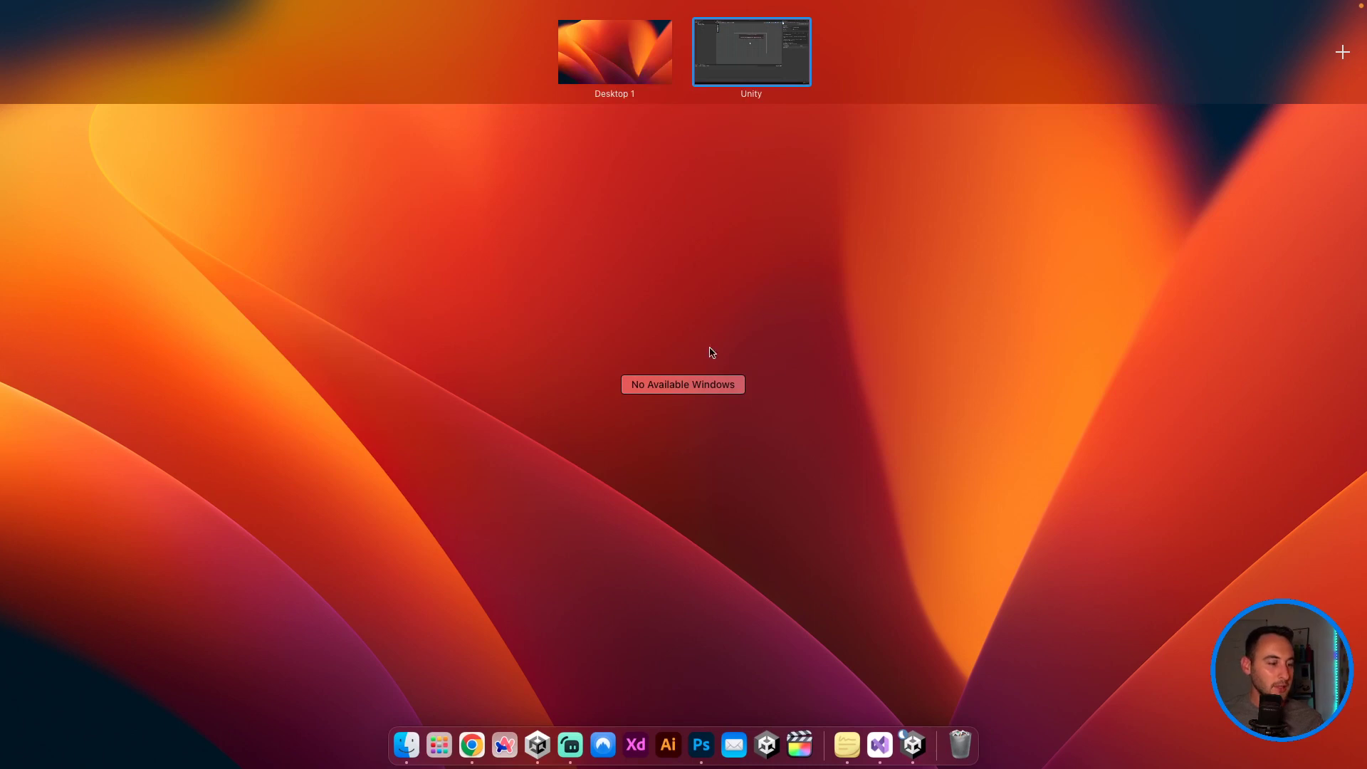
left_click(712, 354)
mouse_move(632, 761)
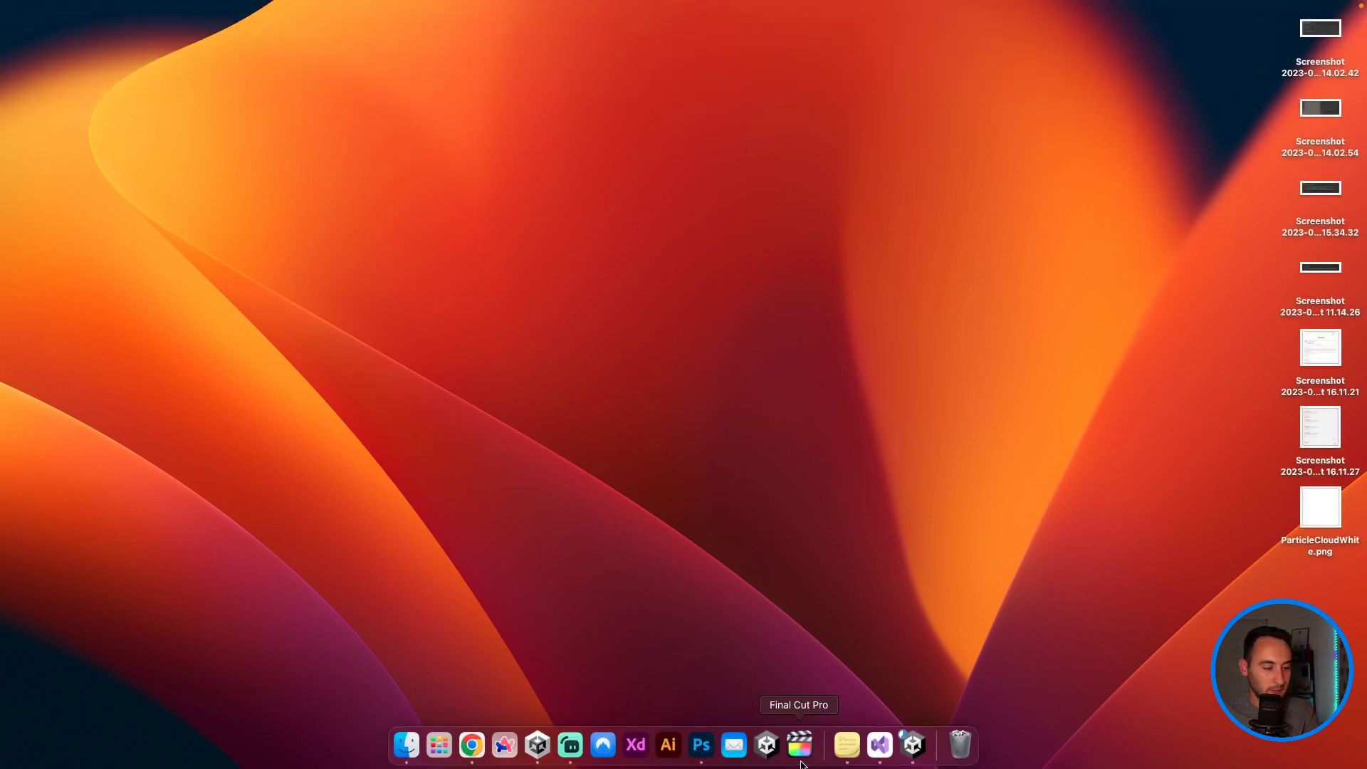
left_click(464, 756)
left_click(485, 416)
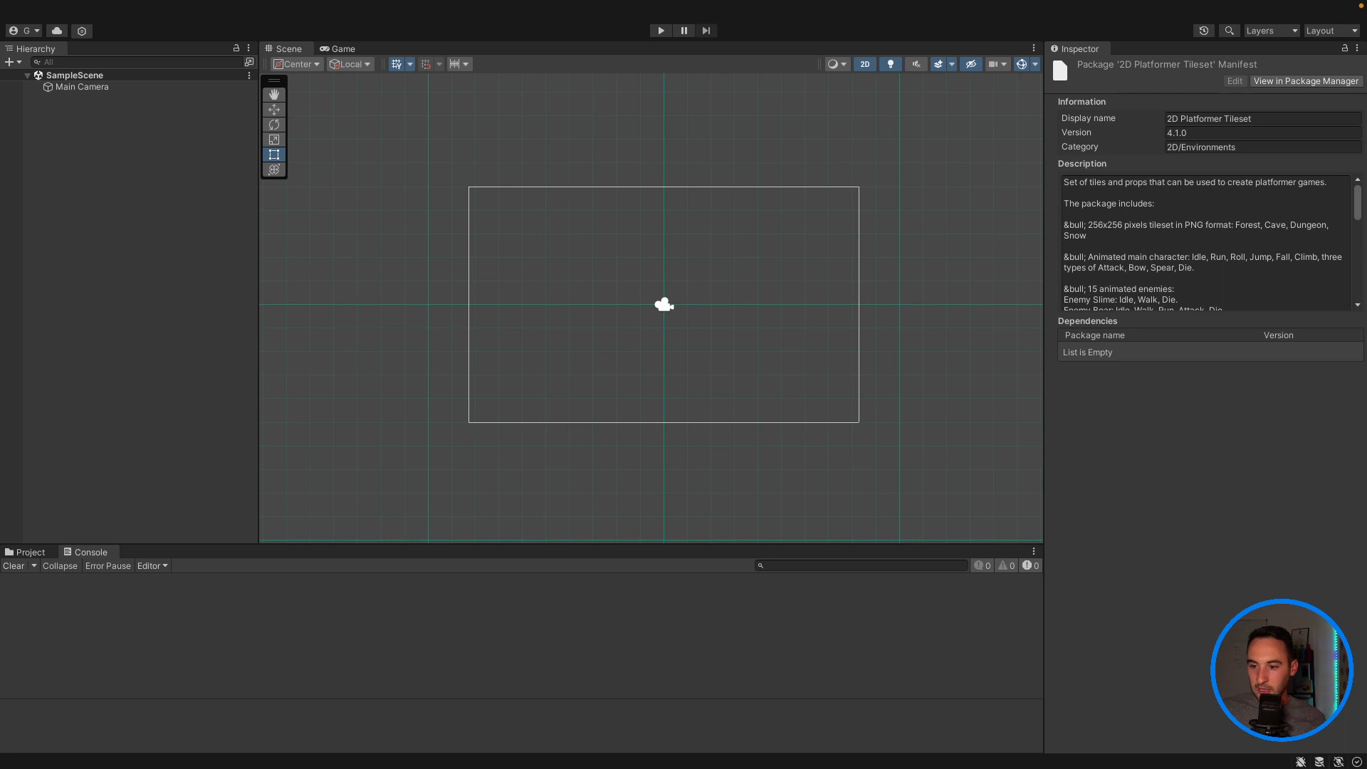
key("ctrl+Up")
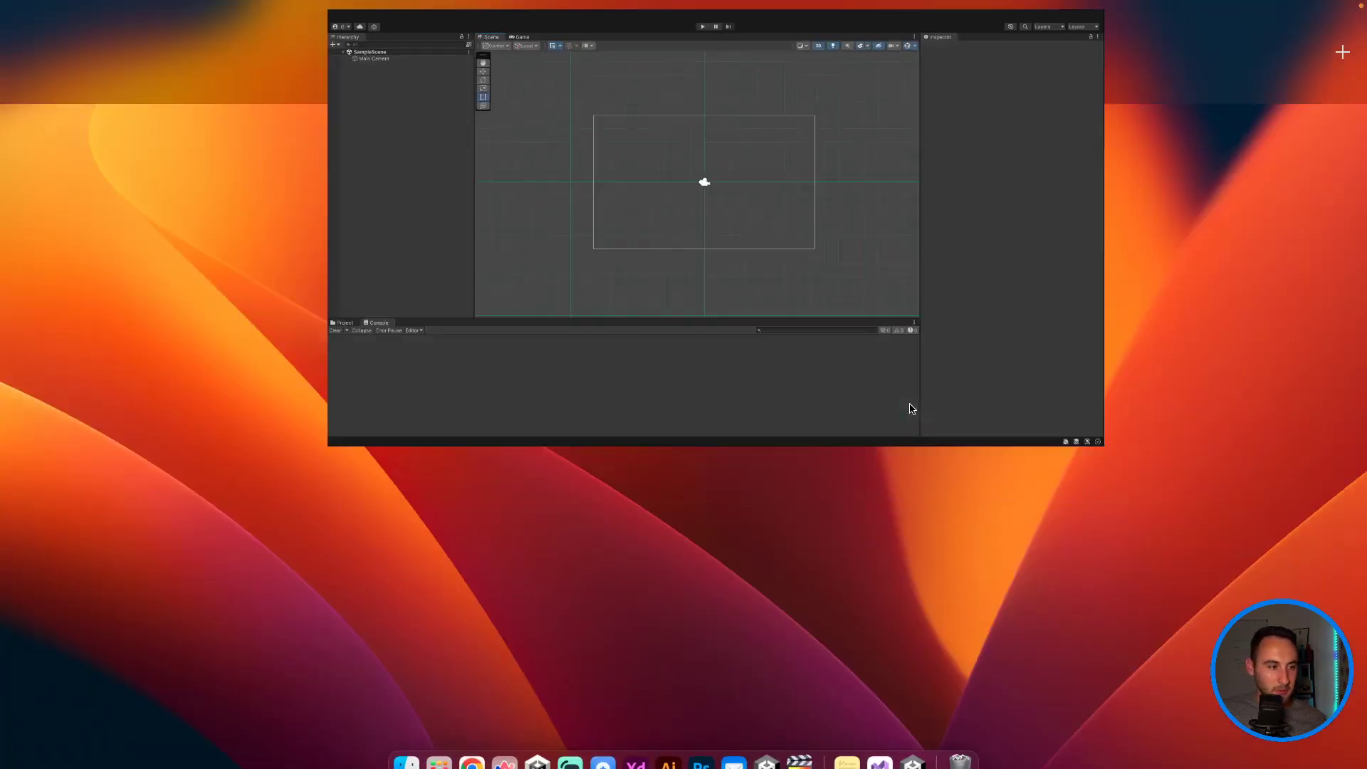
left_click(722, 44)
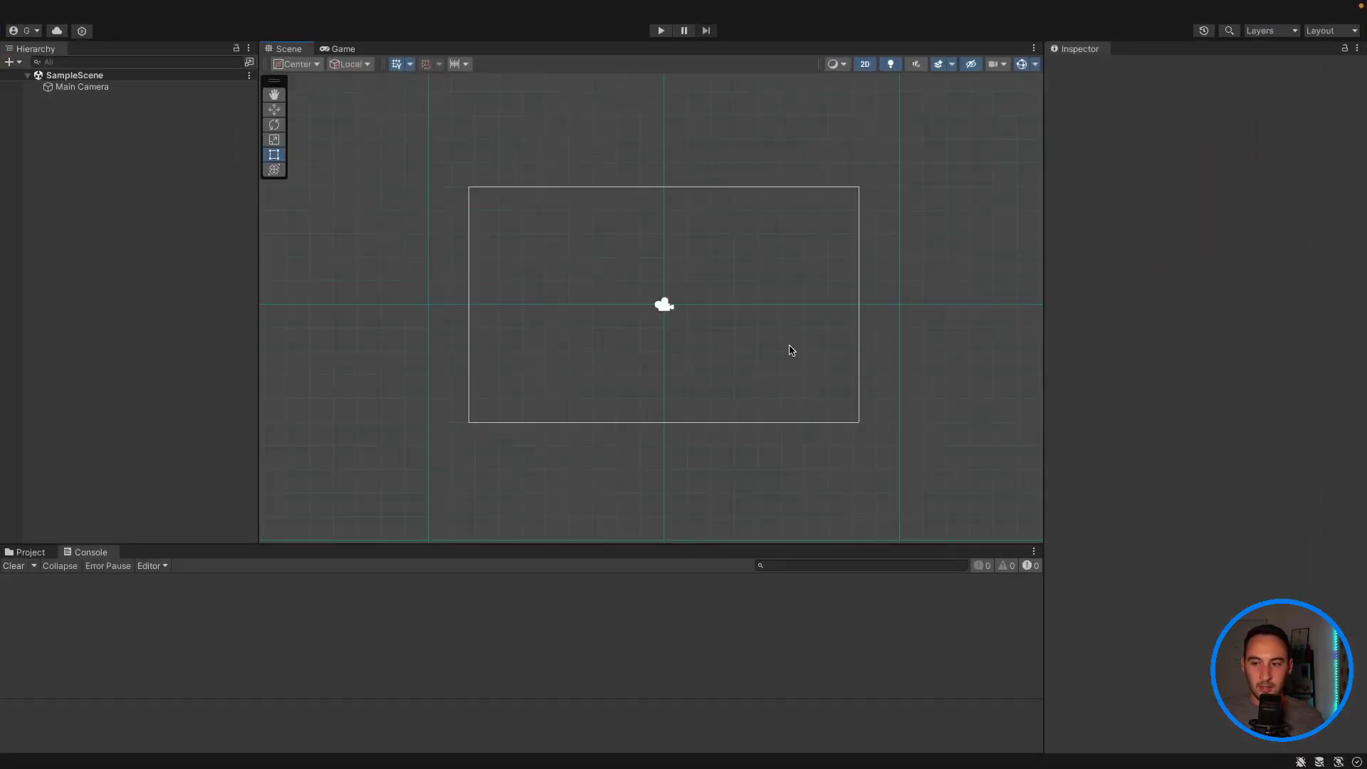
key("ctrl+Up")
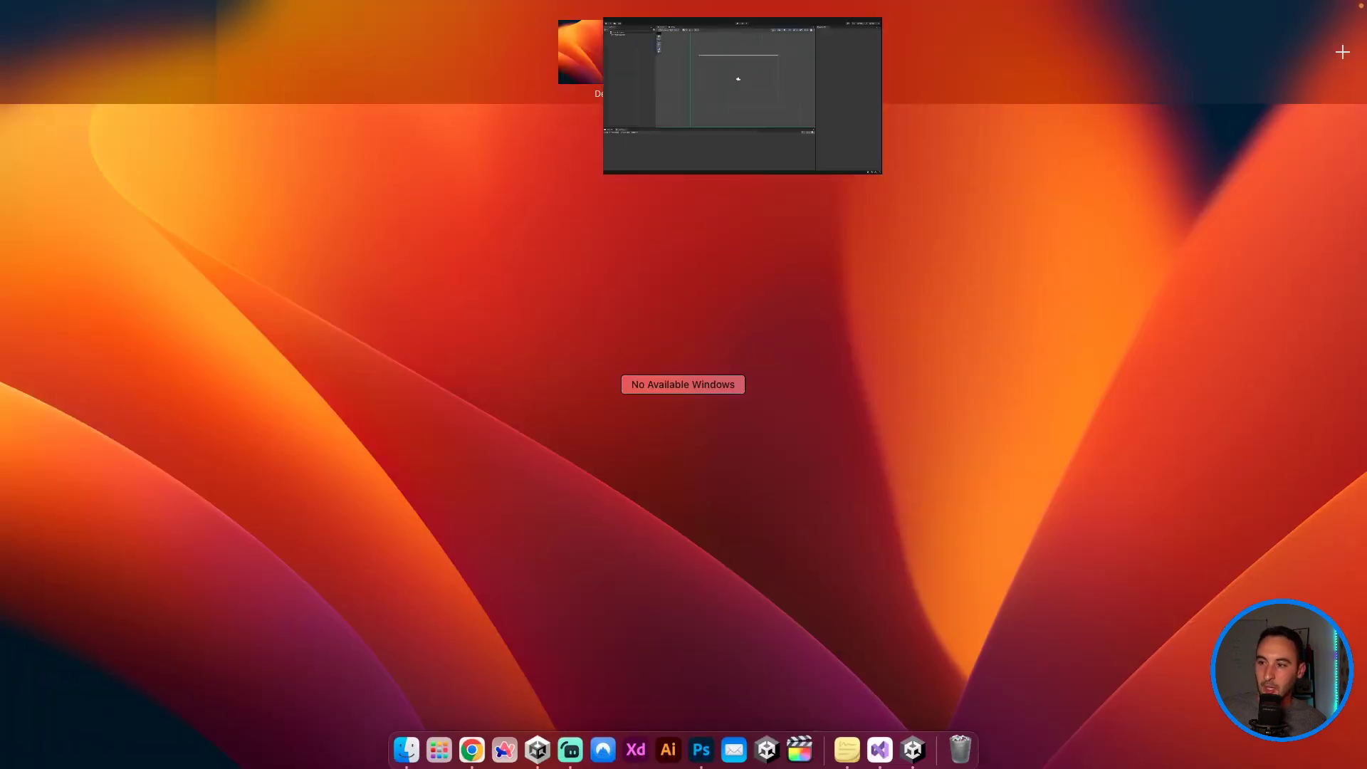
key("ctrl+Up")
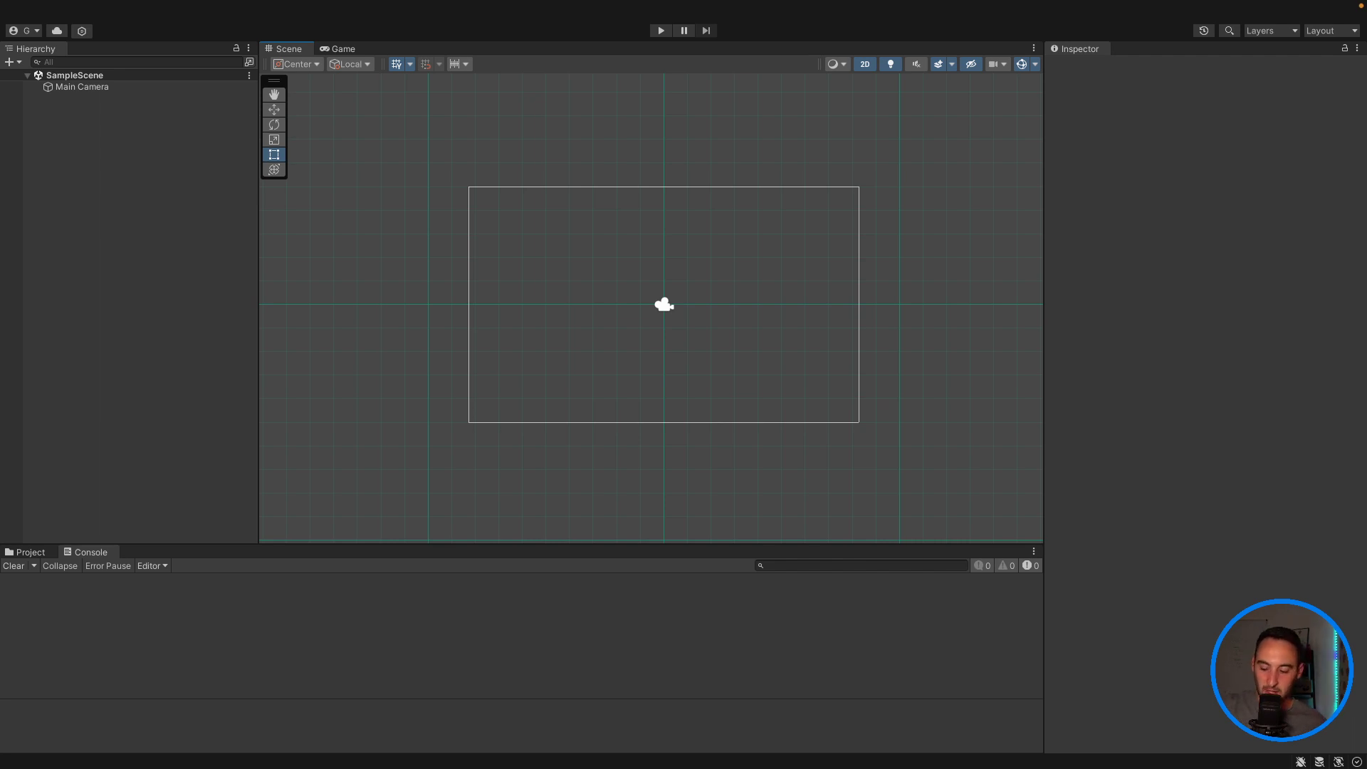
key("ctrl+Up")
key("Escape")
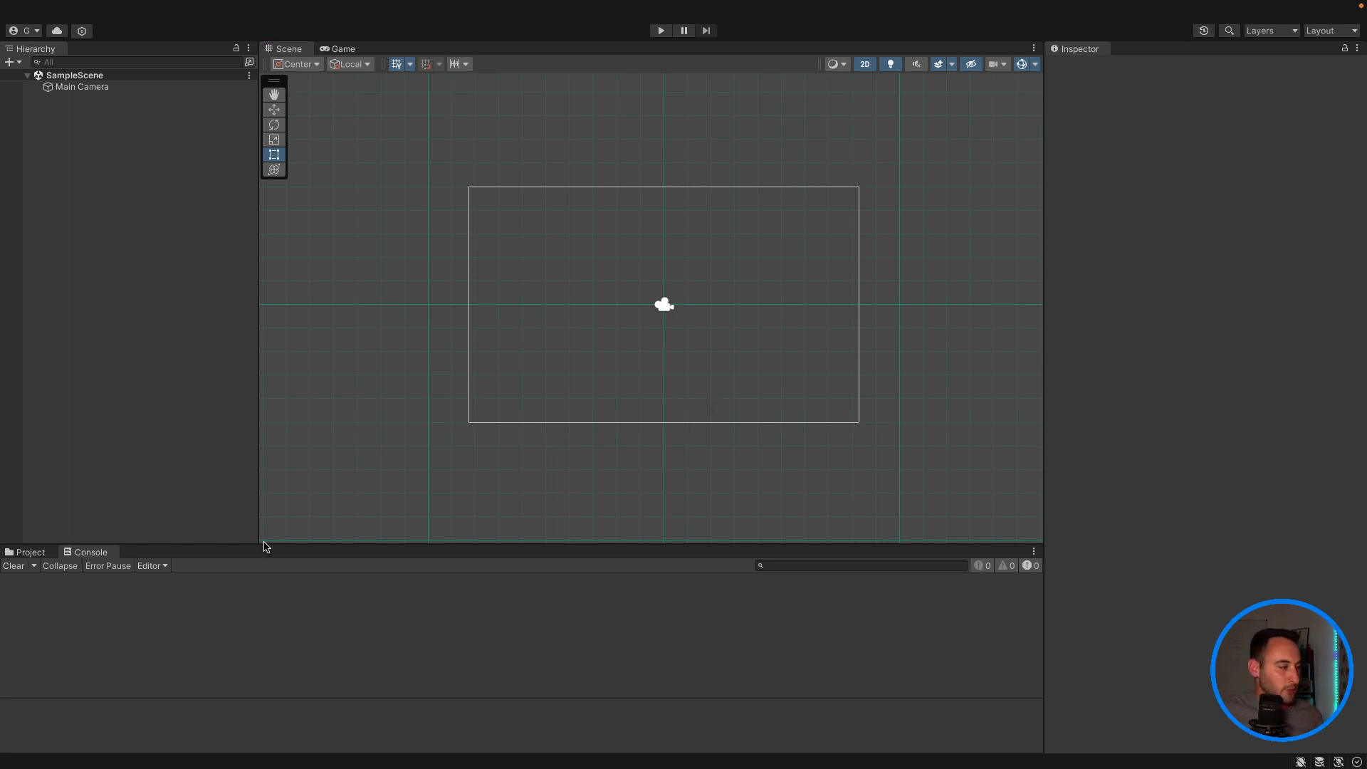
Step: Enlarge the project's asset thumbnails and open the Sample_1 scene from the 2D Platformer Tileset's Scenes folder
left_click(28, 553)
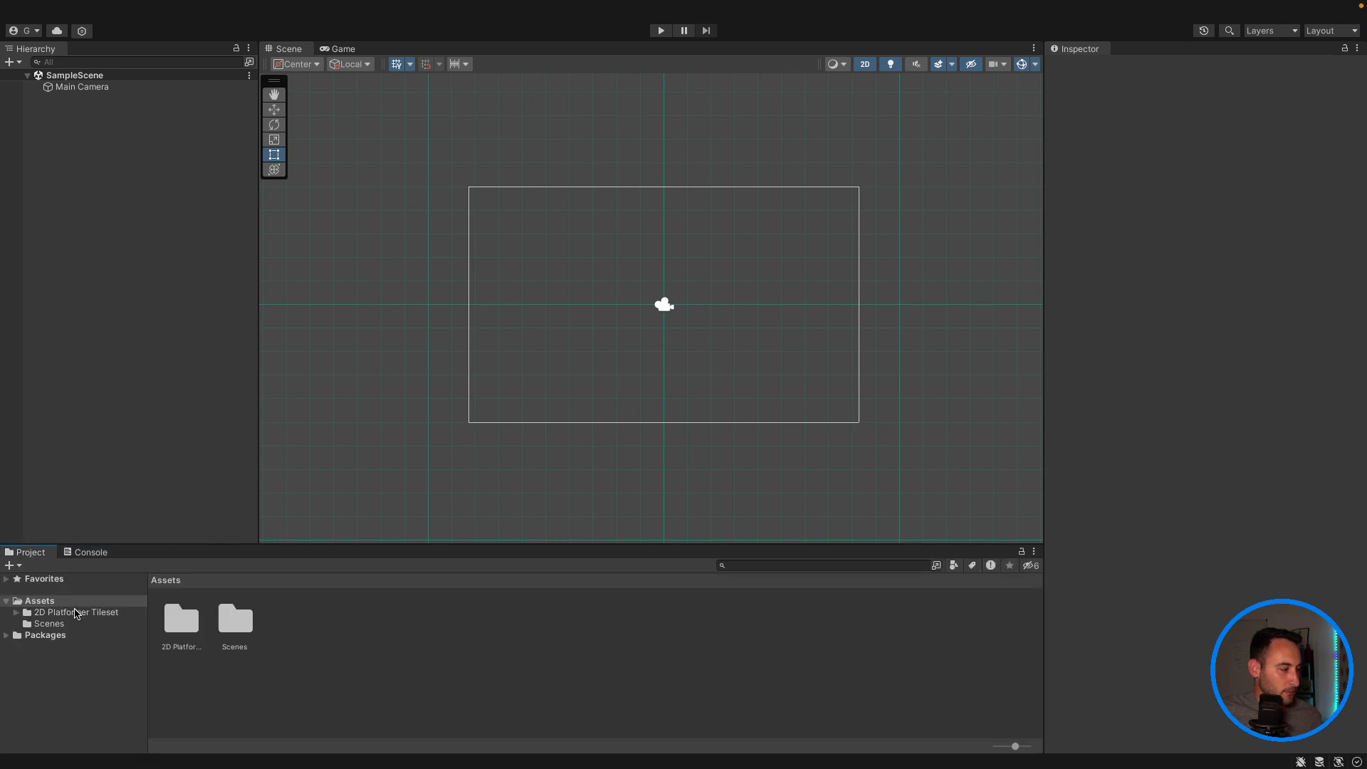
left_click(76, 612)
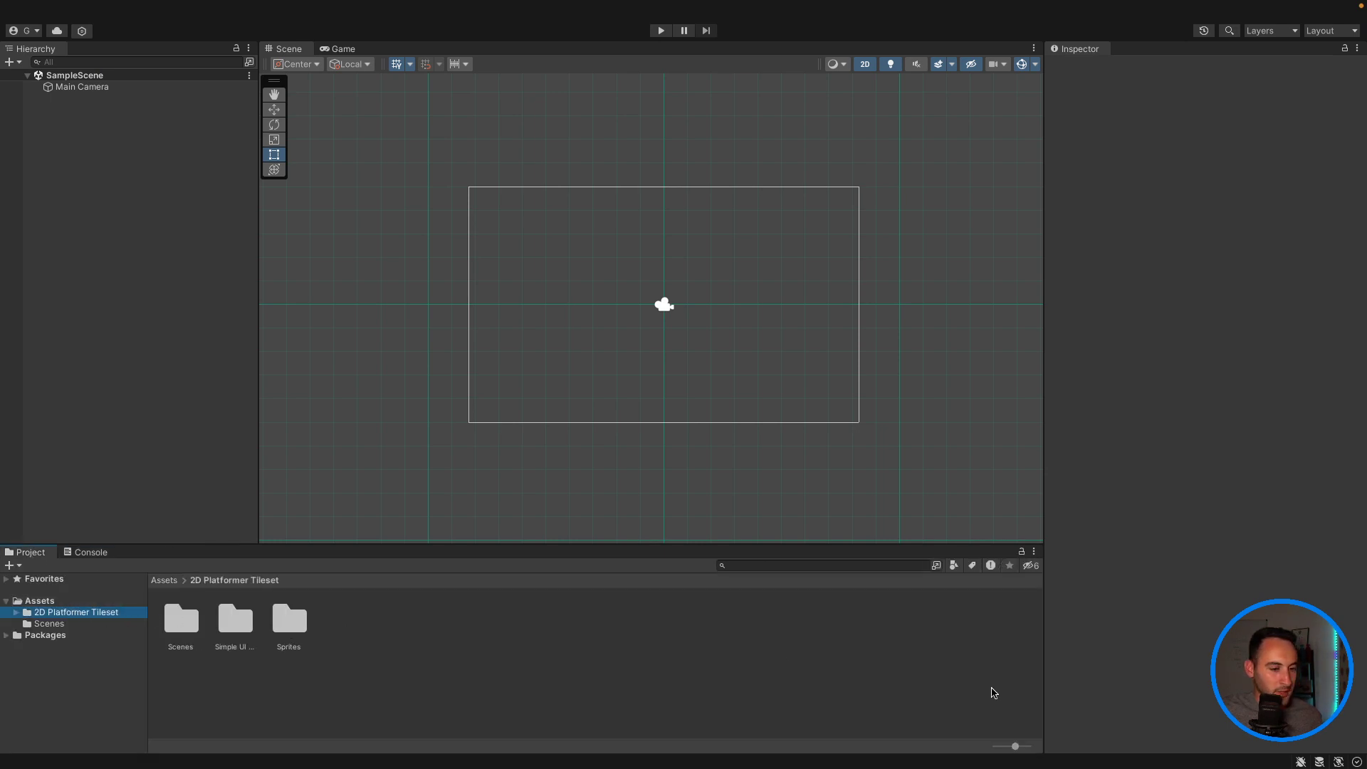
left_click_drag(1015, 746, 1028, 746)
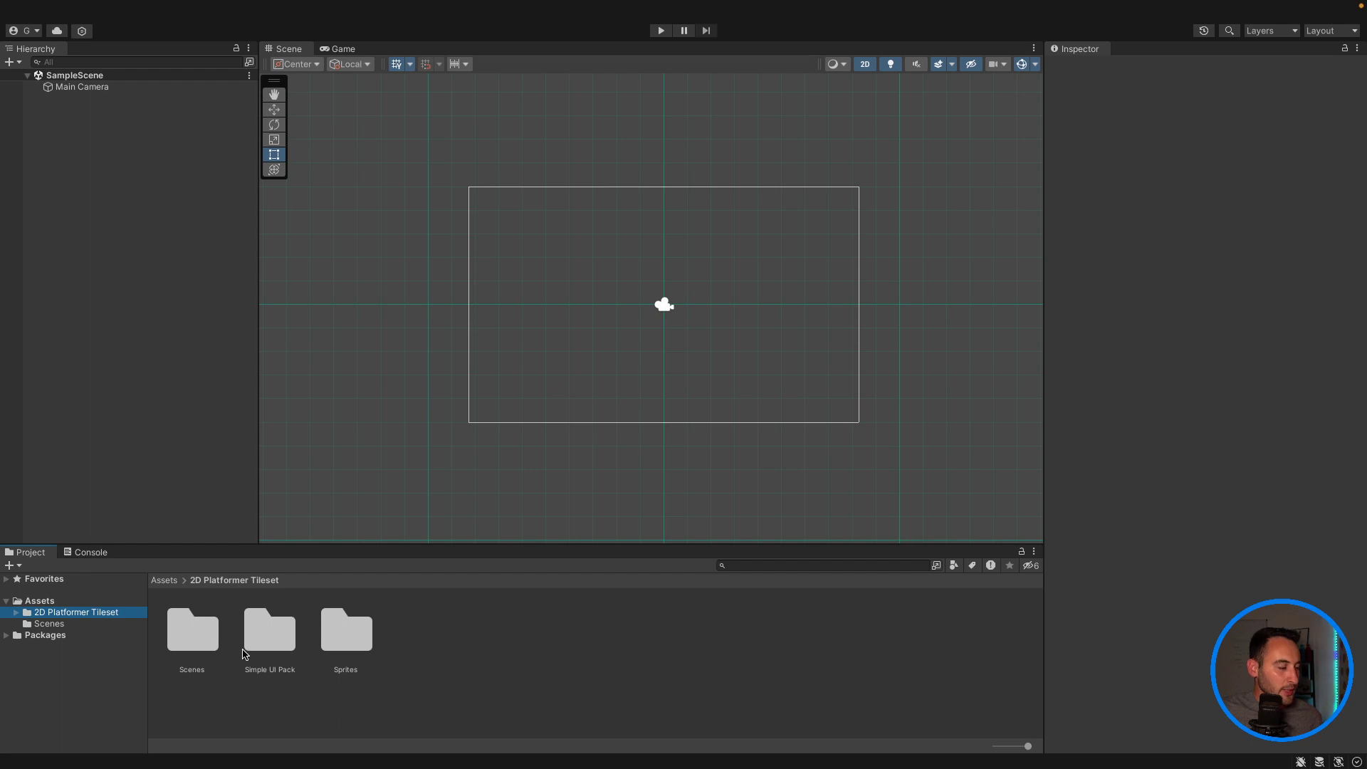
double_click(194, 634)
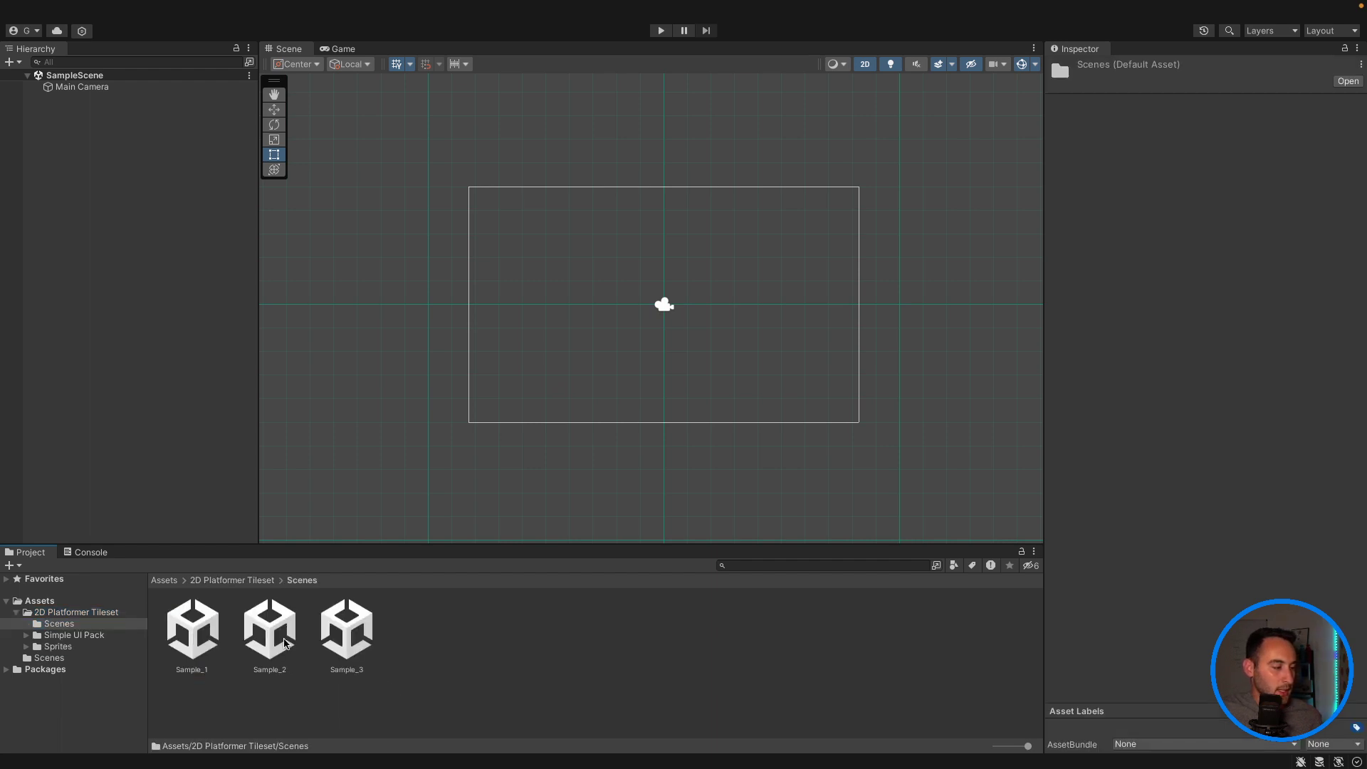
double_click(194, 633)
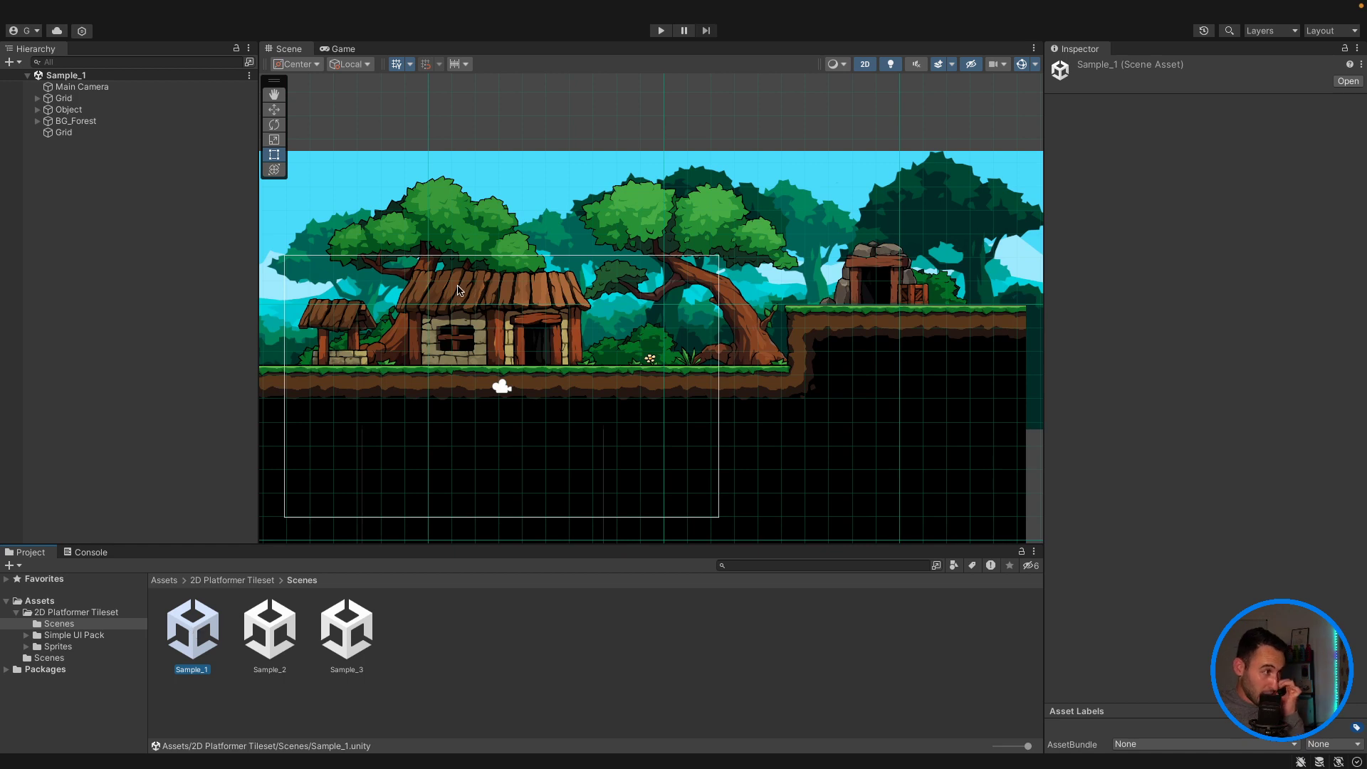
Step: Run Sample_1 in play mode, inspect its tree, Tilemap and forest background objects in the Scene view, and stop playing
left_click(661, 31)
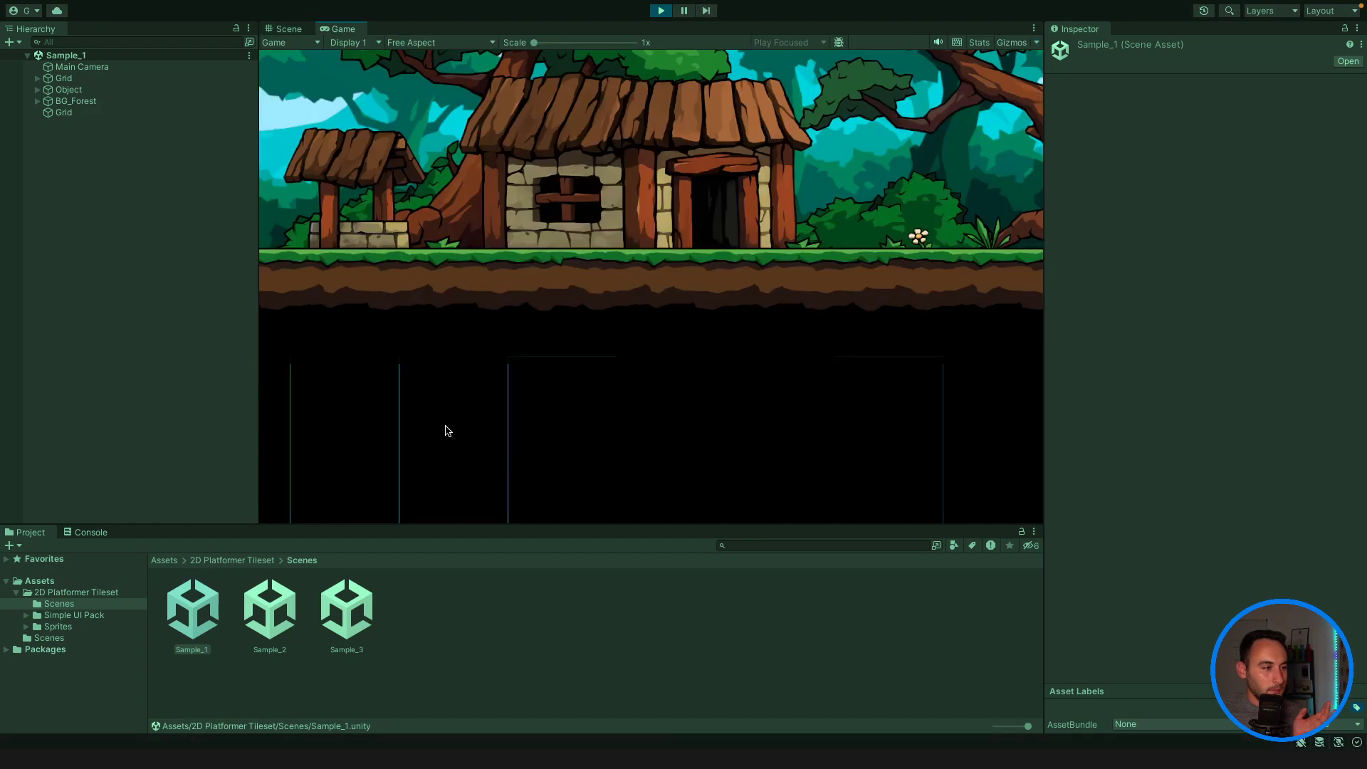
left_click(289, 30)
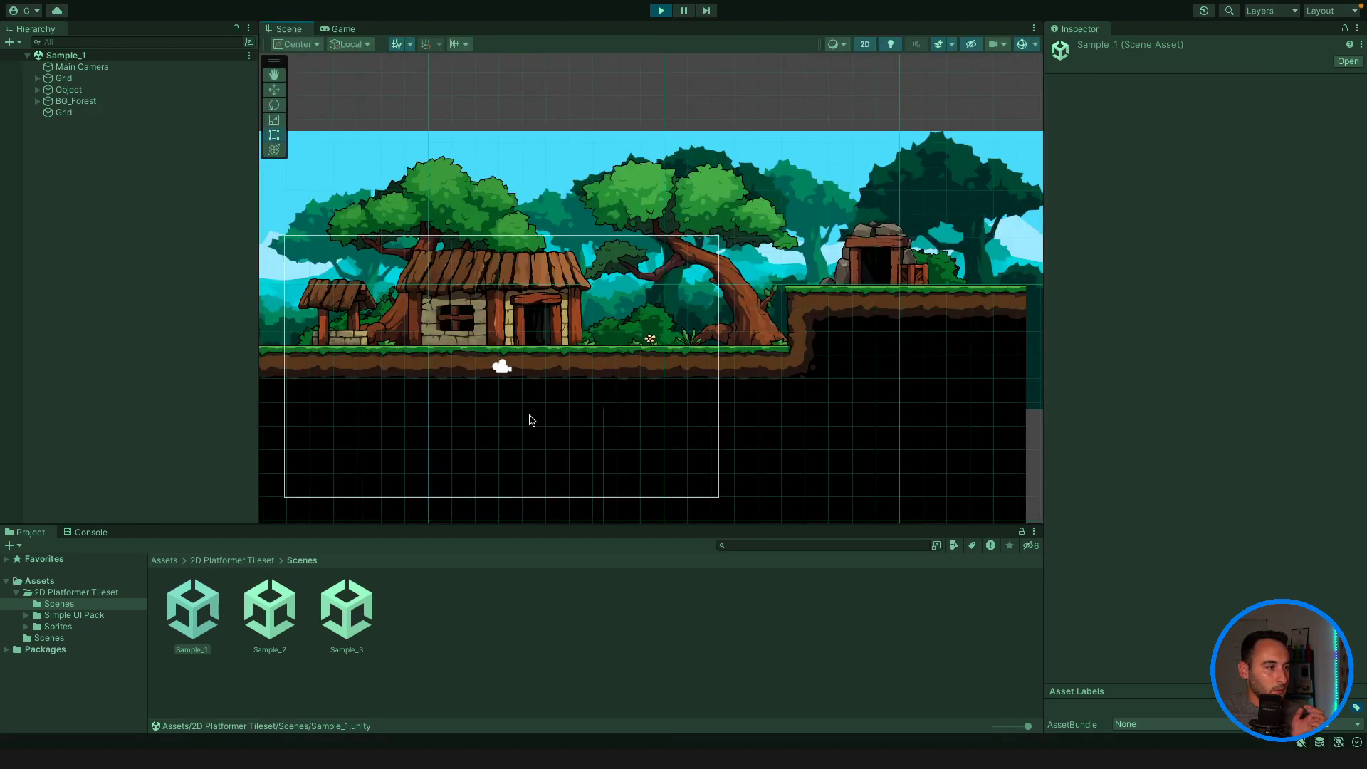
left_click(500, 310)
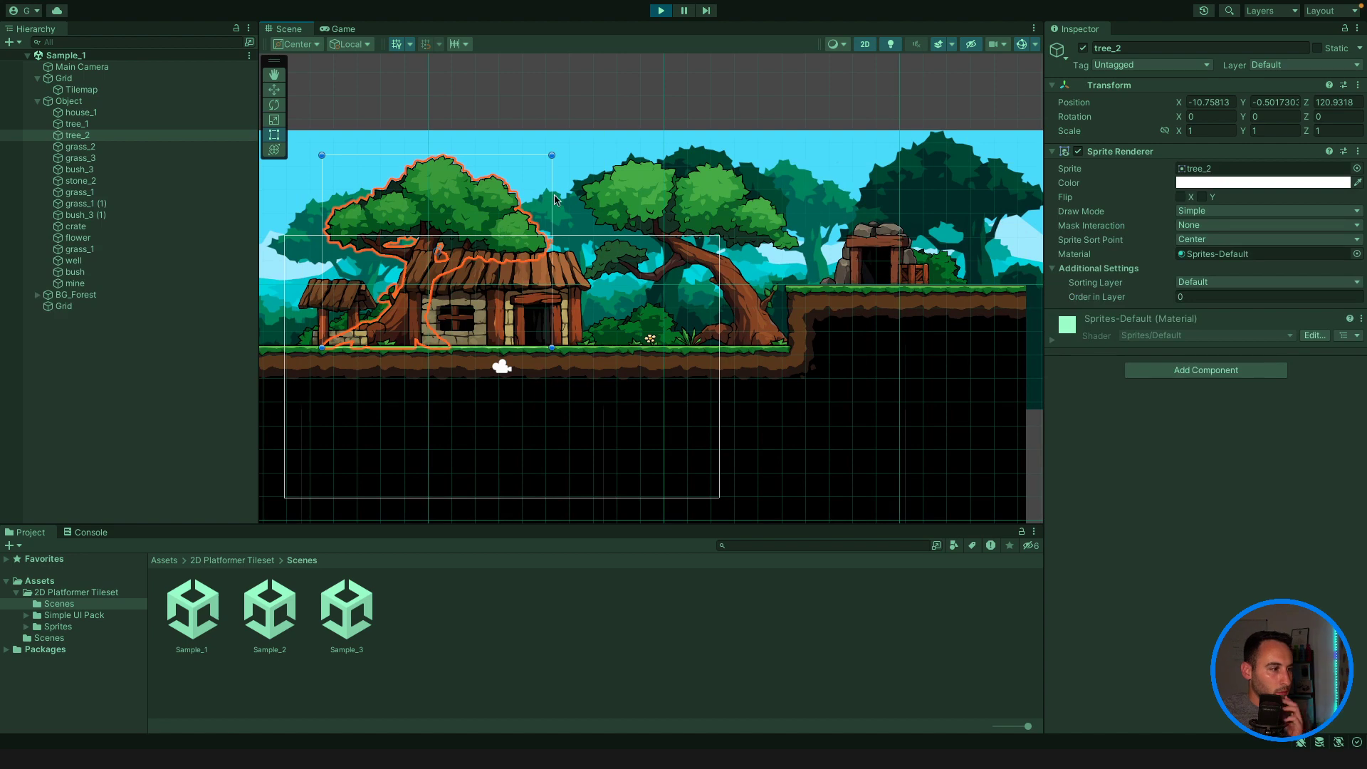
left_click(606, 160)
left_click(772, 449)
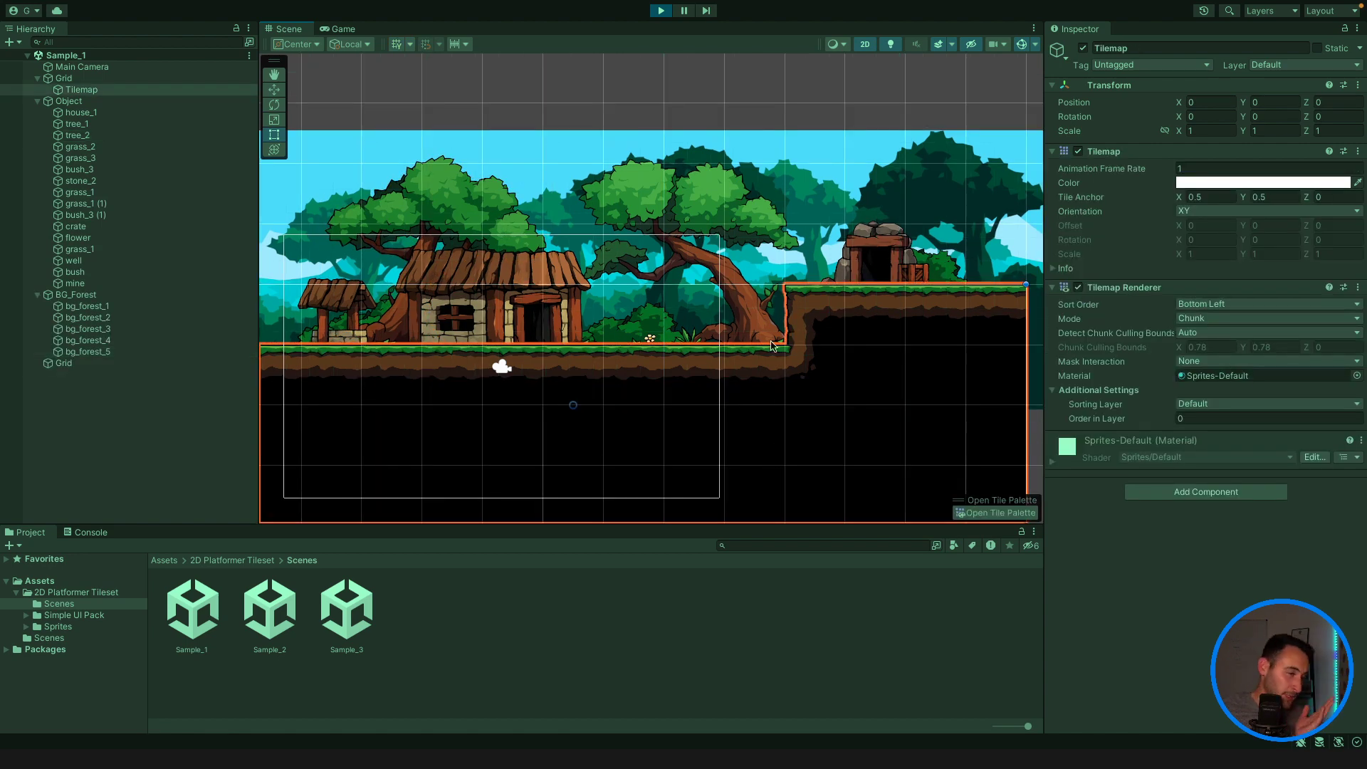
left_click(390, 183)
left_click(661, 10)
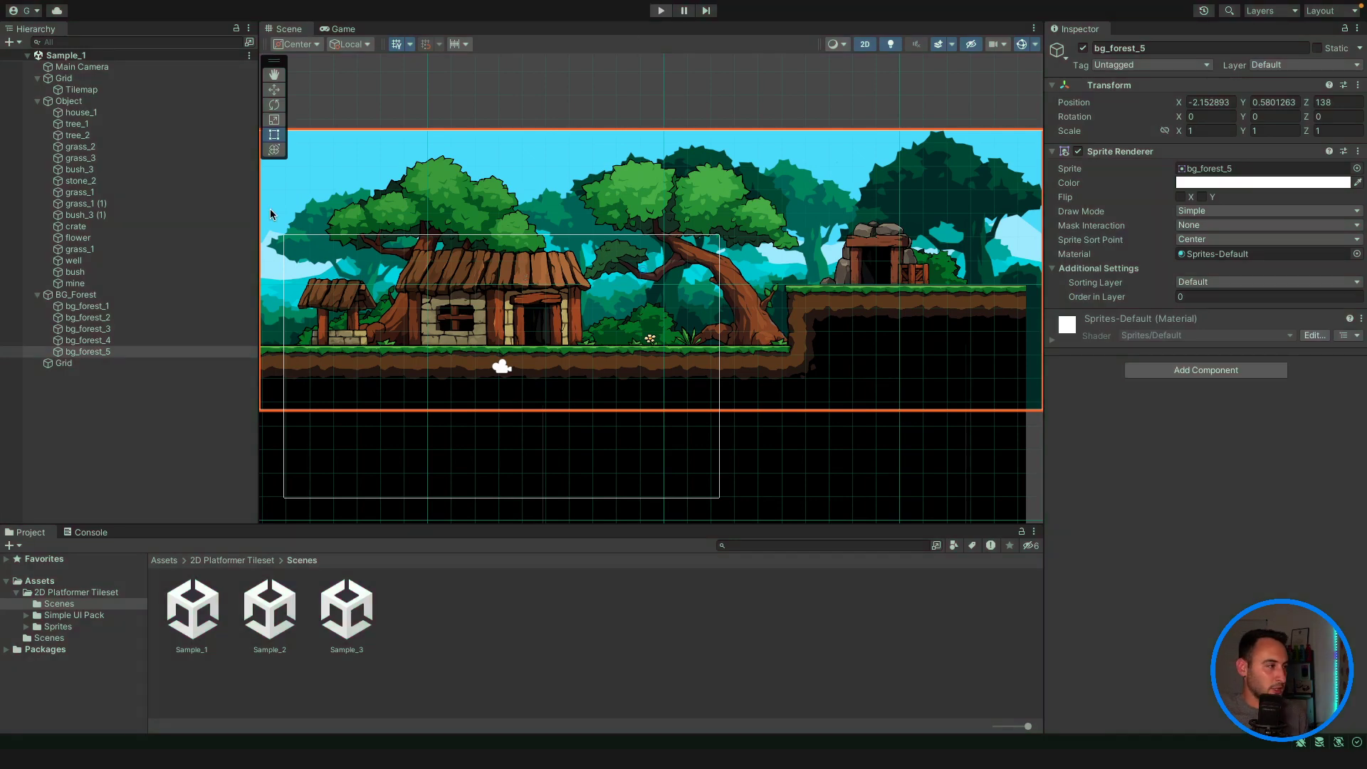
Step: Select the ground Tilemap in Sample_1, look at the Tileset1 tiles in the Tile Palette, and close the palette
left_click(743, 467)
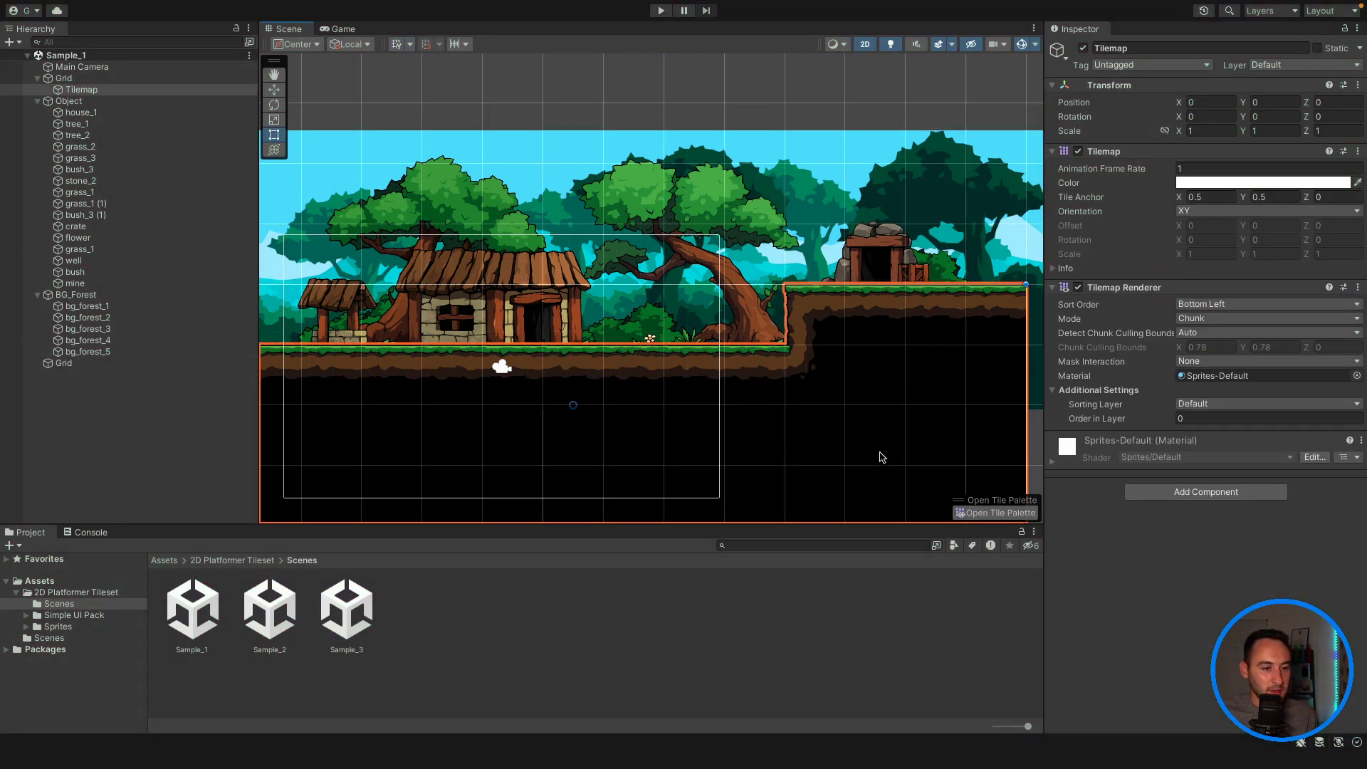
left_click(668, 96)
left_click(840, 442)
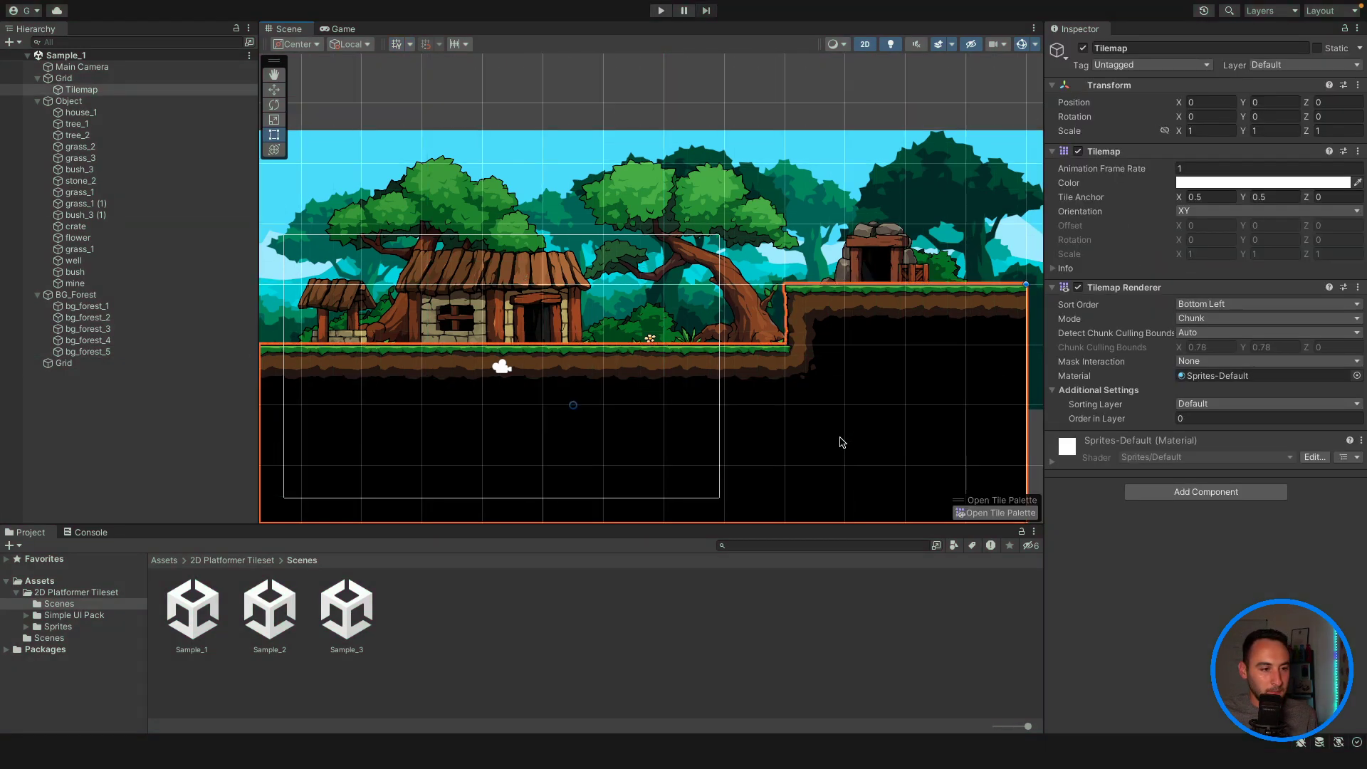
left_click(829, 376)
left_click(862, 435)
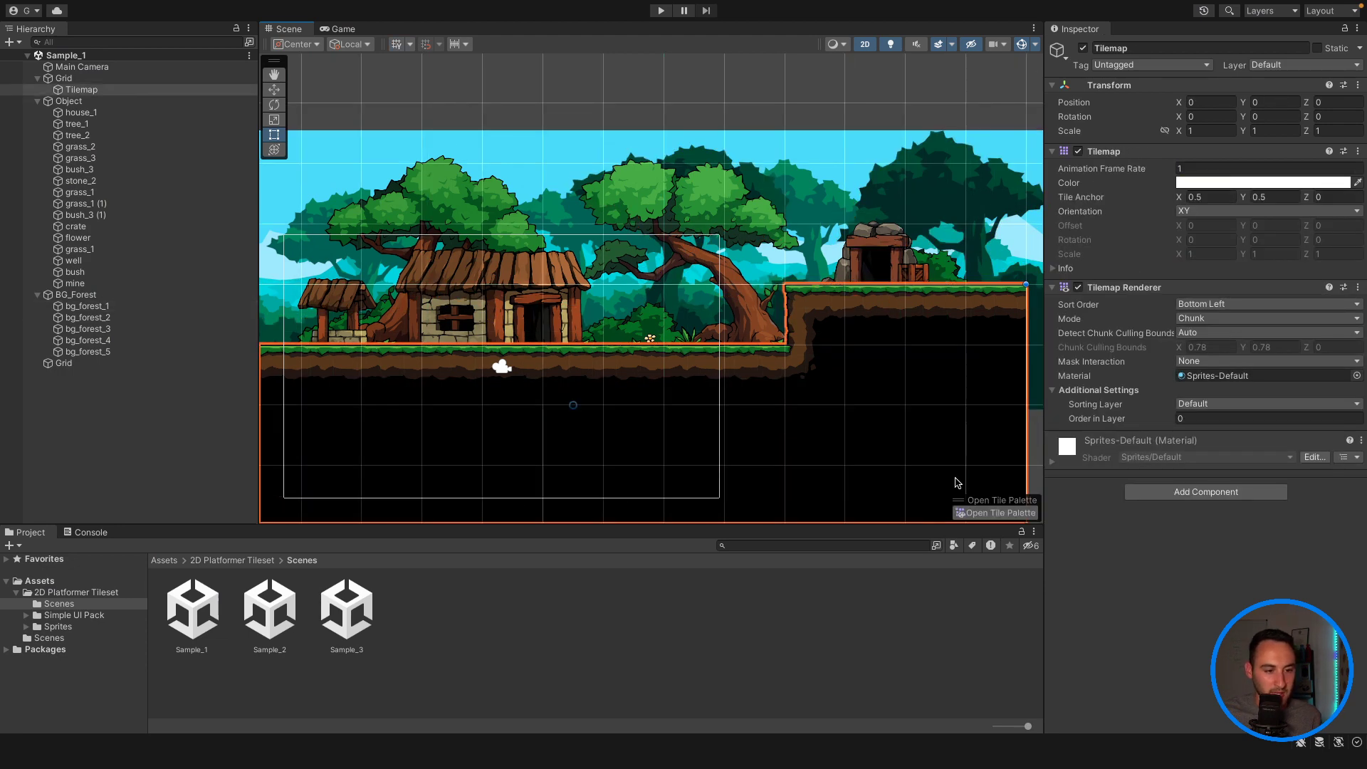
left_click(1004, 514)
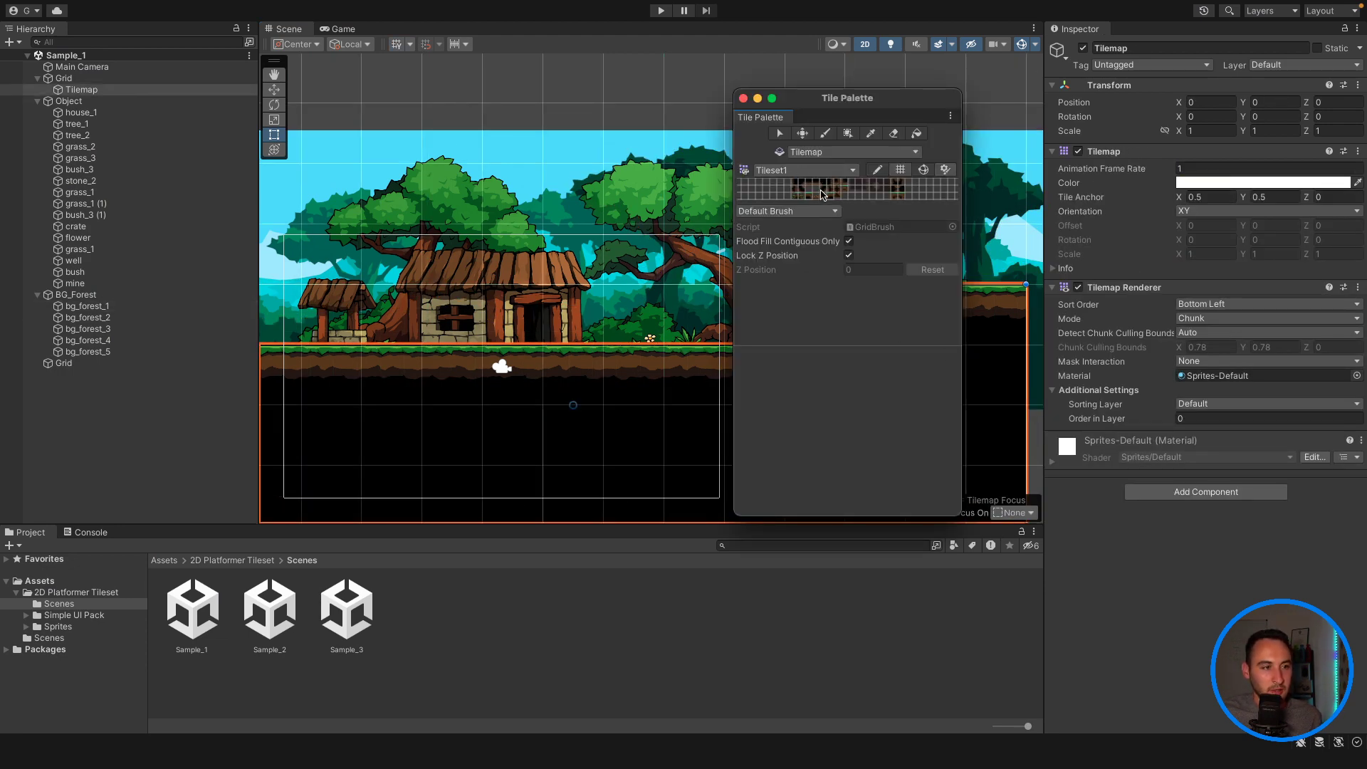
left_click_drag(835, 191, 821, 190)
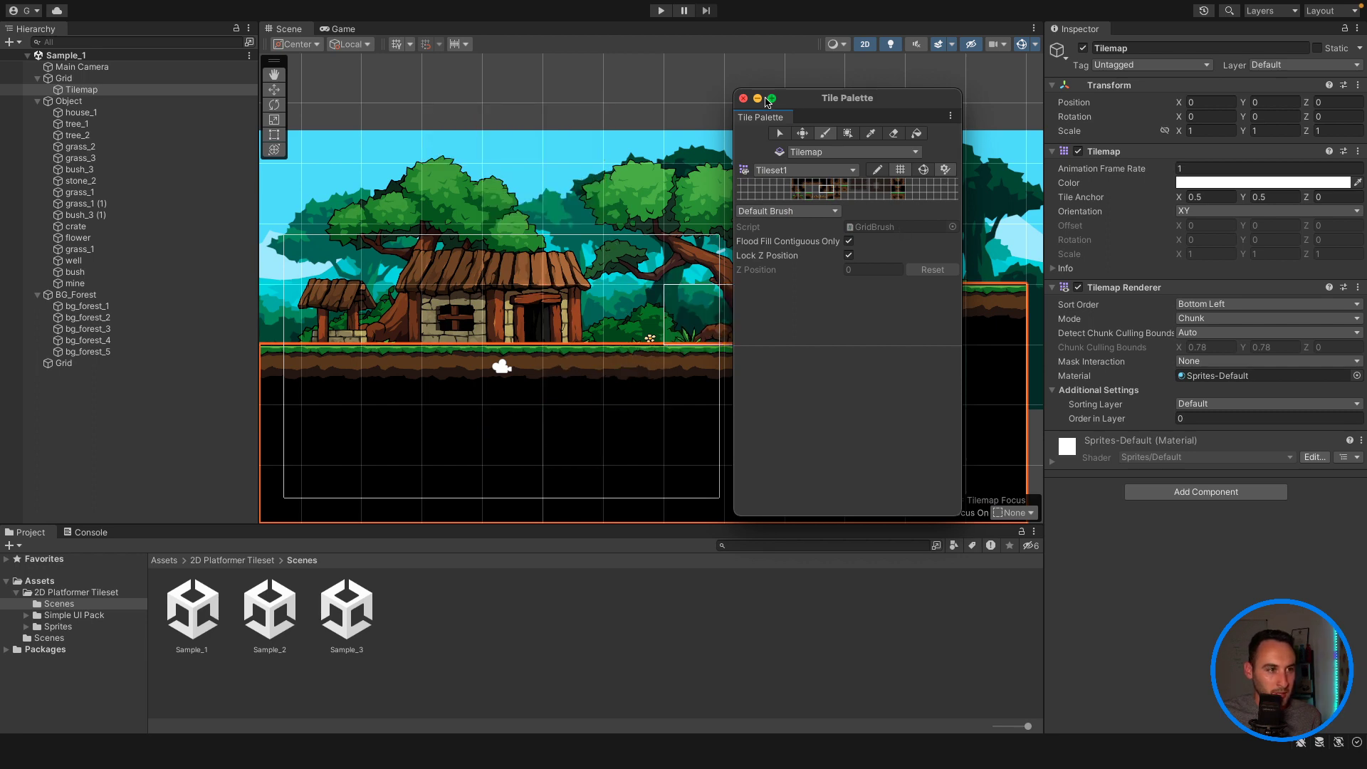
left_click(744, 100)
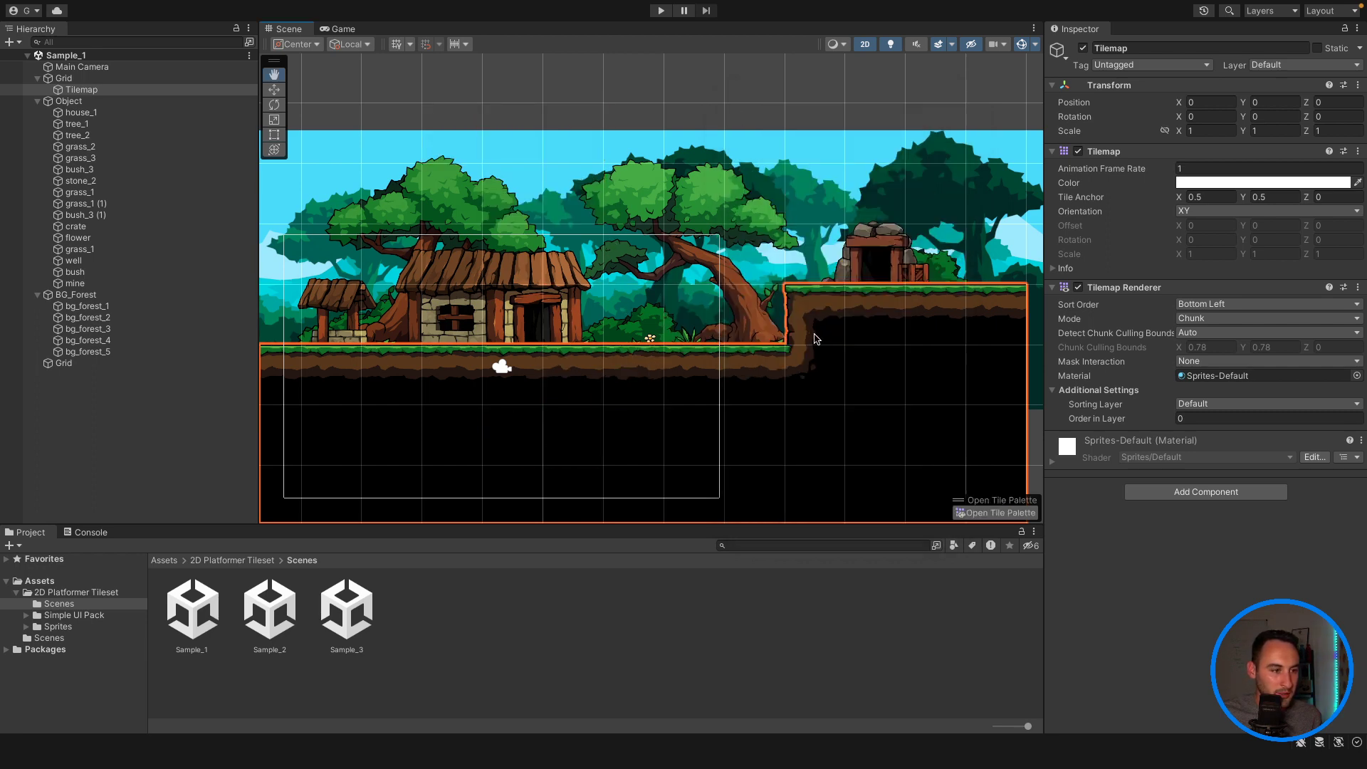
Step: Open the Sample_2 and Sample_3 scenes in turn to examine their level designs
scroll(816, 339, "down", 3)
double_click(260, 614)
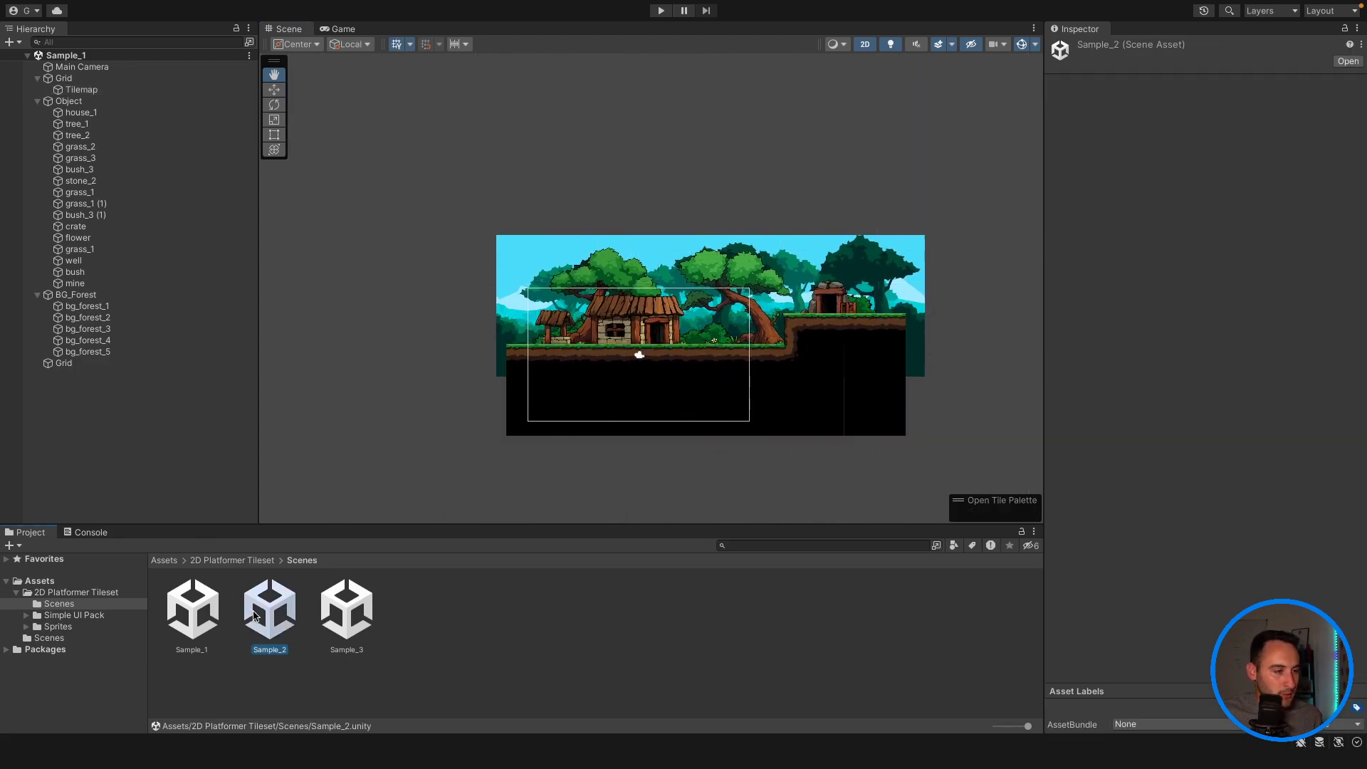
scroll(769, 400, "up", 2)
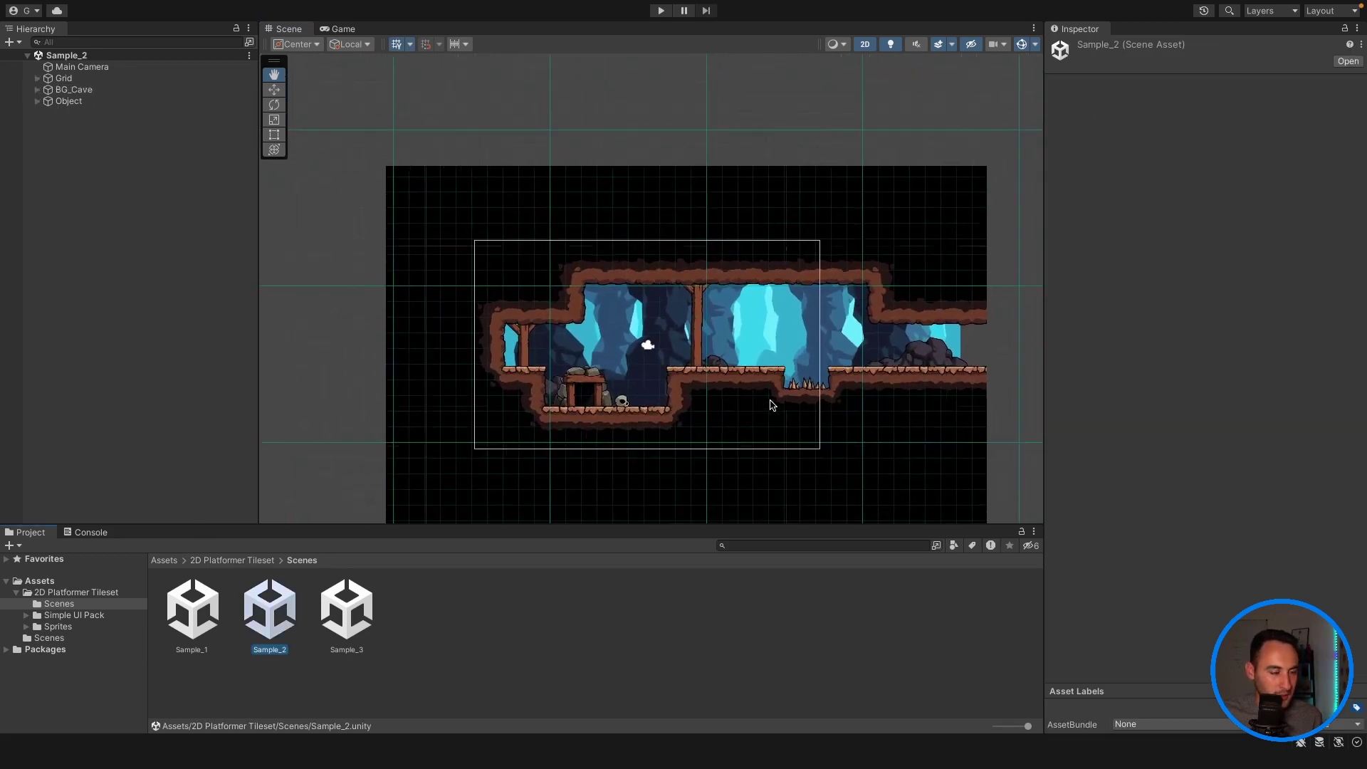
double_click(349, 611)
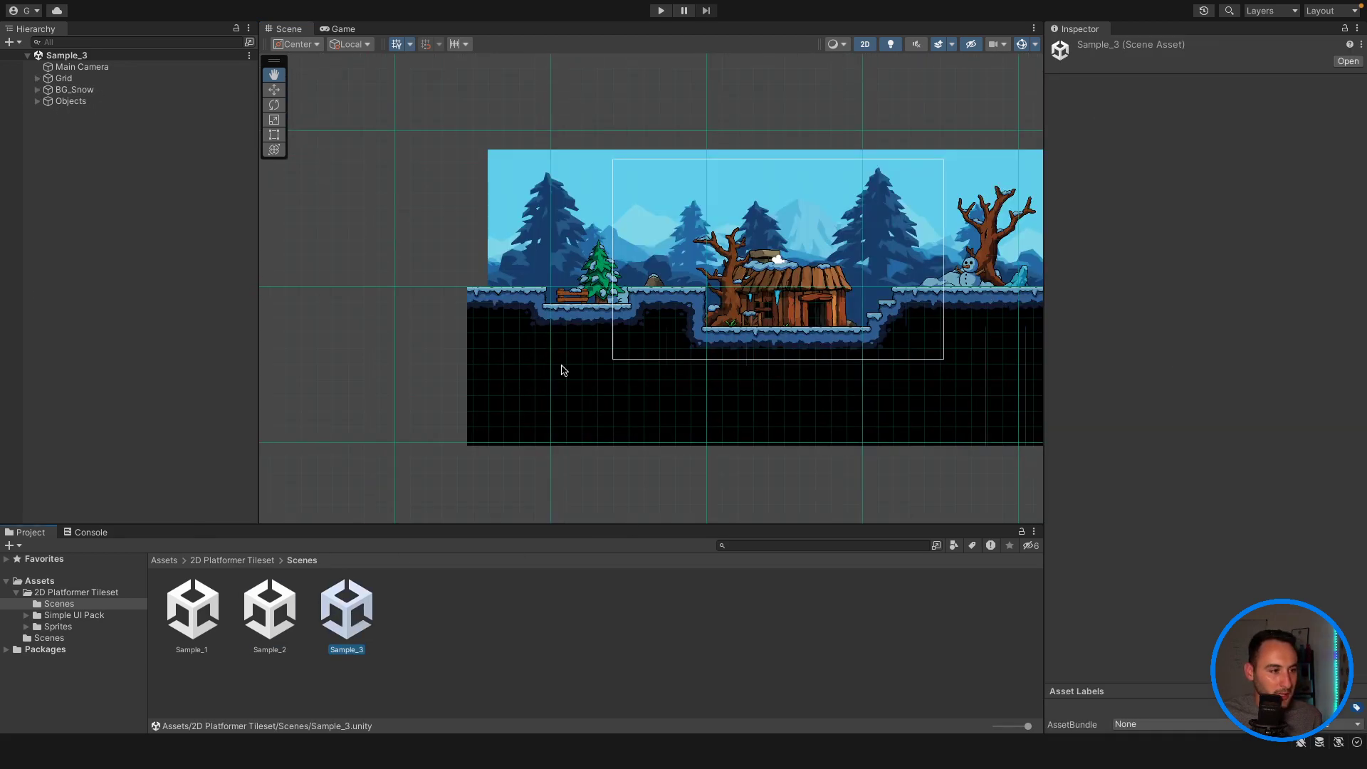
Step: Examine the snowy Sample_3 level around the wooden cabin in the Scene view, close up and as a whole
scroll(725, 316, "up", 1)
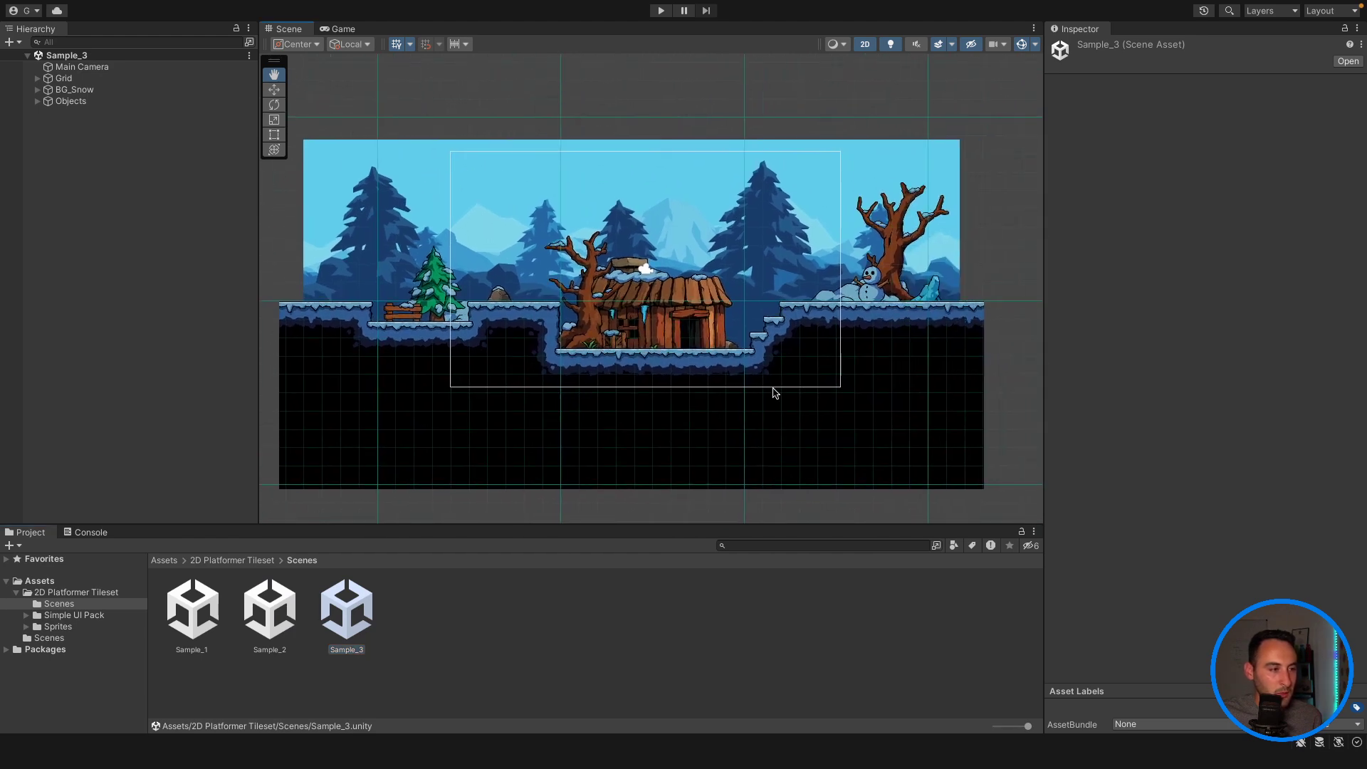
scroll(767, 393, "up", 2)
scroll(765, 392, "up", 1)
scroll(821, 382, "up", 1)
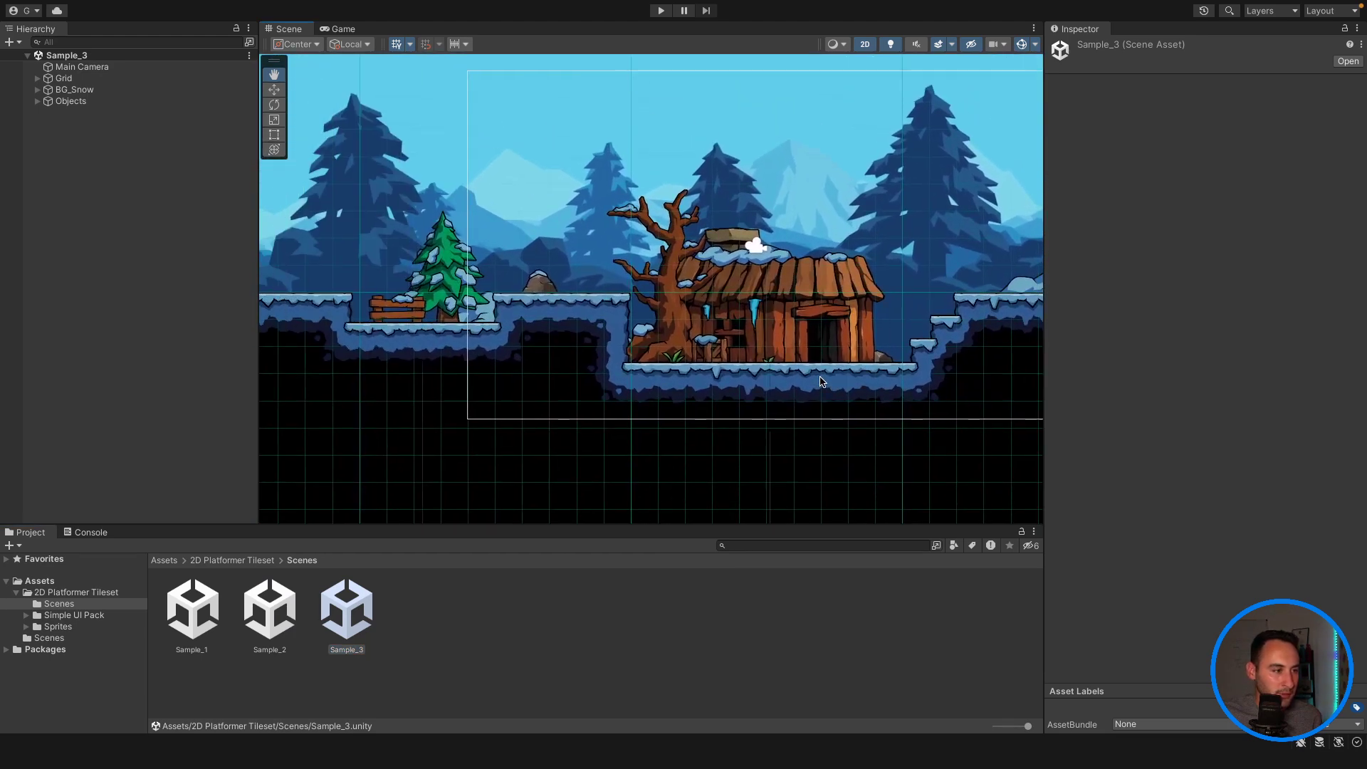
scroll(619, 370, "down", 2)
scroll(644, 353, "down", 3)
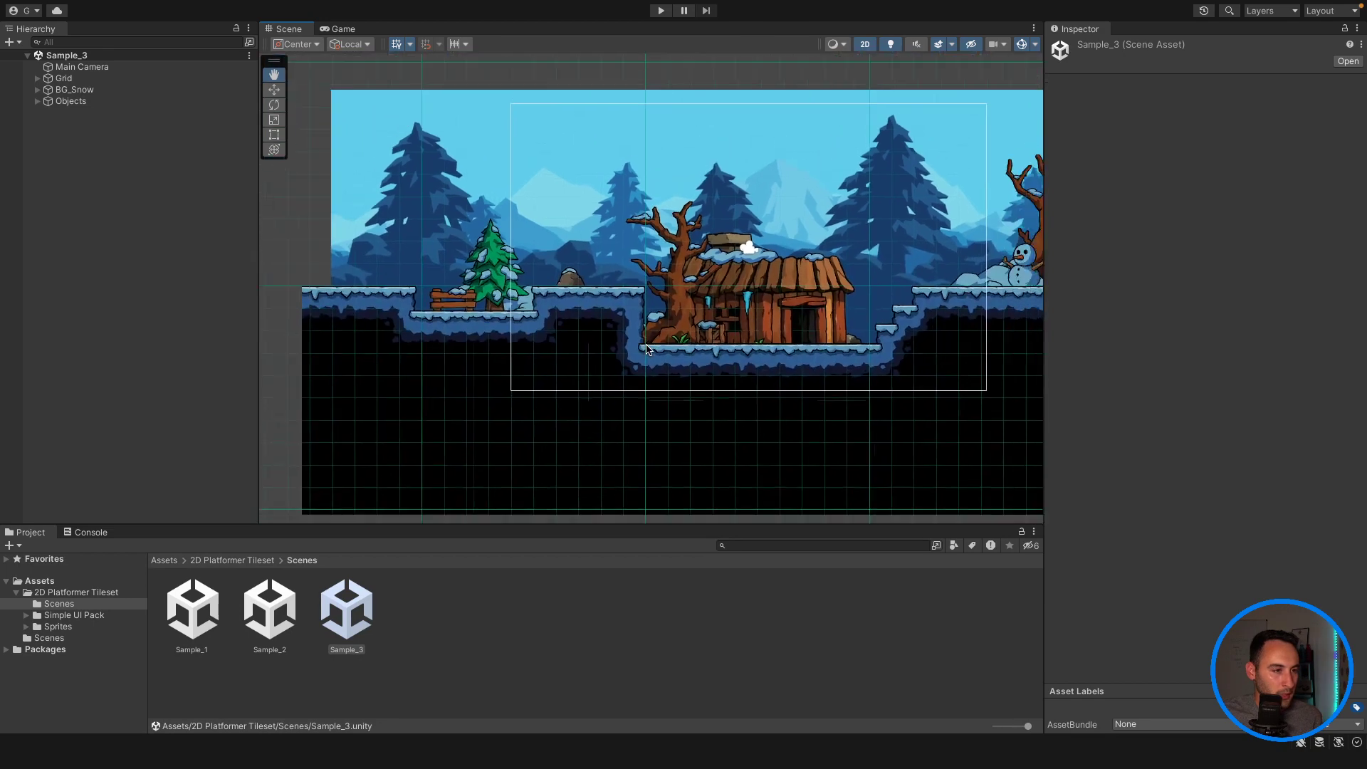
scroll(648, 349, "down", 1)
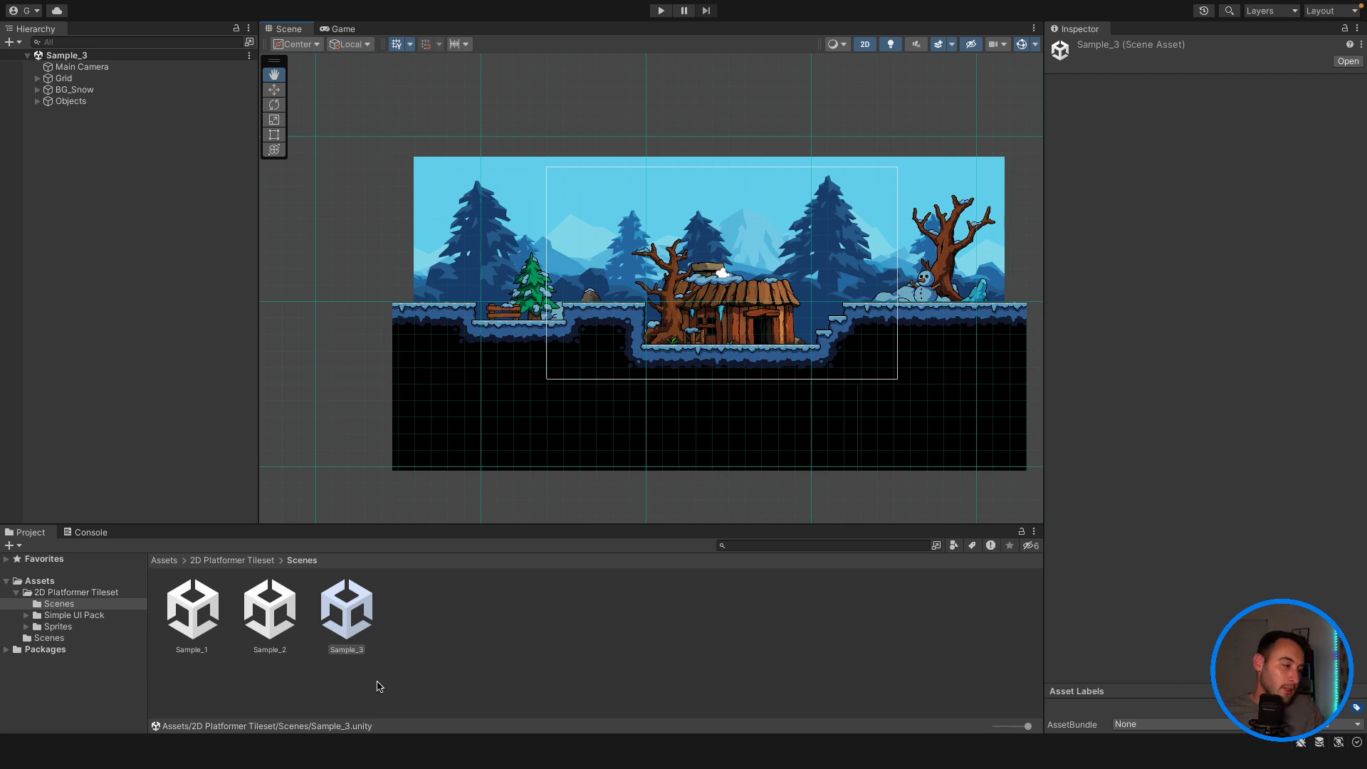
Step: Browse from the project's root Assets folder into the 2D Platformer Tileset's Sprites folder to view its subfolders
left_click(84, 593)
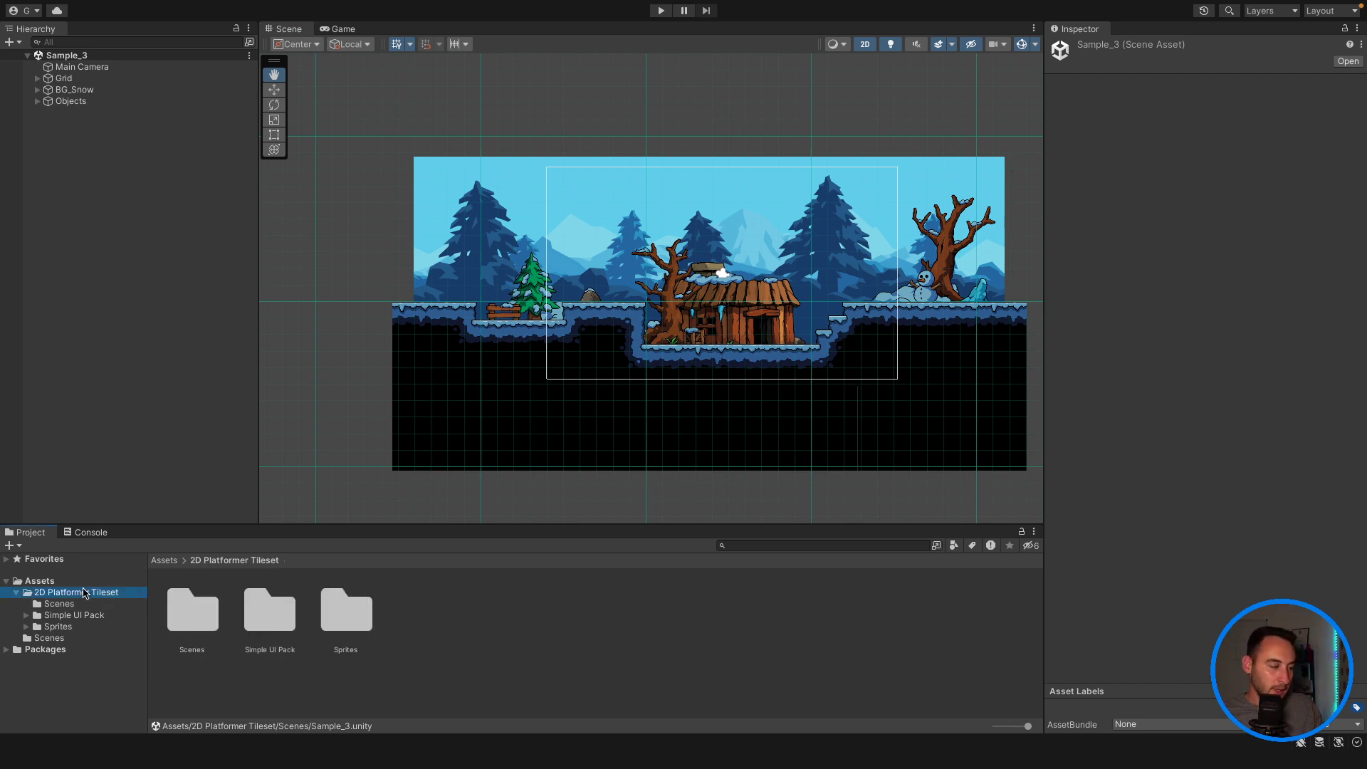
left_click(84, 581)
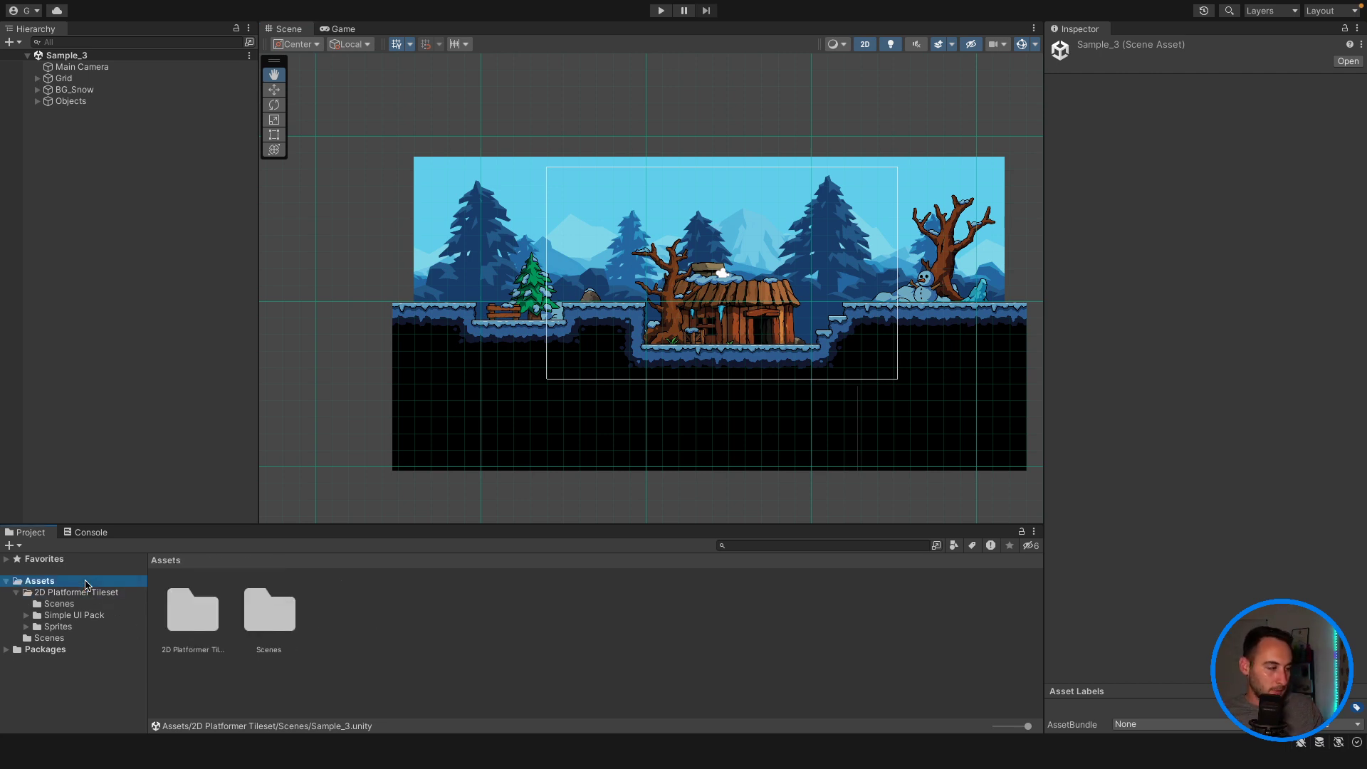
double_click(188, 617)
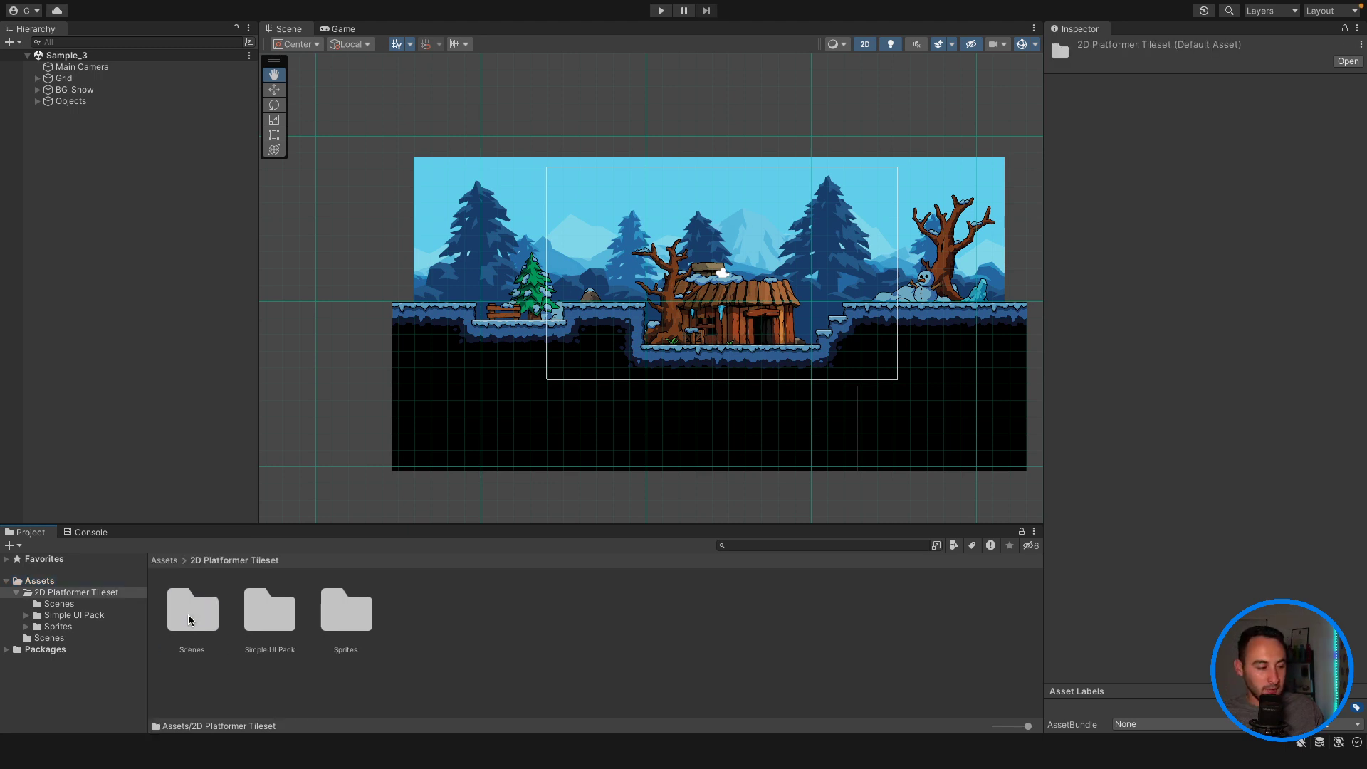
double_click(342, 612)
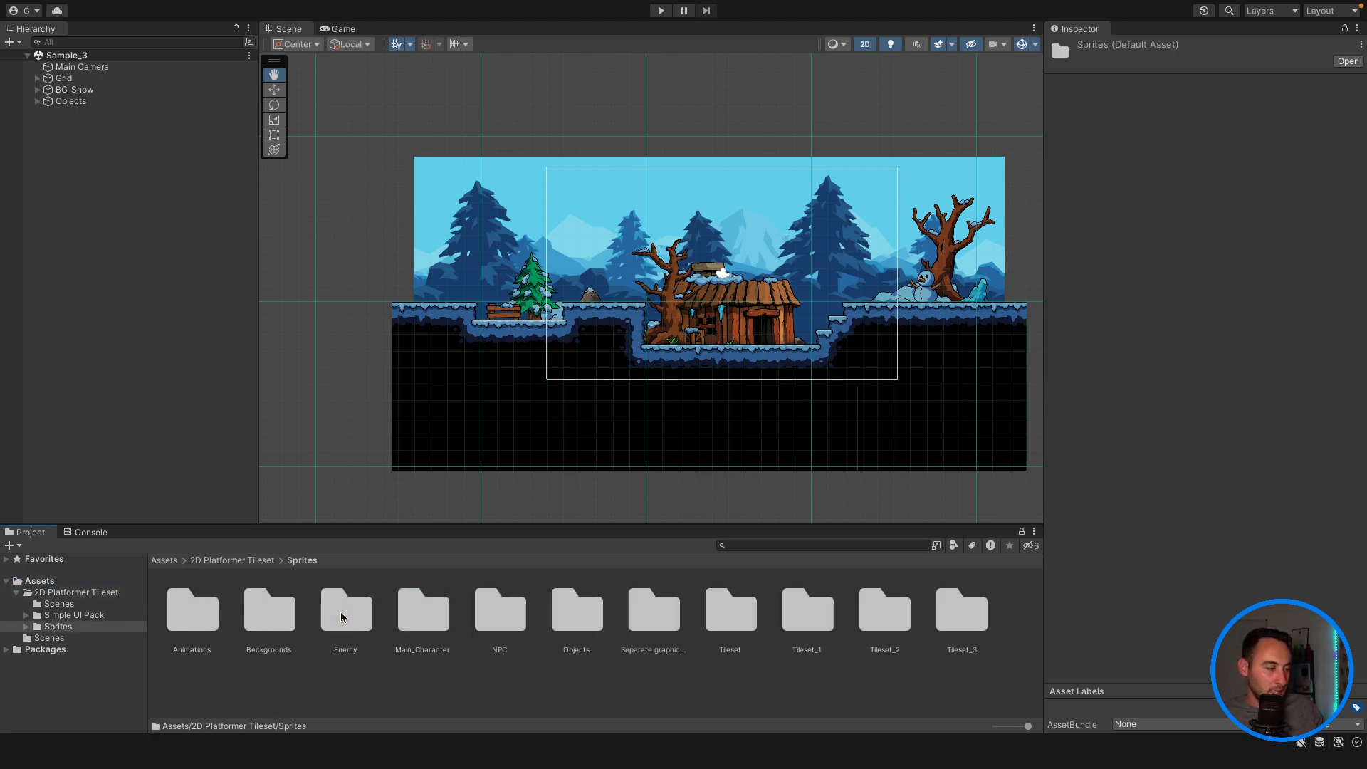
Step: Delete the Scenes folder inside the 2D Platformer Tileset folder
left_click(224, 561)
left_click(189, 612)
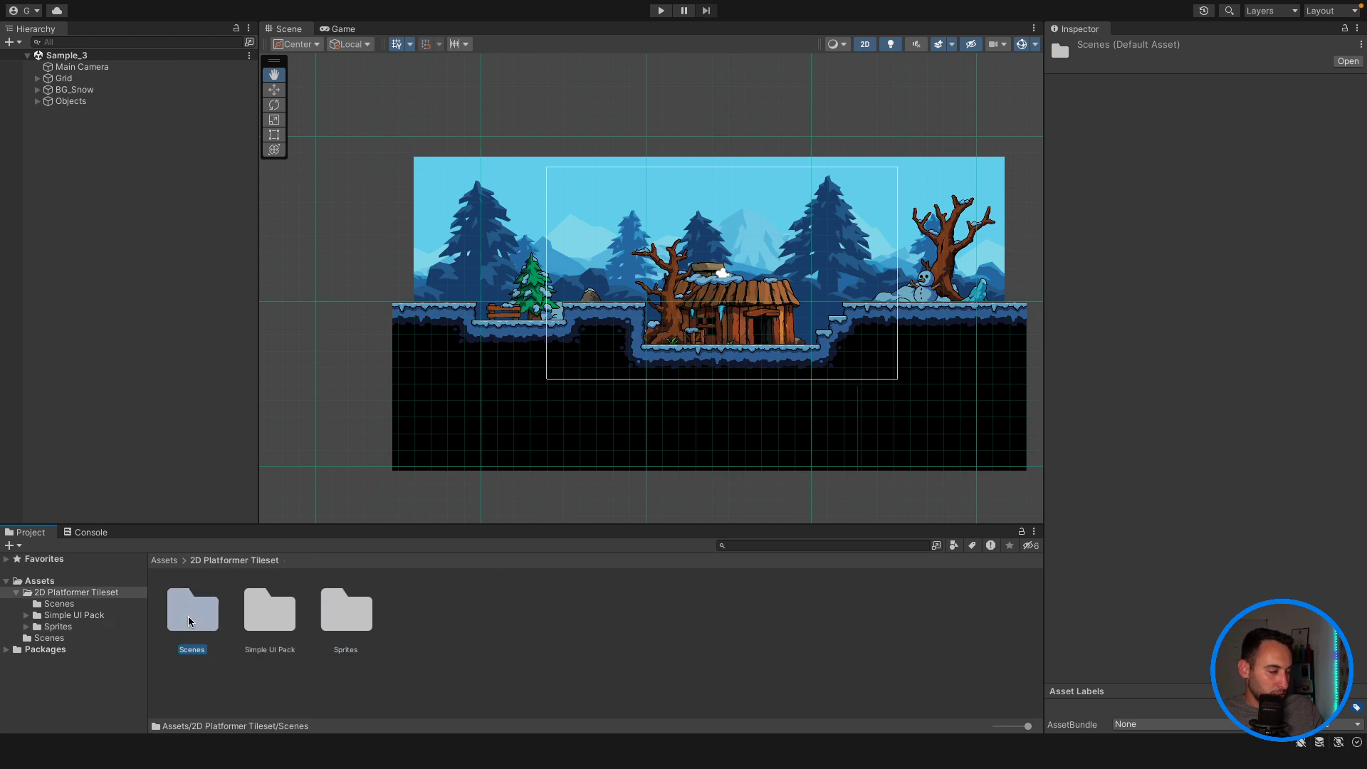
right_click(189, 612)
left_click(250, 402)
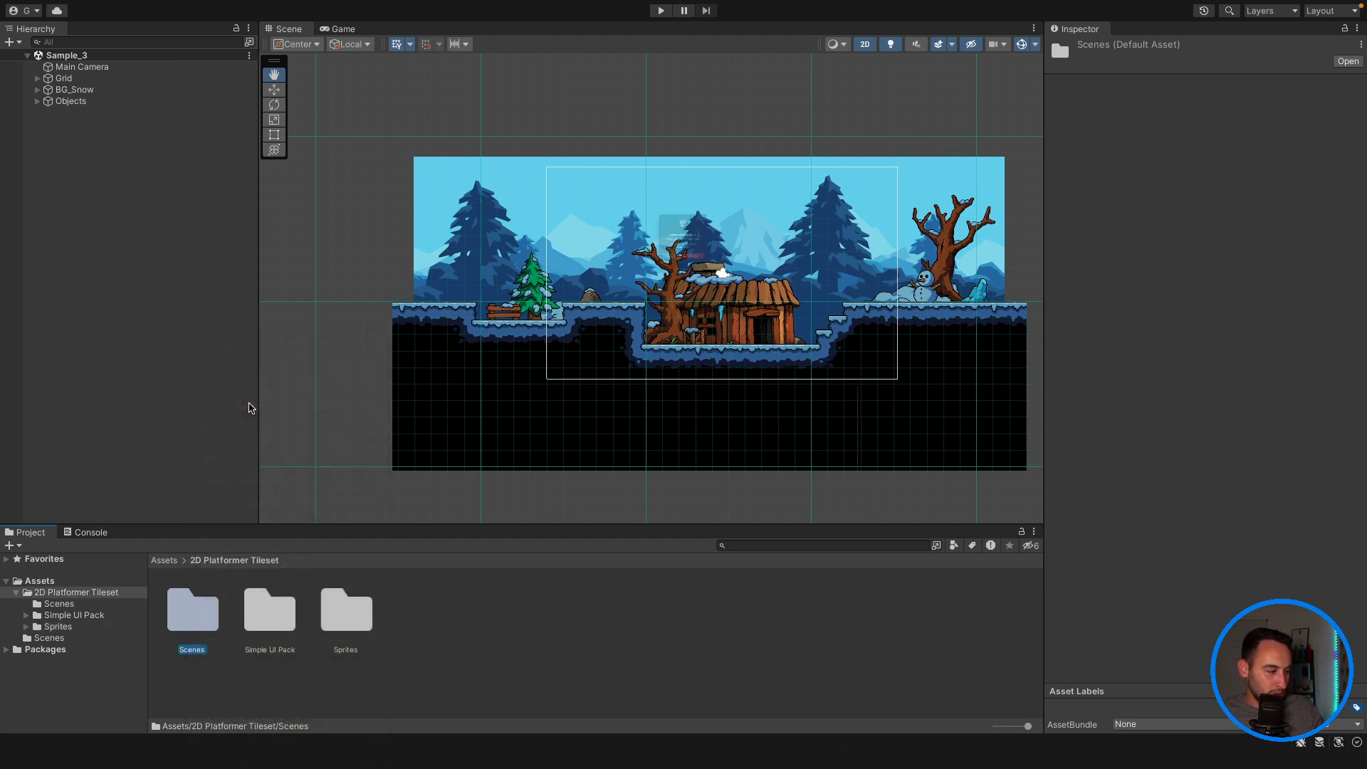
left_click(723, 312)
Step: Look through the Font and PSD folders of the Simple UI Pack
left_click(193, 611)
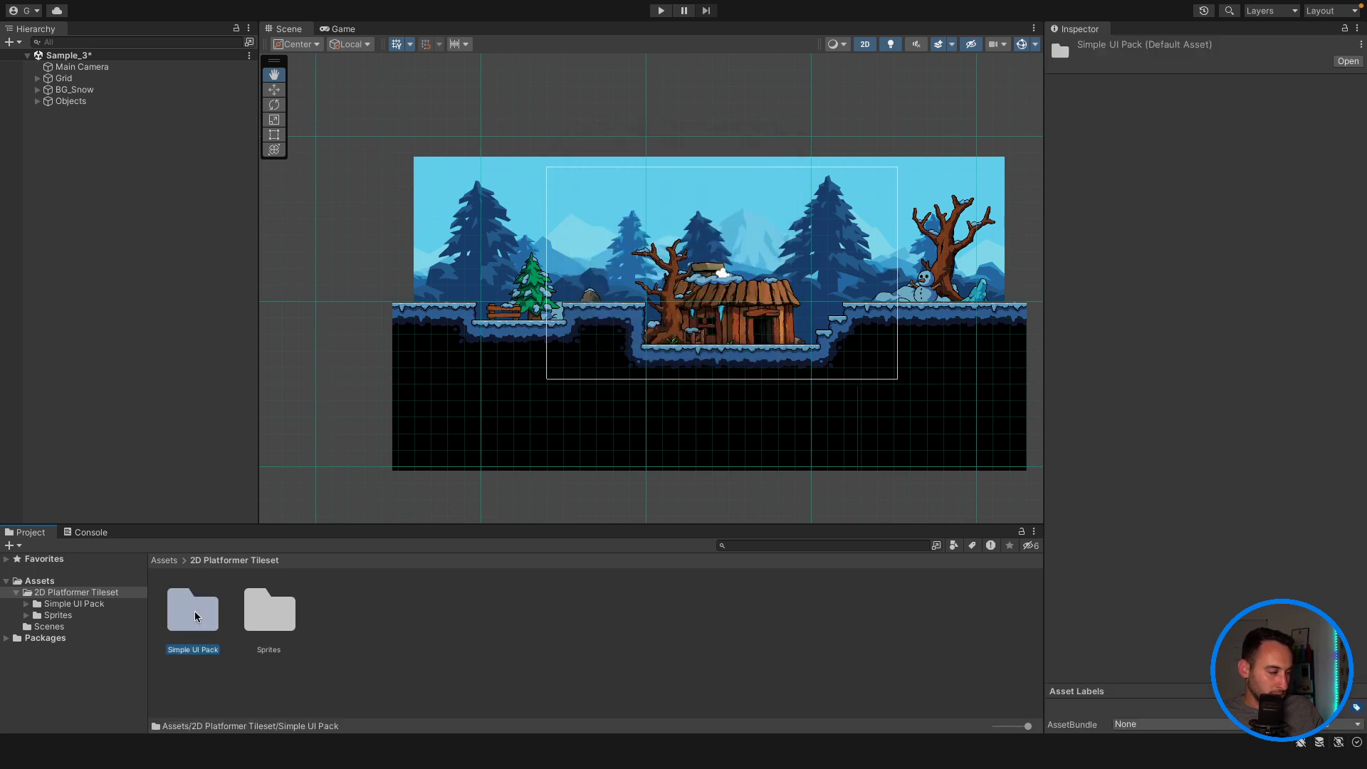
double_click(201, 622)
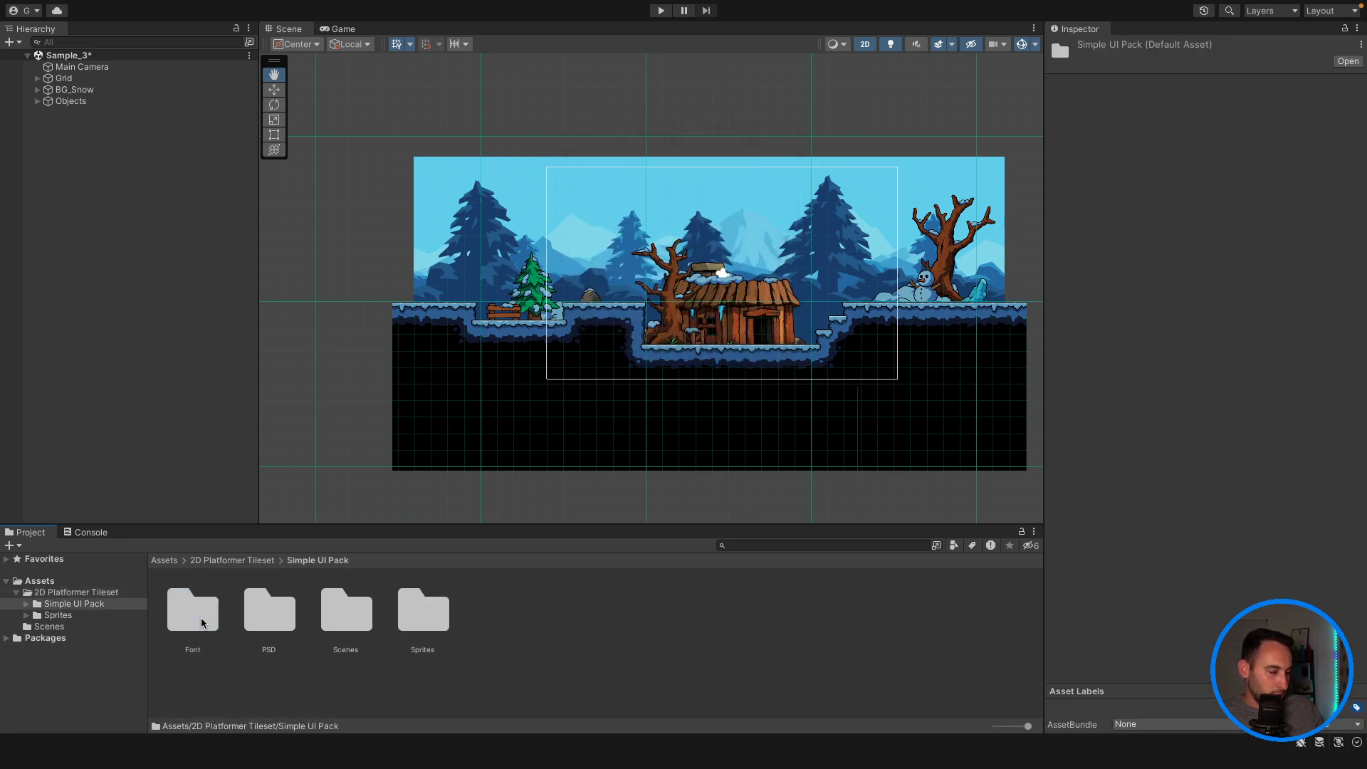
double_click(199, 620)
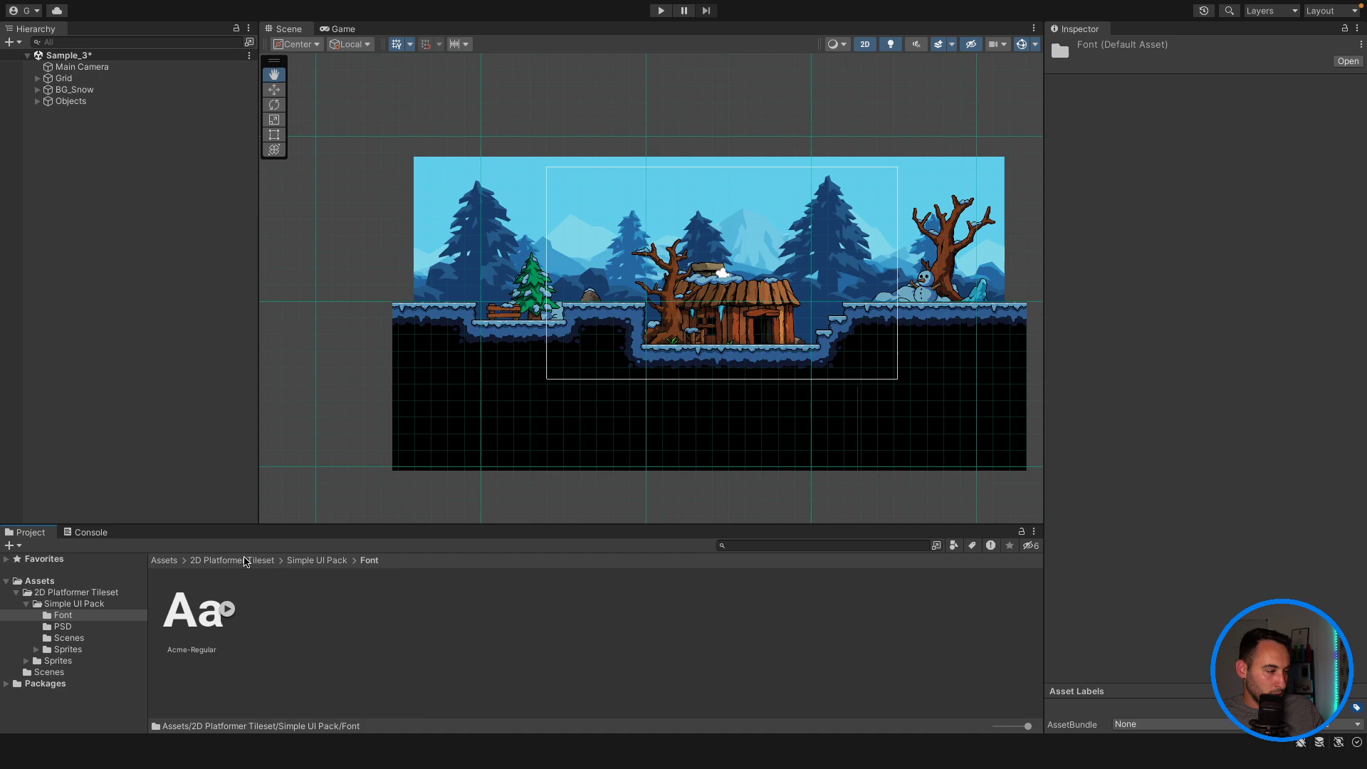
left_click(314, 562)
double_click(260, 618)
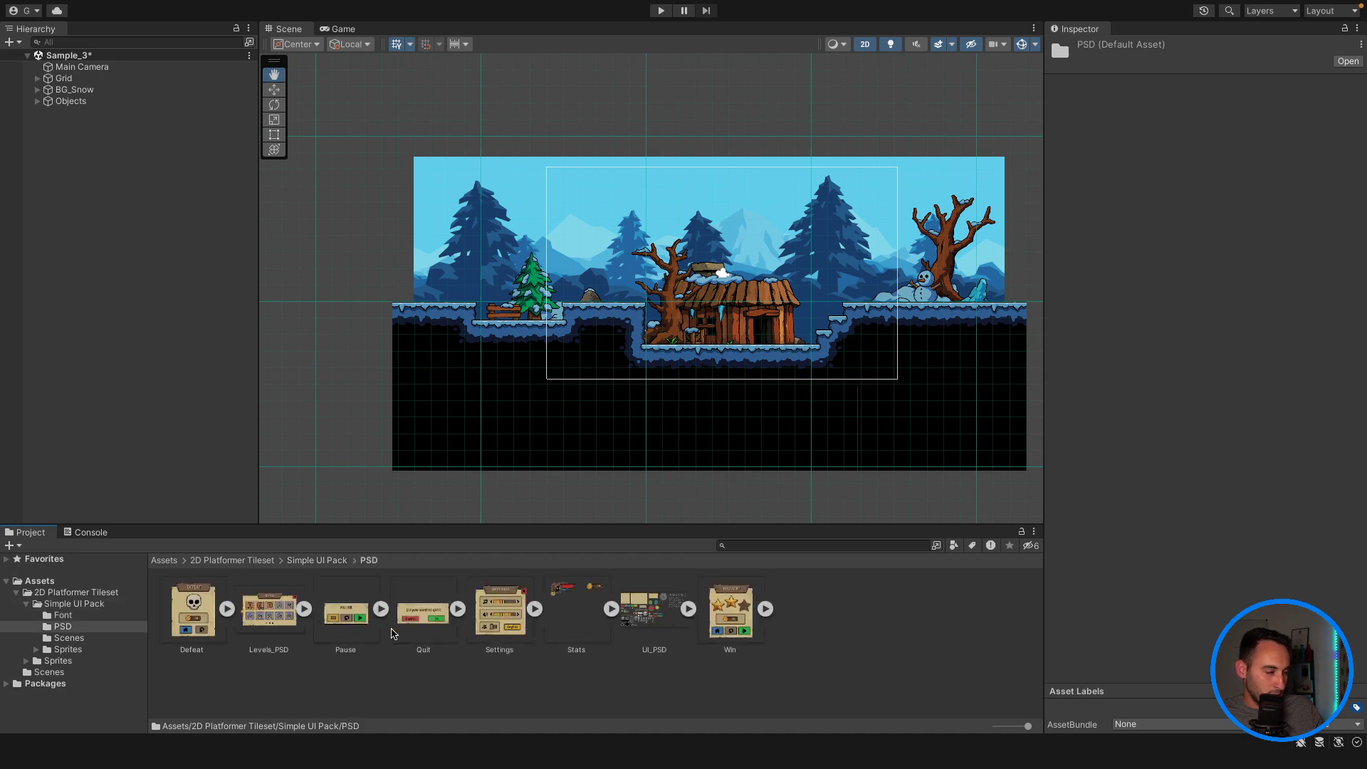
Step: Open the Quit PSD in Photoshop to examine its dialog panel and layers, close it, and return to Unity
left_click(417, 623)
double_click(418, 626)
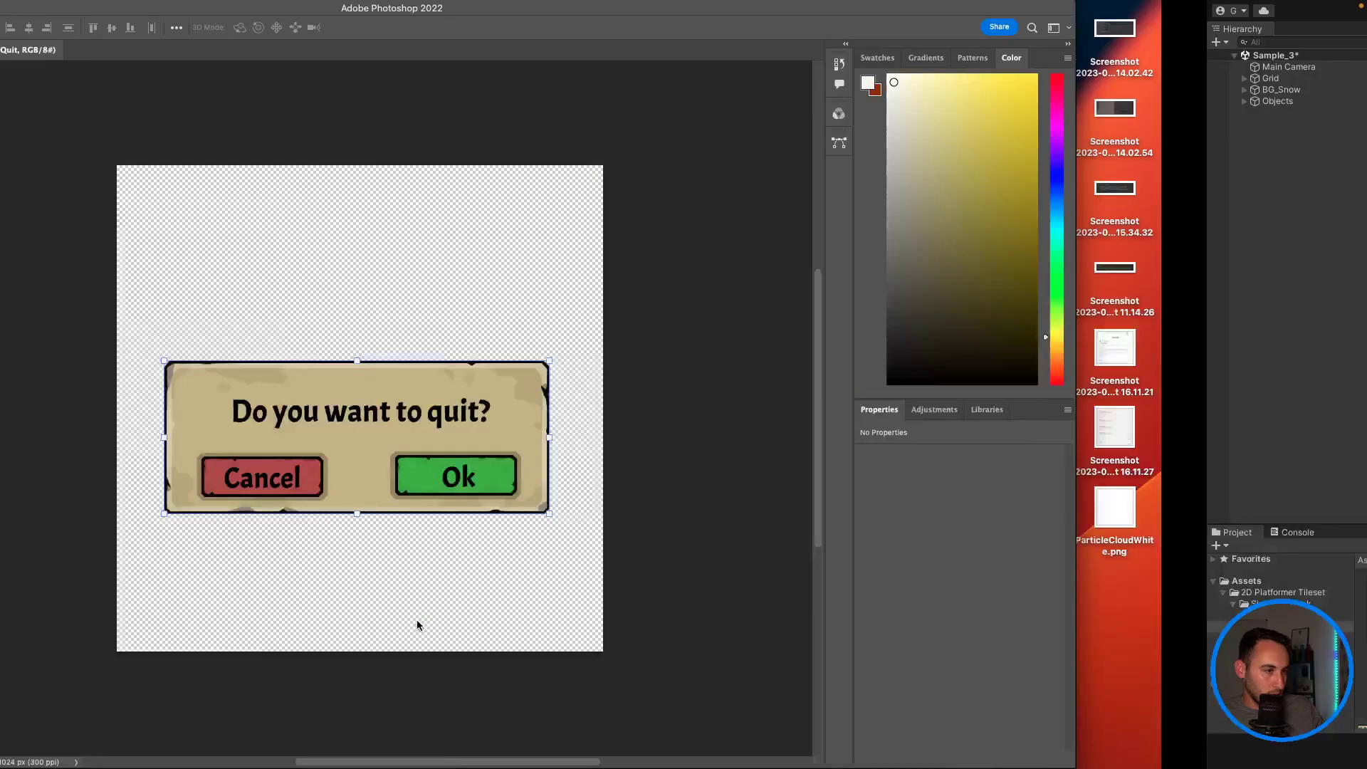
left_click_drag(508, 424, 546, 417)
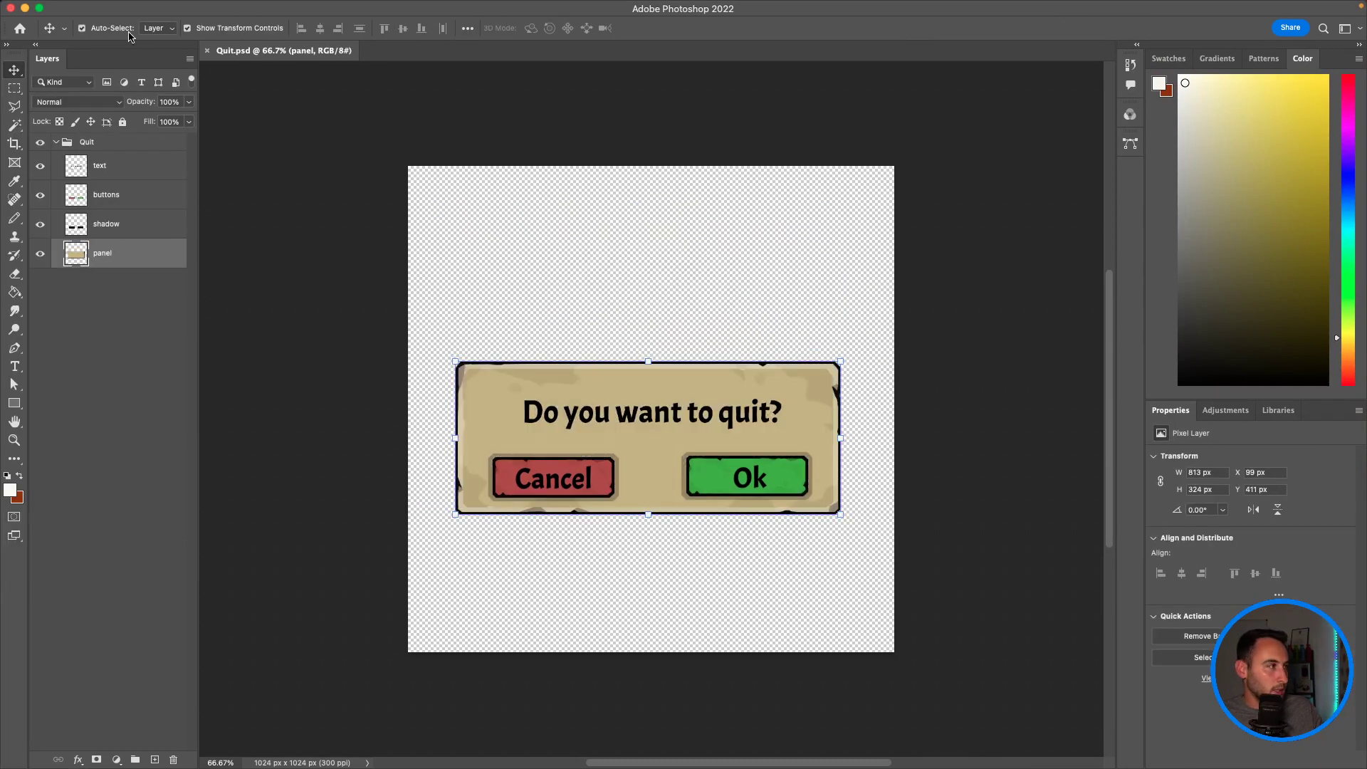
left_click(10, 9)
key("ctrl+Right")
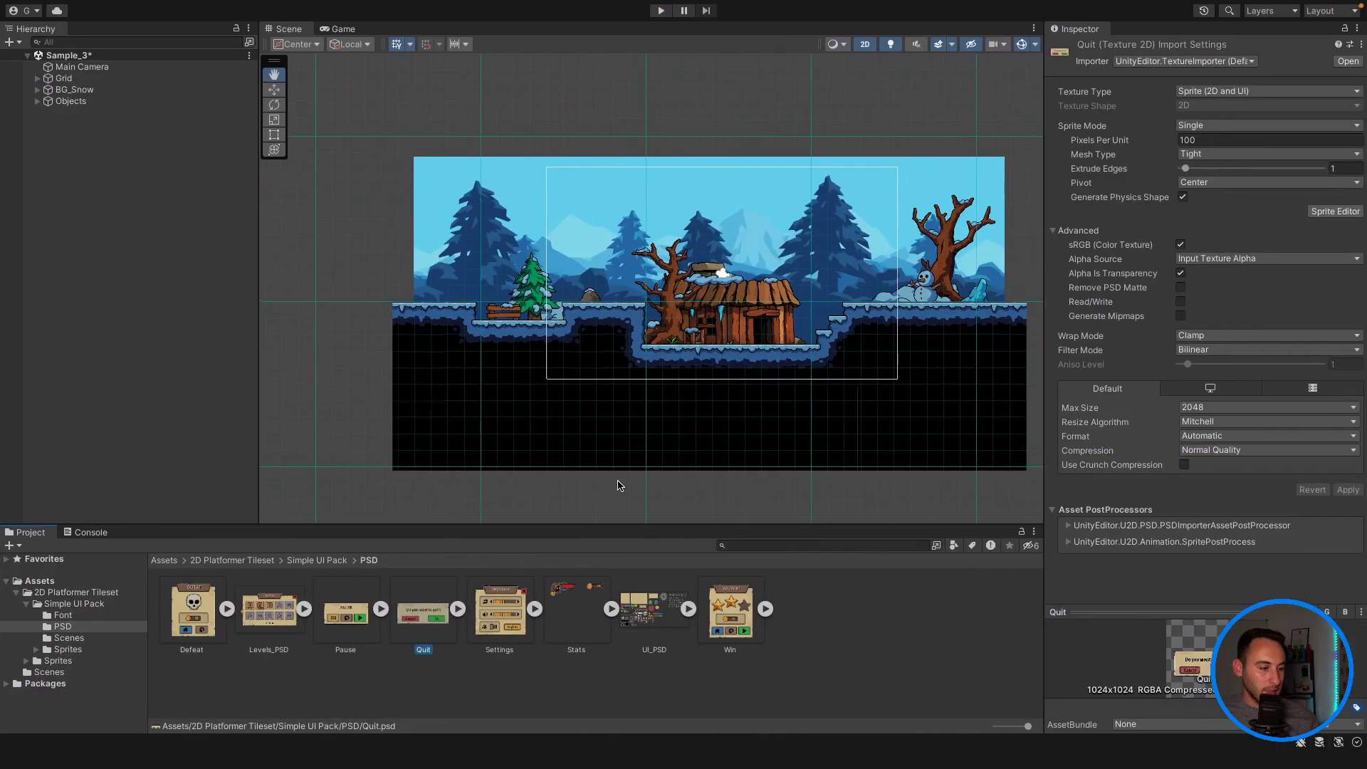
Step: Open UI_PSD in Photoshop to examine its UI elements, undo a trial shift of the BG layer, and return to Unity
double_click(644, 607)
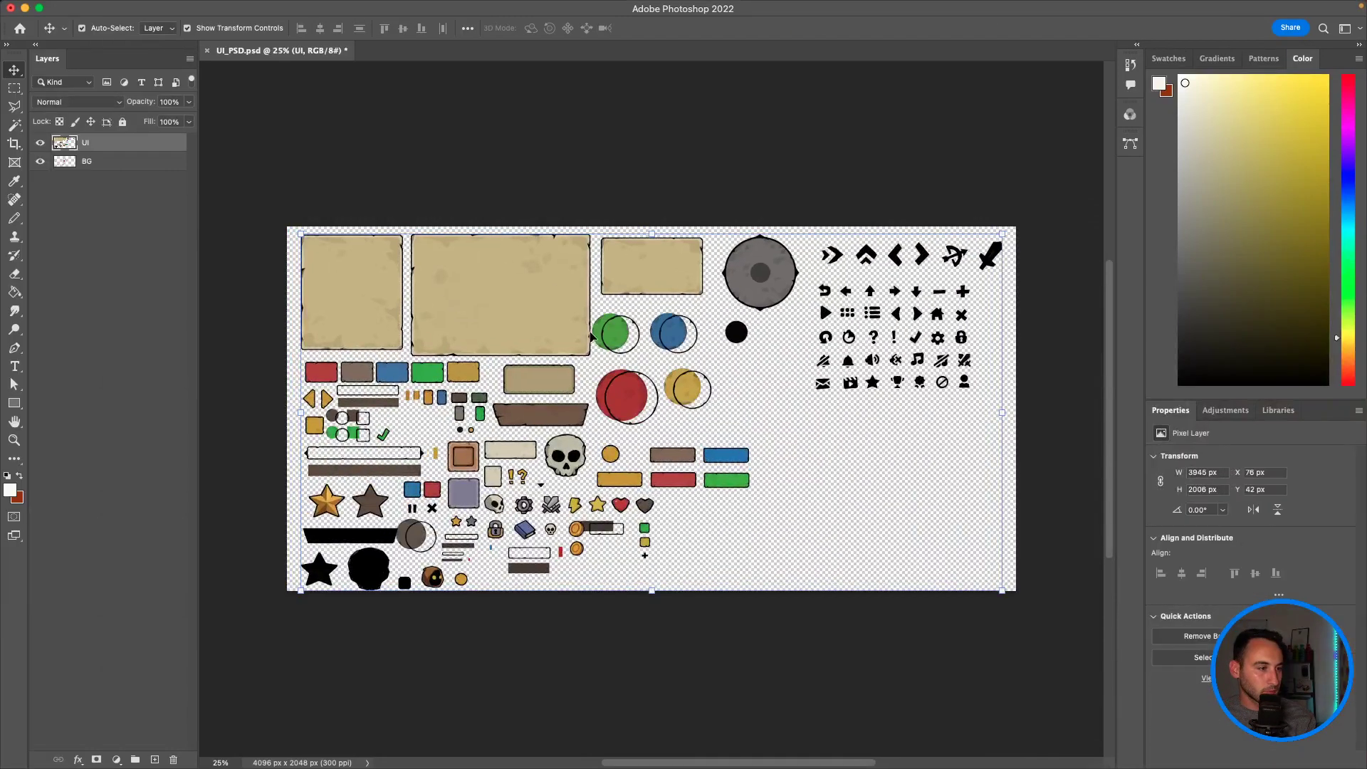
left_click_drag(591, 336, 617, 330)
key("super+z")
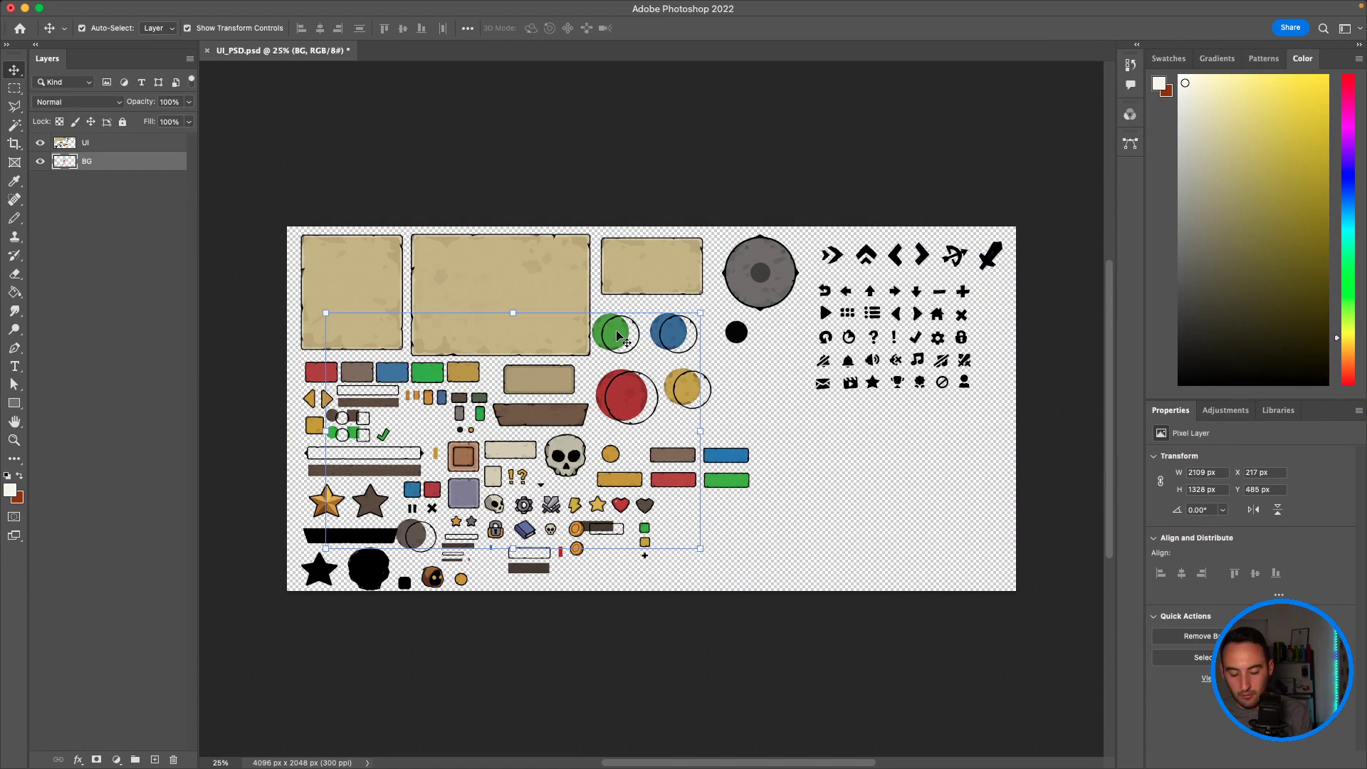
key("super+z")
key("ctrl+Up")
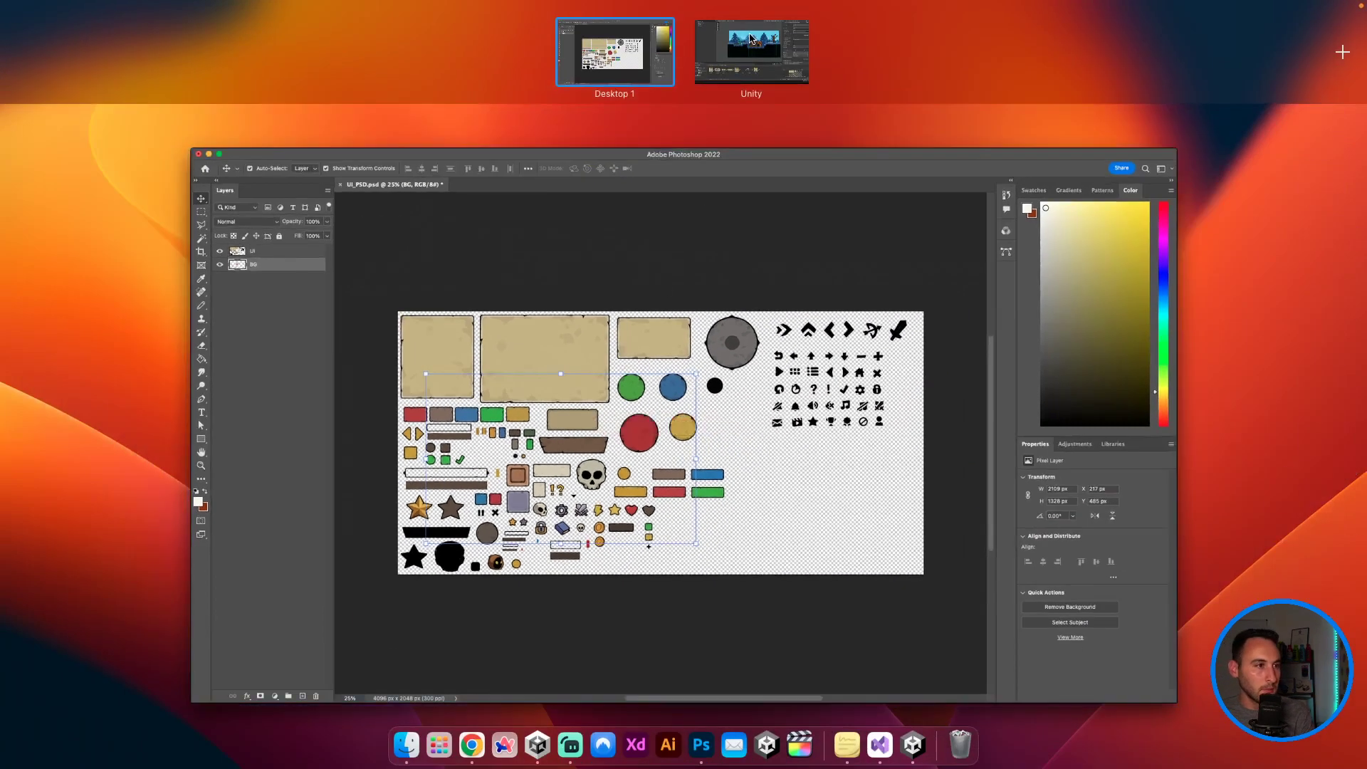
key("ctrl+Right")
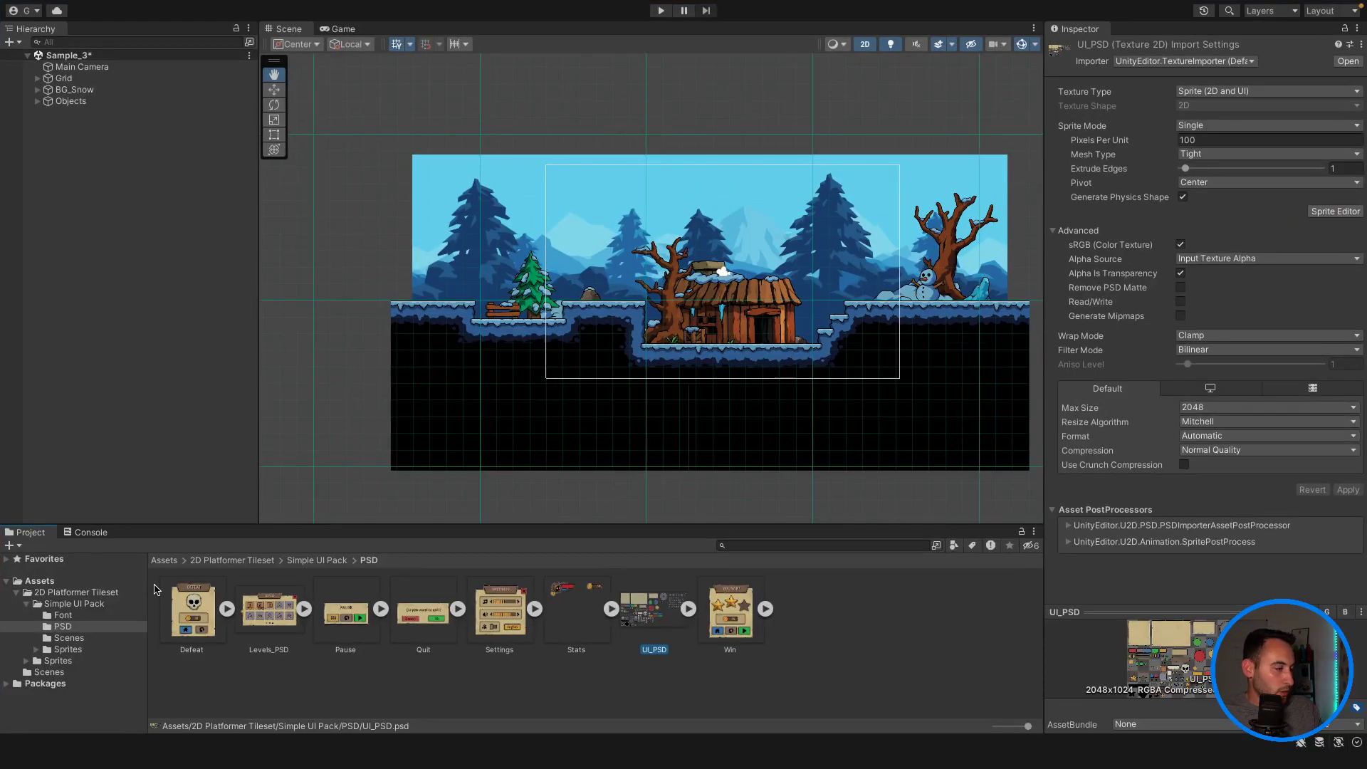
Step: Inspect the break_00 sprite in the Barrel folder under Sprites/Animations and return to the Animations folder
left_click(68, 592)
double_click(269, 612)
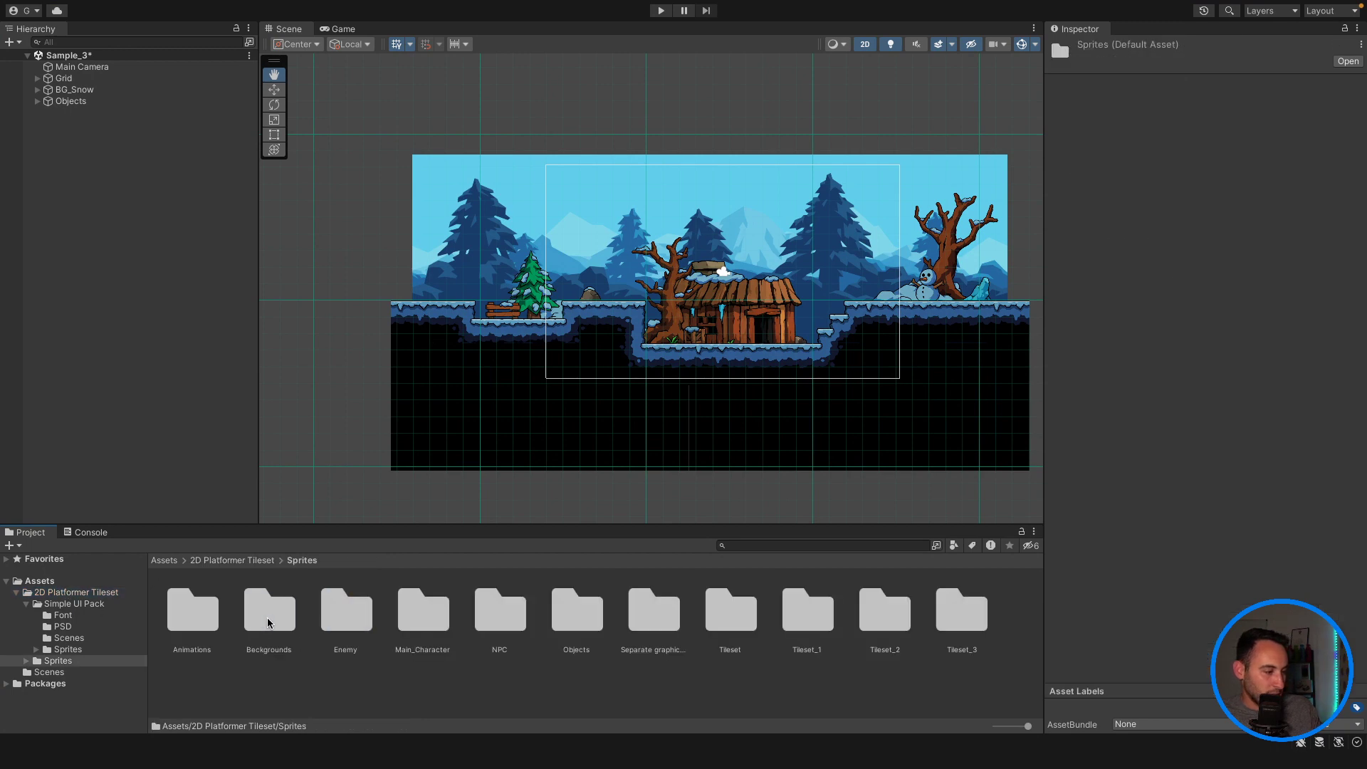
double_click(191, 620)
double_click(189, 613)
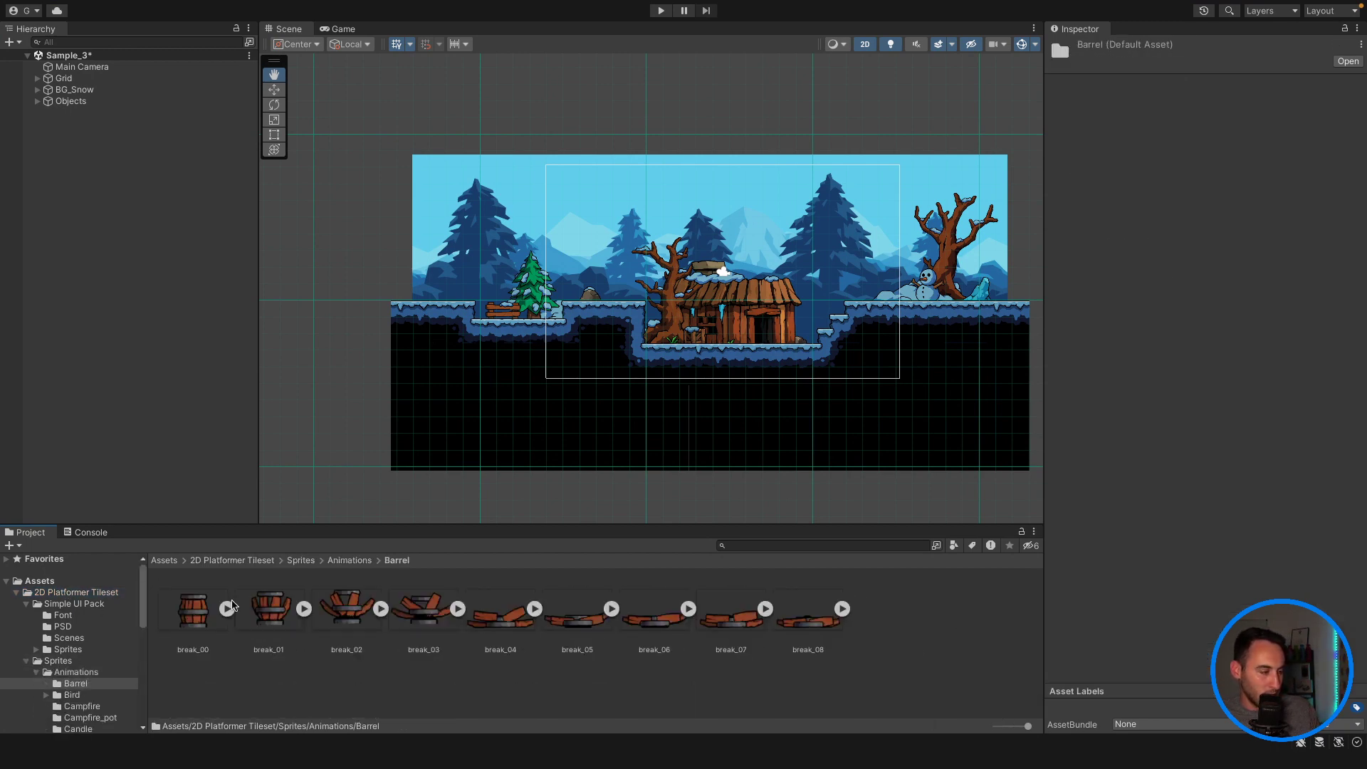
left_click(180, 617)
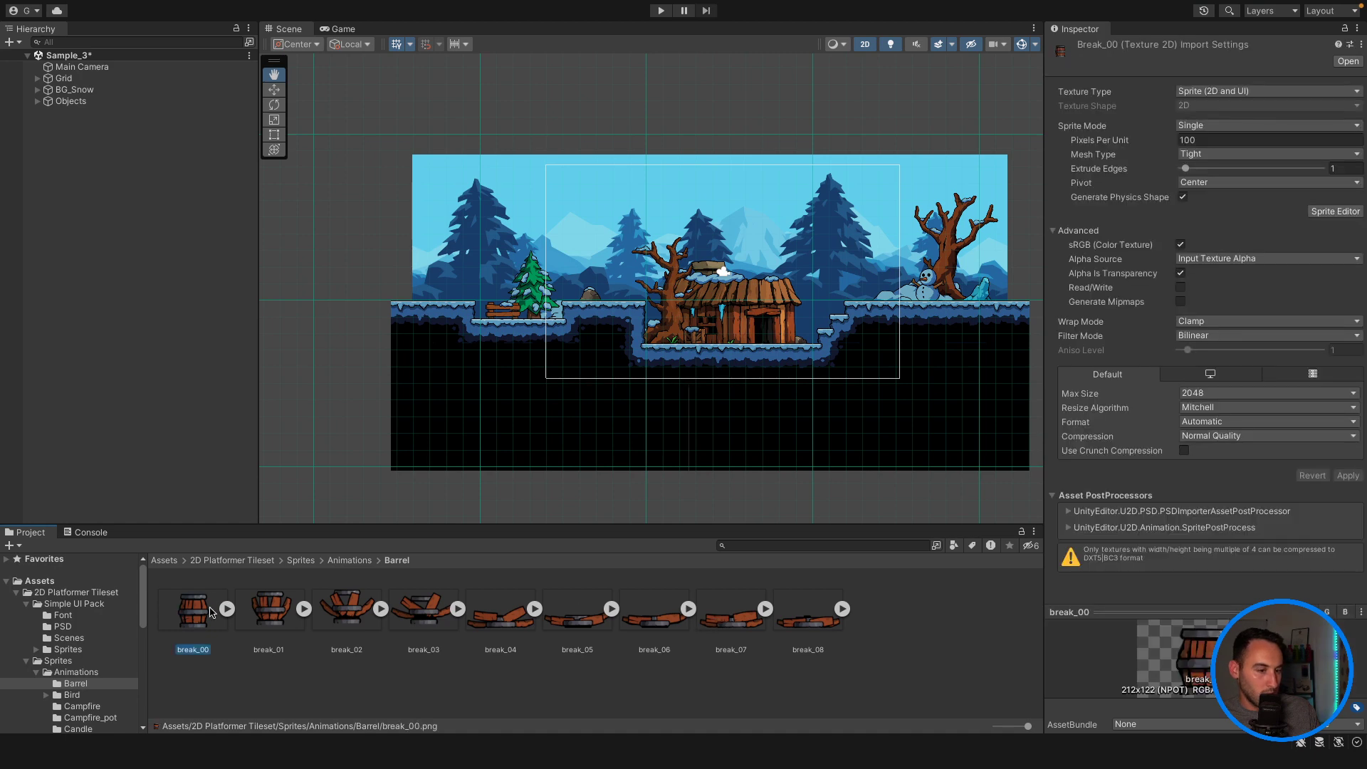
left_click(350, 561)
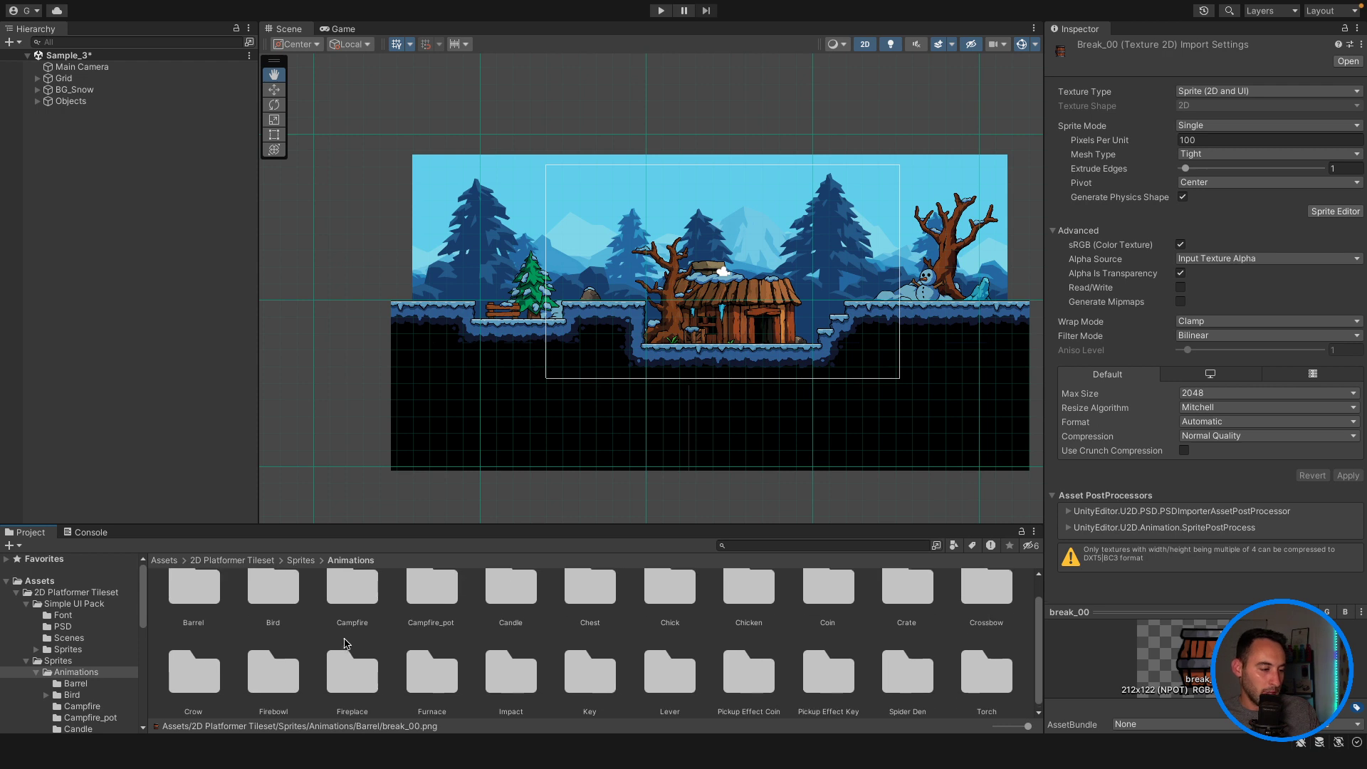
Step: Reduce the asset thumbnails to a compact list and look through the Animations subfolders
left_click_drag(1028, 726, 996, 726)
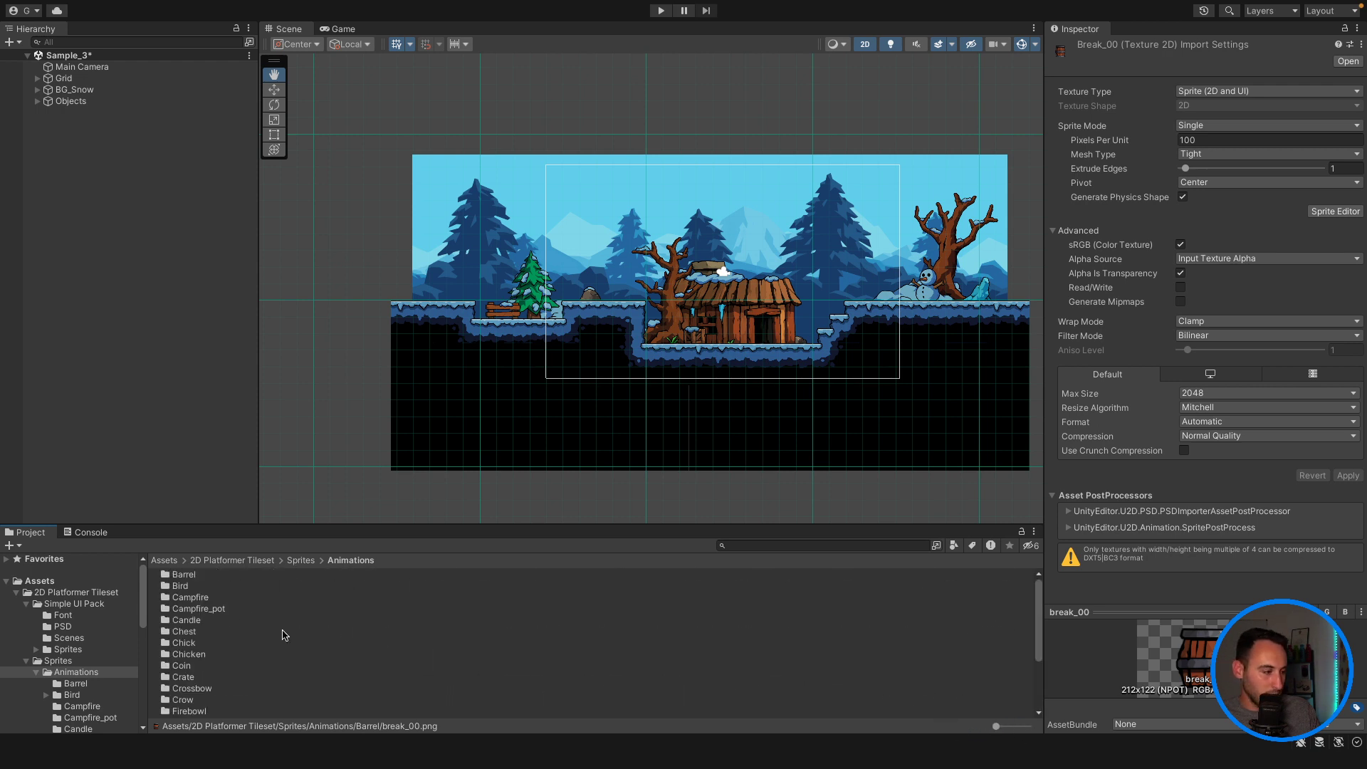
scroll(211, 677, "down", 1)
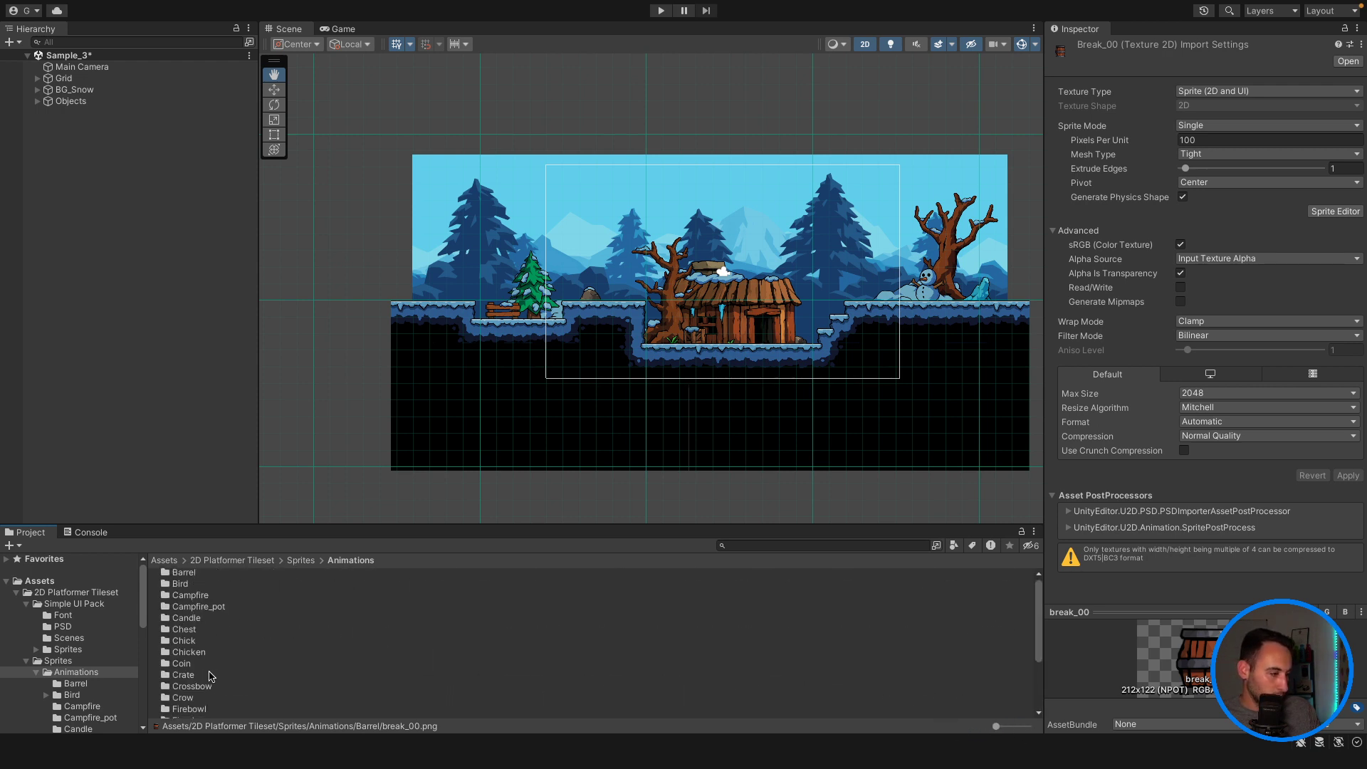
scroll(210, 676, "down", 5)
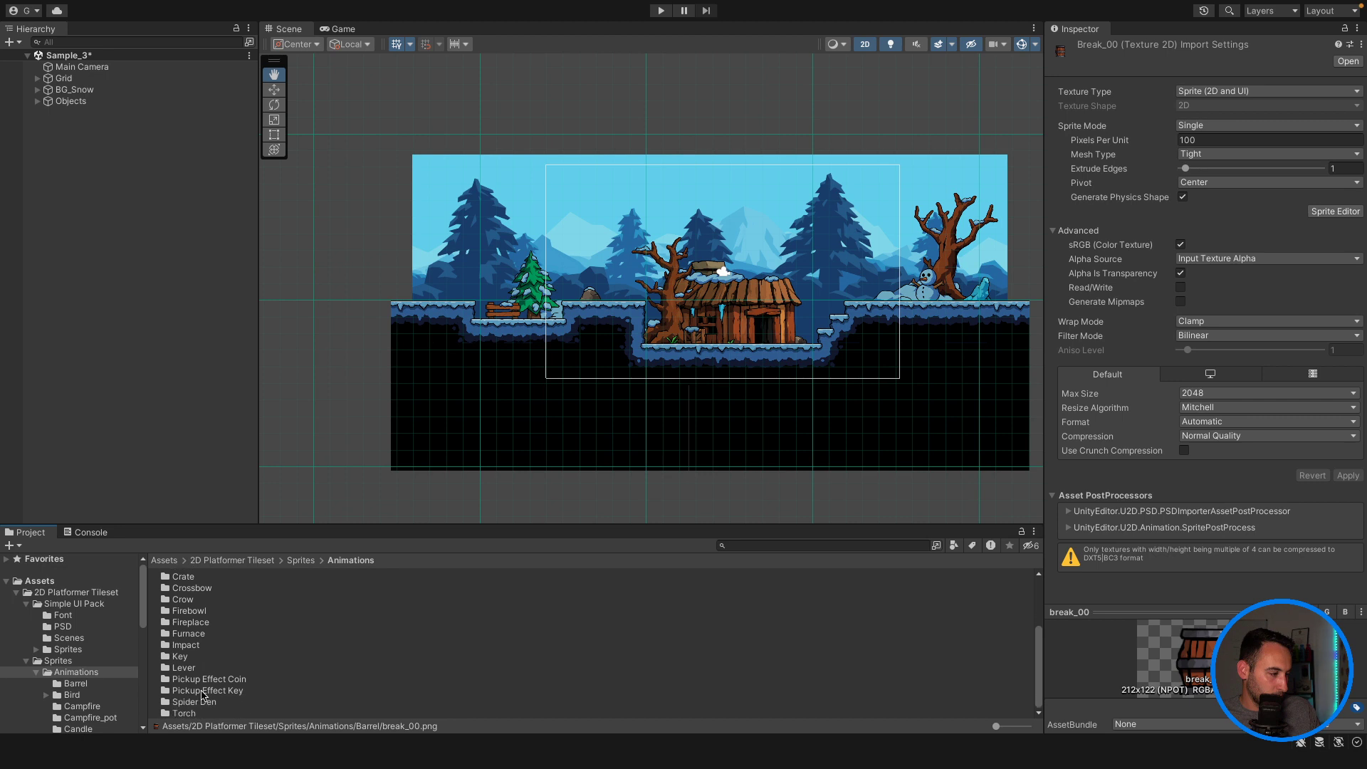
Step: Open the Main_Character folder inside the 2D Platformer Tileset's Sprites folder
left_click(78, 581)
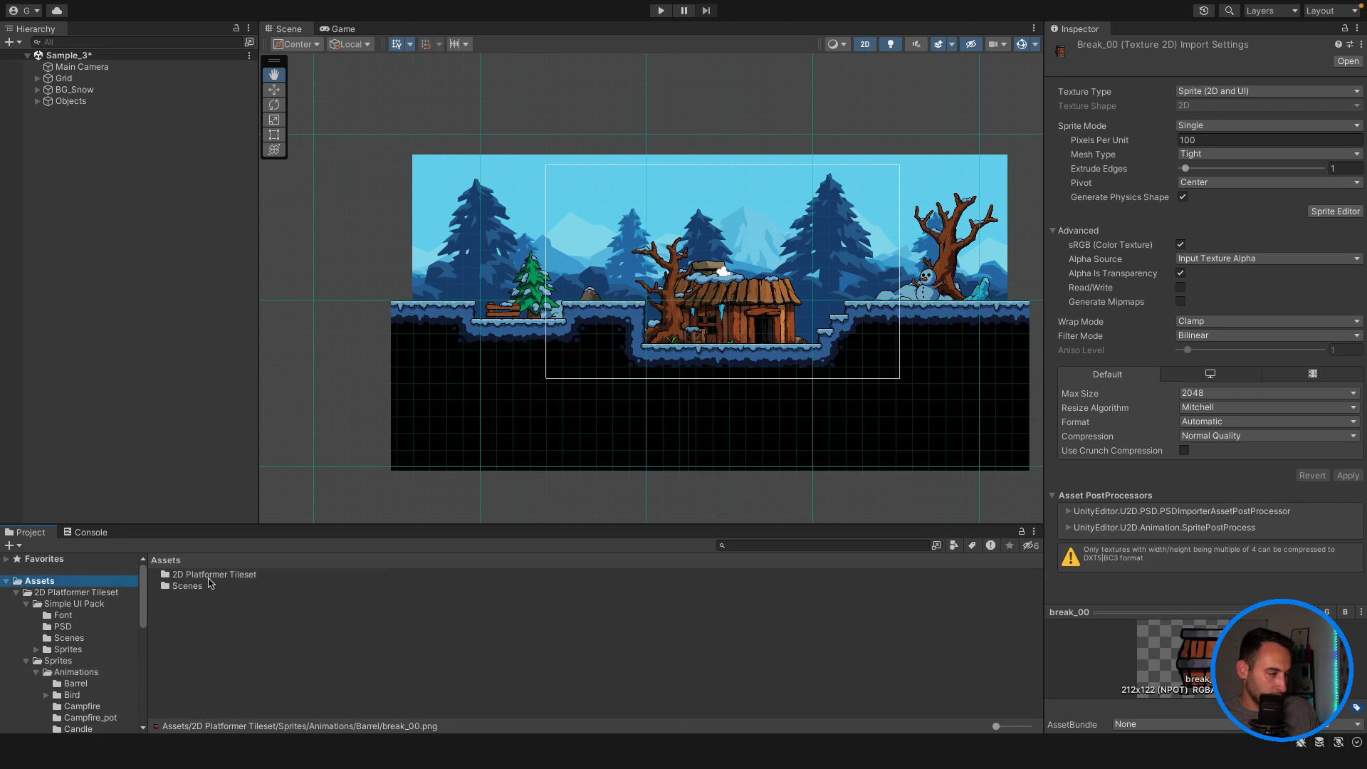
double_click(209, 576)
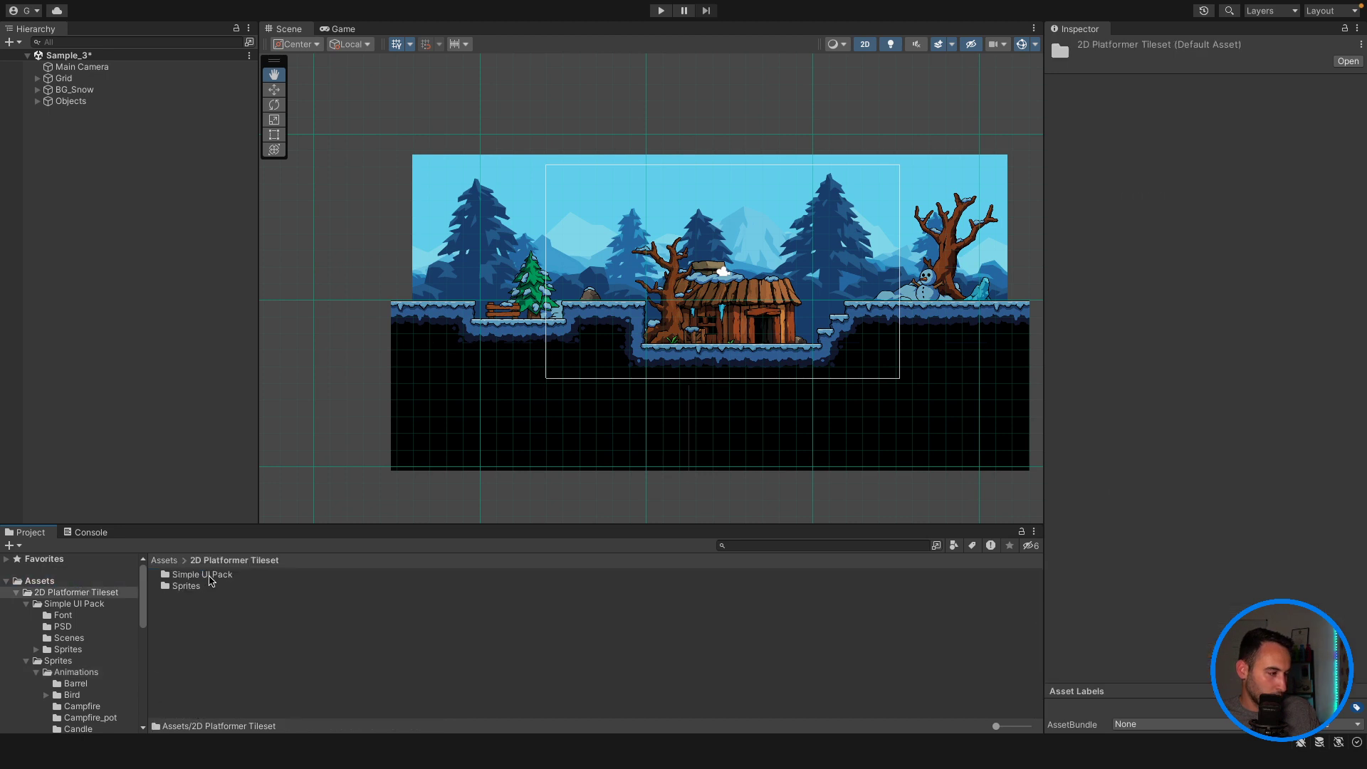
double_click(212, 585)
left_click(216, 575)
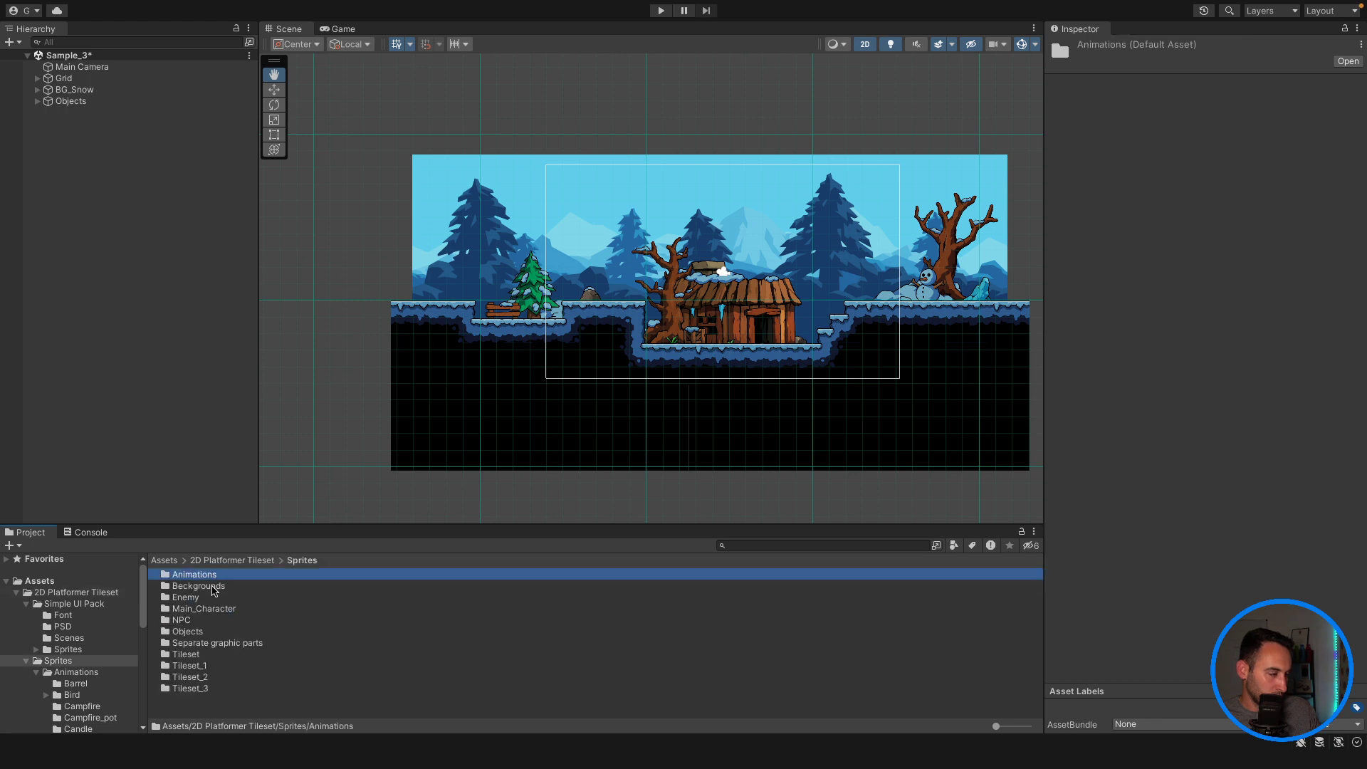
left_click(207, 586)
left_click(210, 609)
double_click(214, 609)
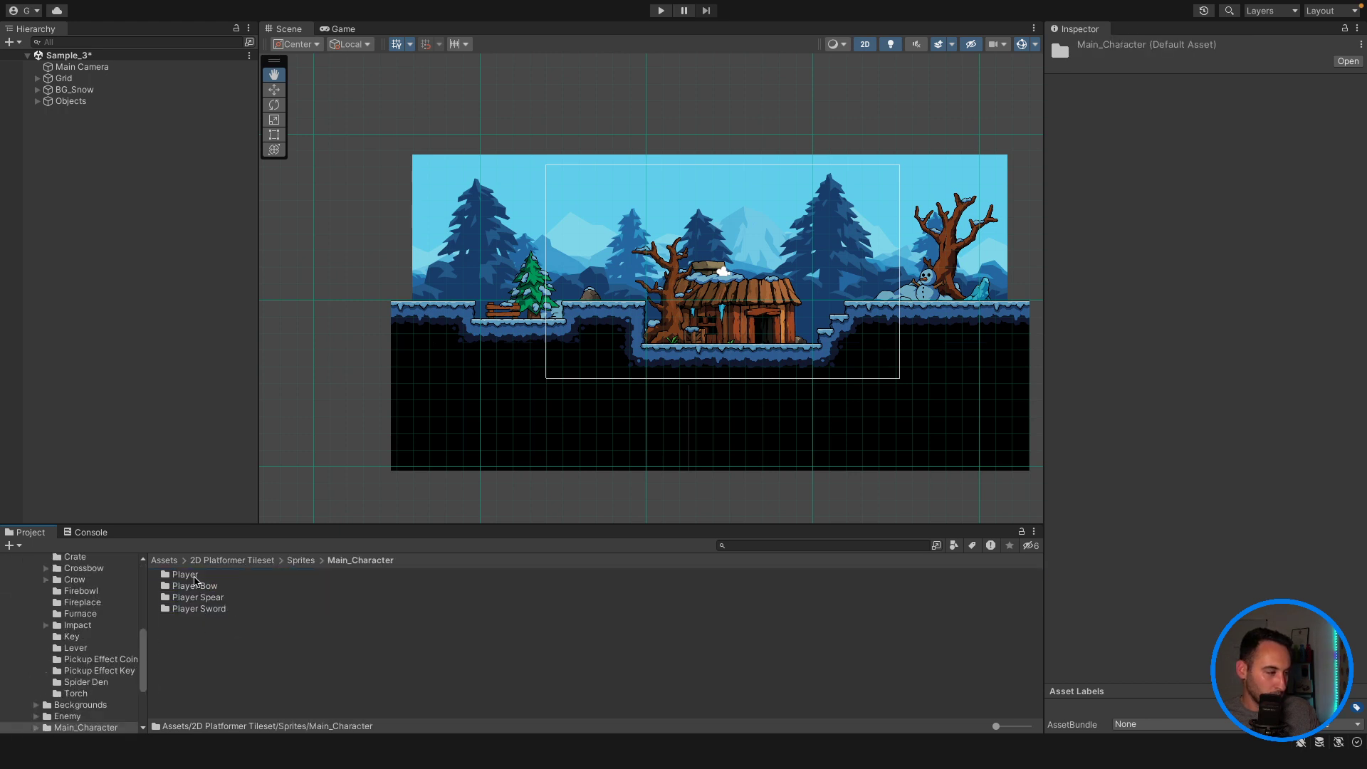
Step: Open the Player folder and look over its animation subfolders, including climb, die, idle, jump, roll and run
double_click(186, 575)
left_click(183, 575)
left_click(180, 586)
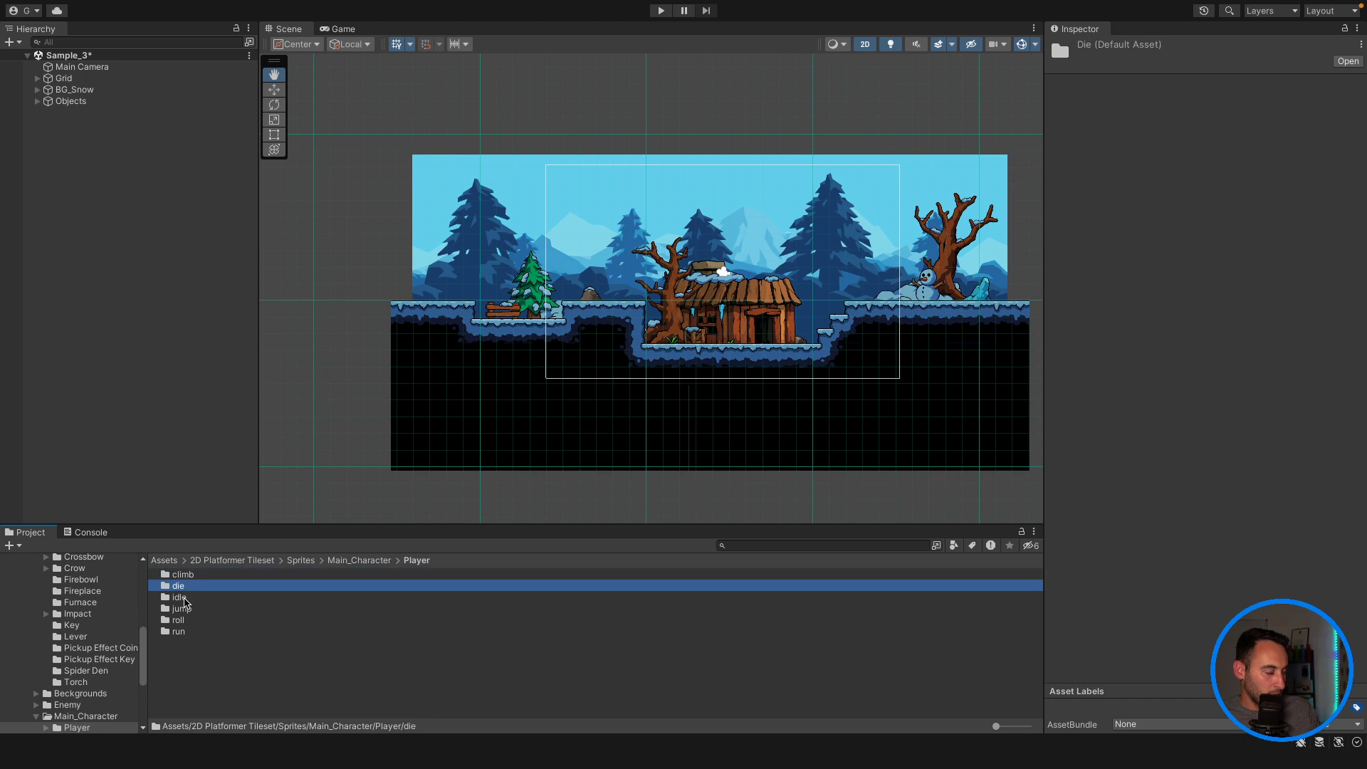
left_click(191, 616)
left_click(200, 644)
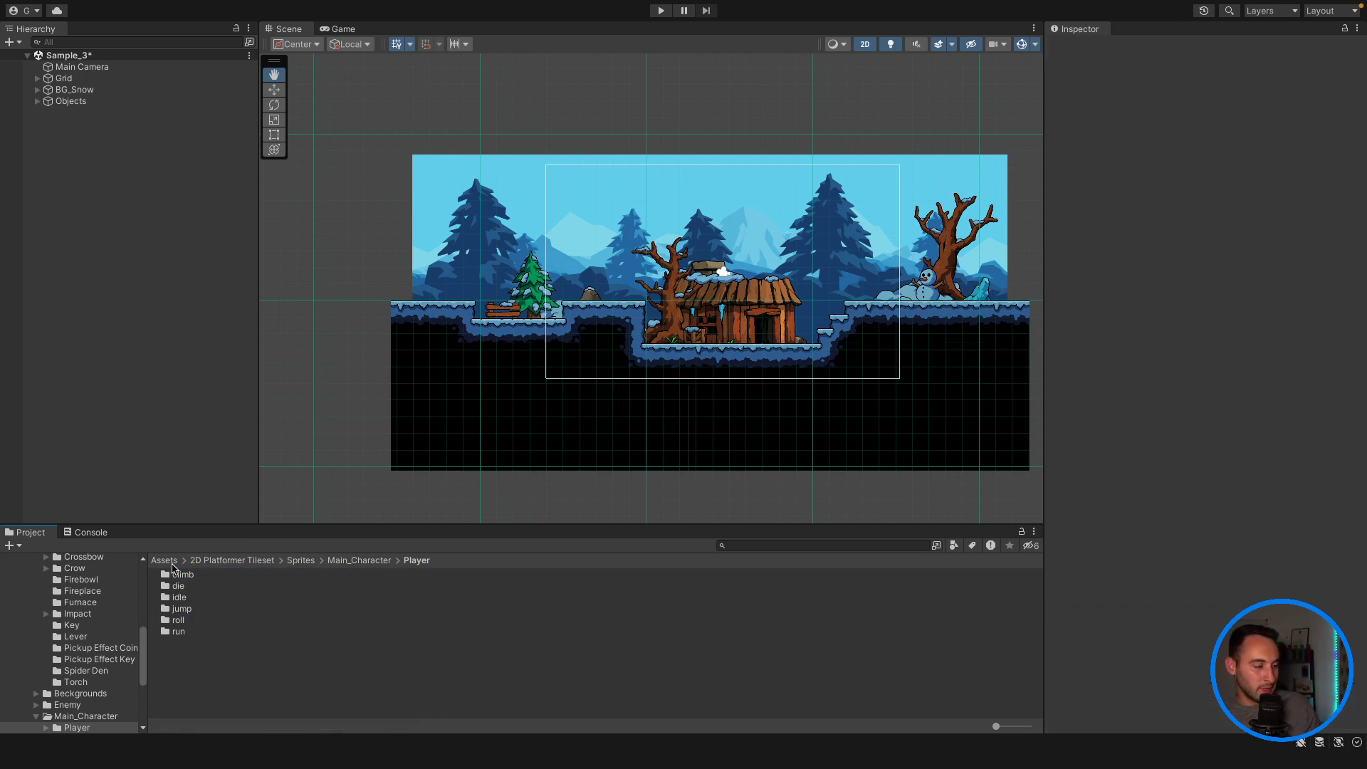
left_click(183, 631)
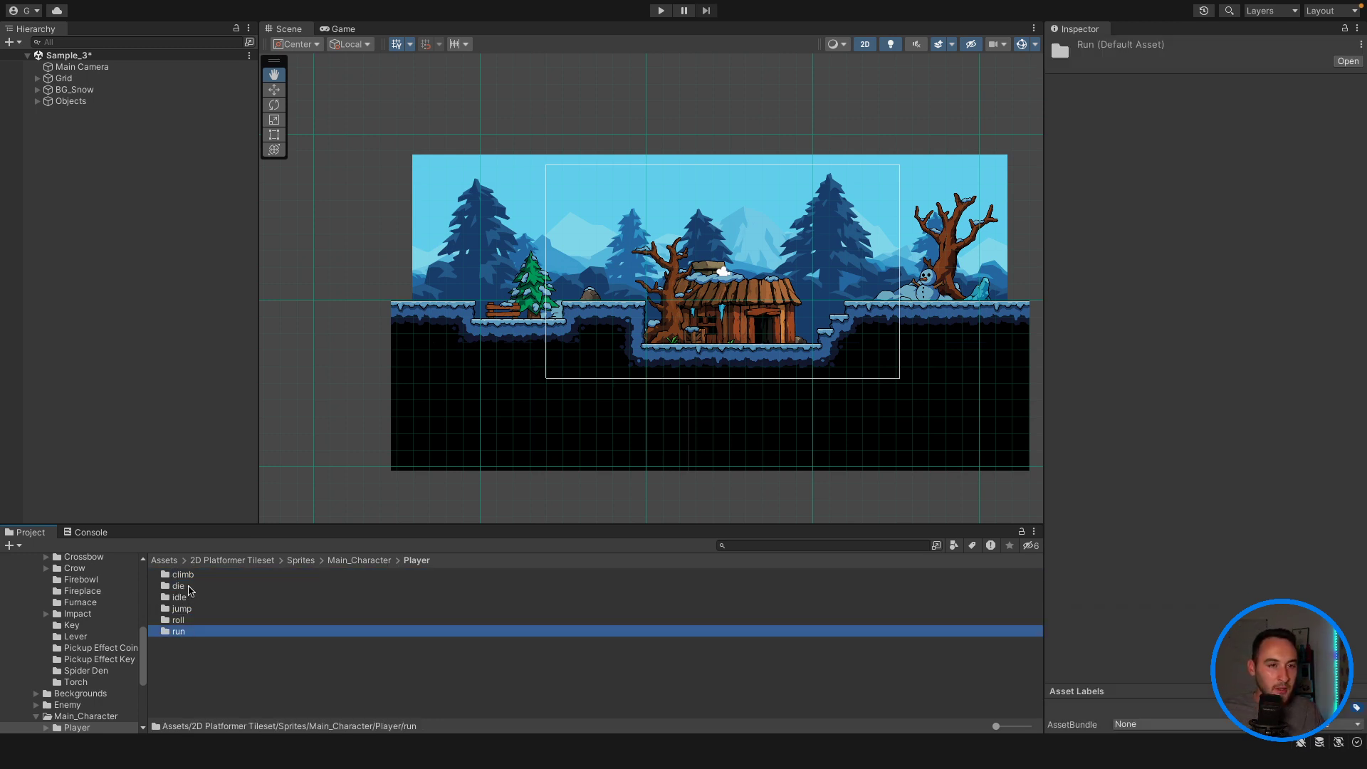
Step: Preview the player_die frames 00 to 06 in the Player's die folder and return to the Player folder
left_click(187, 587)
double_click(190, 591)
left_click(217, 576)
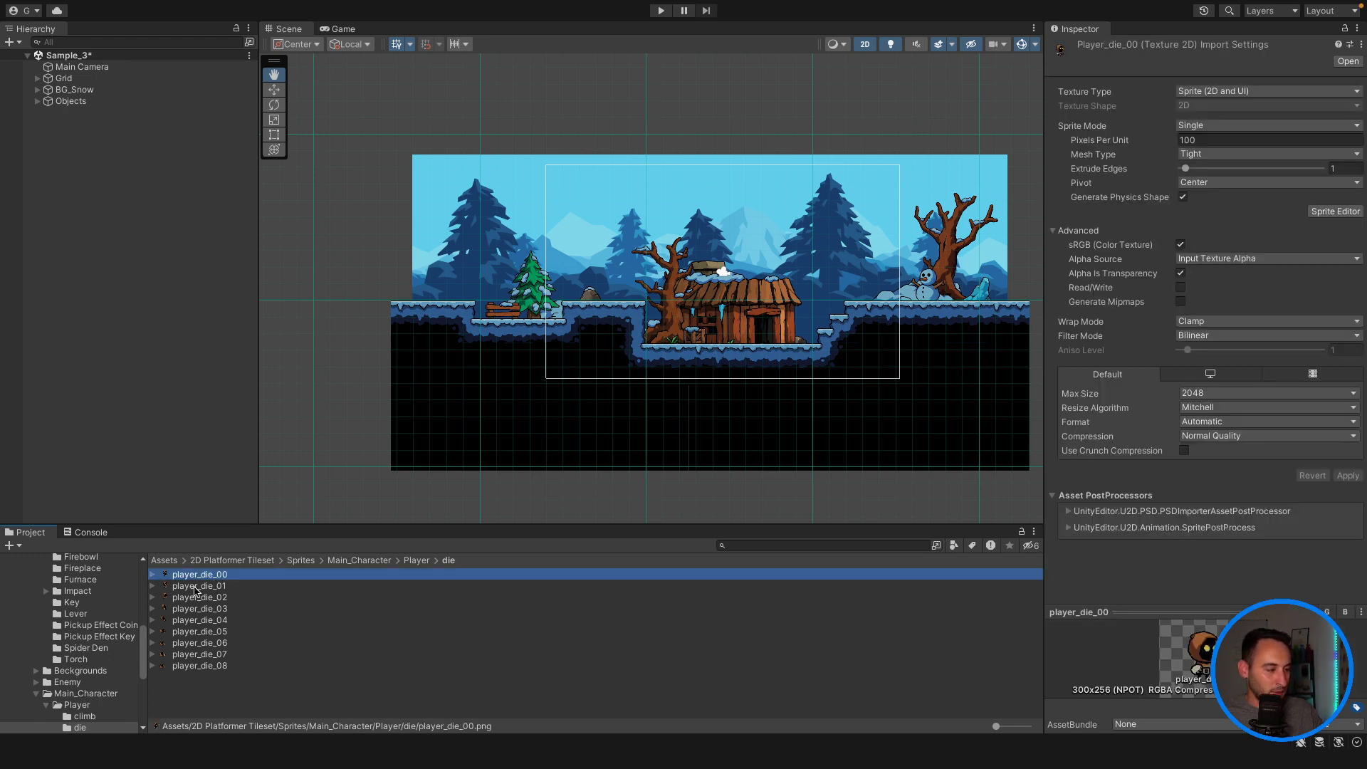
left_click(194, 587)
left_click(197, 598)
left_click(199, 609)
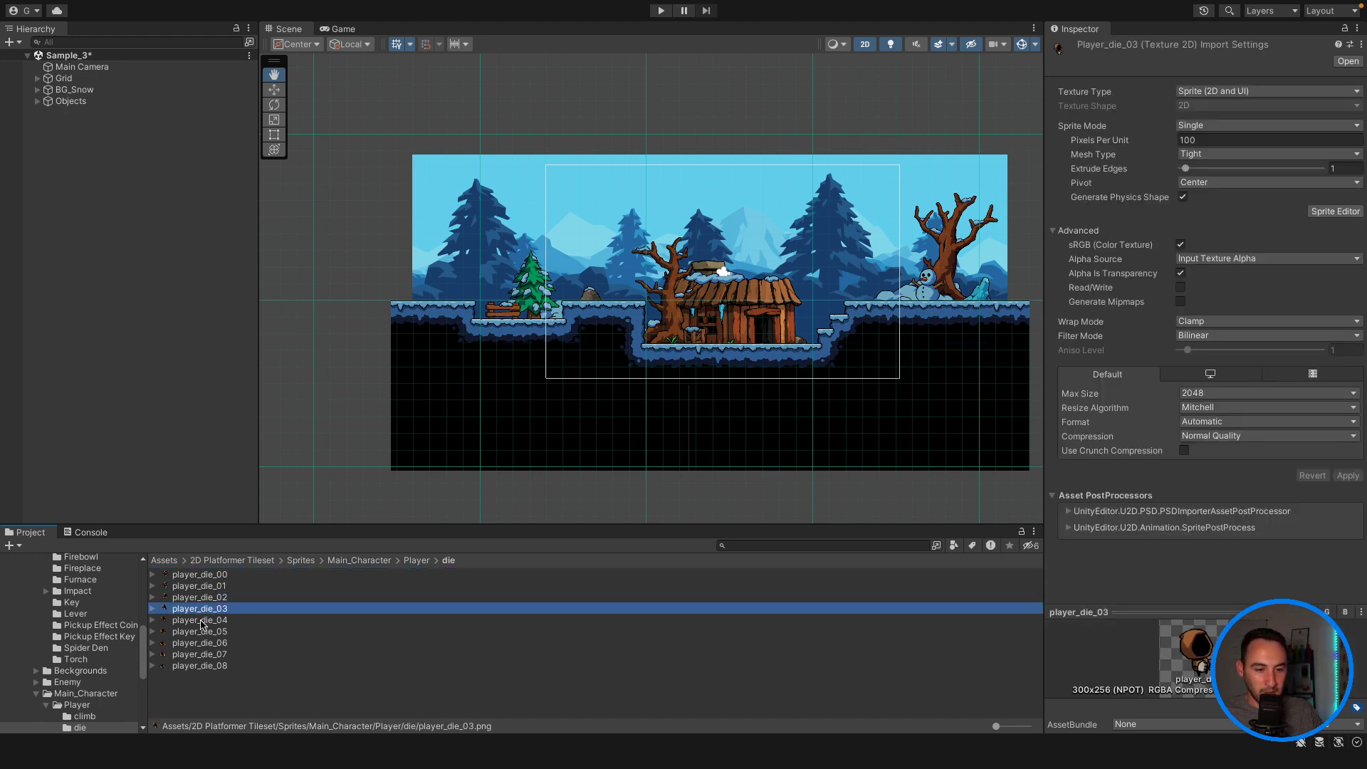
left_click(202, 621)
left_click(205, 632)
left_click(208, 644)
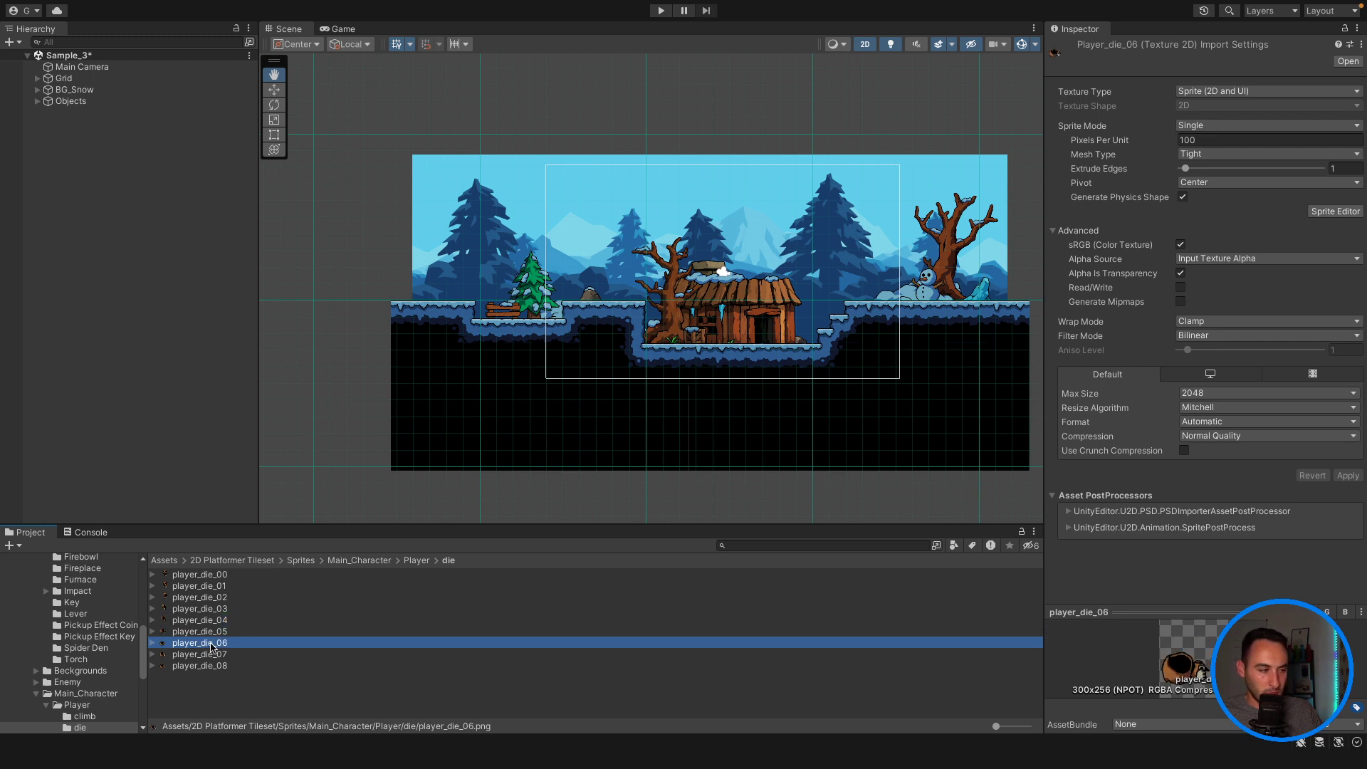
left_click(417, 562)
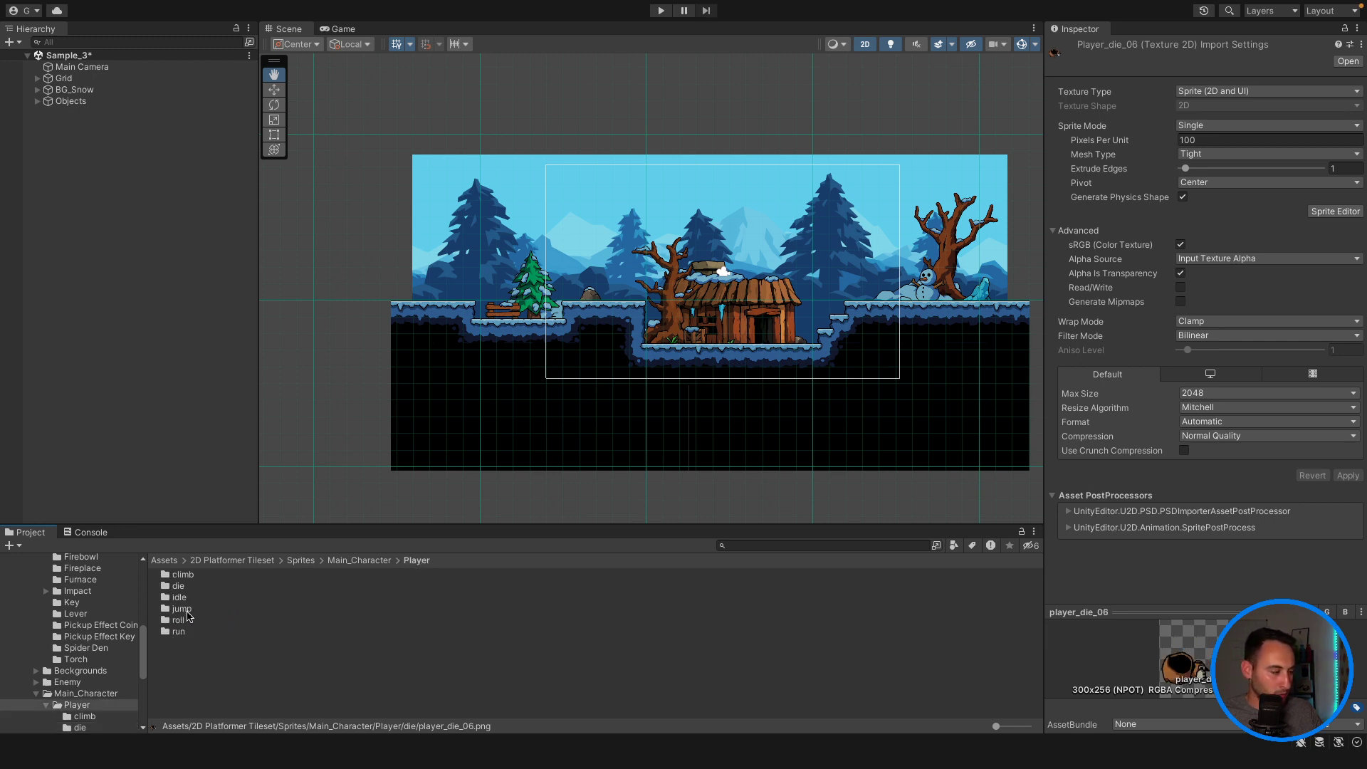
Step: Open the Player's idle folder and step back and forth through the player_idle frames to preview the idle animation
double_click(179, 599)
left_click(207, 575)
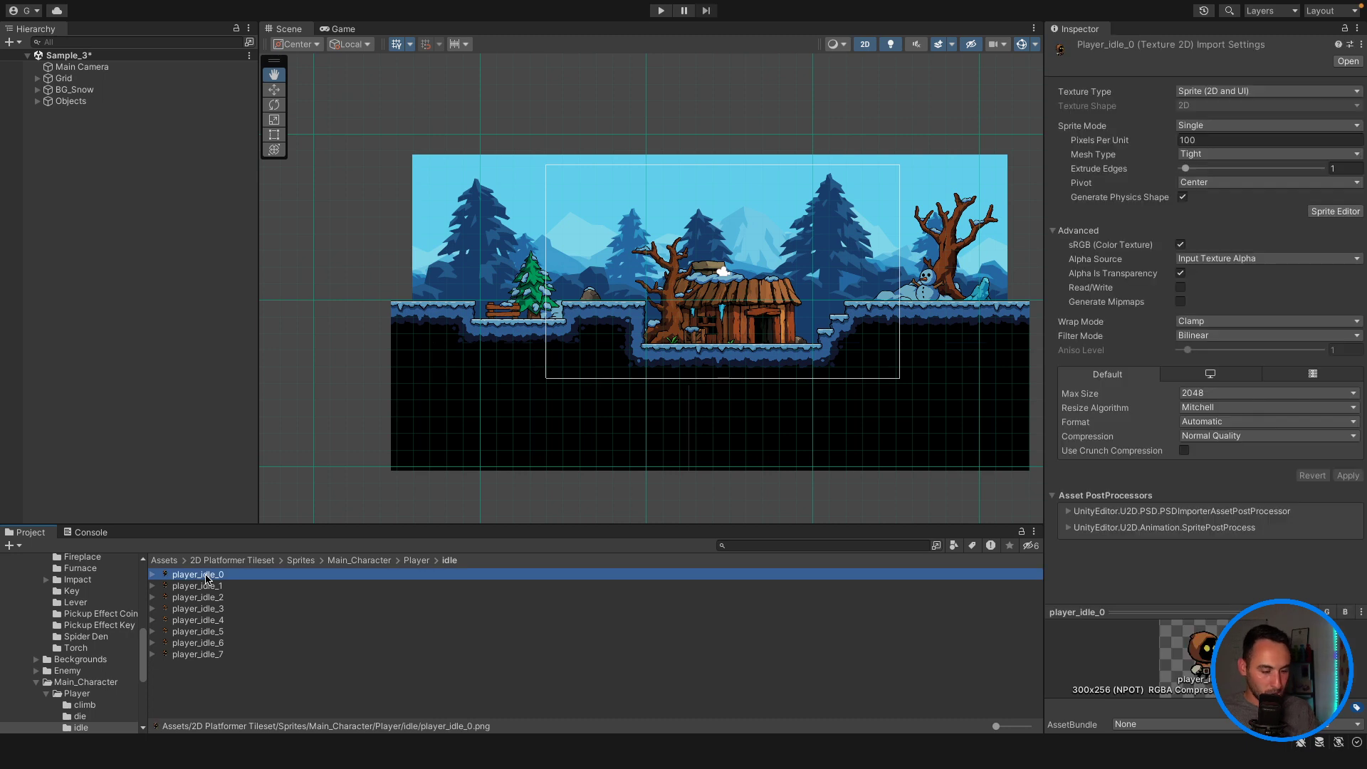
key("Down")
key("Down")
key("Down")
key("Down")
key("Down")
key("Down")
key("Down")
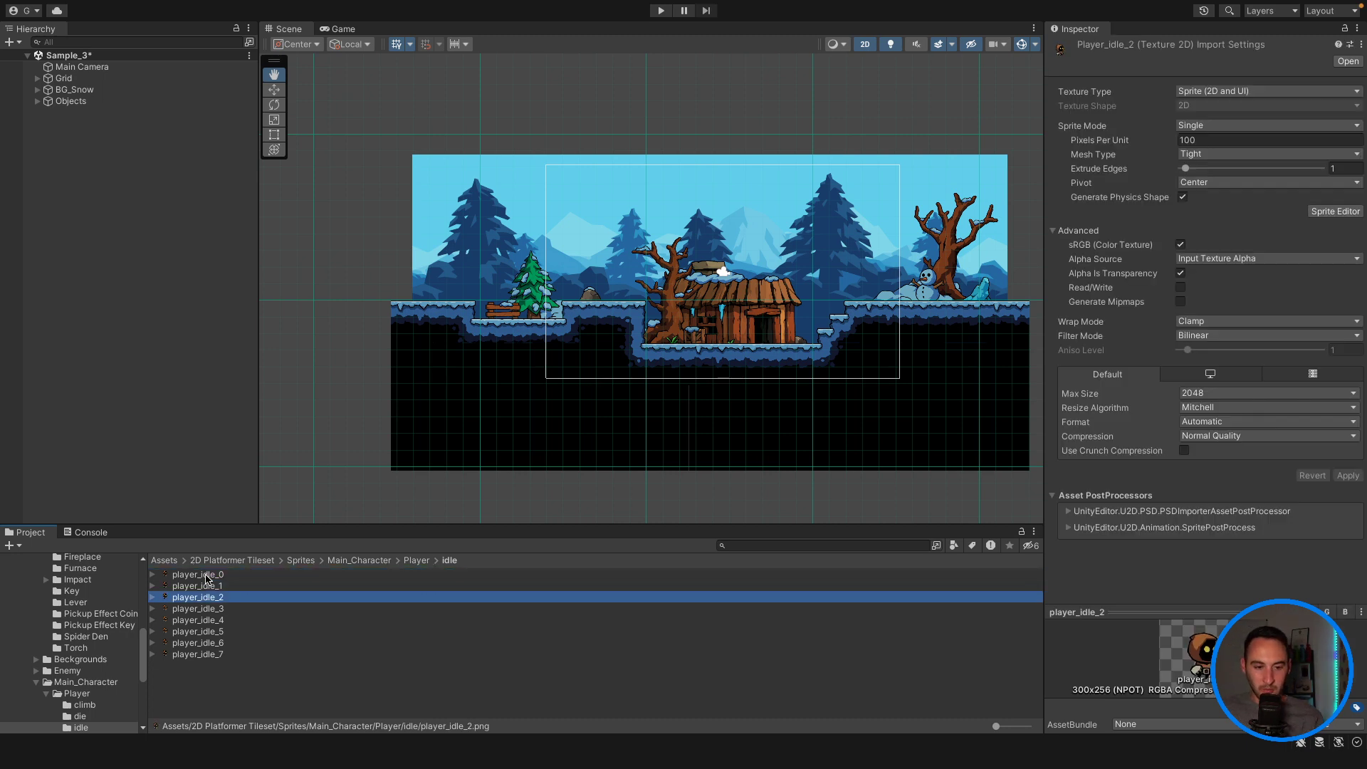
key("Up")
key("Up")
key("Up")
key("Up")
key("Up")
key("Up")
key("Up")
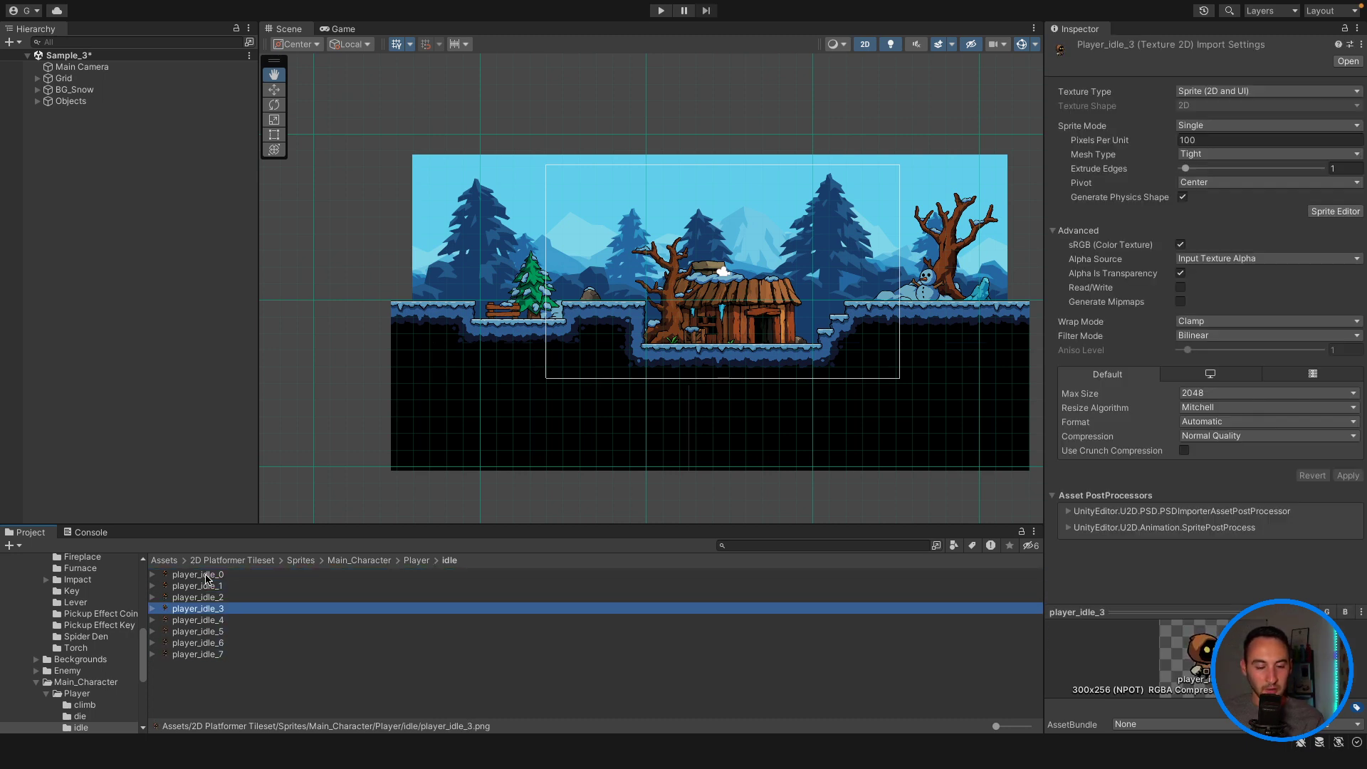
key("Down")
key("Down")
key("Down")
key("Down")
key("Down")
key("Down")
key("Down")
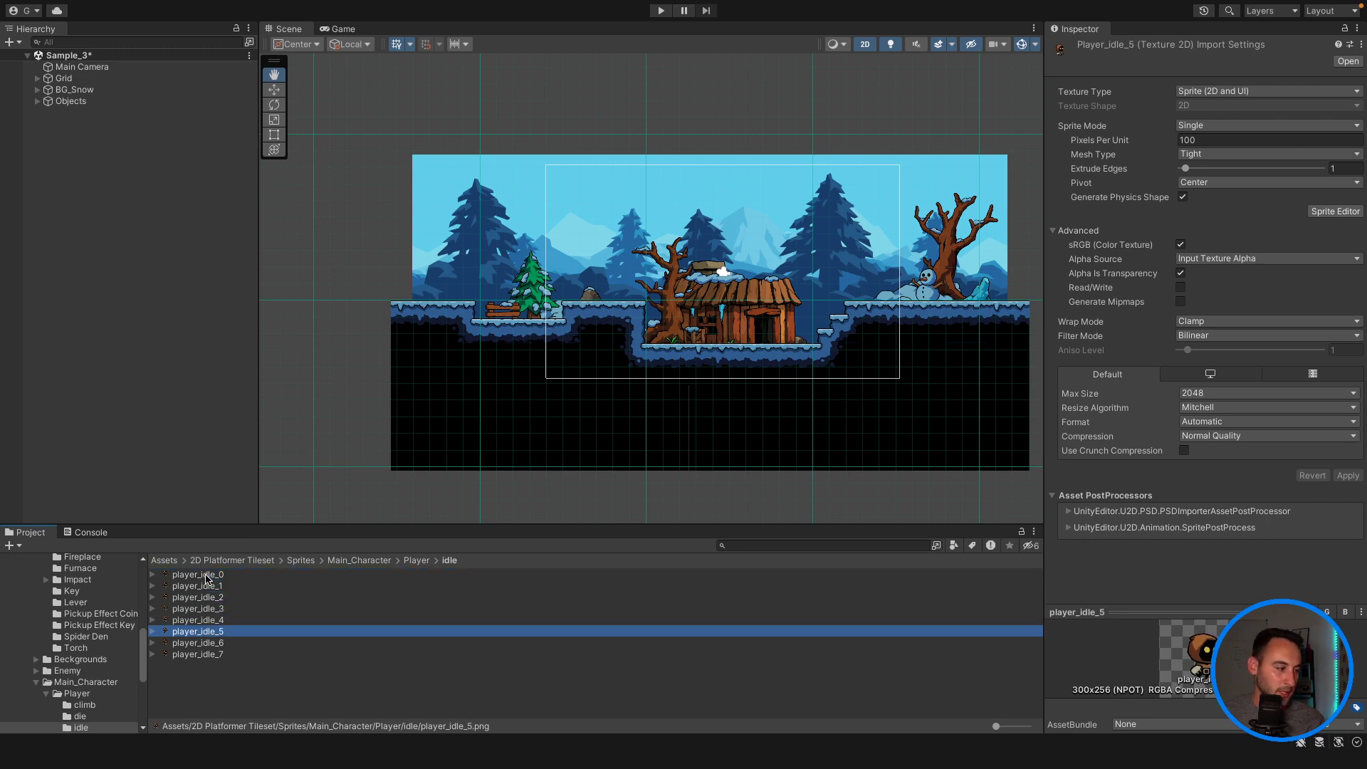
key("Up")
key("Up")
key("Up")
key("Up")
key("Up")
key("Up")
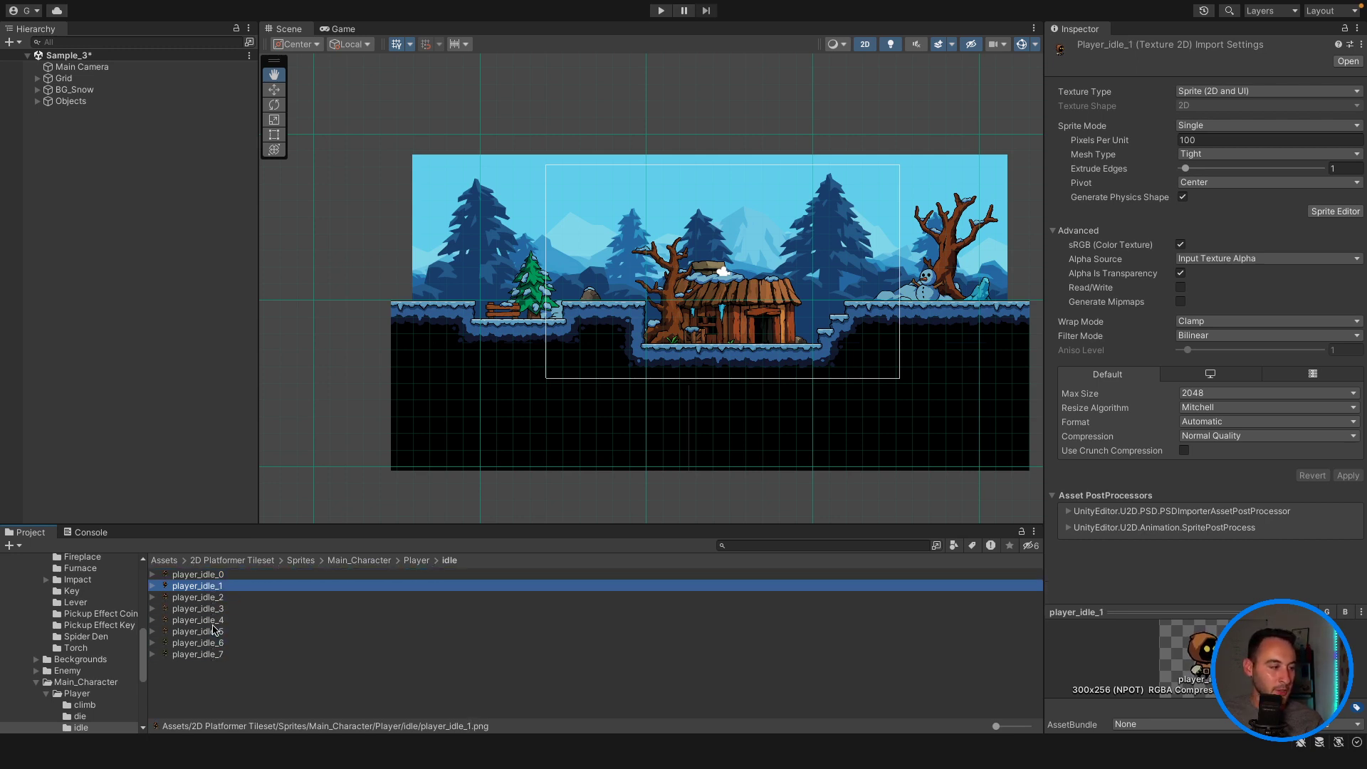
key("Down")
key("Down")
key("Down")
key("Down")
key("Down")
key("Down")
key("Up")
key("Up")
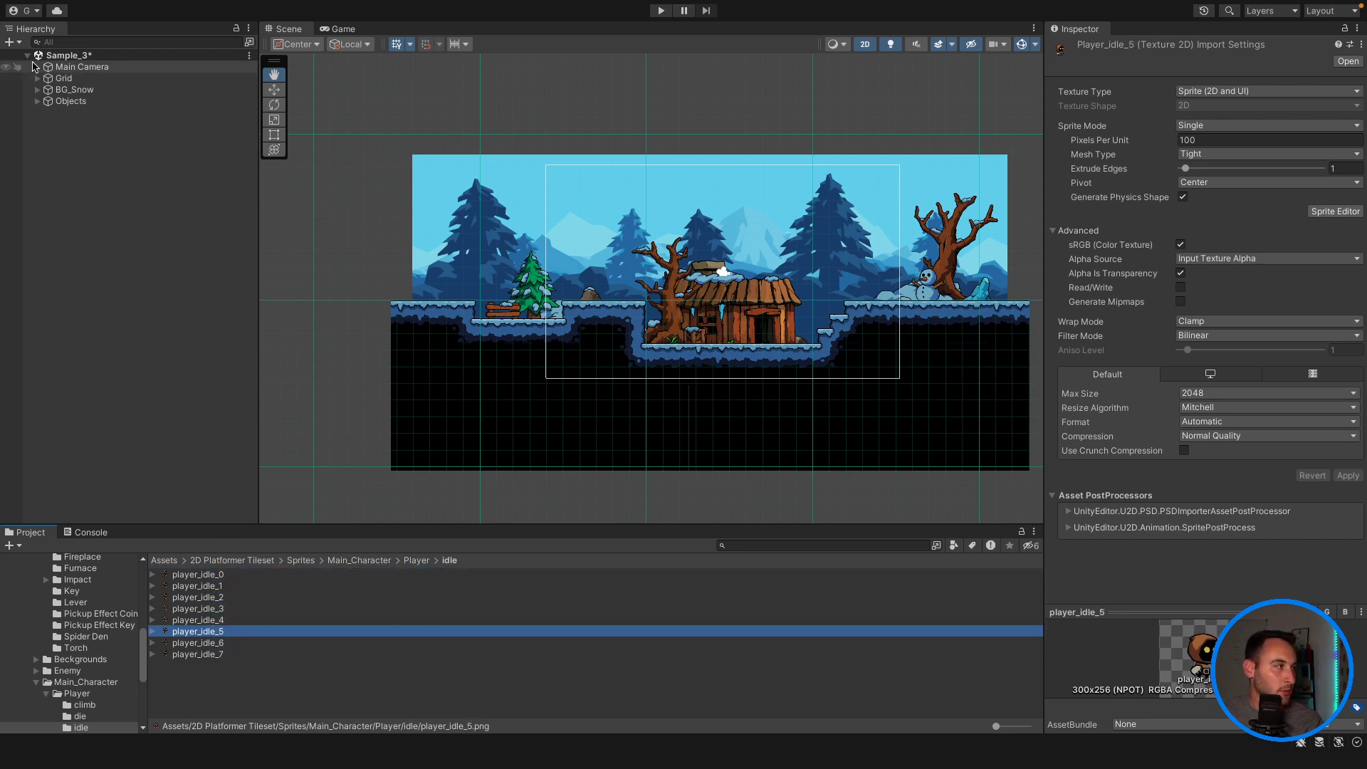
Step: Open SampleScene from the Scenes folder directly under Assets
left_click(161, 562)
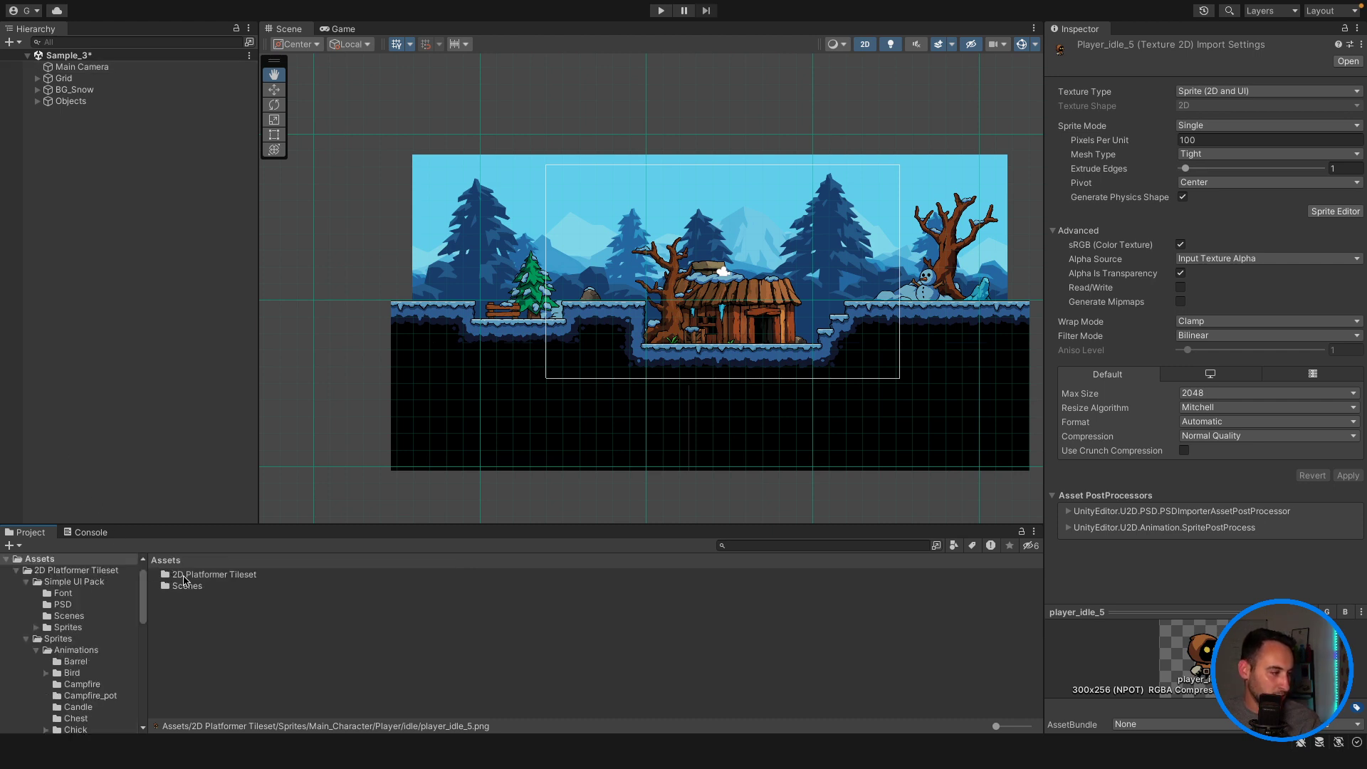
scroll(70, 589, "up", 1)
left_click(117, 305)
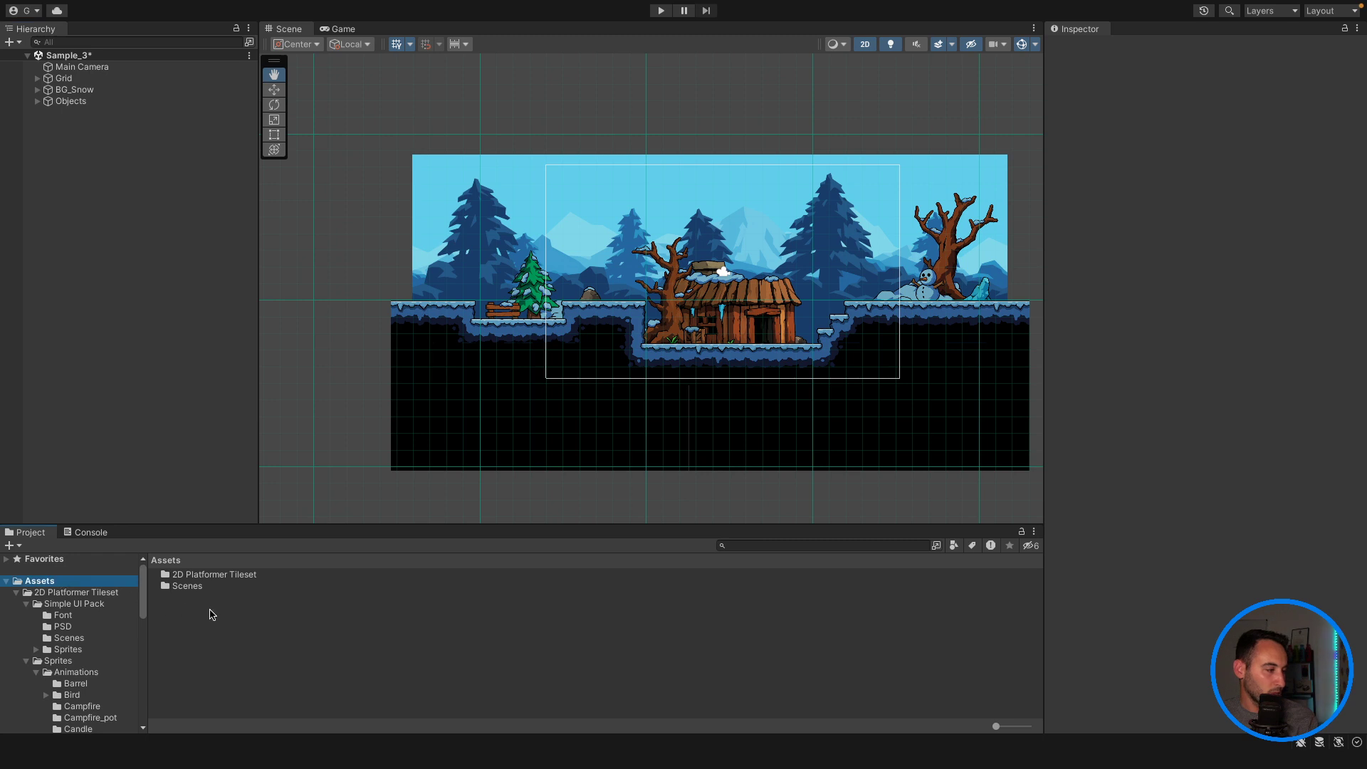
double_click(186, 586)
left_click(201, 575)
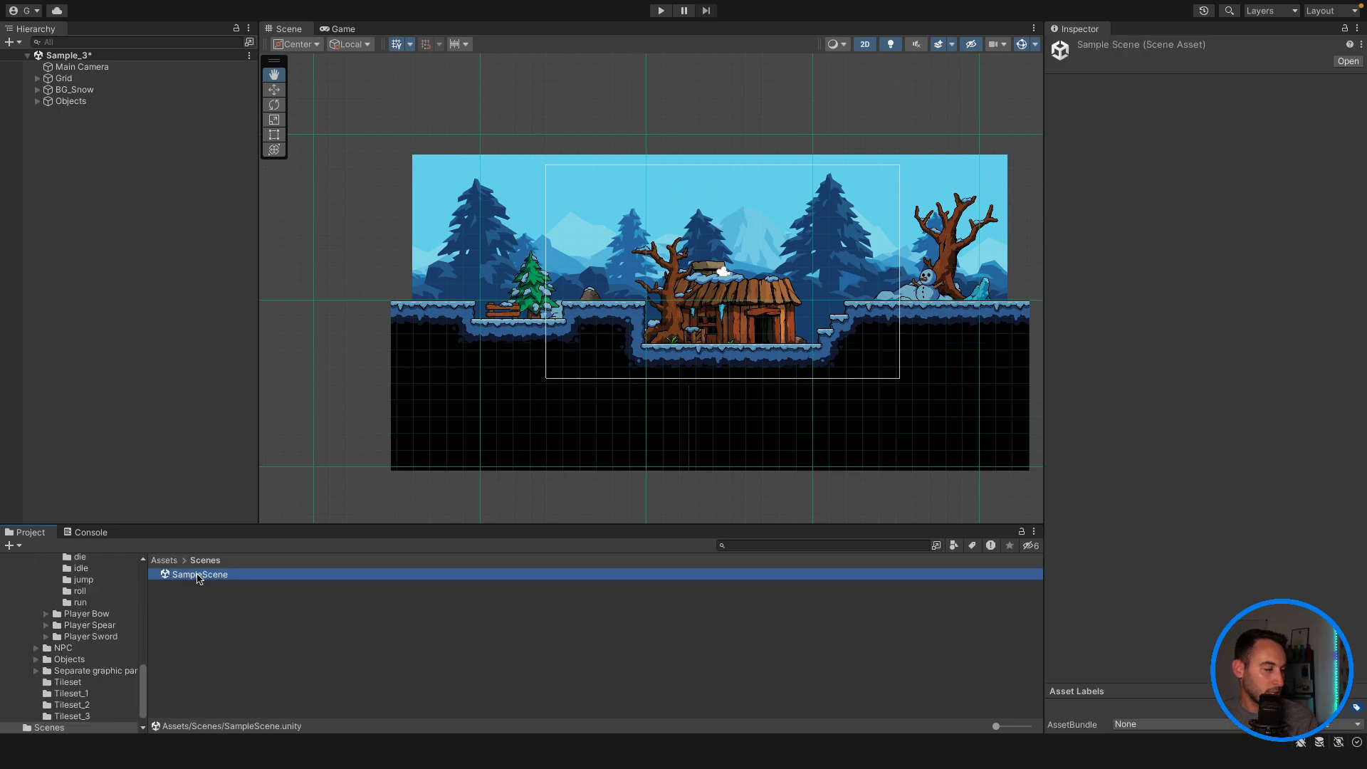
double_click(200, 576)
left_click(684, 329)
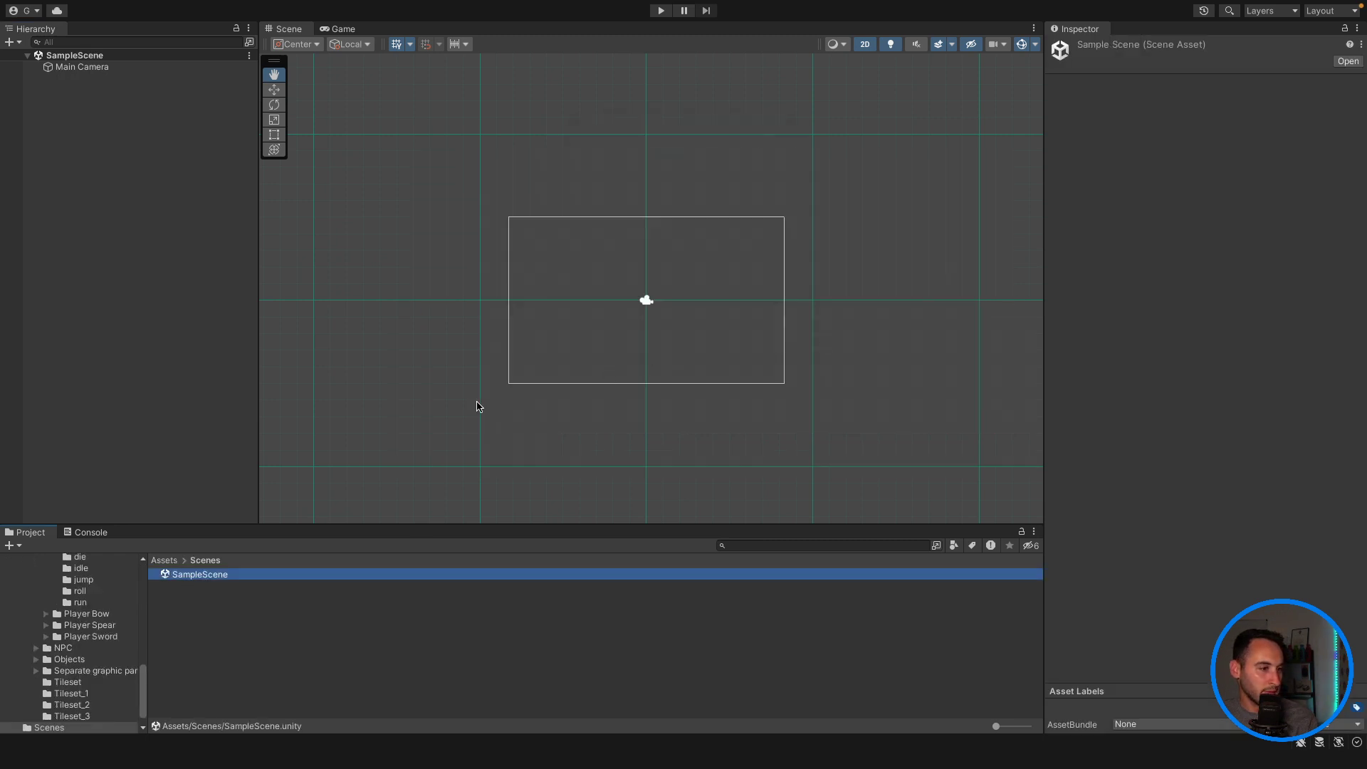
left_click(164, 171)
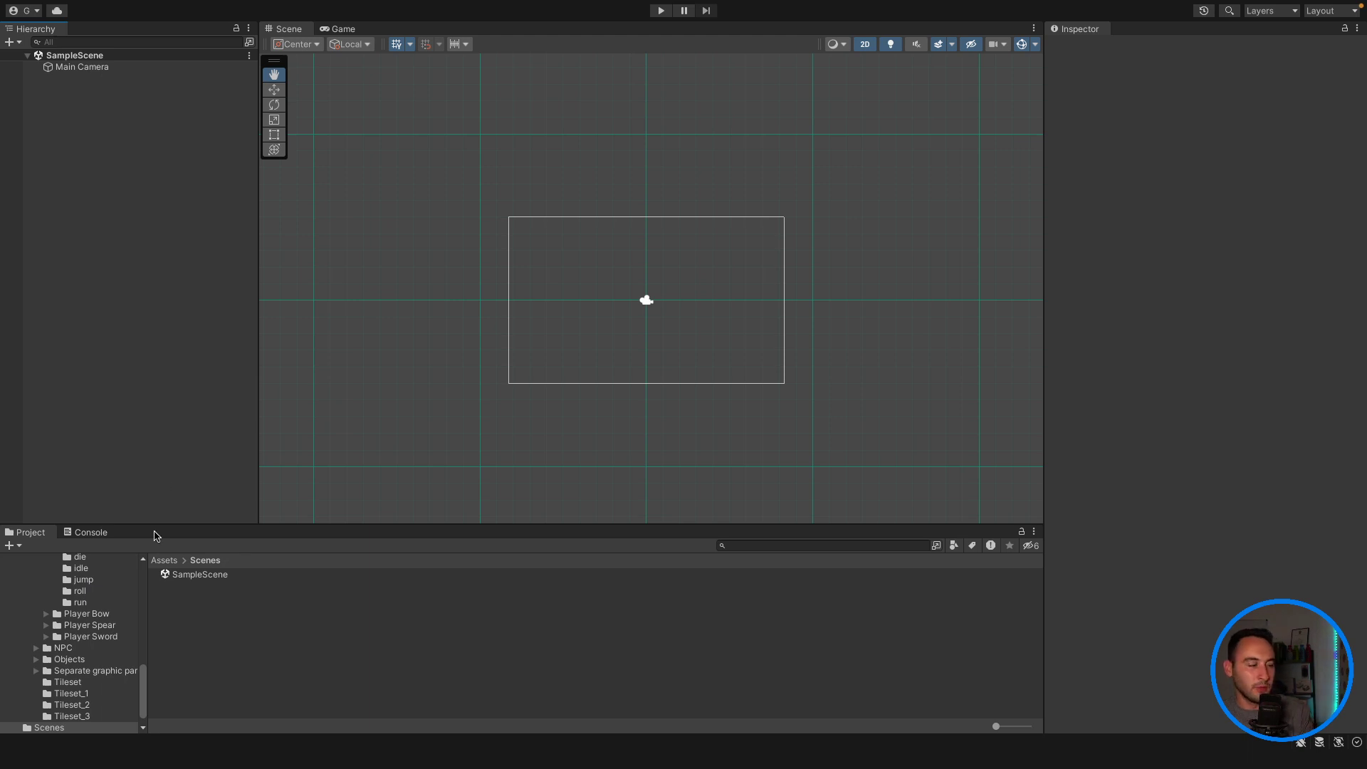
Step: Rename the SampleScene asset as Game
left_click(213, 578)
left_click(214, 579)
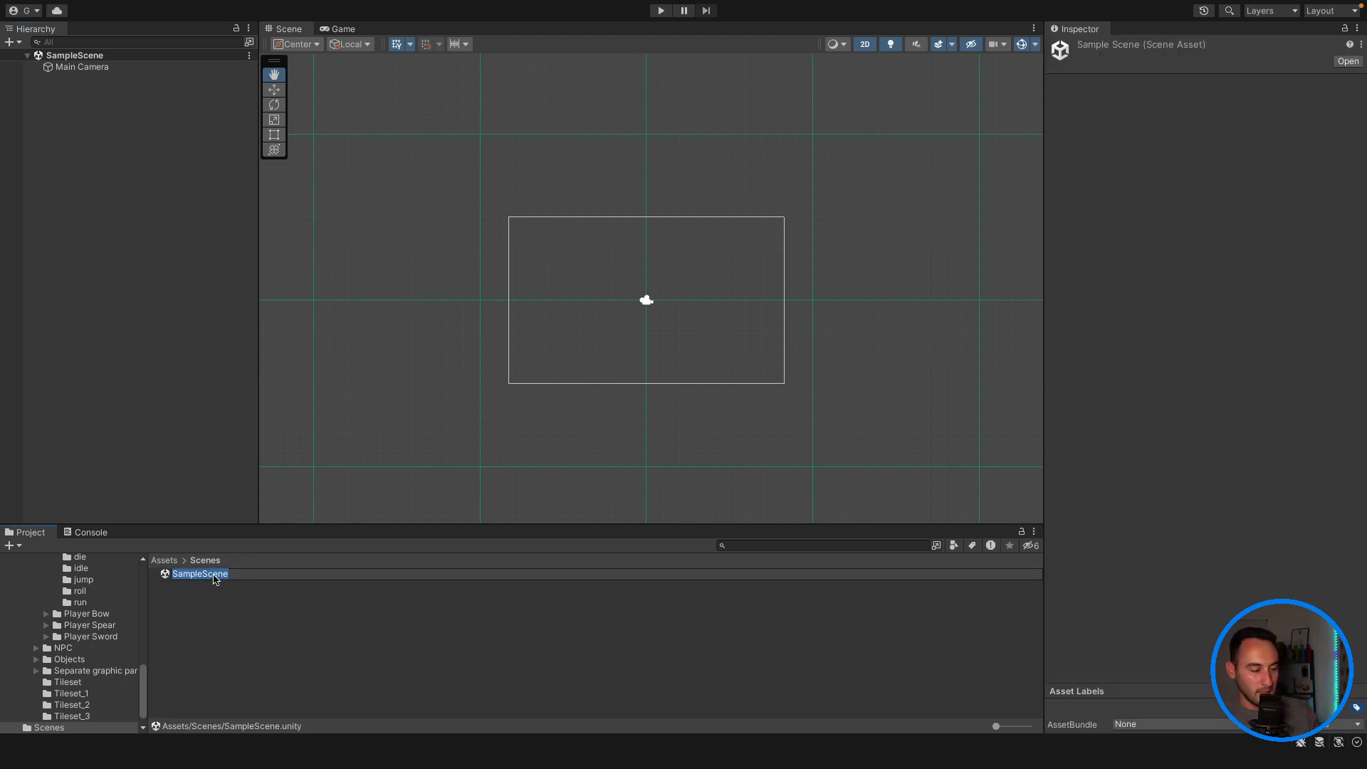
type("F")
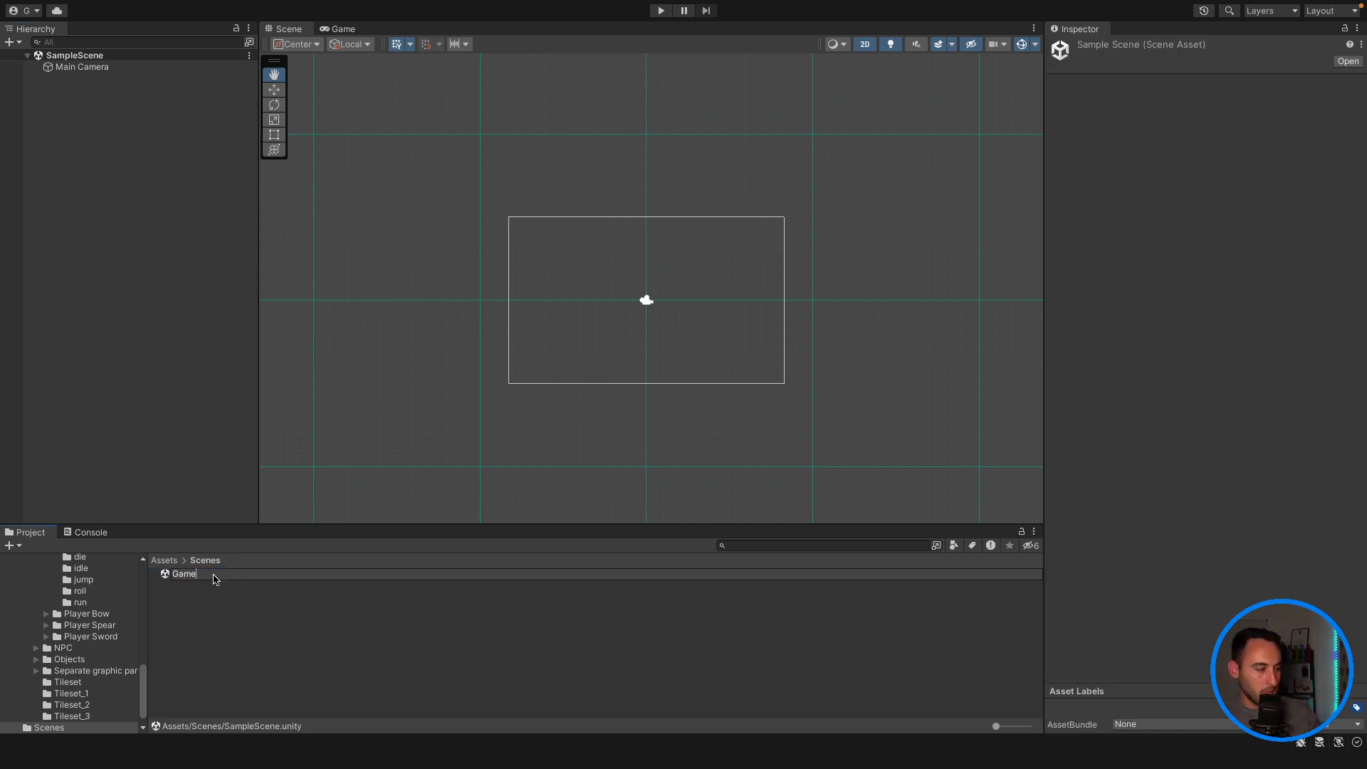
key("Return")
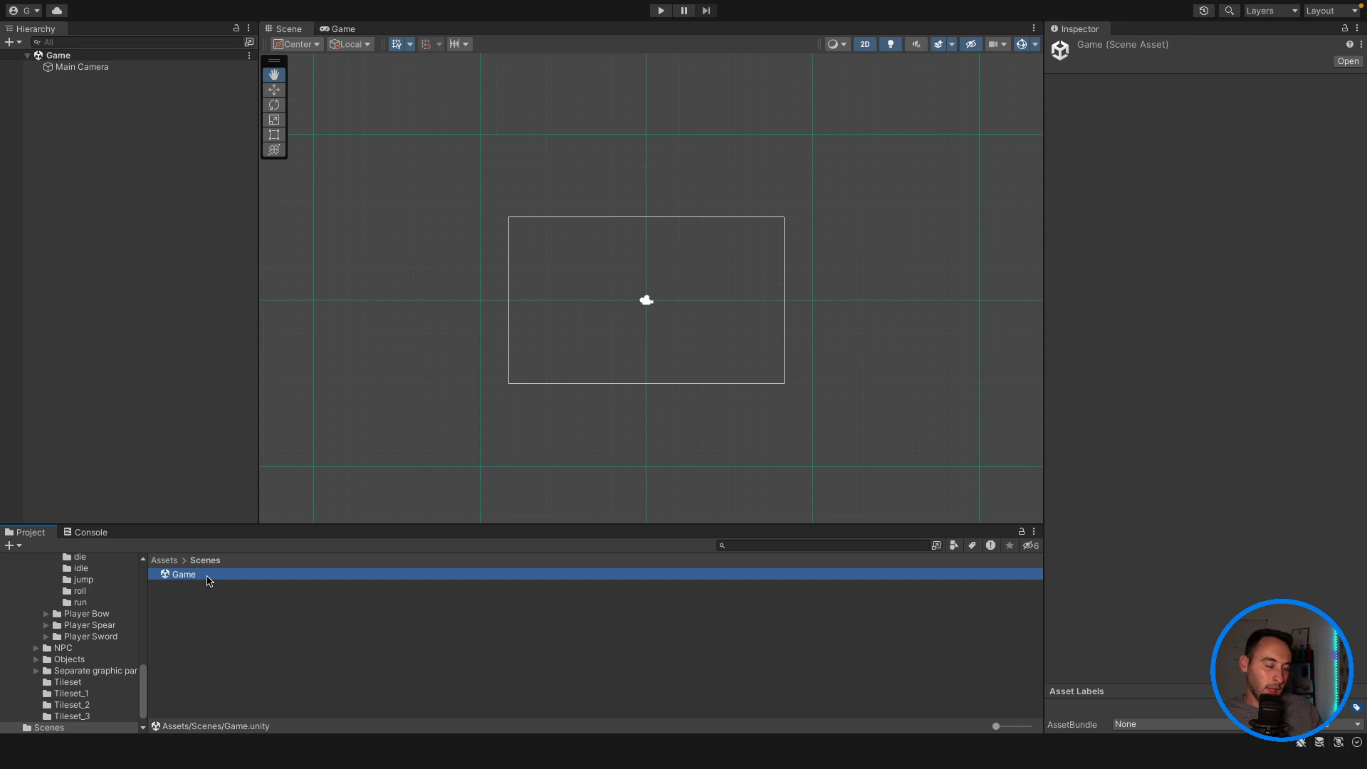
left_click(145, 334)
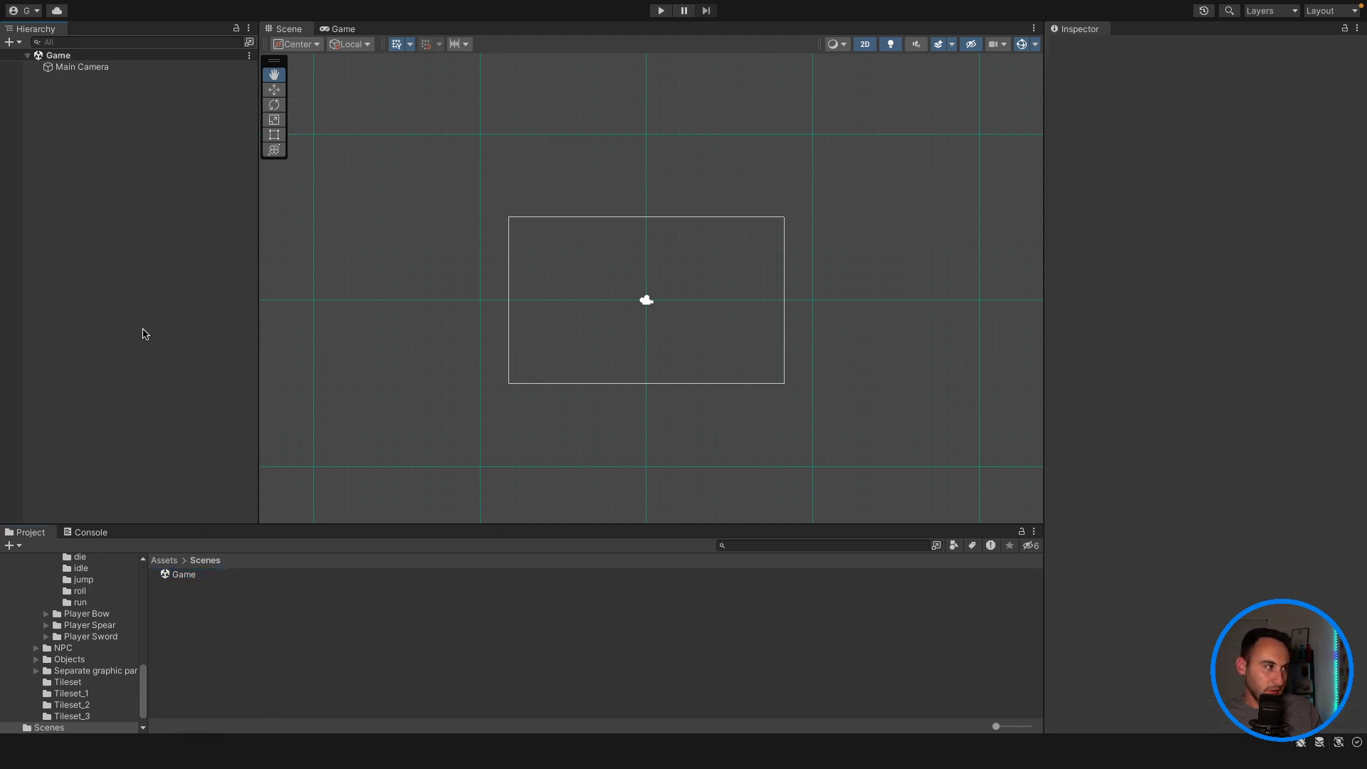
left_click(186, 576)
left_click(117, 222)
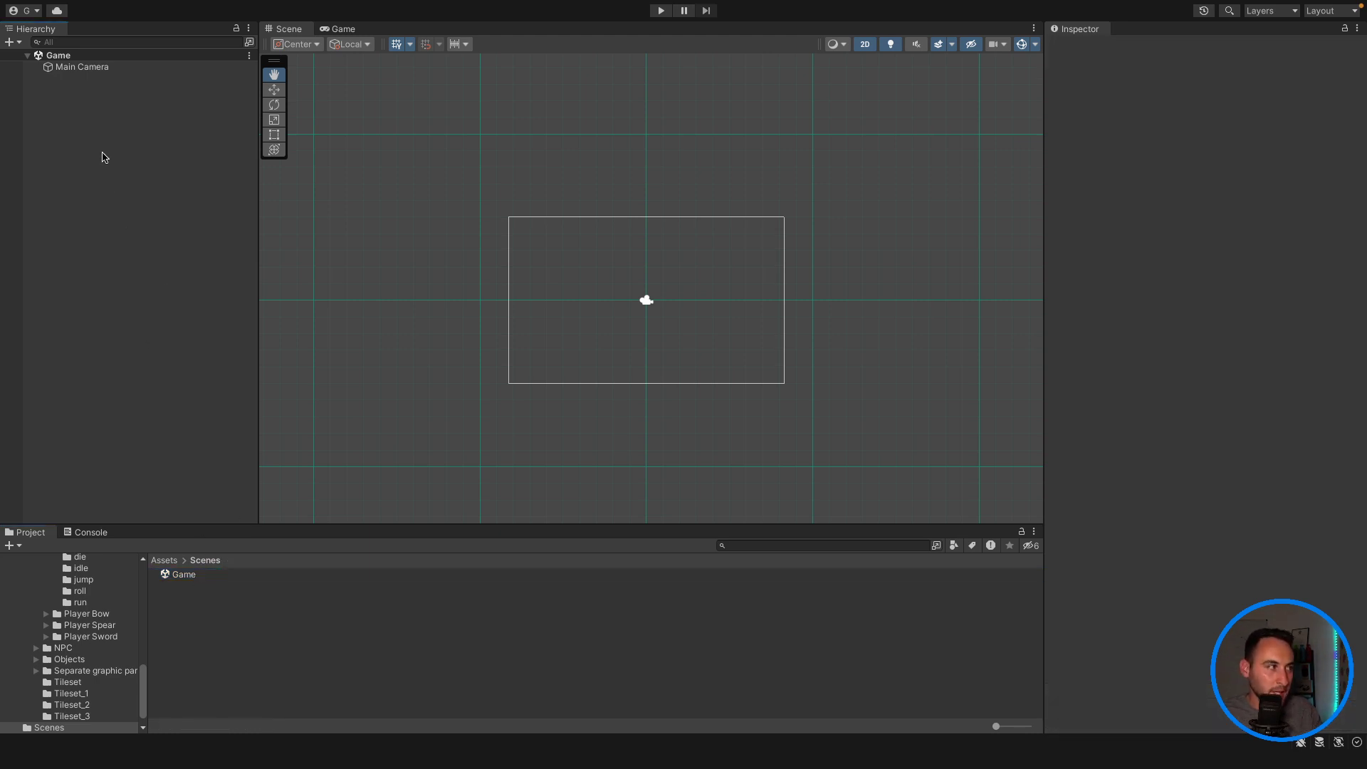
right_click(102, 137)
left_click(94, 159)
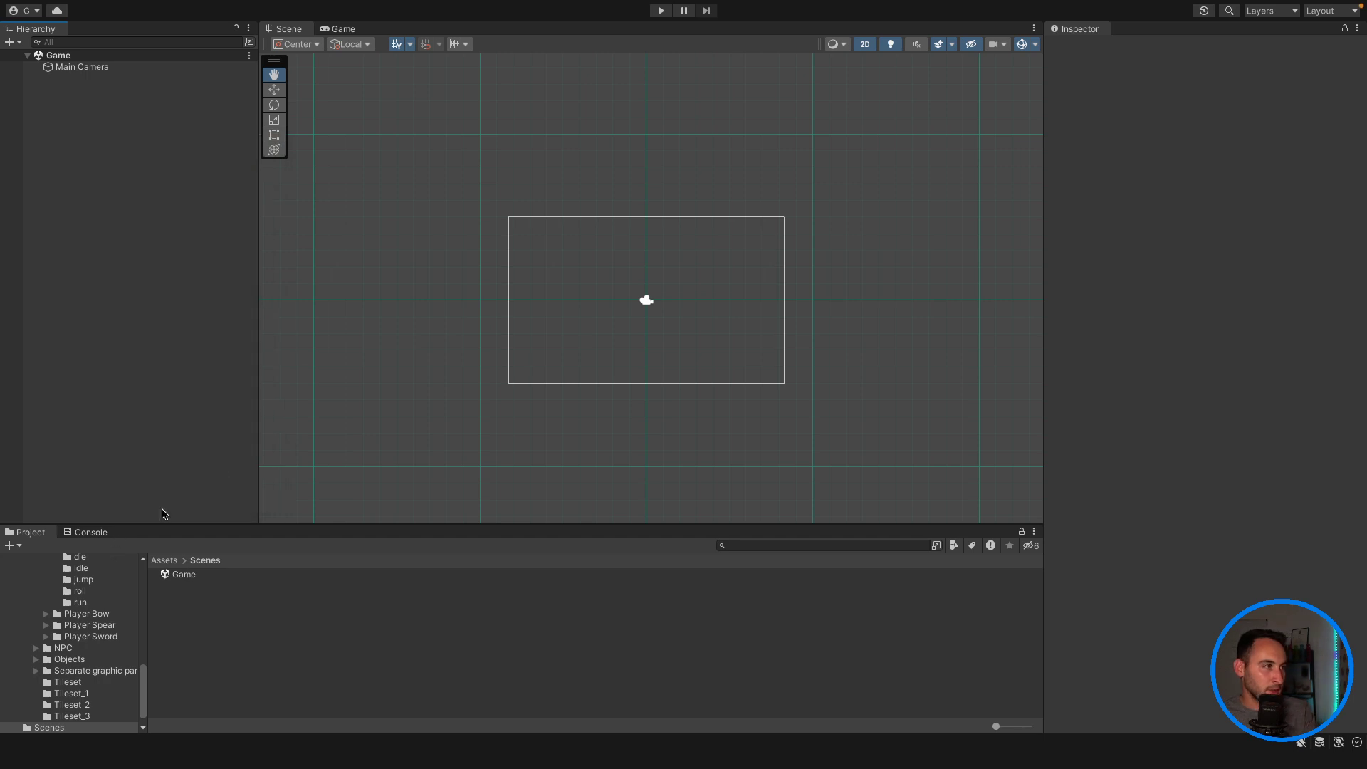
Step: Open the Animation window and dock it beneath the Scene view
mouse_move(420, 4)
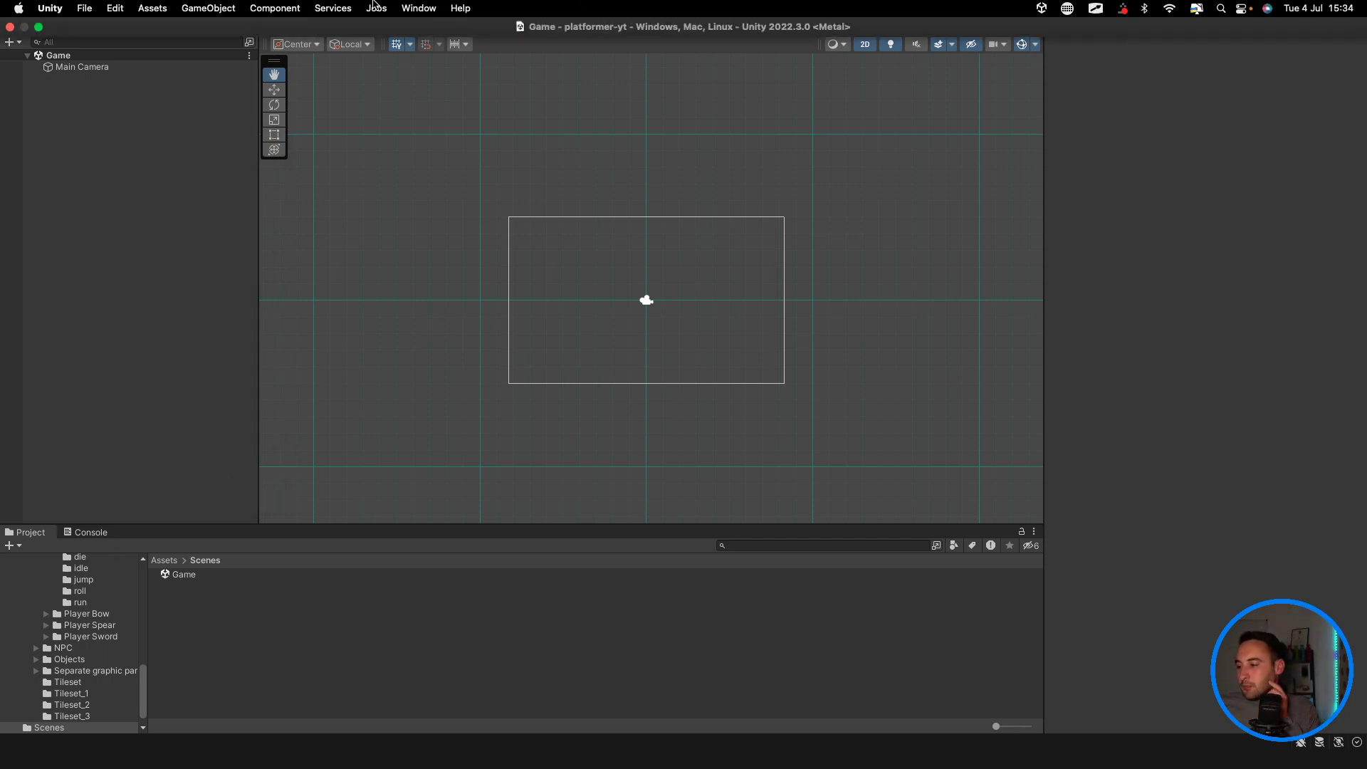
left_click(419, 7)
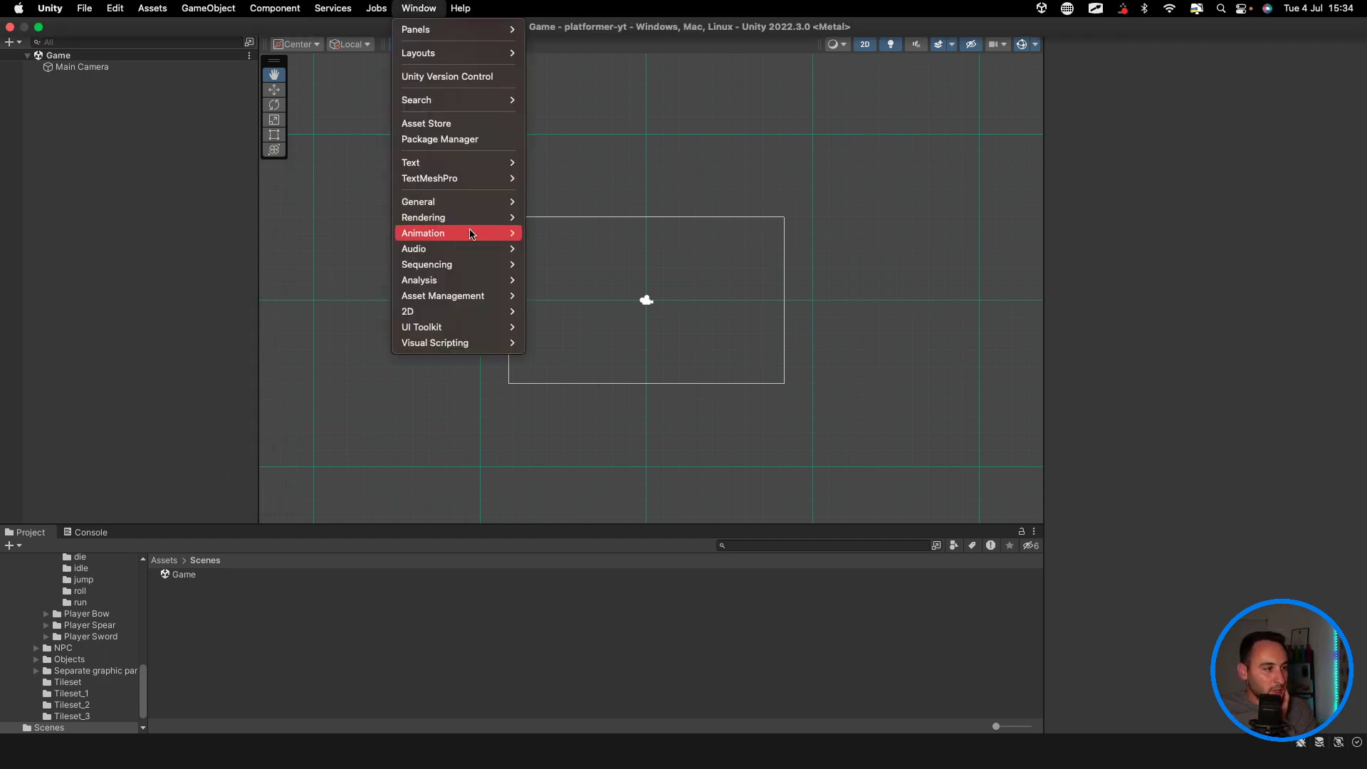
left_click(563, 229)
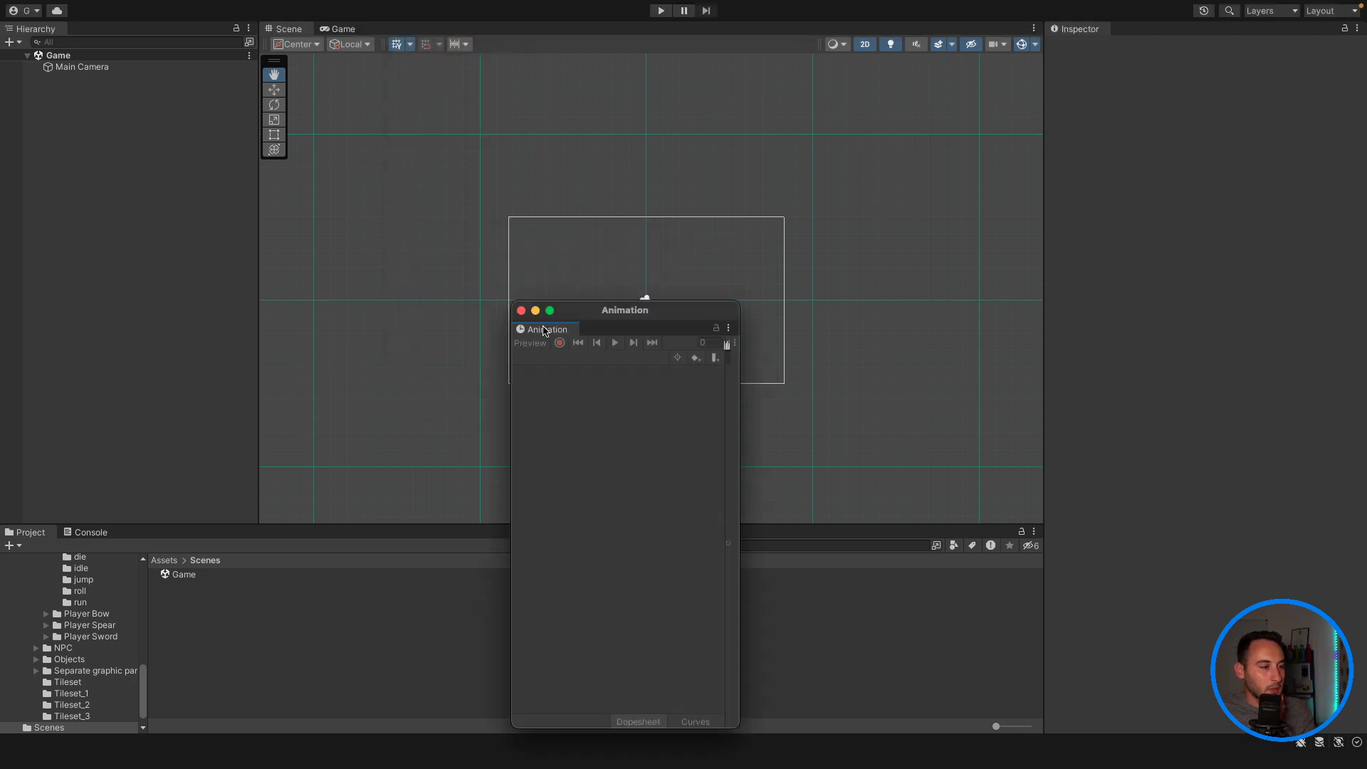
left_click_drag(545, 330, 335, 490)
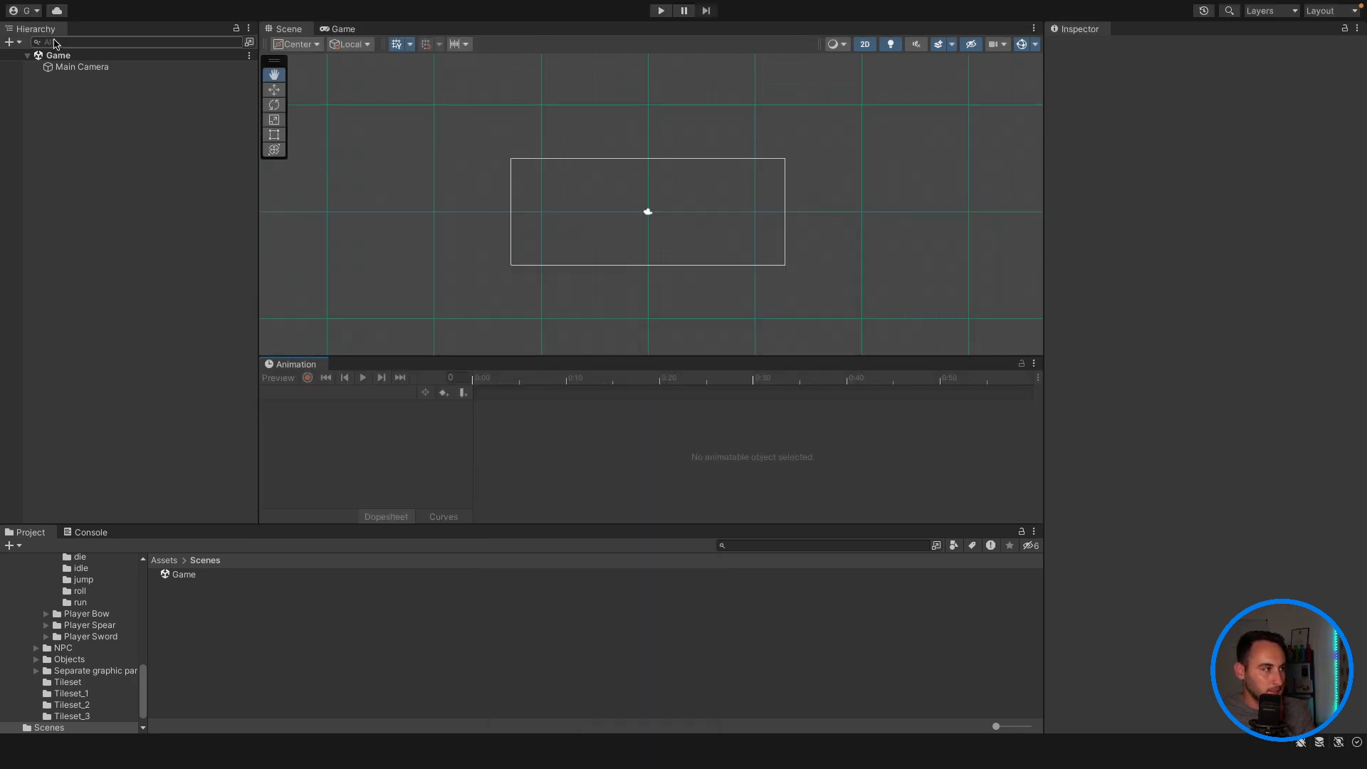
Step: Select the Main Camera, set the Game view's aspect ratio to 16:9 and return to the Scene view
left_click(78, 67)
scroll(568, 204, "down", 2)
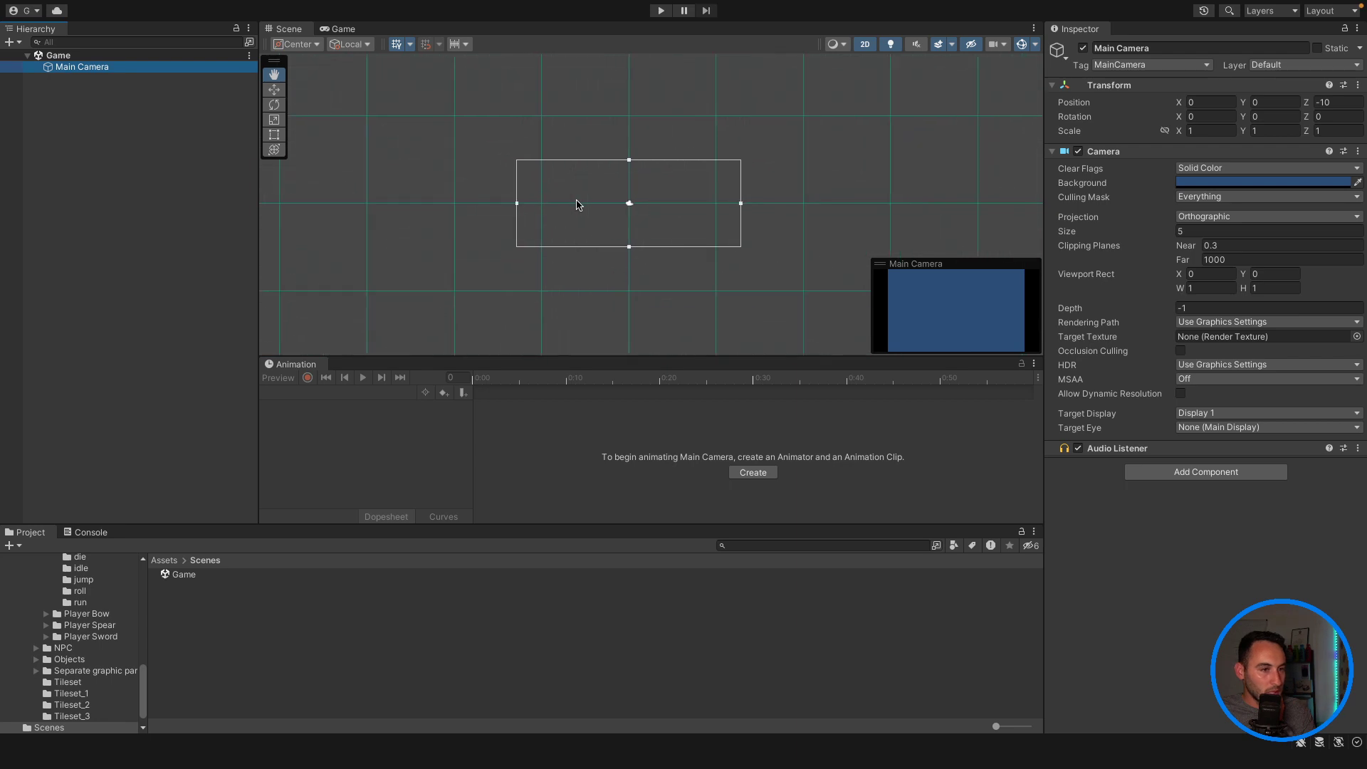
scroll(577, 205, "up", 3)
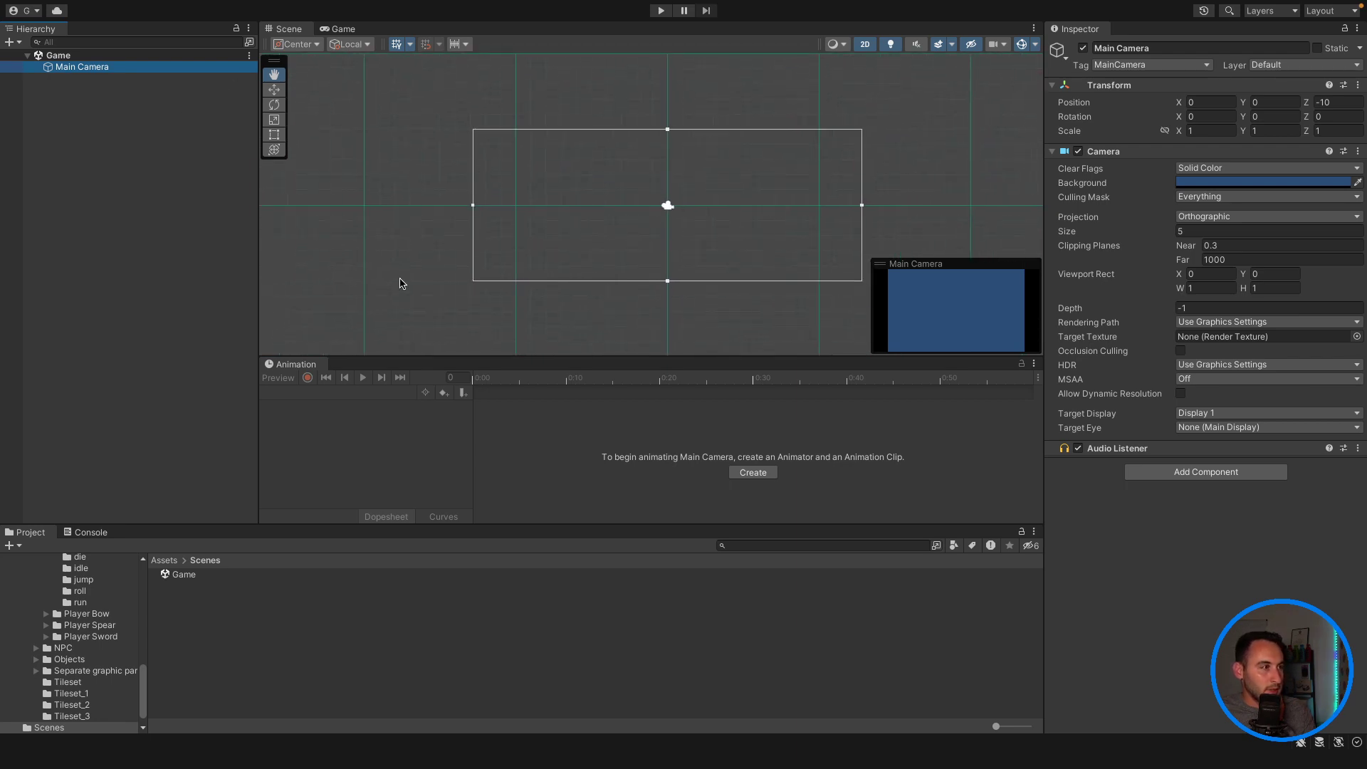
left_click(338, 29)
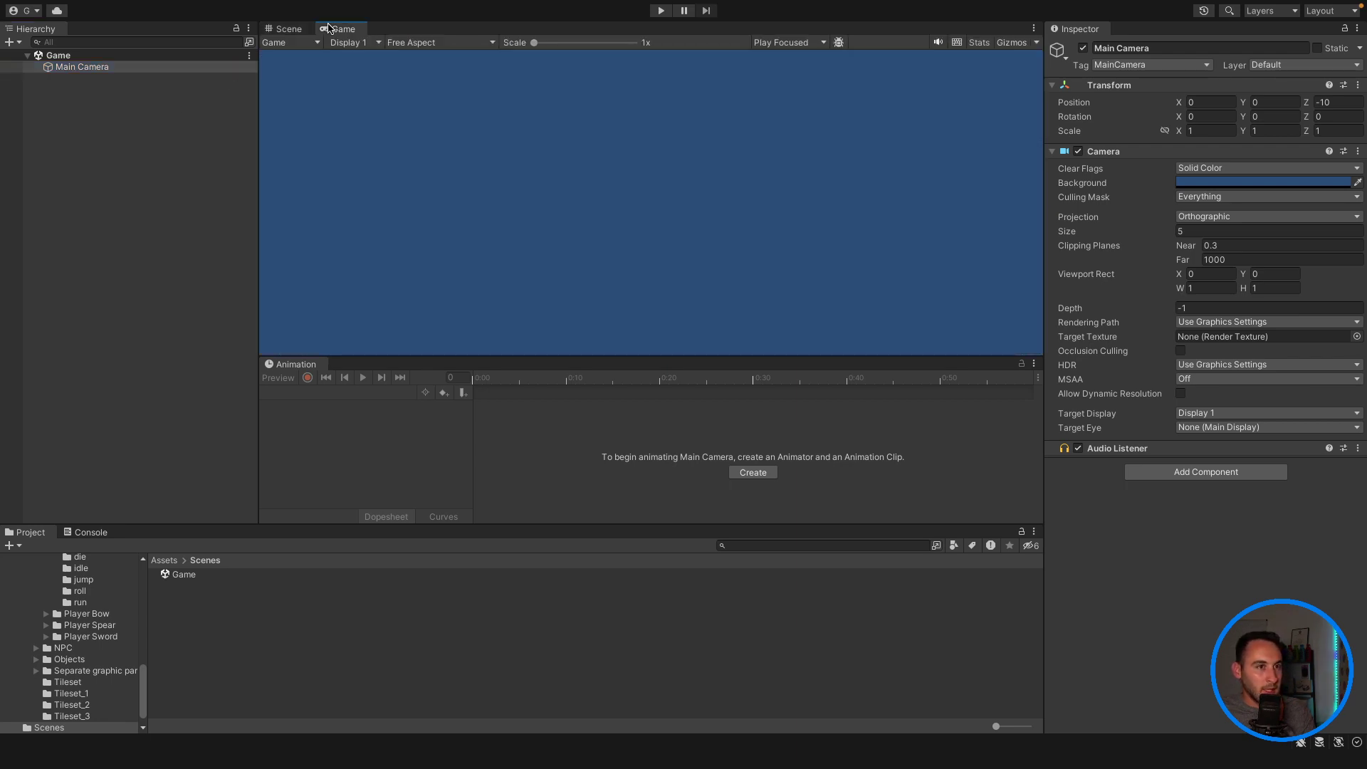
left_click(489, 42)
left_click(474, 116)
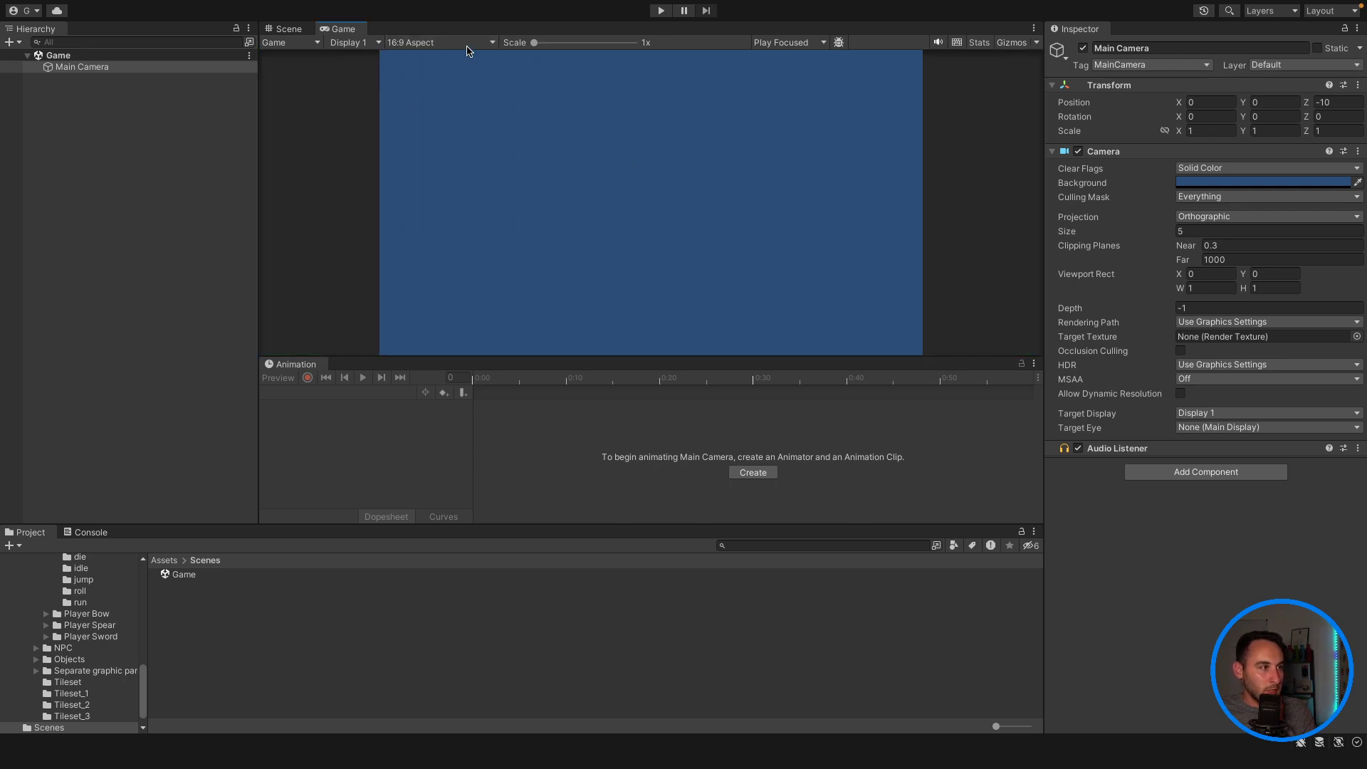
left_click(305, 29)
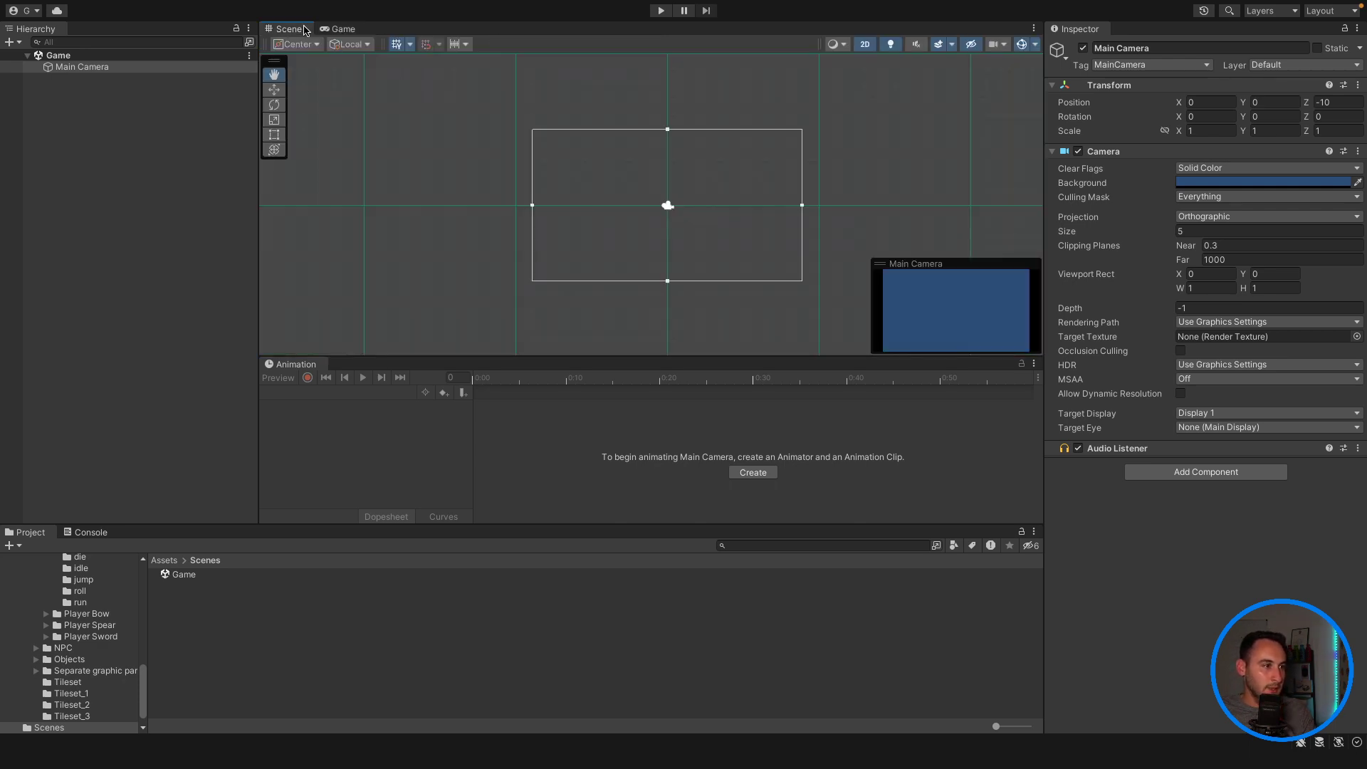
scroll(734, 244, "up", 3)
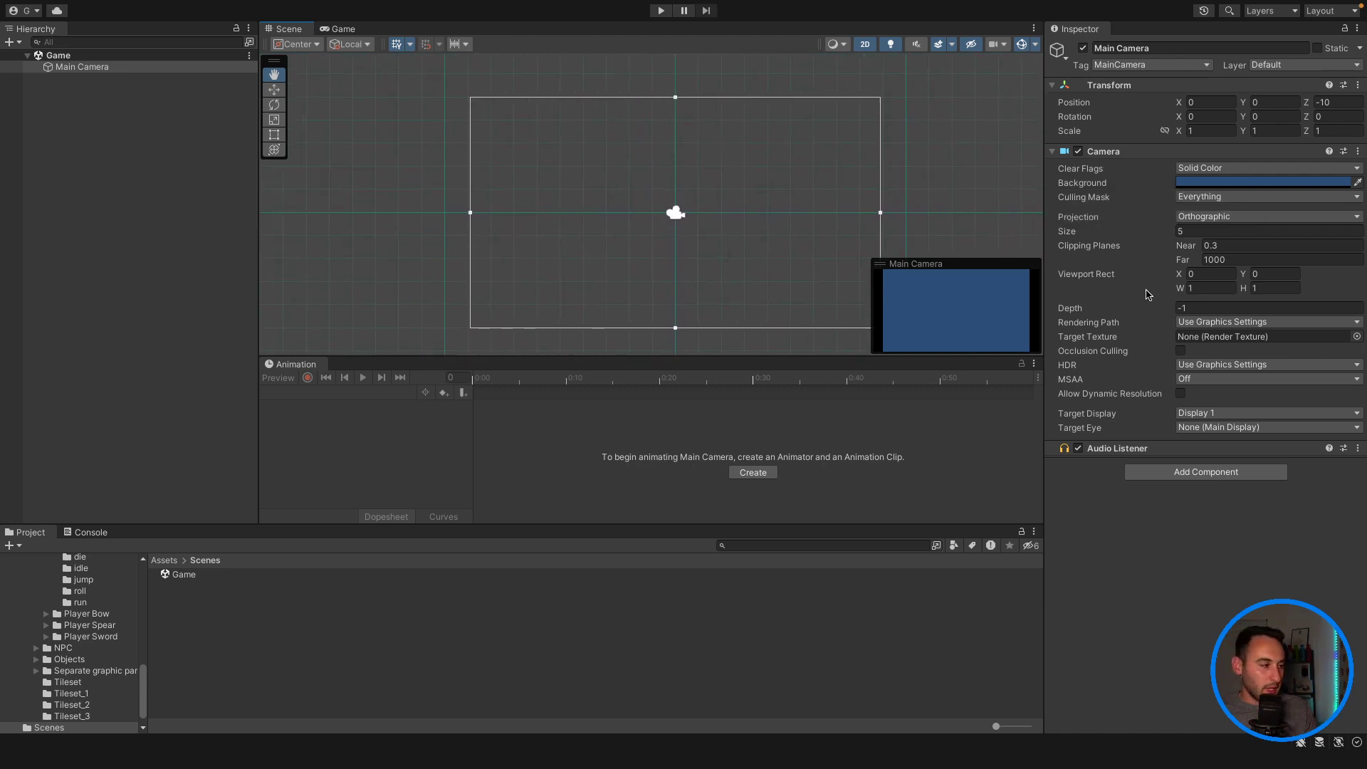
Step: Open the idle folder of the Player sprites under the tileset's Main_Character folder
left_click(165, 661)
scroll(129, 641, "up", 10)
scroll(89, 641, "down", 3)
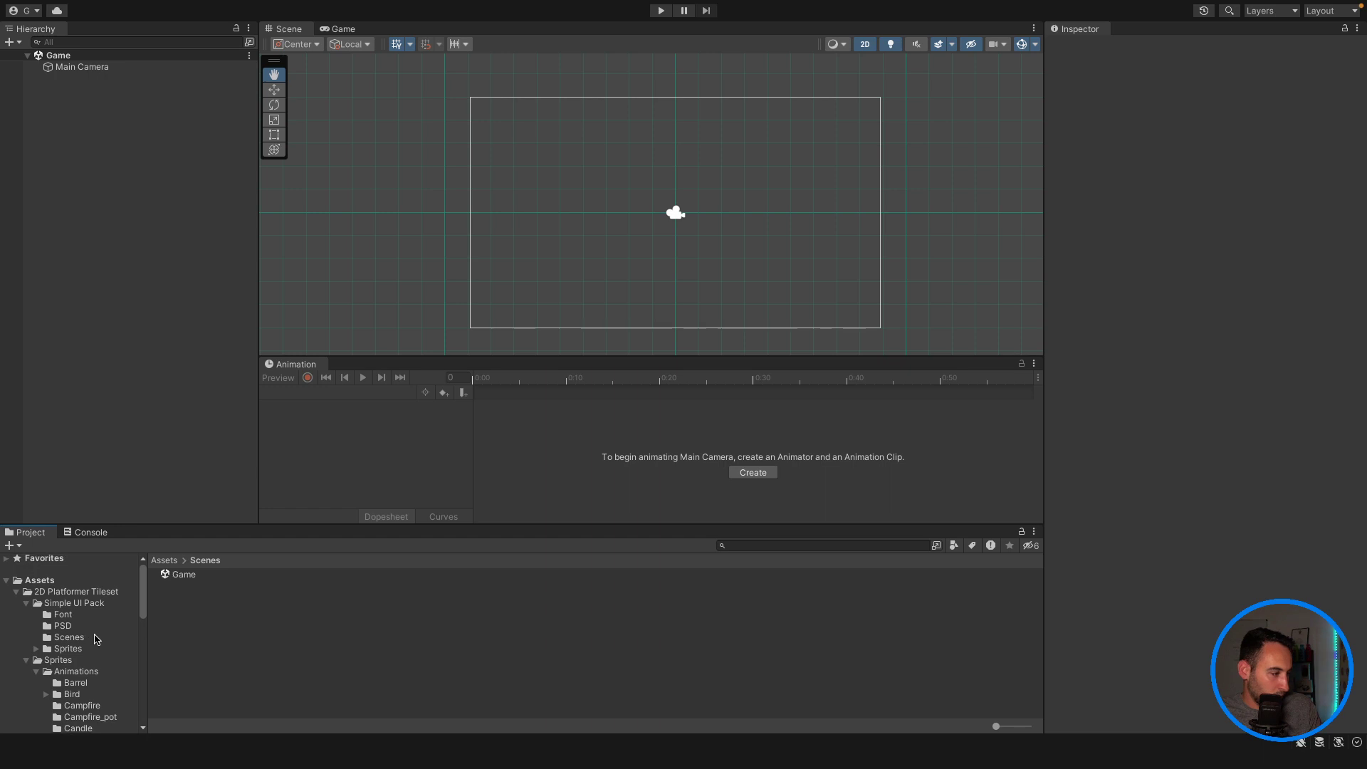
scroll(80, 640, "down", 15)
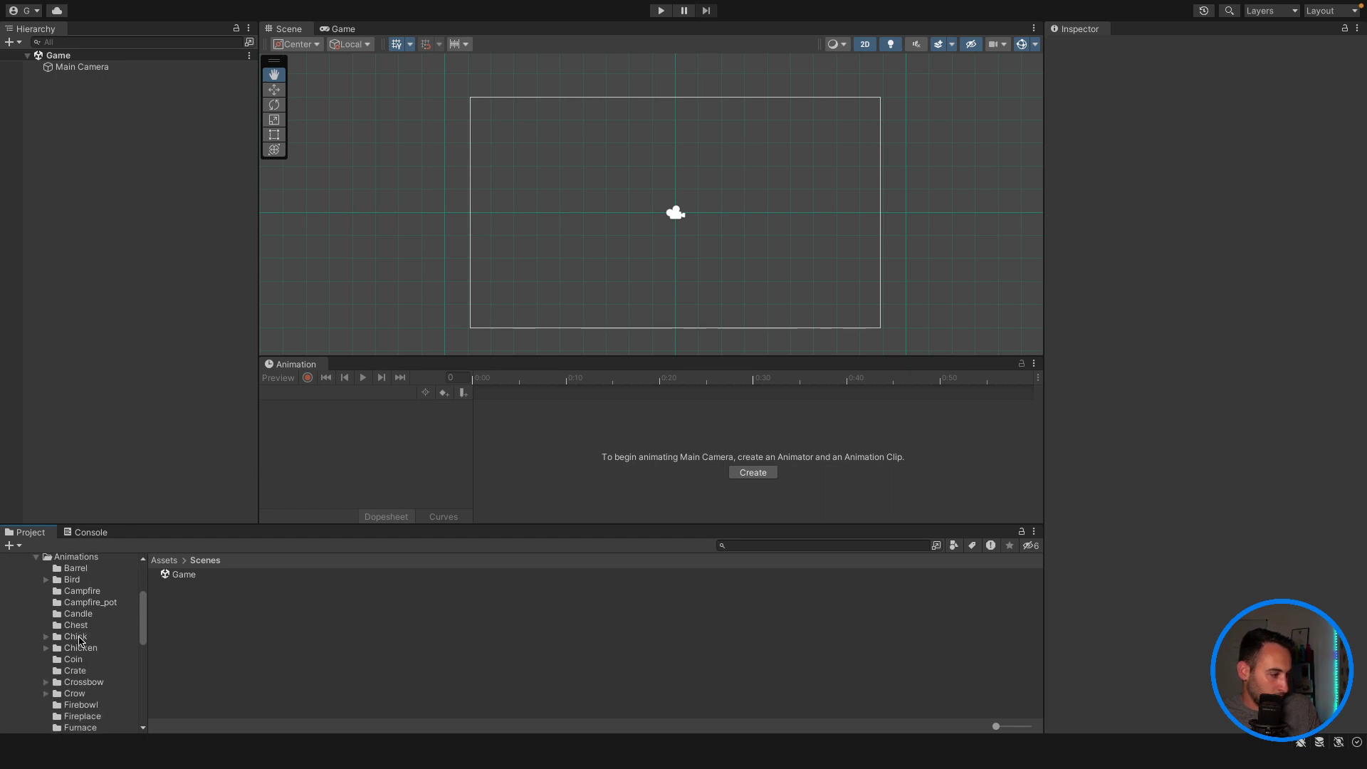
left_click(76, 603)
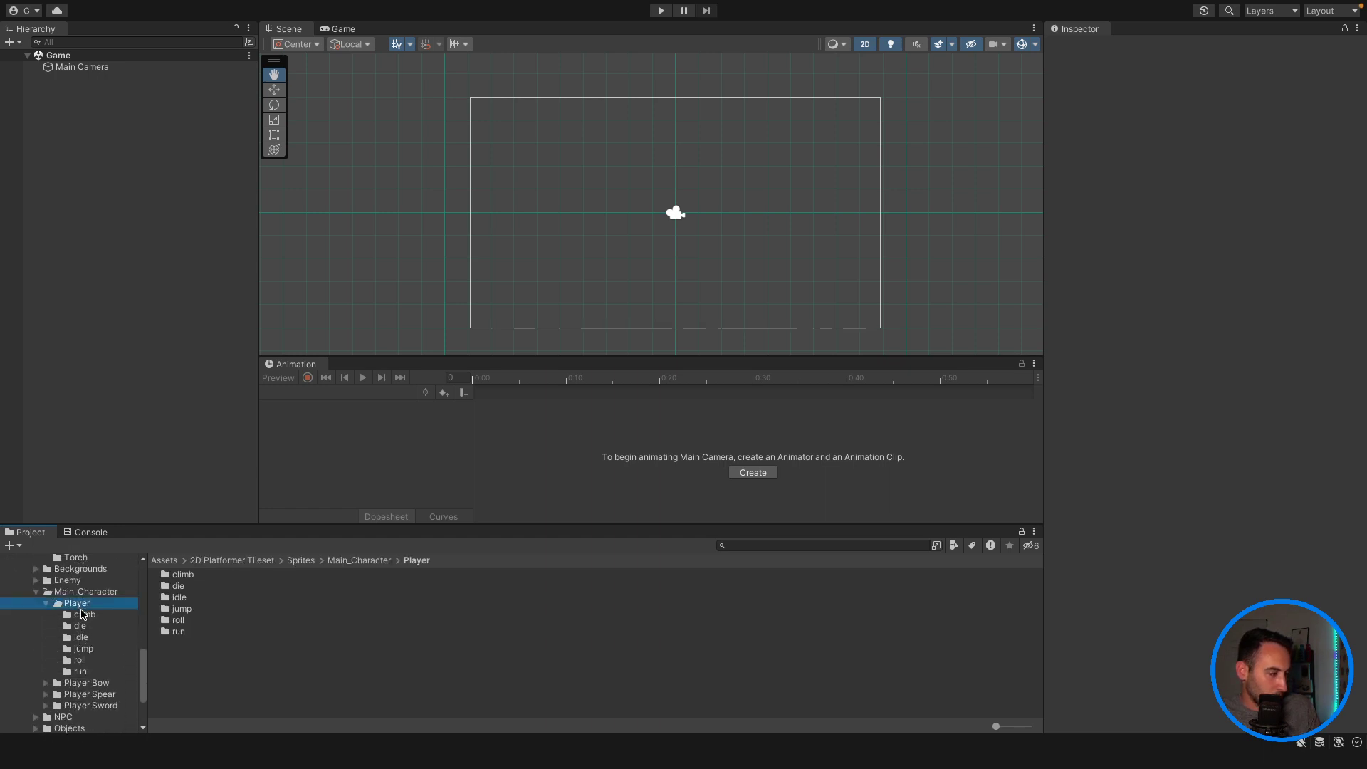
double_click(178, 598)
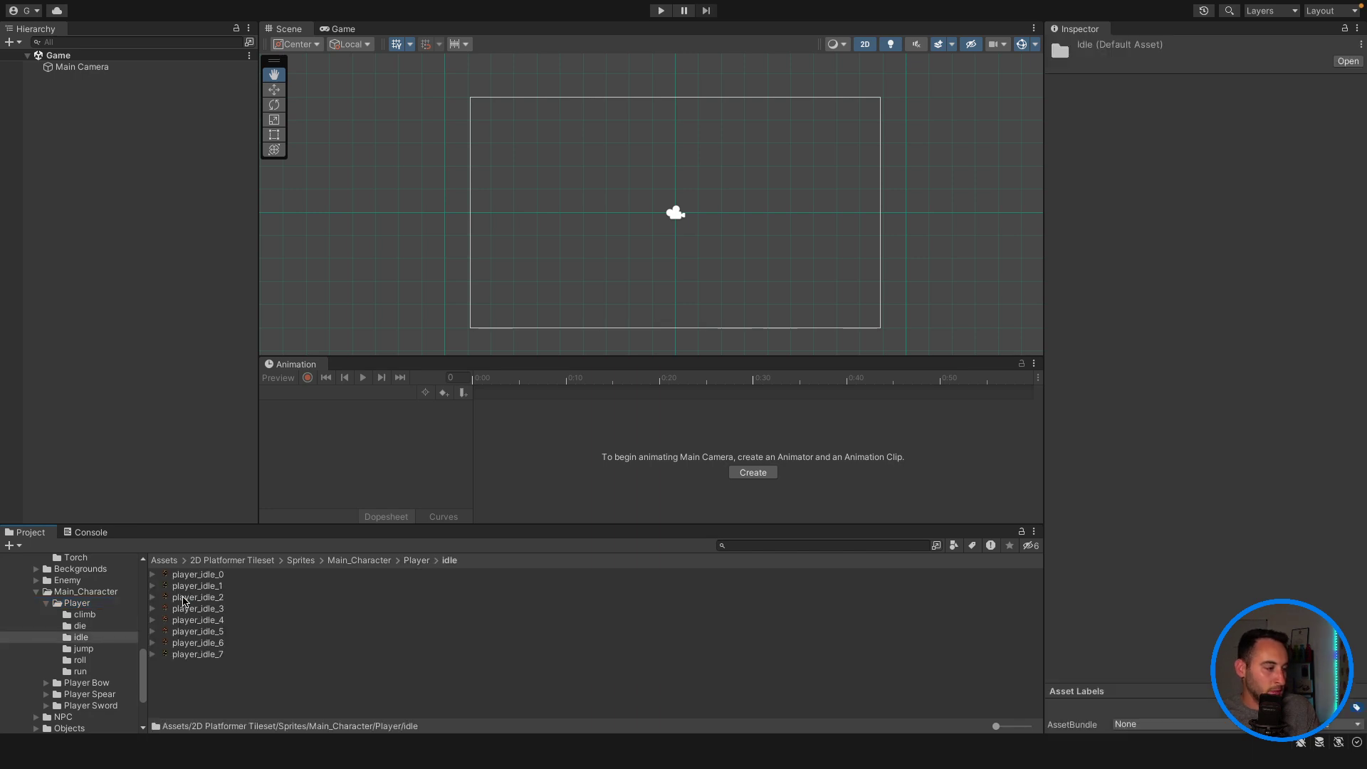
left_click(231, 560)
left_click(210, 574)
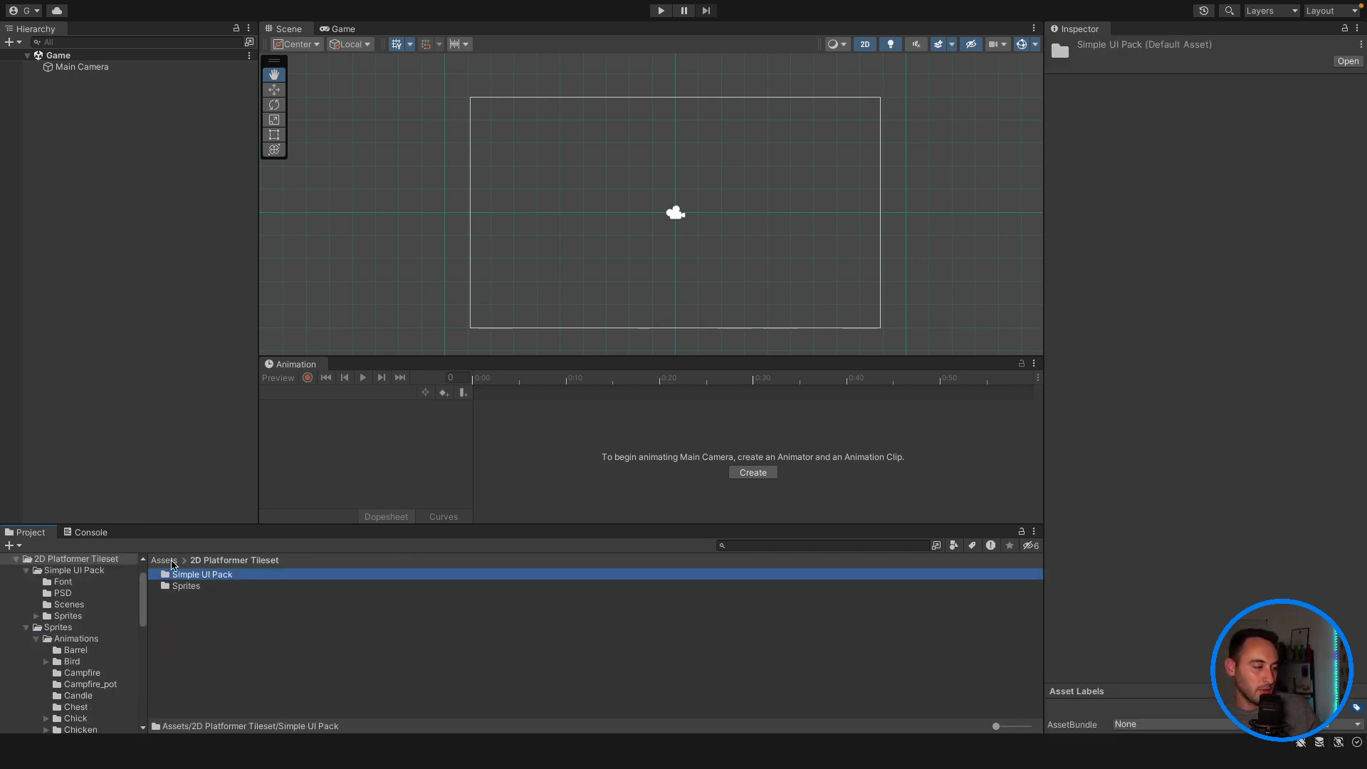
left_click(164, 561)
left_click(212, 576)
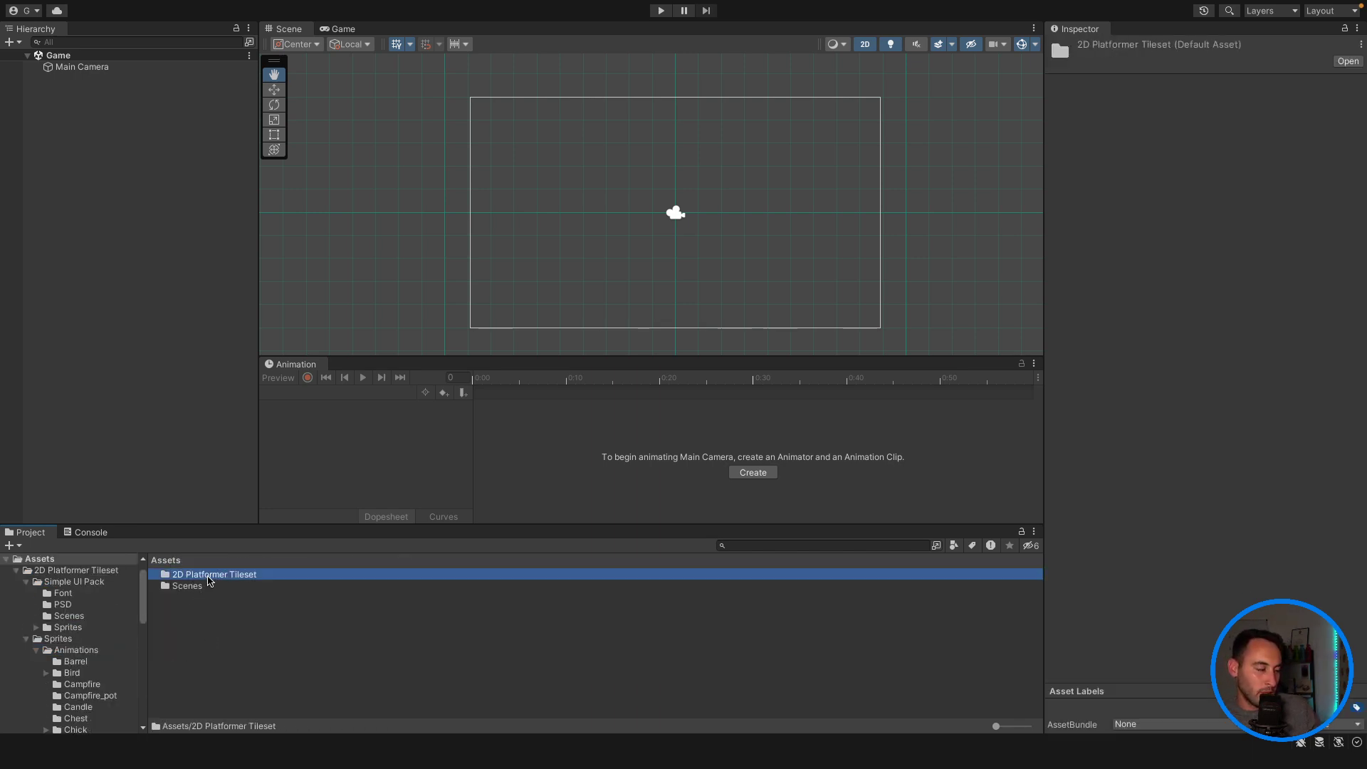
double_click(211, 577)
left_click(171, 561)
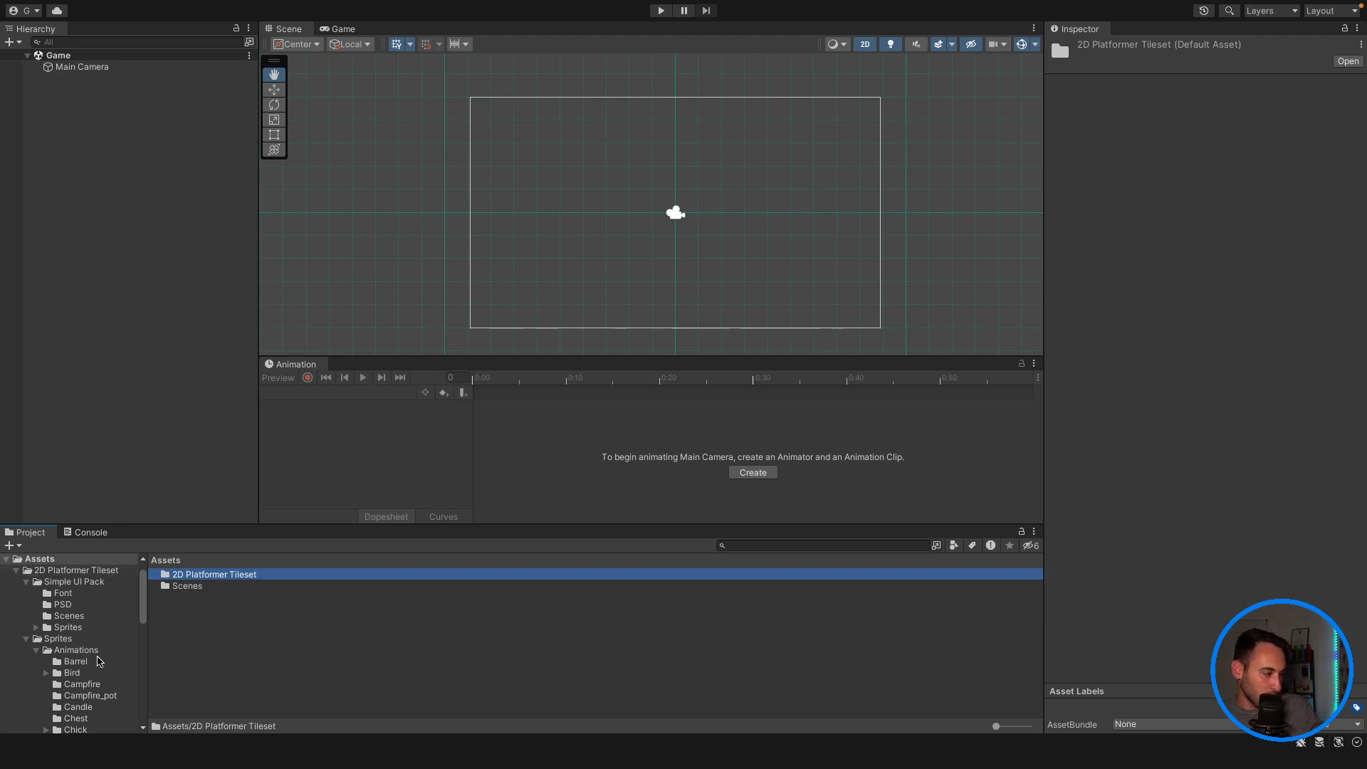
Step: Add the player_idle_0 sprite from the Player idle folder to the Game scene and frame it in the Scene view
scroll(80, 669, "down", 5)
scroll(80, 669, "down", 5)
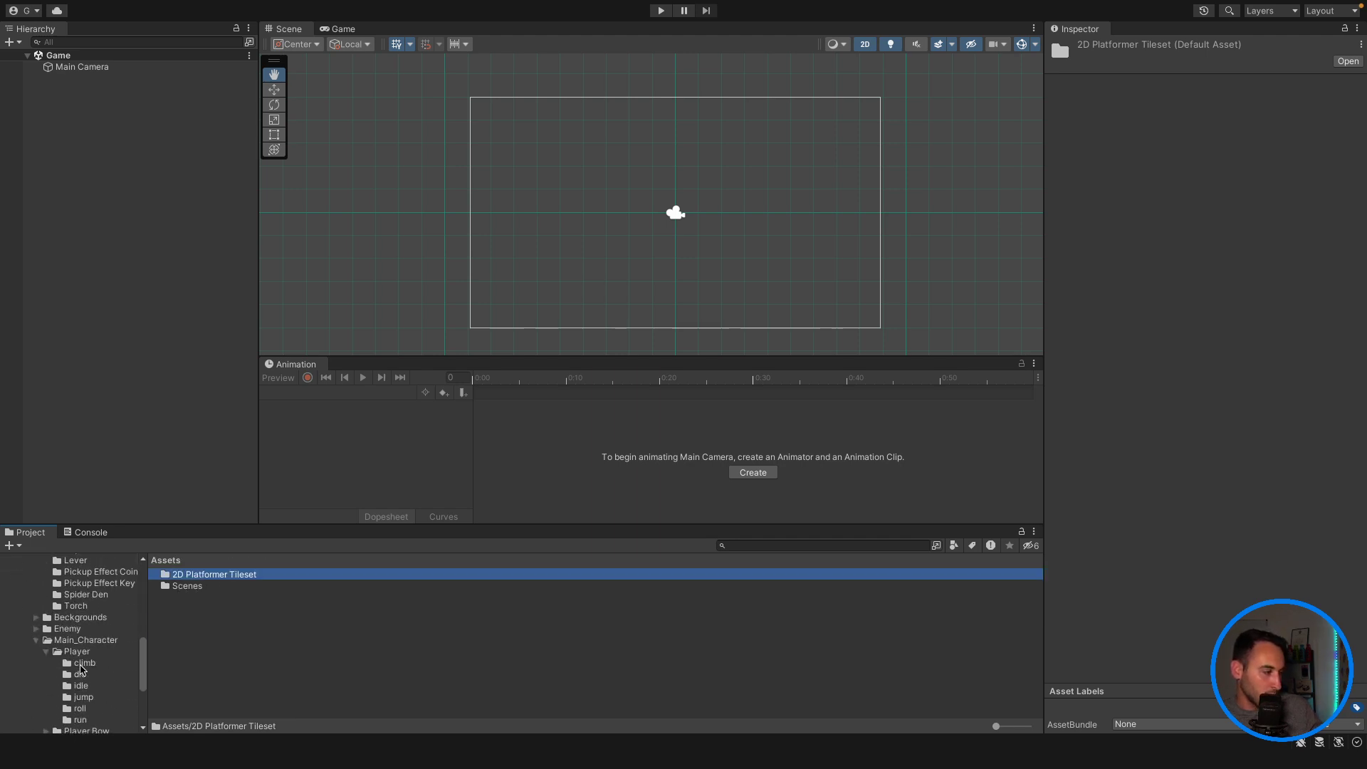
left_click(86, 687)
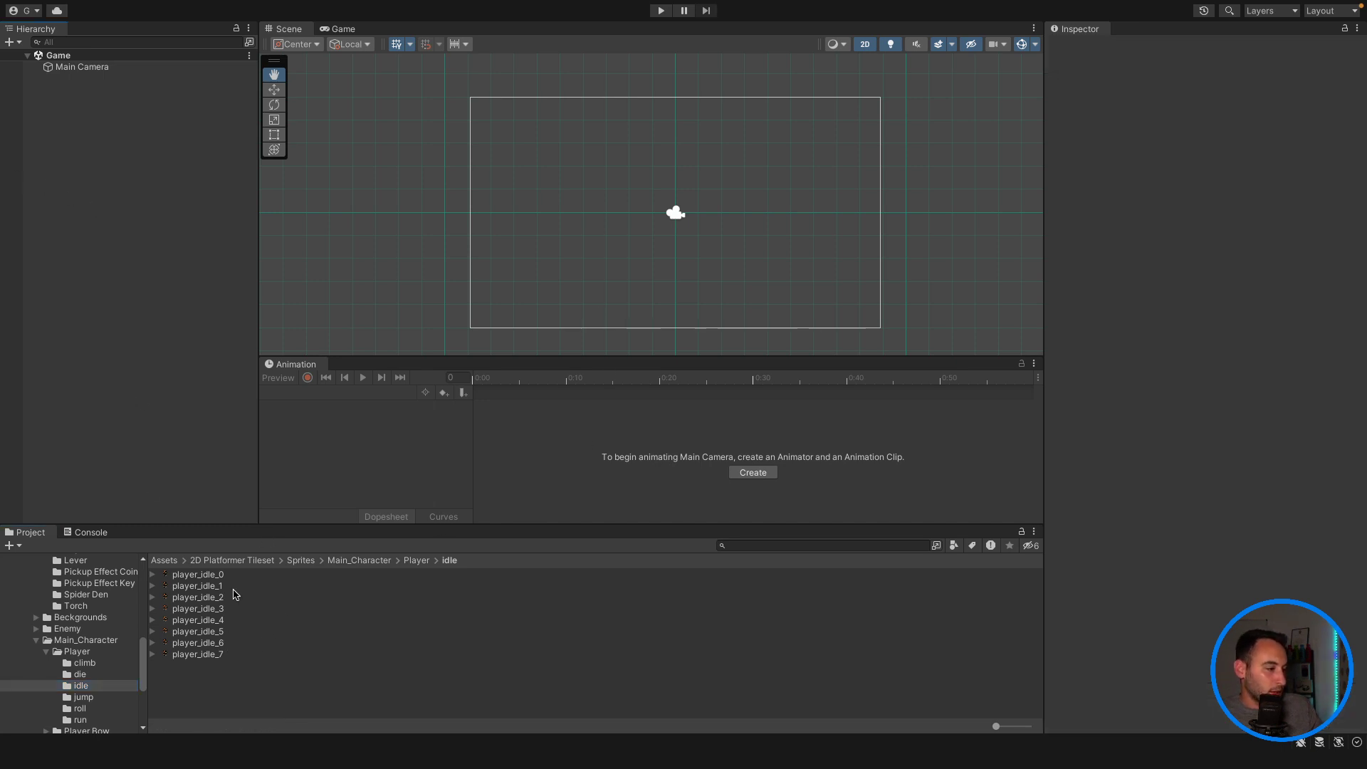
left_click_drag(197, 574, 82, 145)
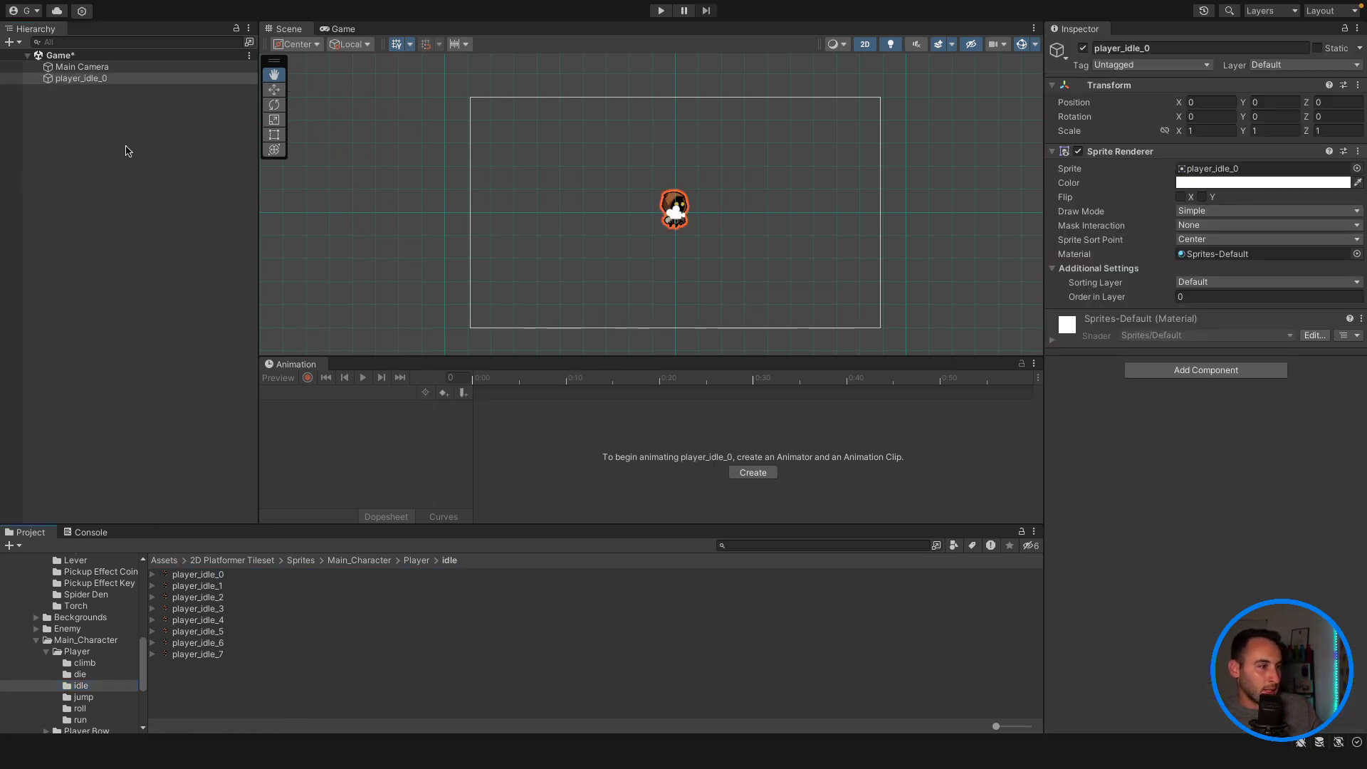
double_click(107, 78)
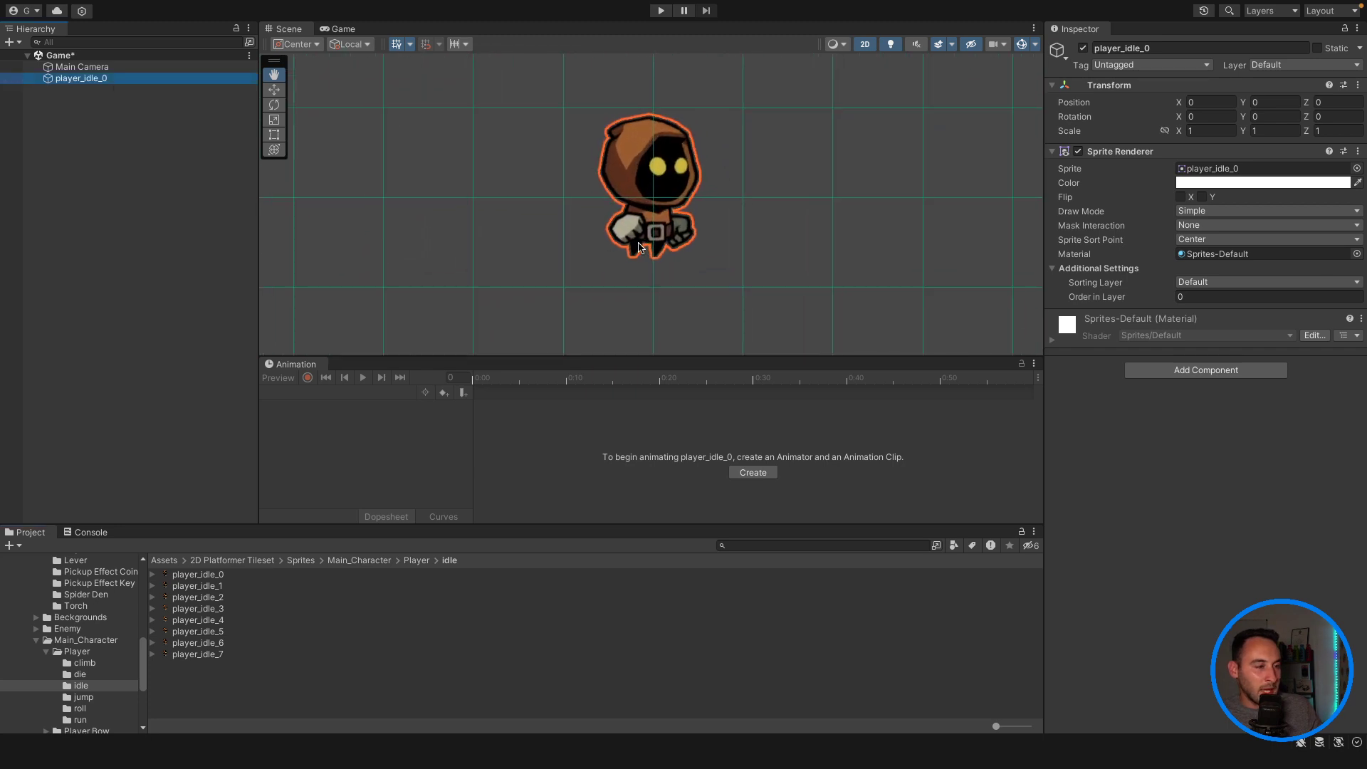
scroll(641, 245, "down", 10)
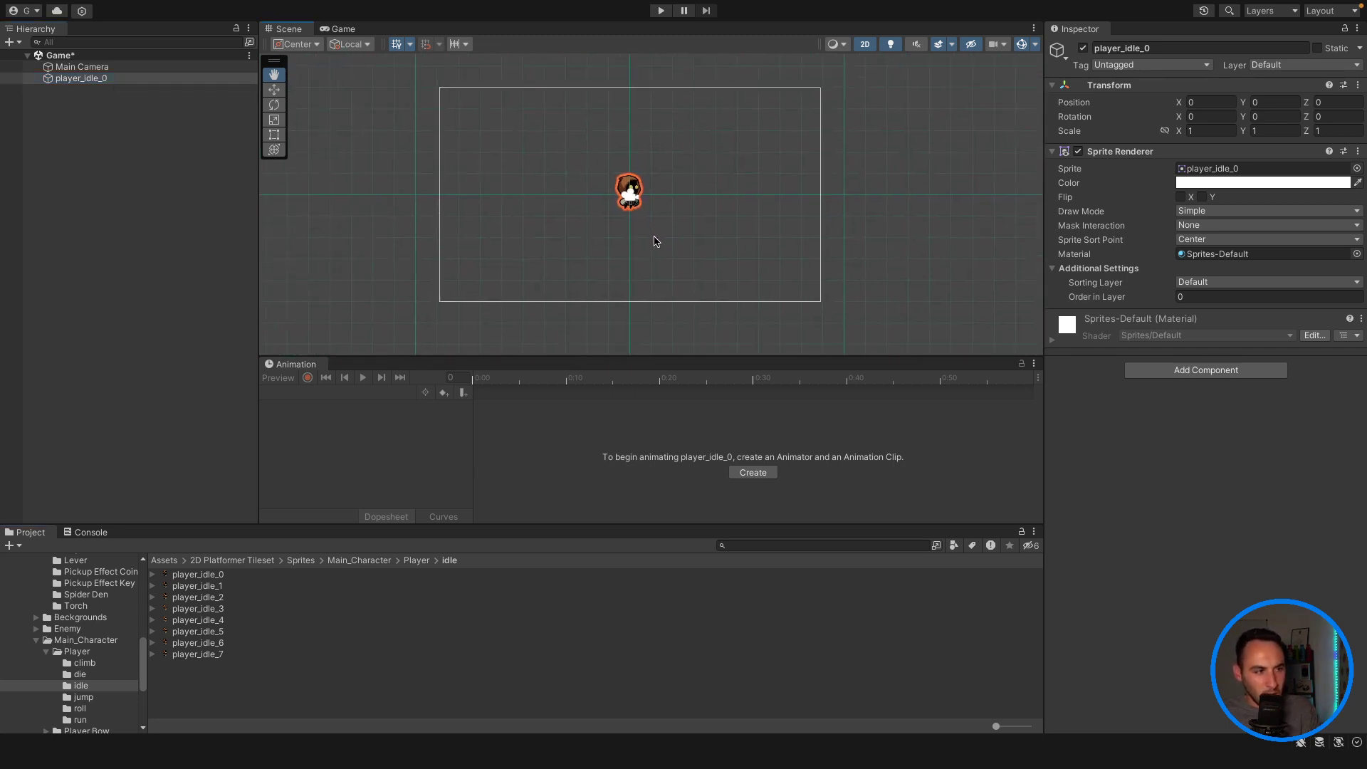
scroll(659, 246, "up", 2)
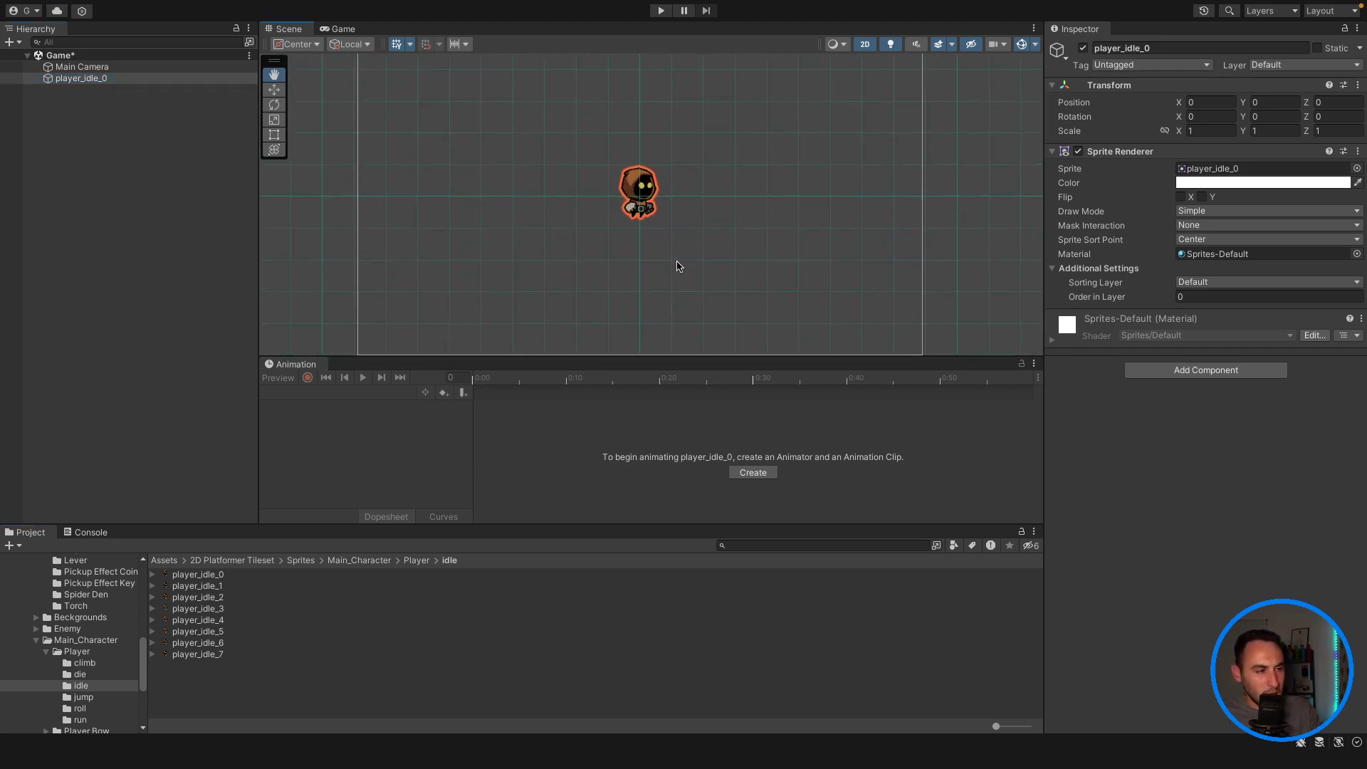
Step: Start creating an animation clip for player_idle_0 and browse to the platformer-yt project folder as its save location
left_click(746, 478)
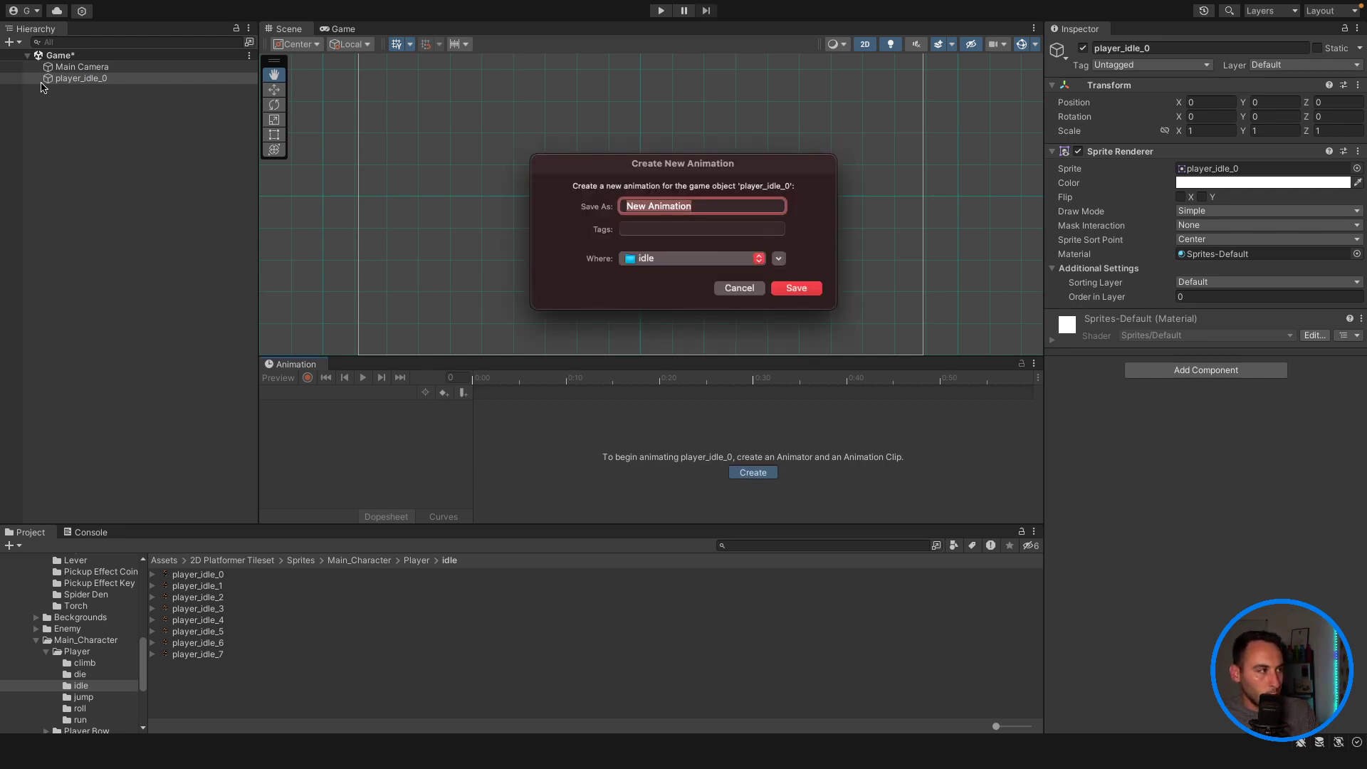
left_click(753, 259)
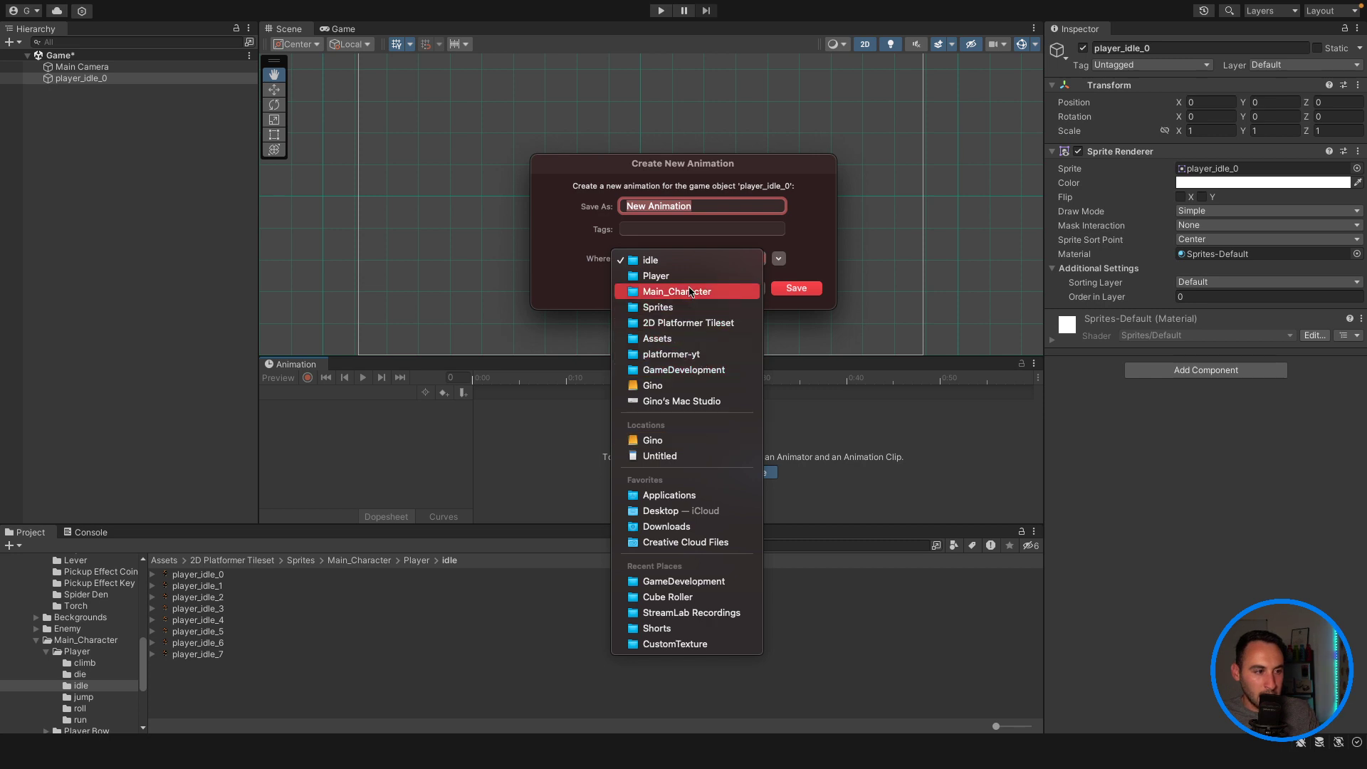
left_click(698, 354)
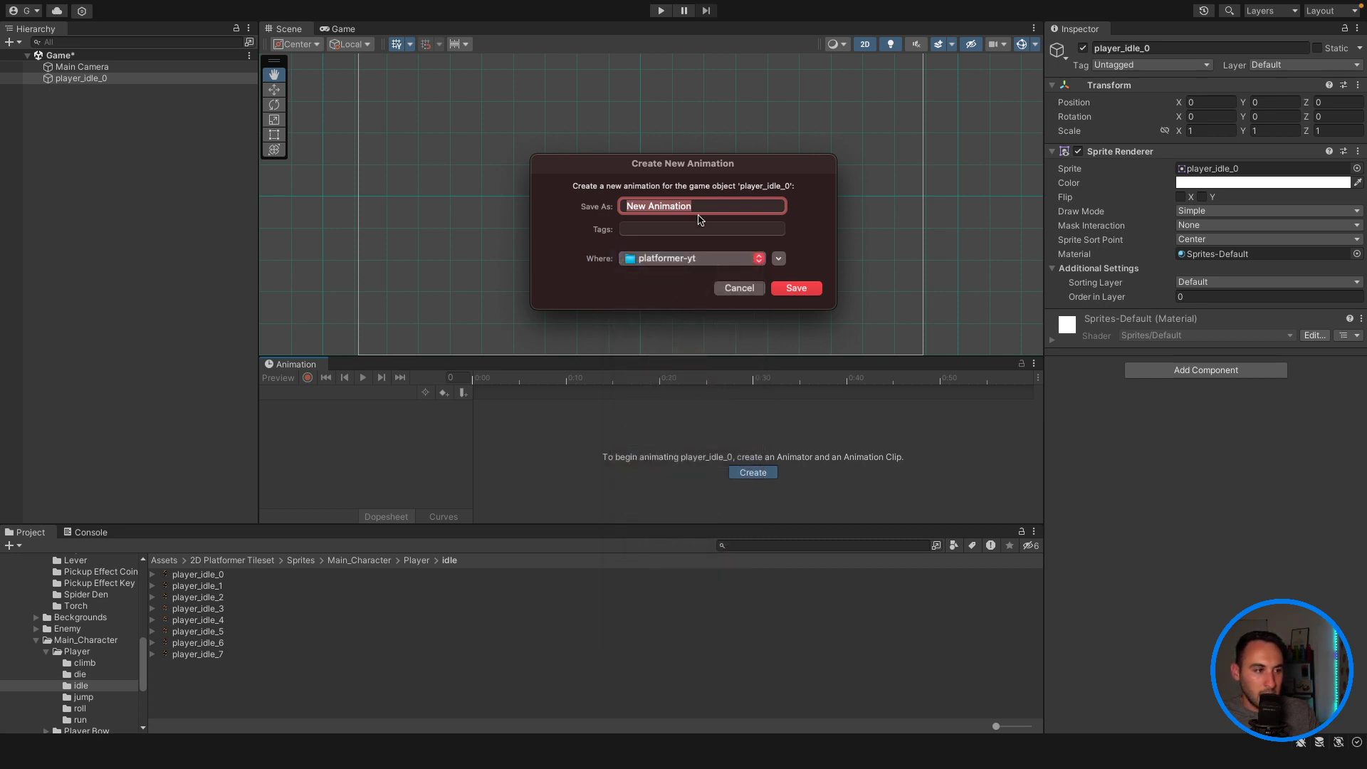
left_click(778, 257)
left_click(553, 452)
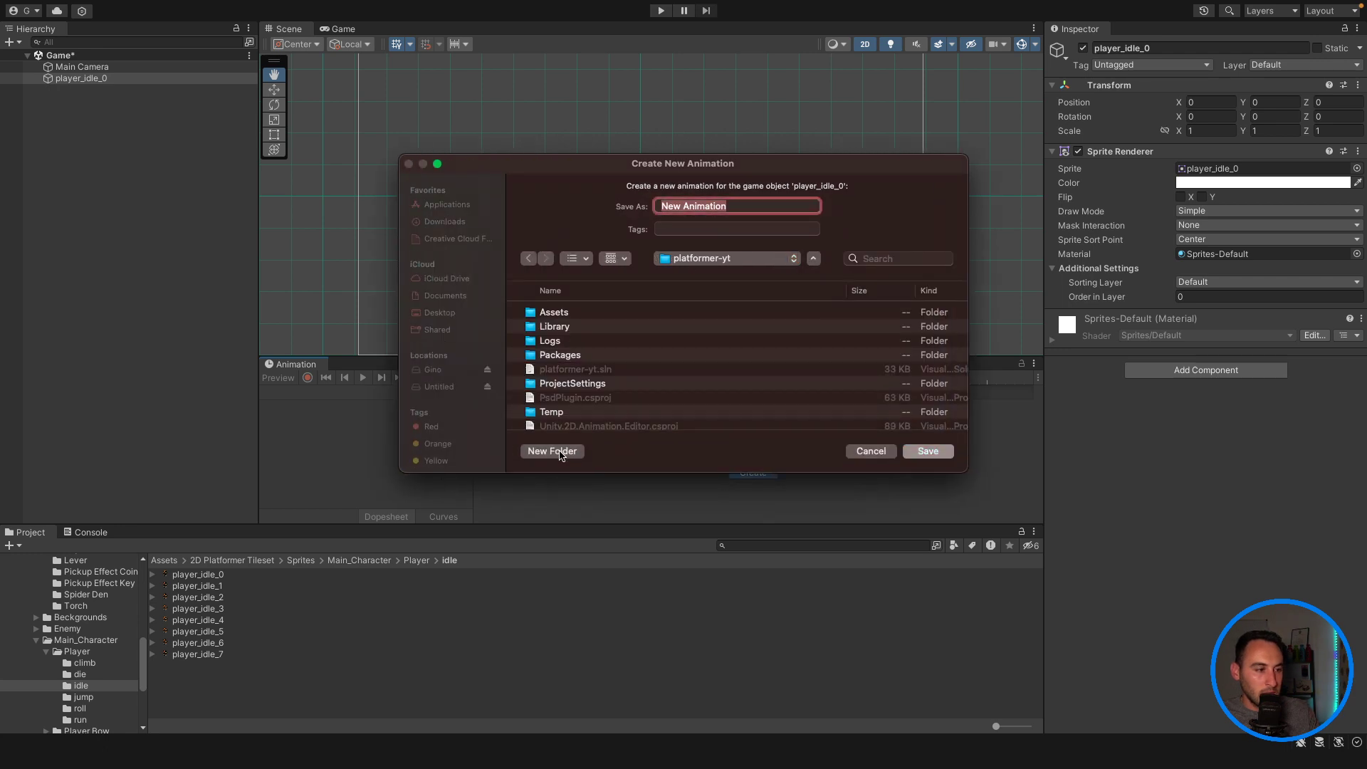
type("Animations")
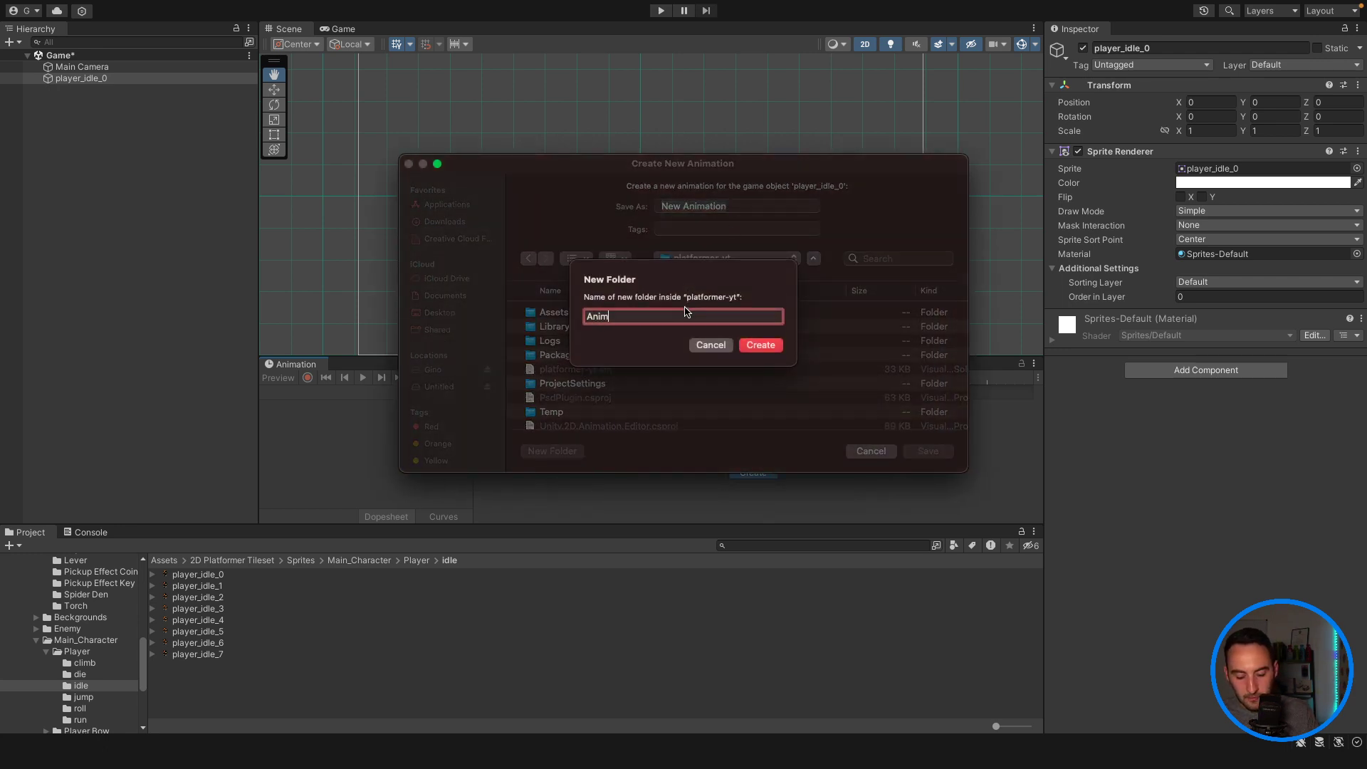
left_click(710, 345)
Step: Create a folder named Animations inside the project's Assets folder for the new clip
double_click(559, 314)
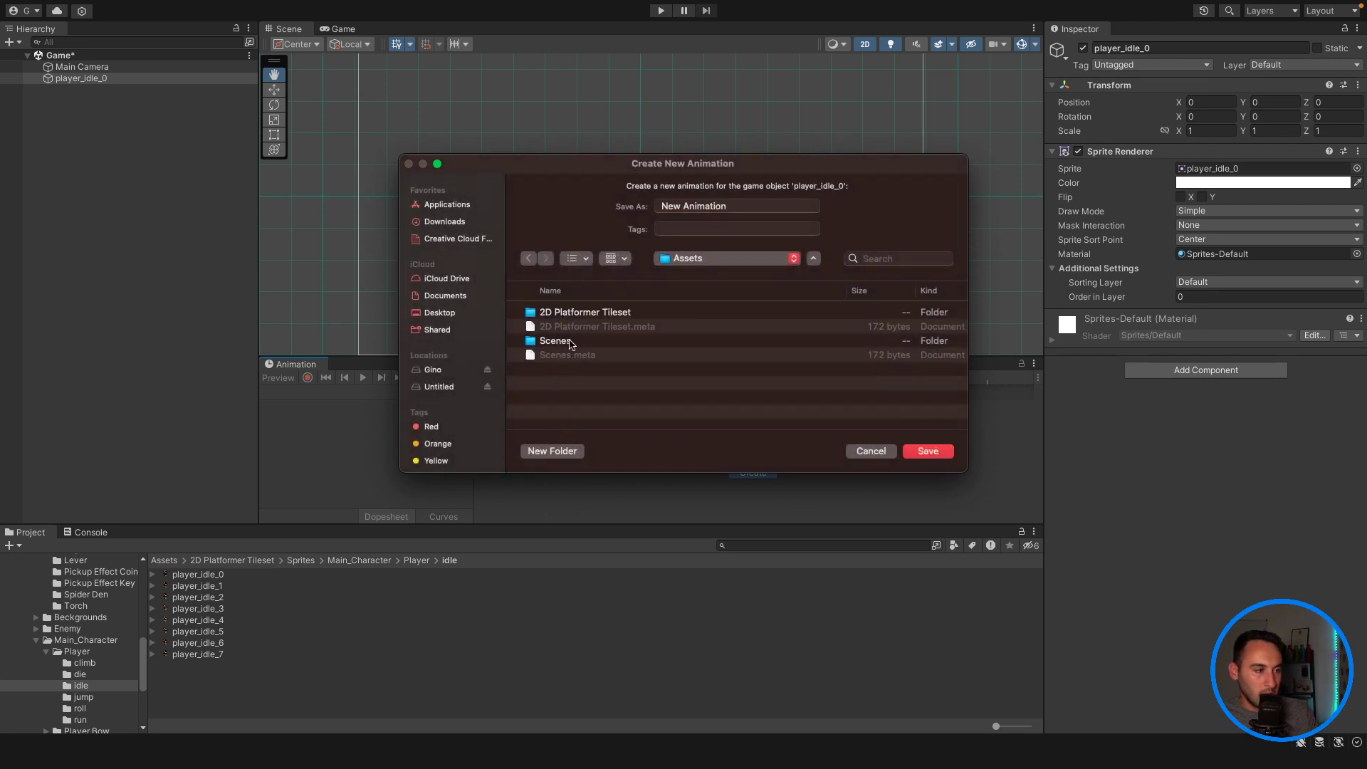
left_click(570, 452)
type("An")
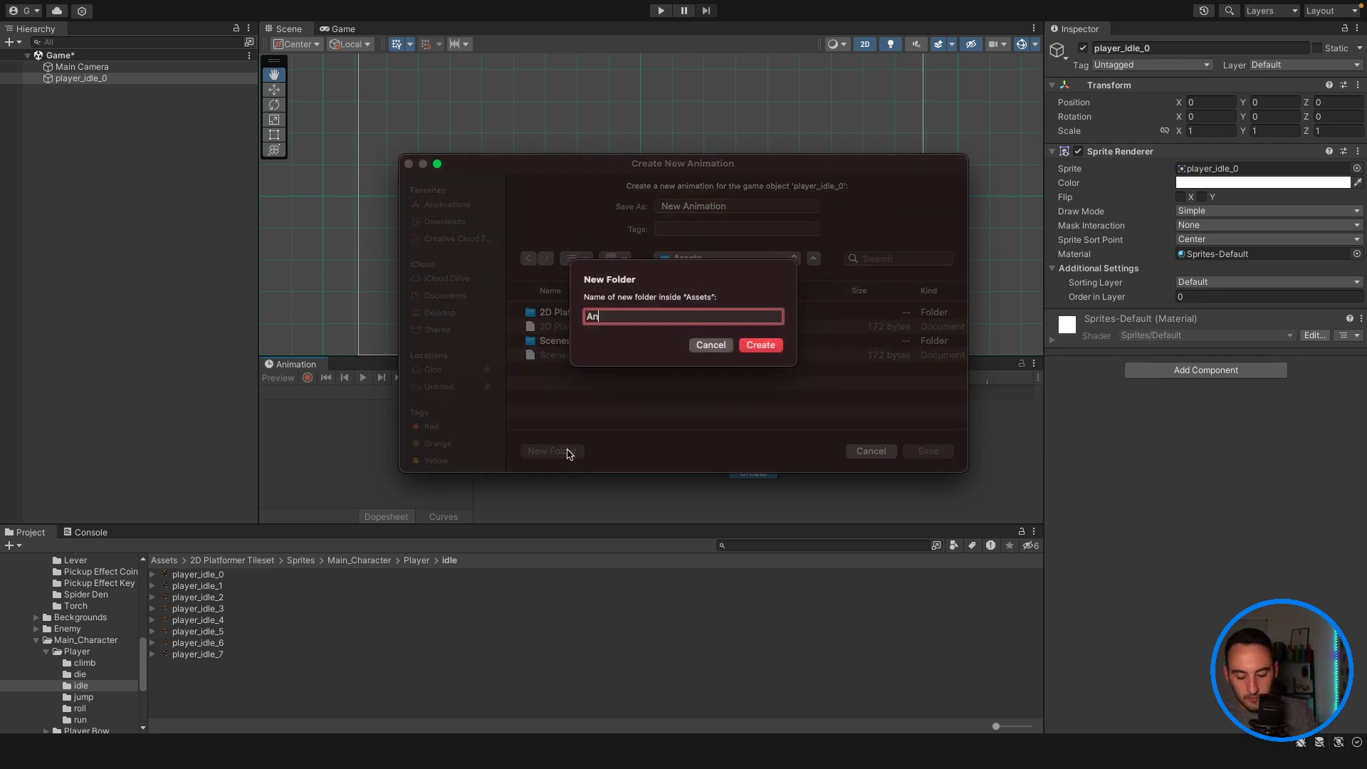
type("imations")
key("Return")
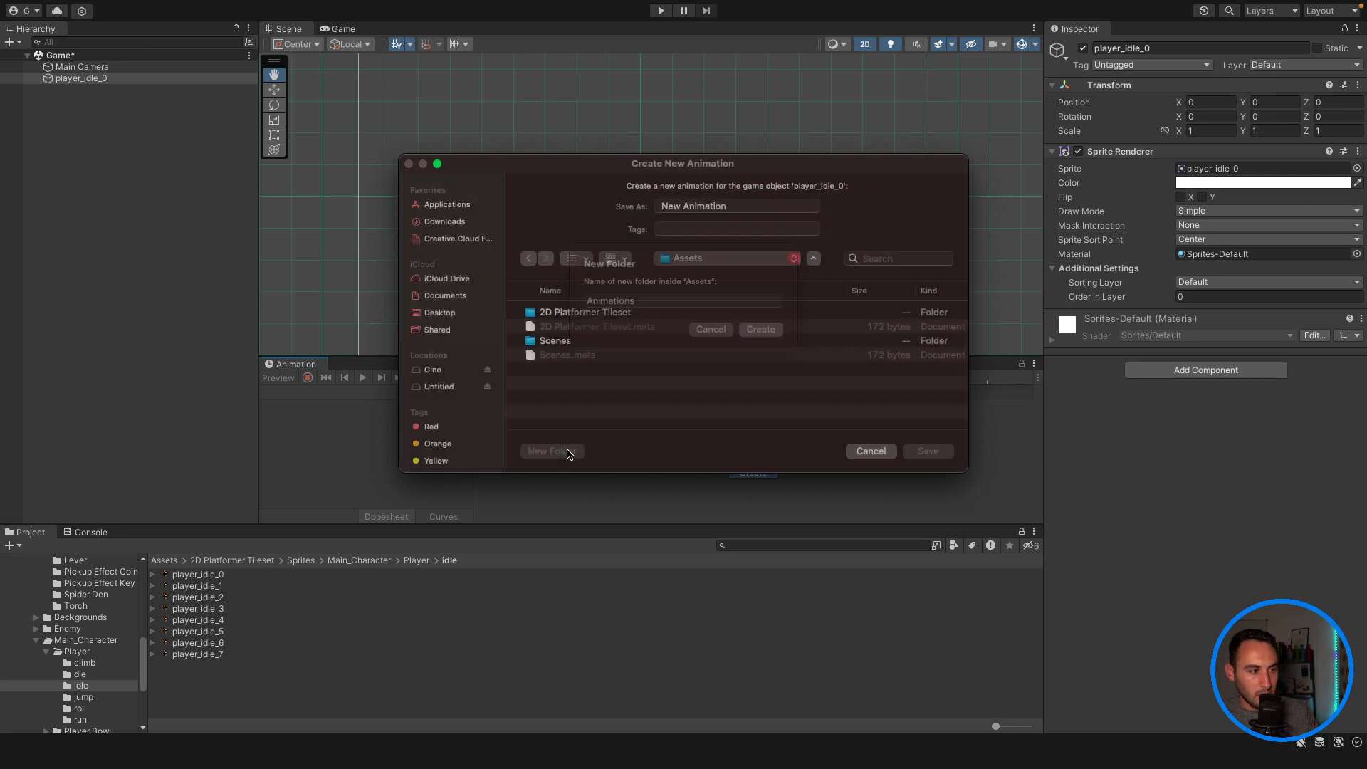
Step: Save the new animation clip as Idle in the Animations folder
left_click(741, 215)
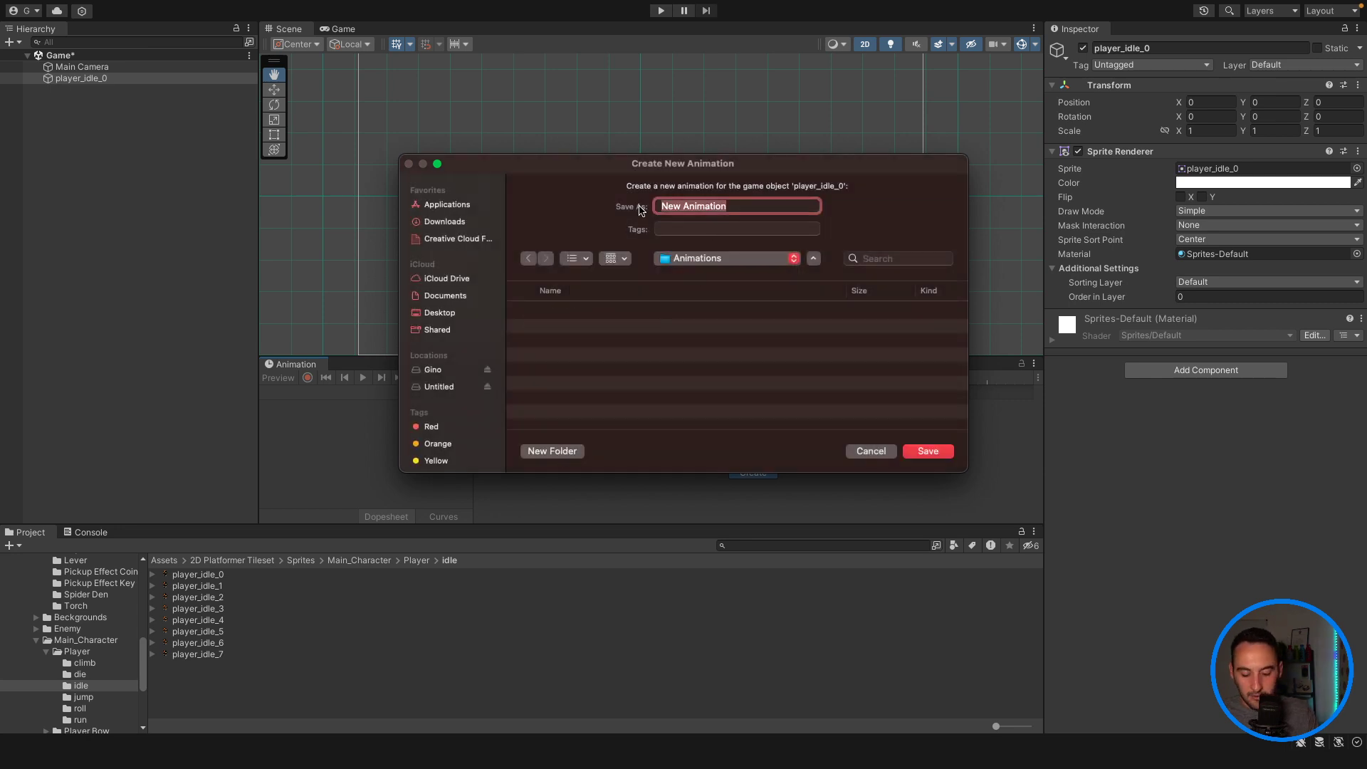
type("Idle")
key("Return")
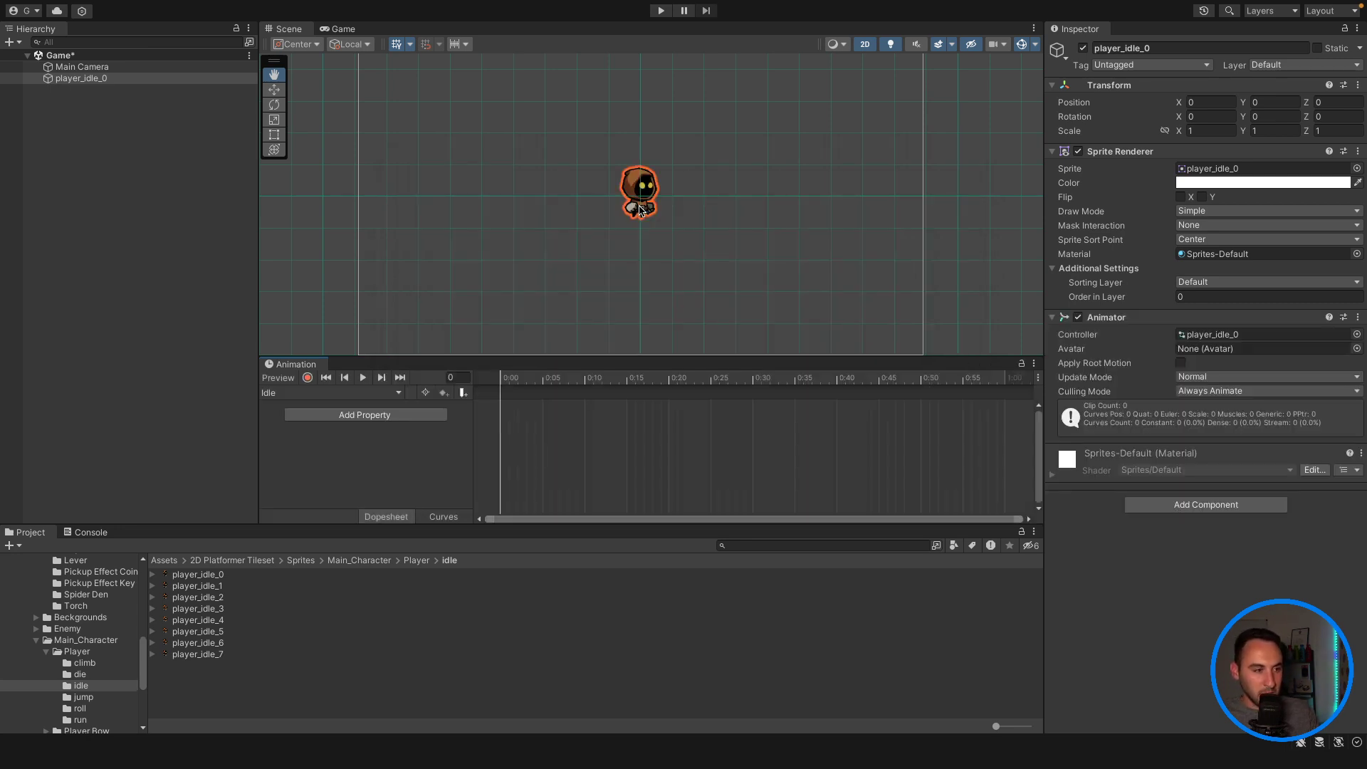
Step: Add the sprites player_idle_0 through player_idle_7 together as keyframes on the Idle clip's timeline
left_click(299, 680)
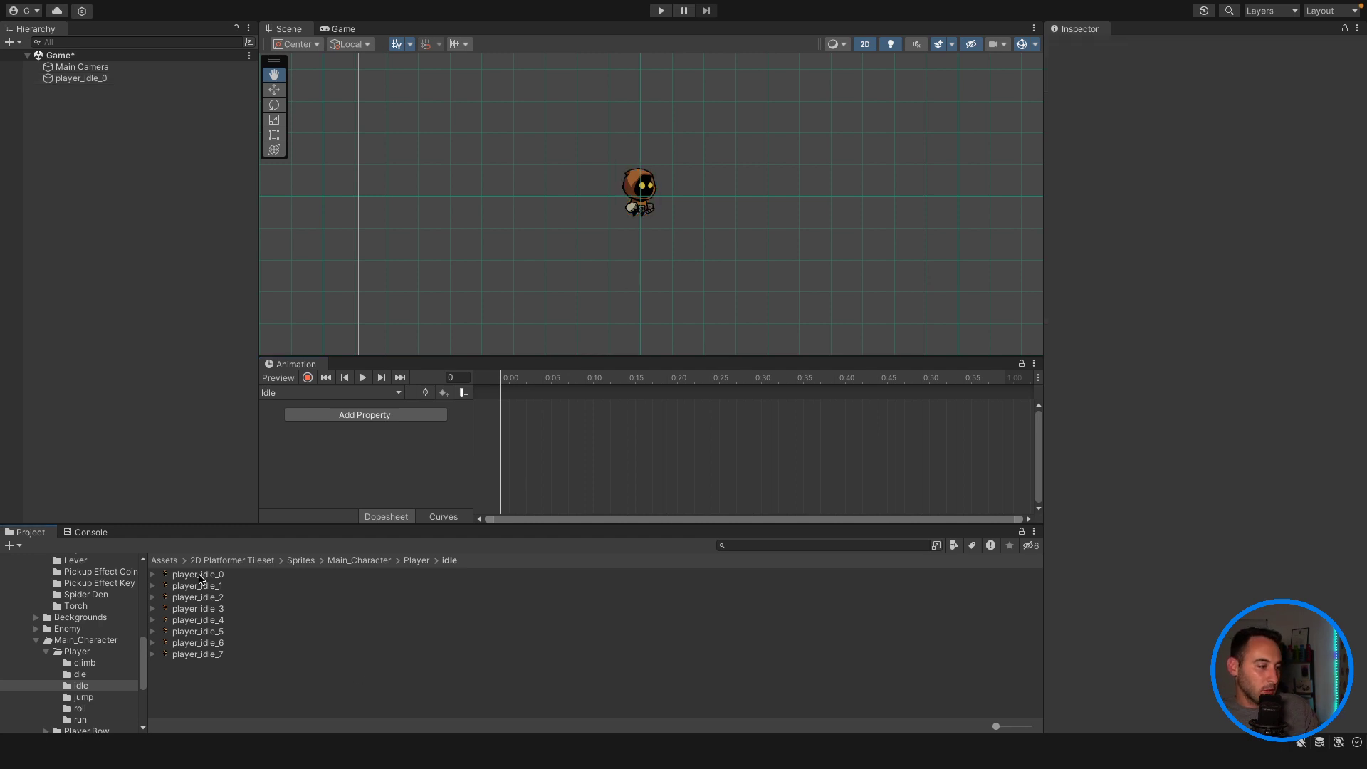
left_click(214, 654)
left_click(214, 576)
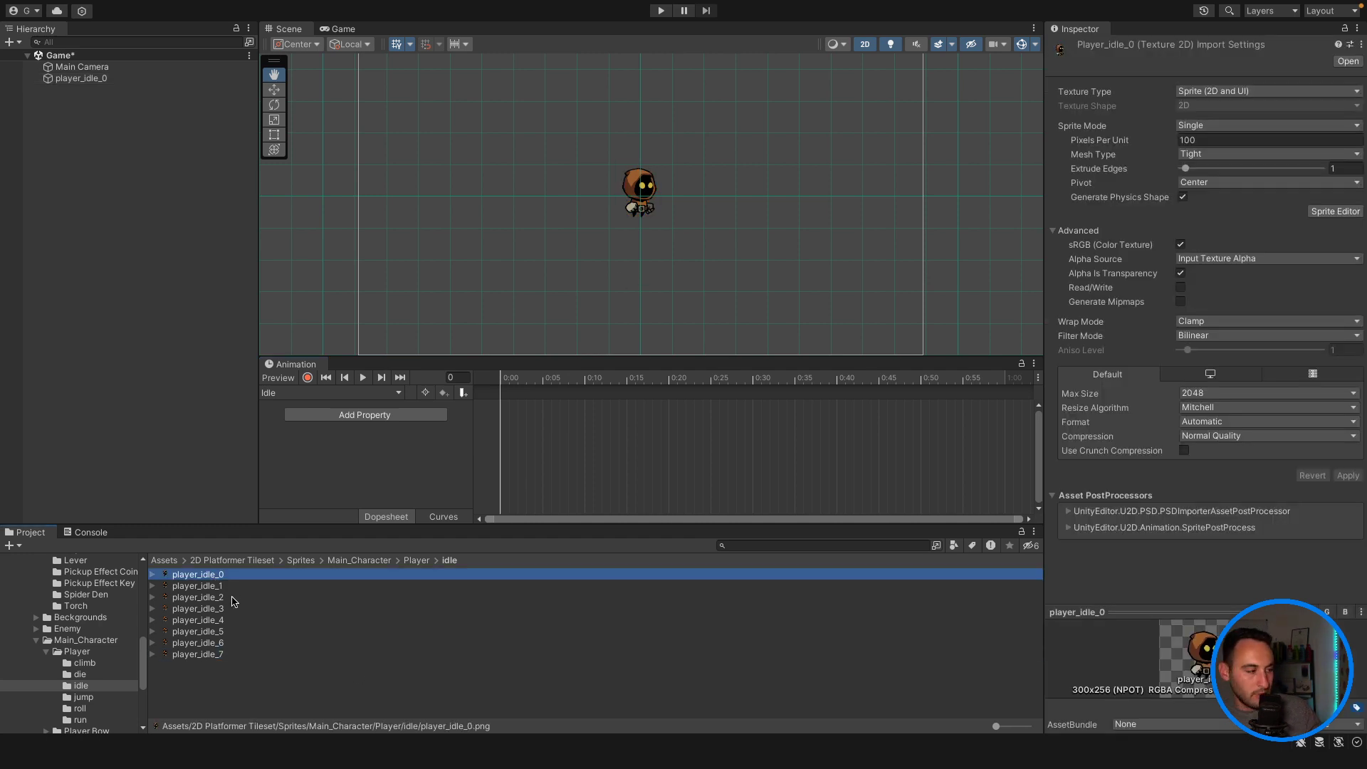
left_click(213, 655, "shift")
left_click_drag(214, 576, 582, 464)
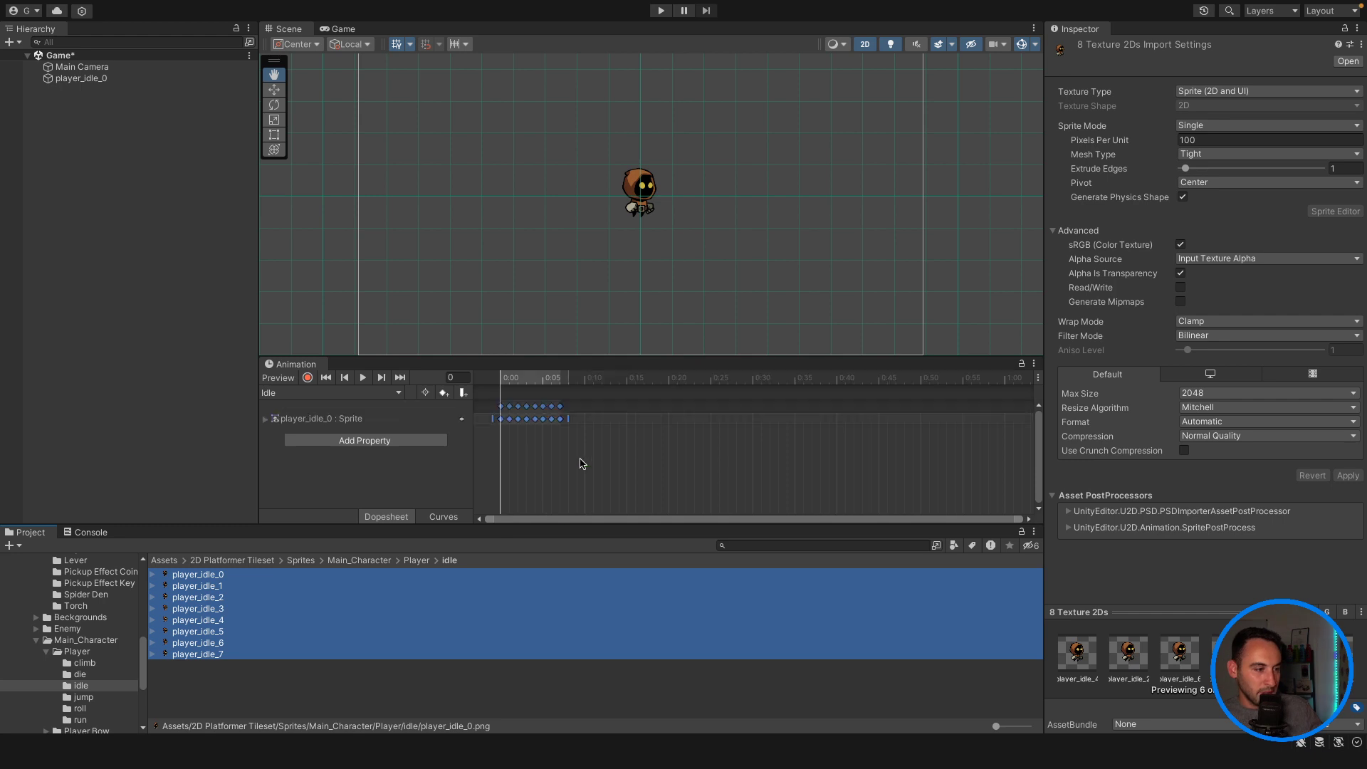
Step: Select player_idle_0 and preview the Idle animation playing in the Scene view
left_click(361, 378)
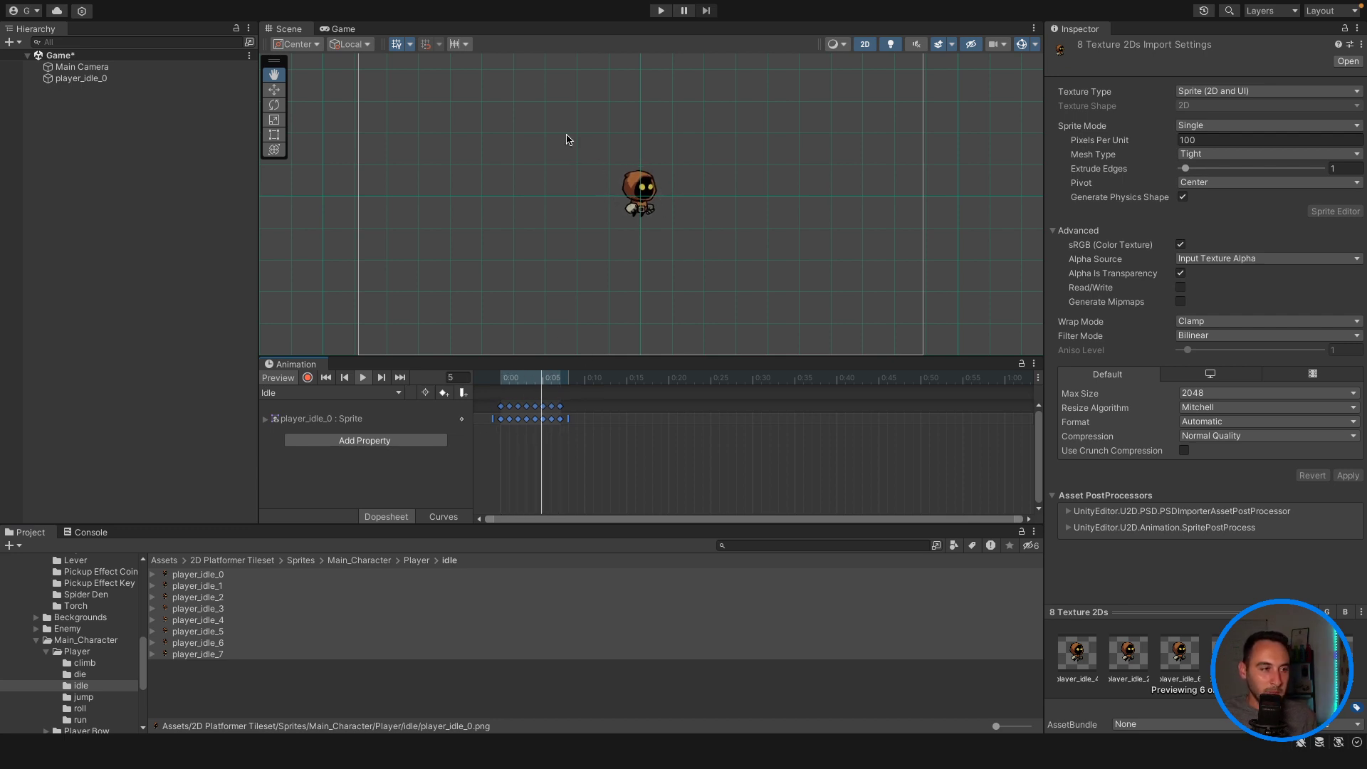
left_click(87, 68)
left_click(84, 78)
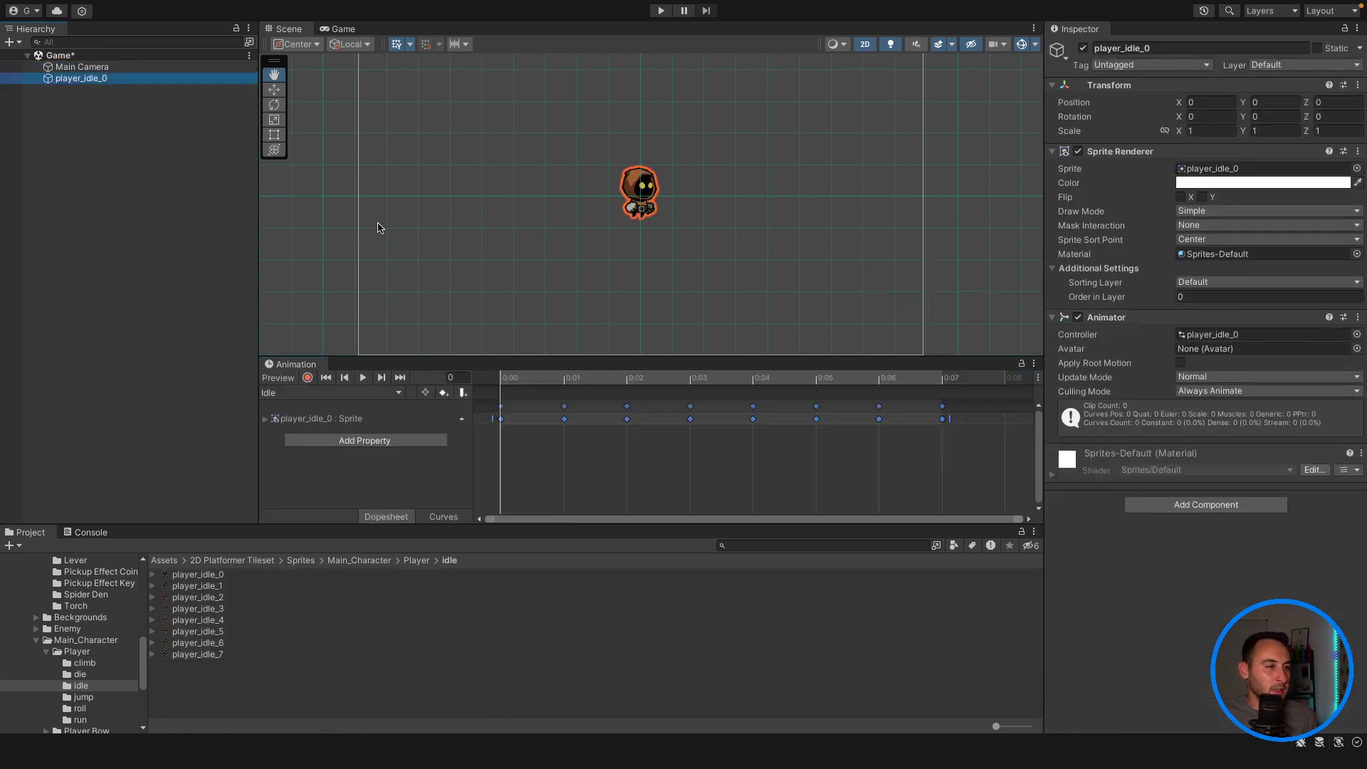
scroll(388, 306, "up", 2)
left_click(362, 378)
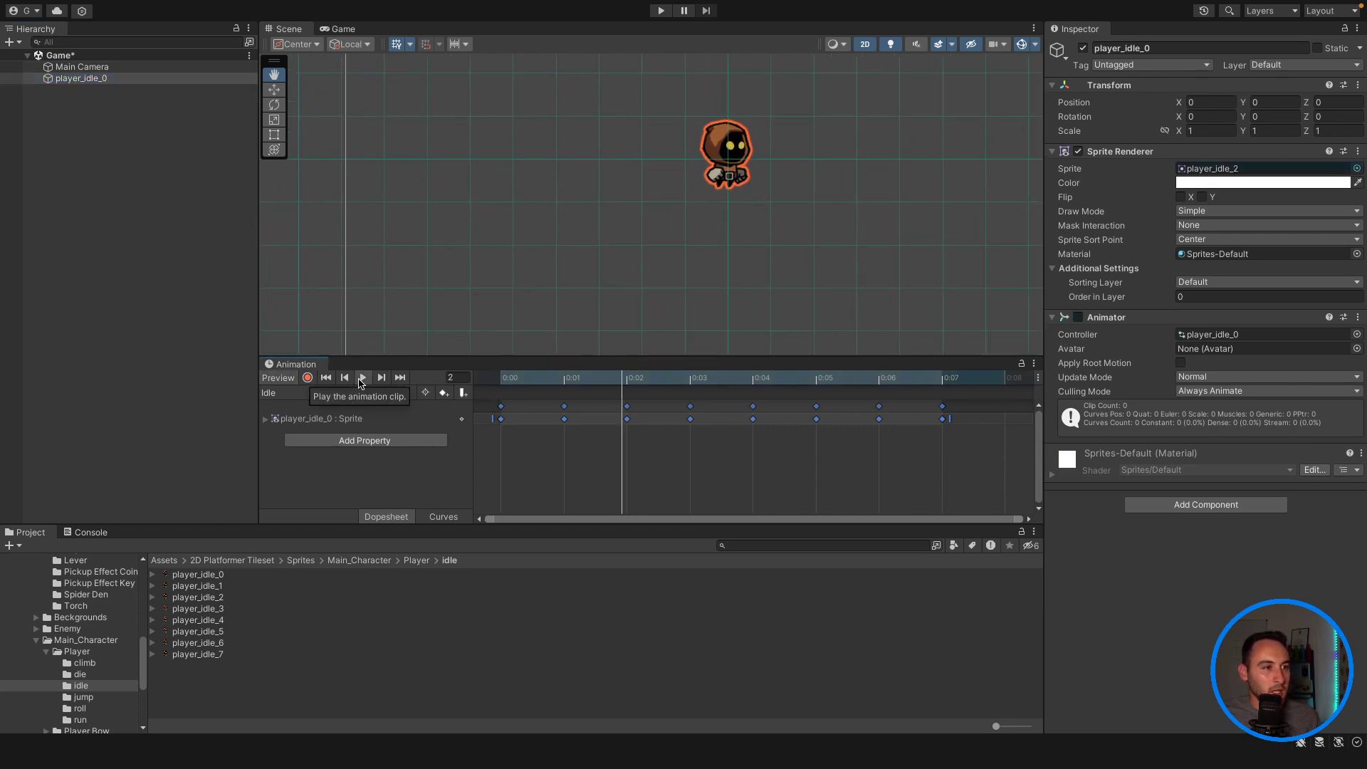
Step: Stretch the Idle clip's keyframes so the last one falls at about 0:20, and preview the slower playback
scroll(885, 442, "down", 3)
scroll(886, 439, "down", 1)
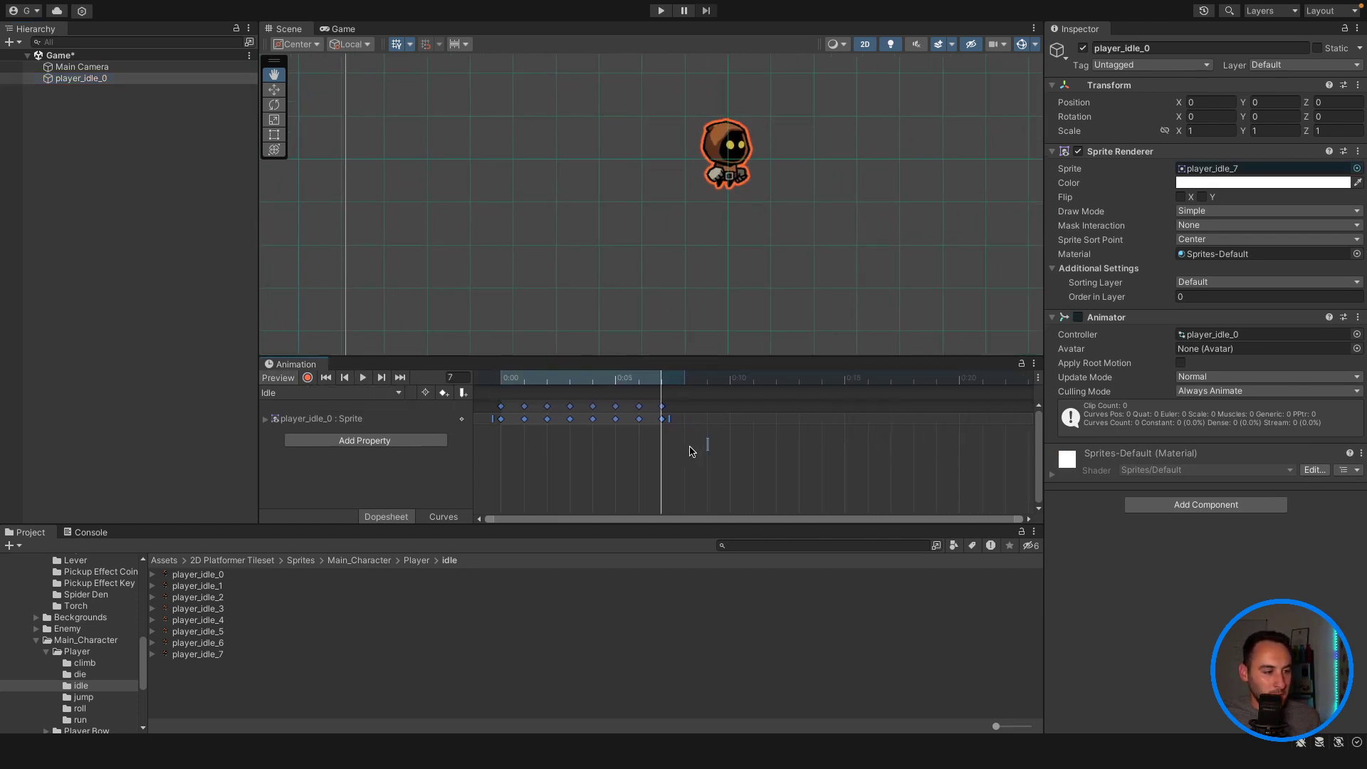
left_click_drag(670, 421, 963, 420)
left_click(363, 378)
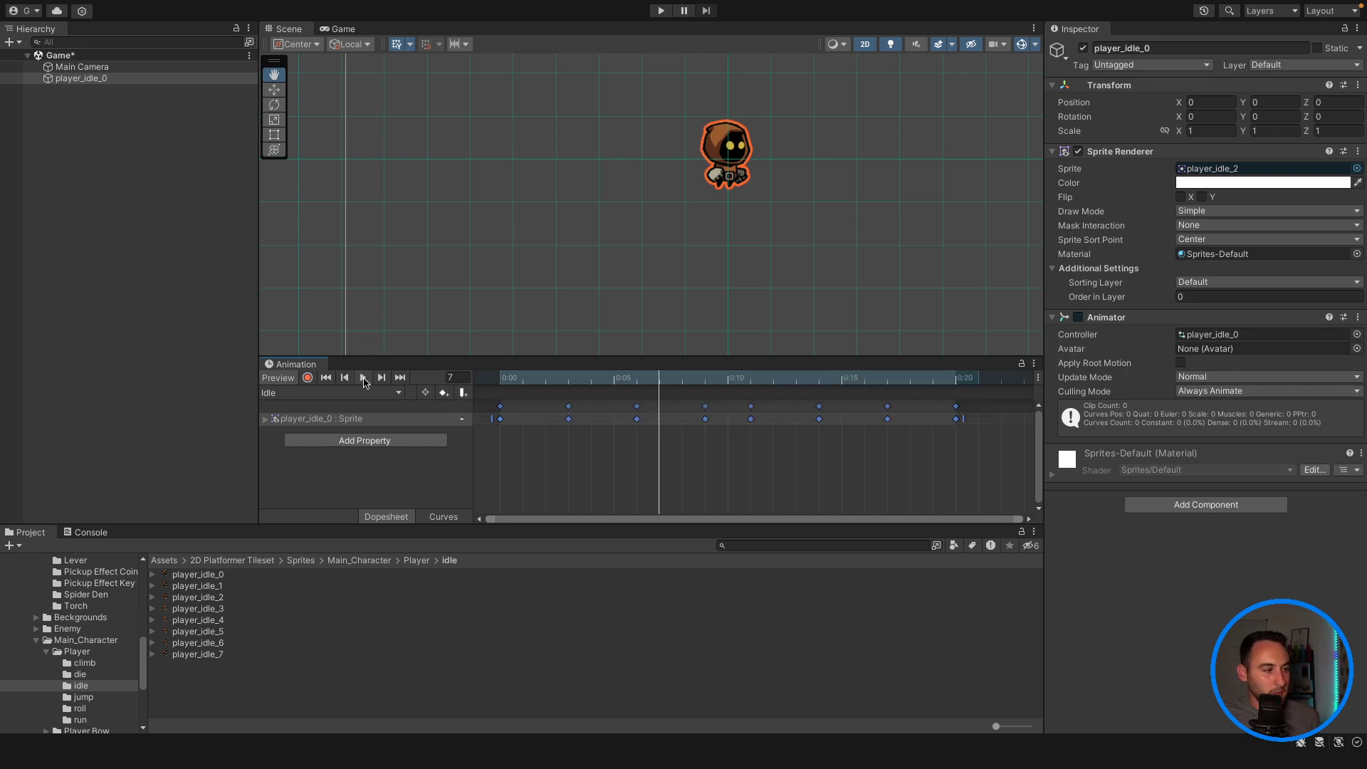
left_click(363, 378)
Step: Stretch the Idle clip's keyframes further so the last one falls at about 0:30, and play the result
scroll(626, 424, "down", 6)
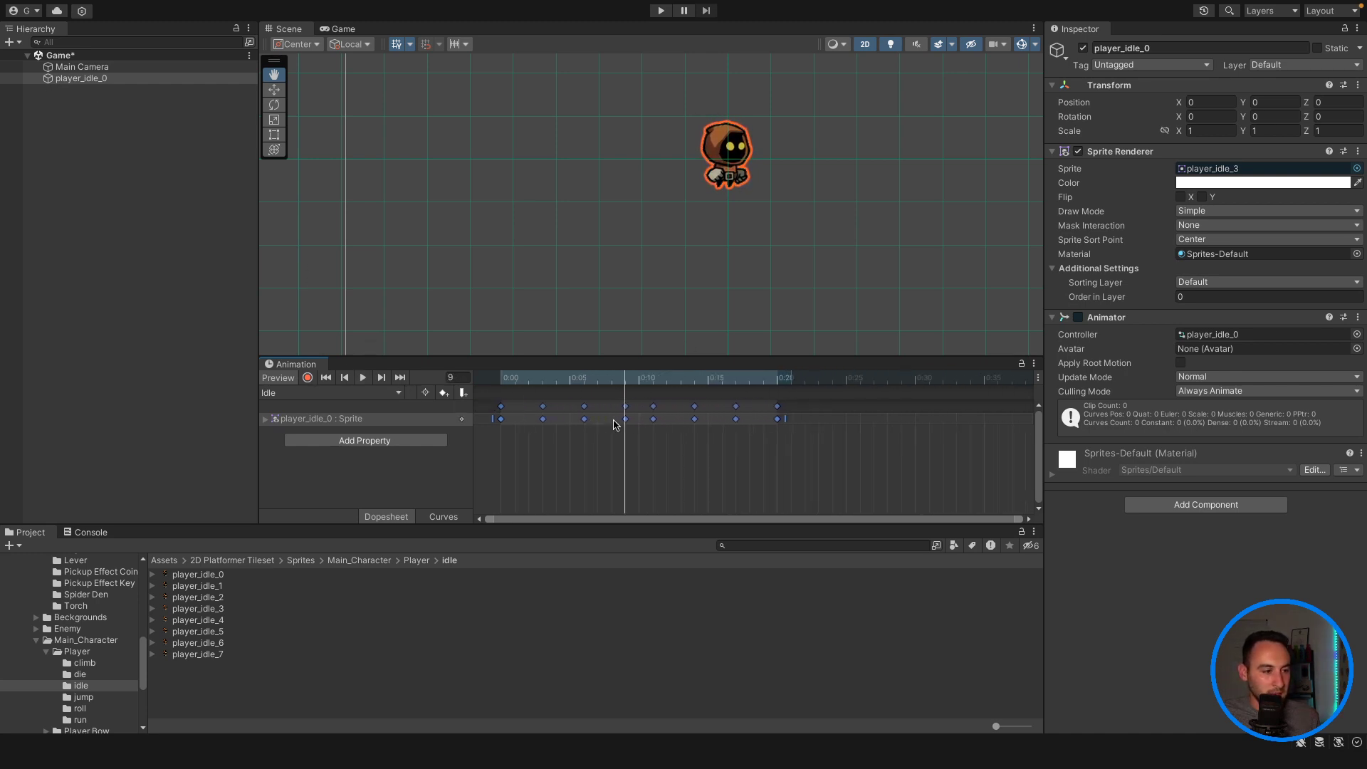
left_click_drag(656, 426, 733, 424)
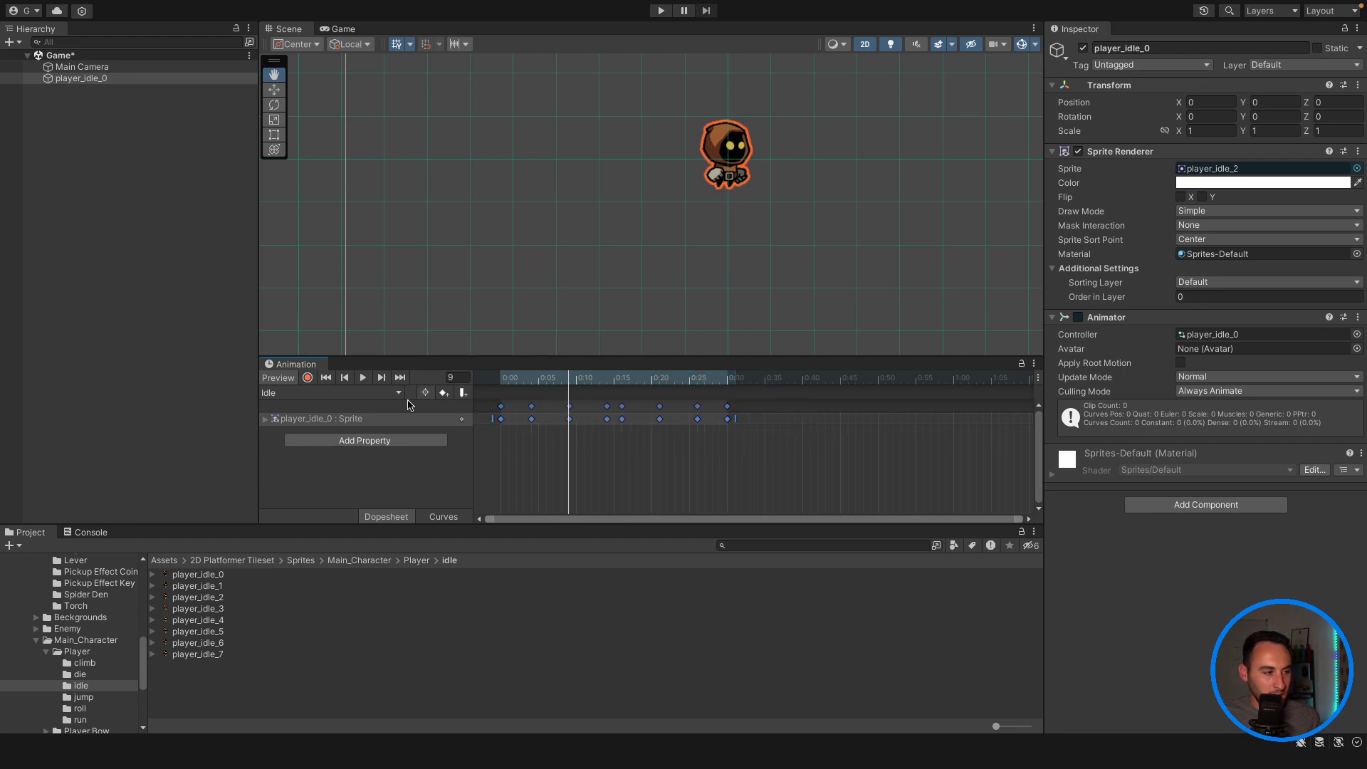
left_click(363, 378)
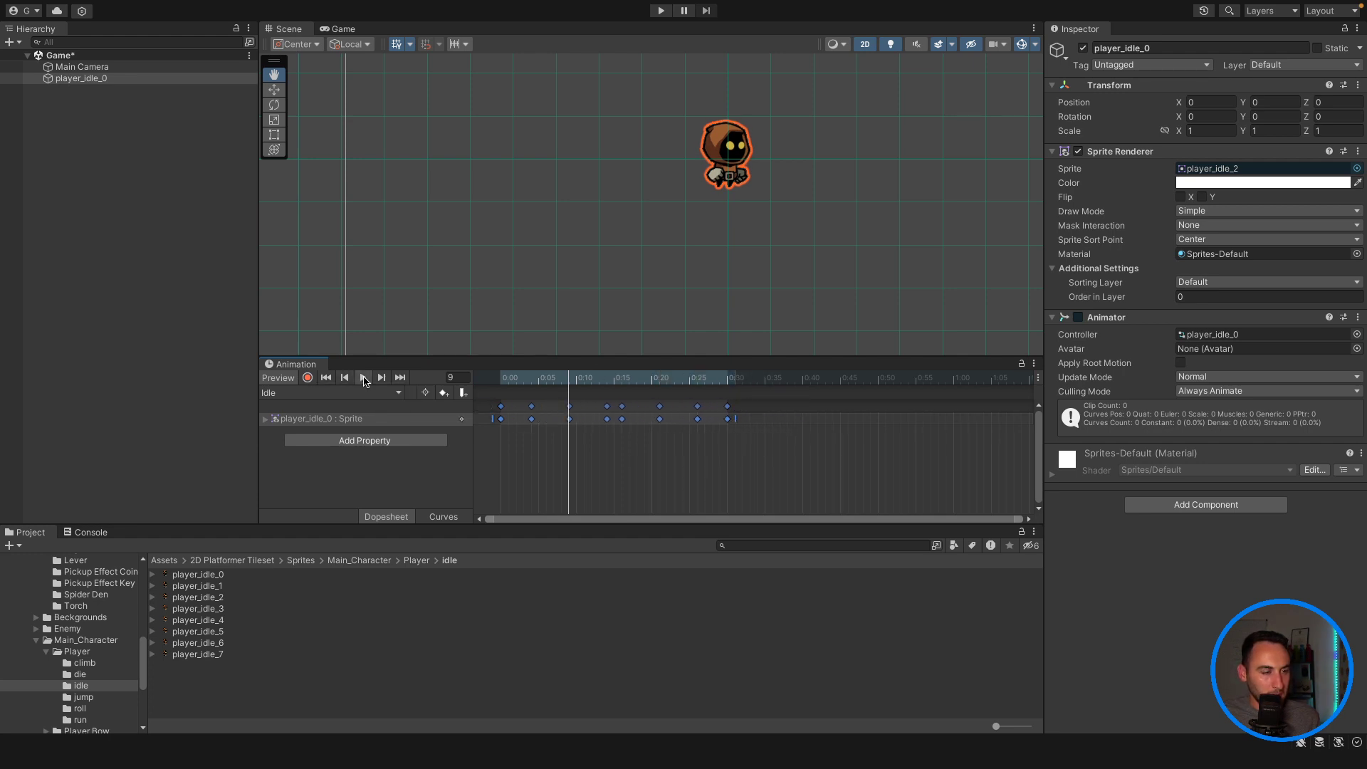
left_click(363, 378)
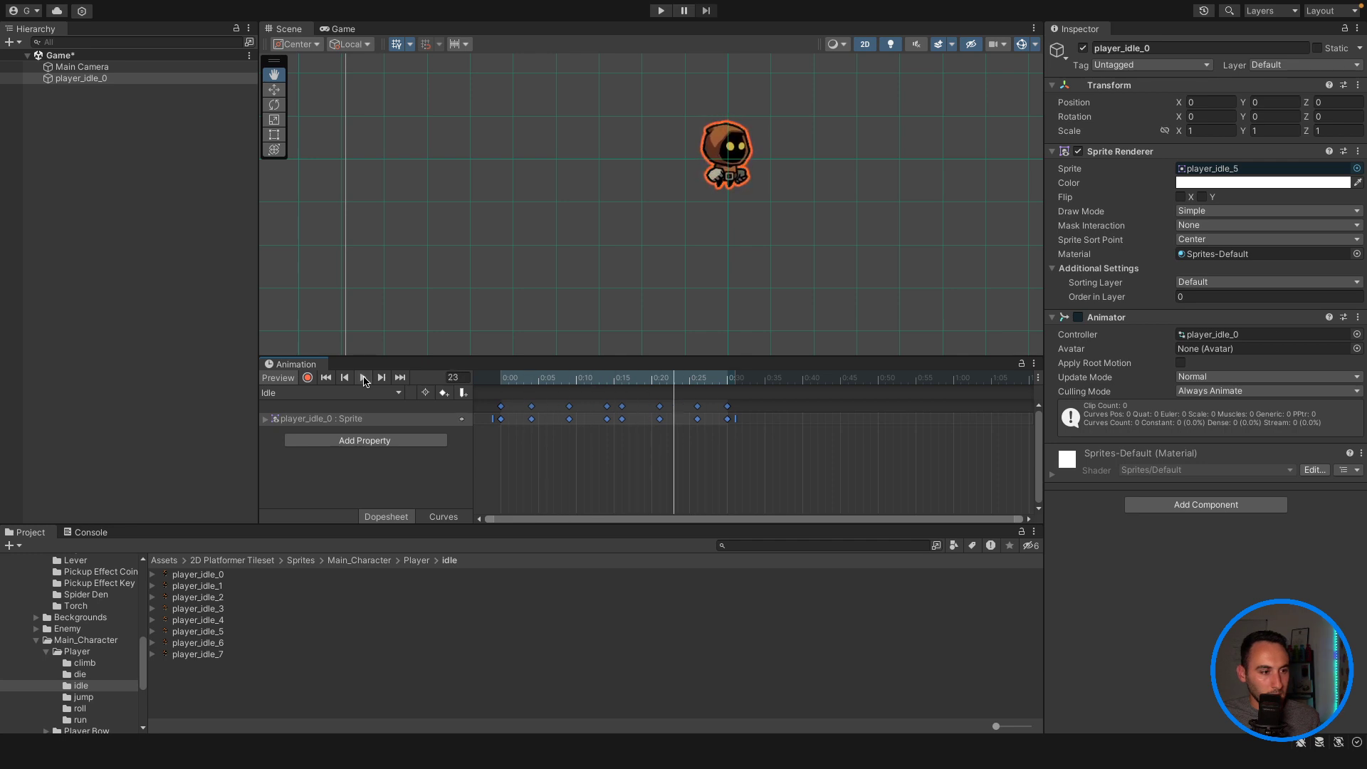
Step: Fine-tune the Idle clip's length by rescaling its keyframes to end at 0:32, previewing the playback
left_click_drag(736, 424, 772, 424)
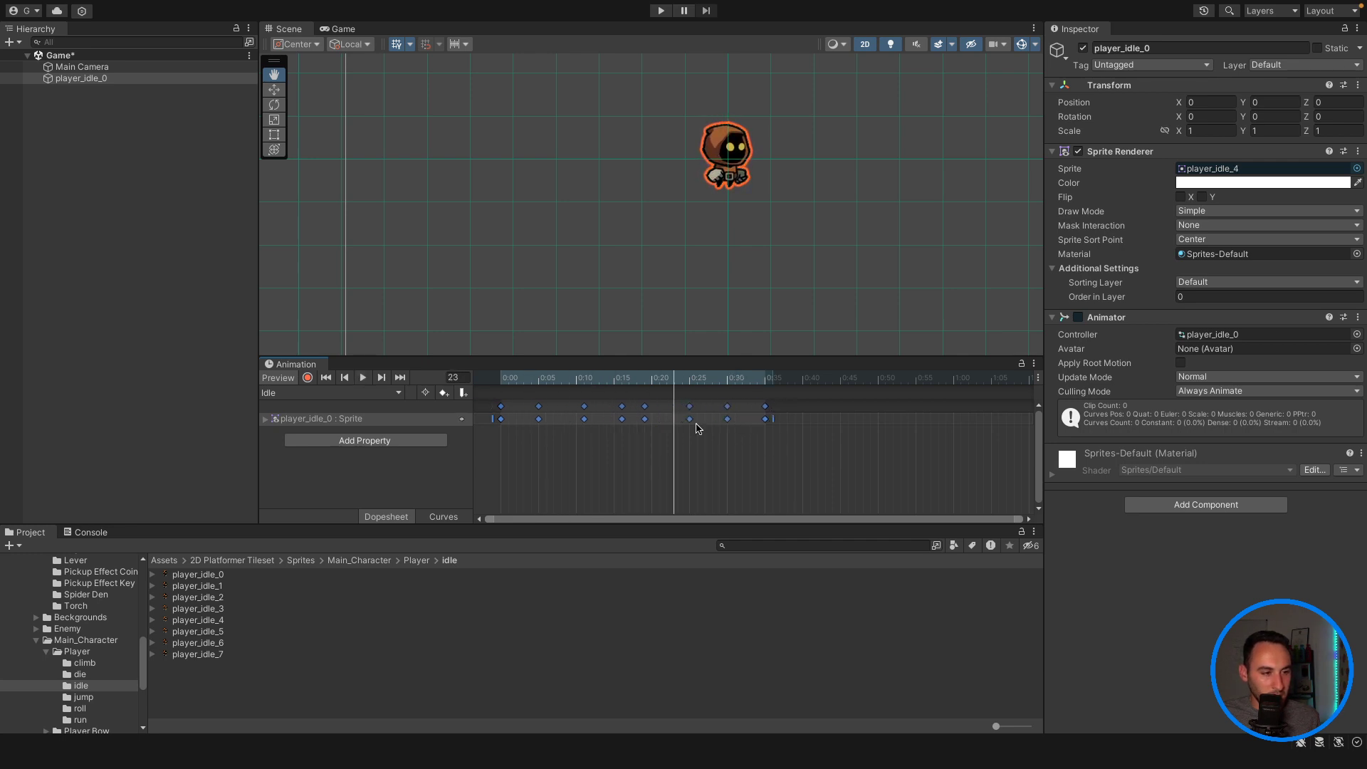
left_click(362, 379)
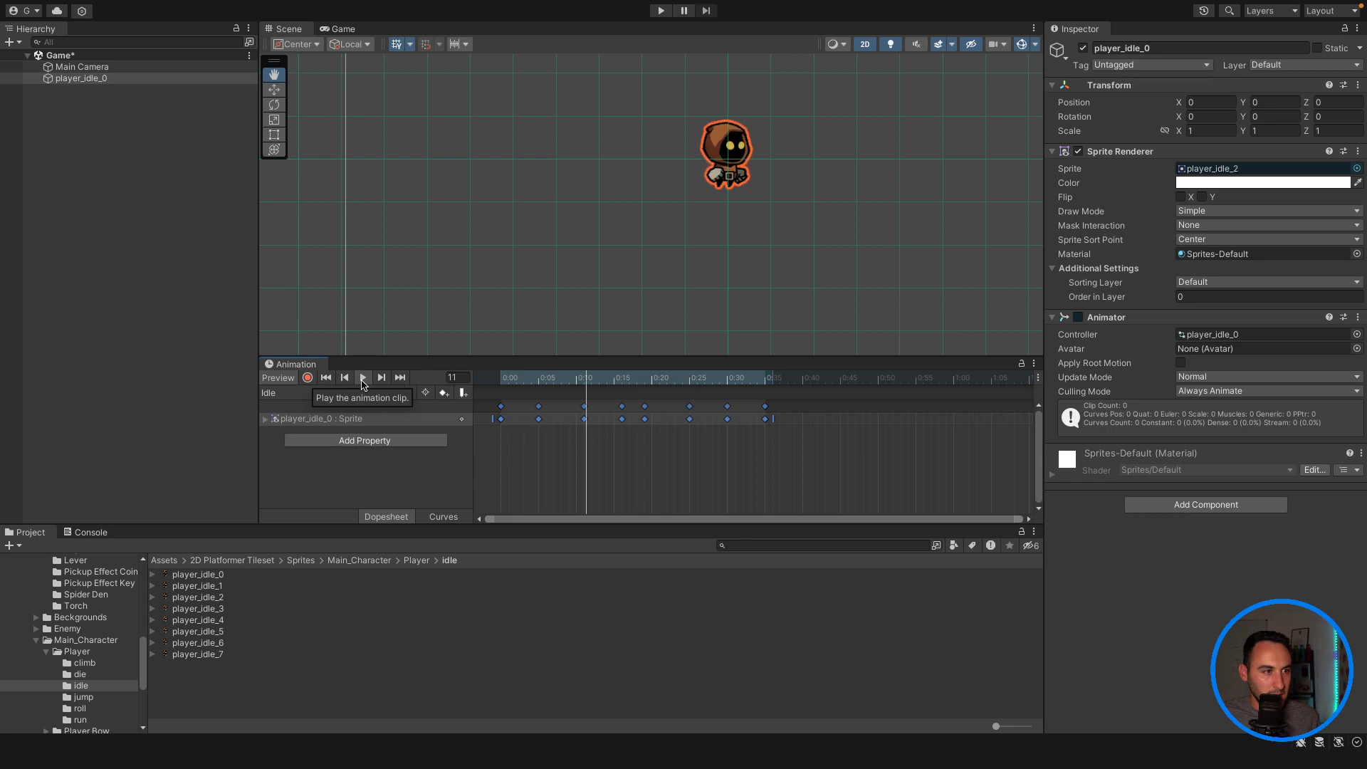
left_click_drag(773, 425, 750, 426)
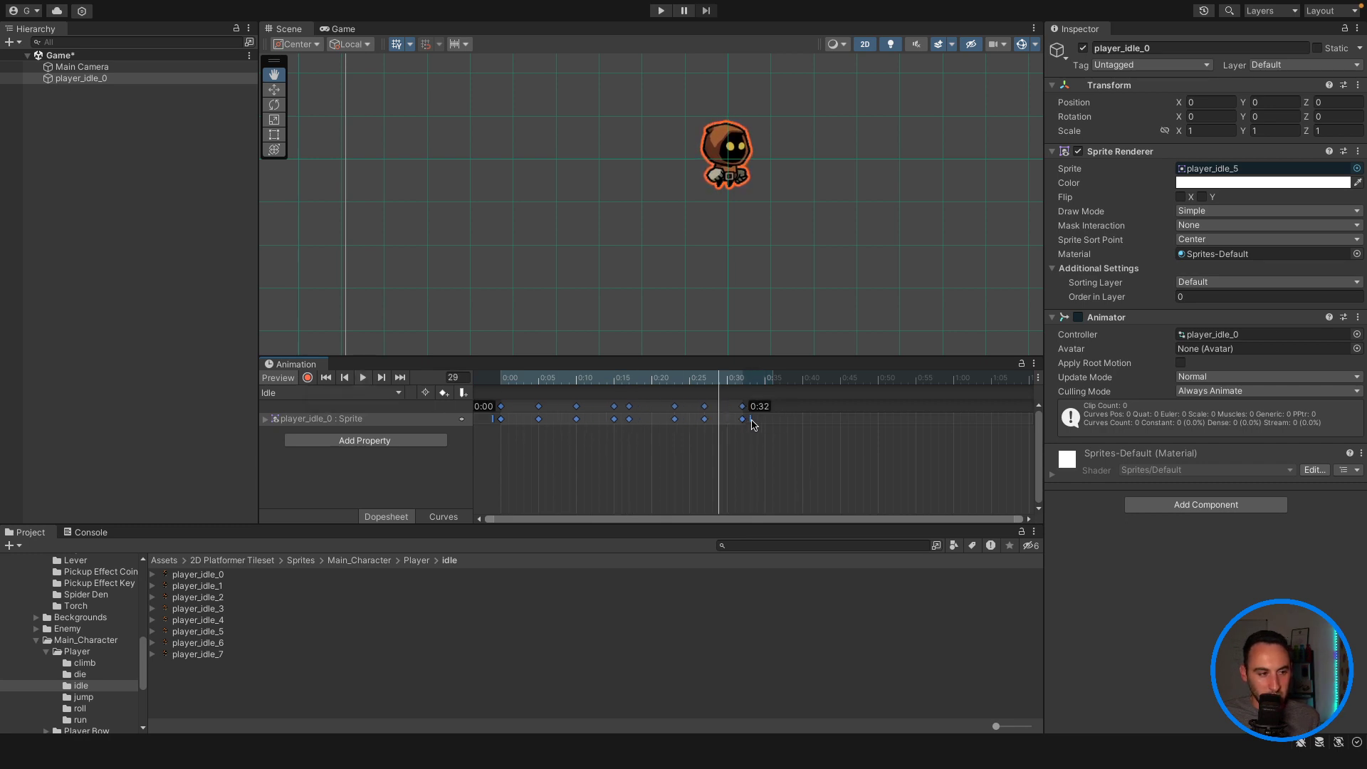
left_click(362, 378)
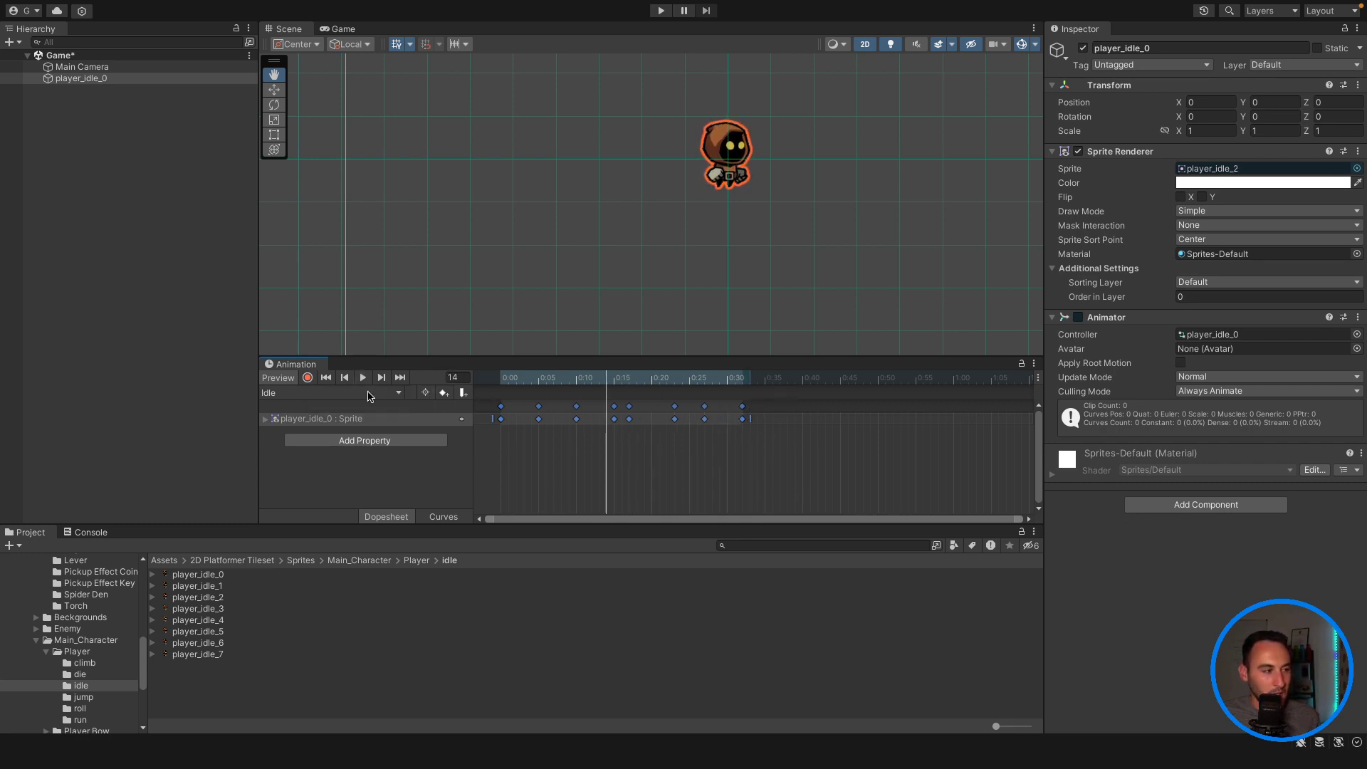
Step: Test the Idle animation in Play mode, enlarging the Game view by docking the Animation window beside the Console, and stop the game
left_click(236, 255)
left_click(661, 11)
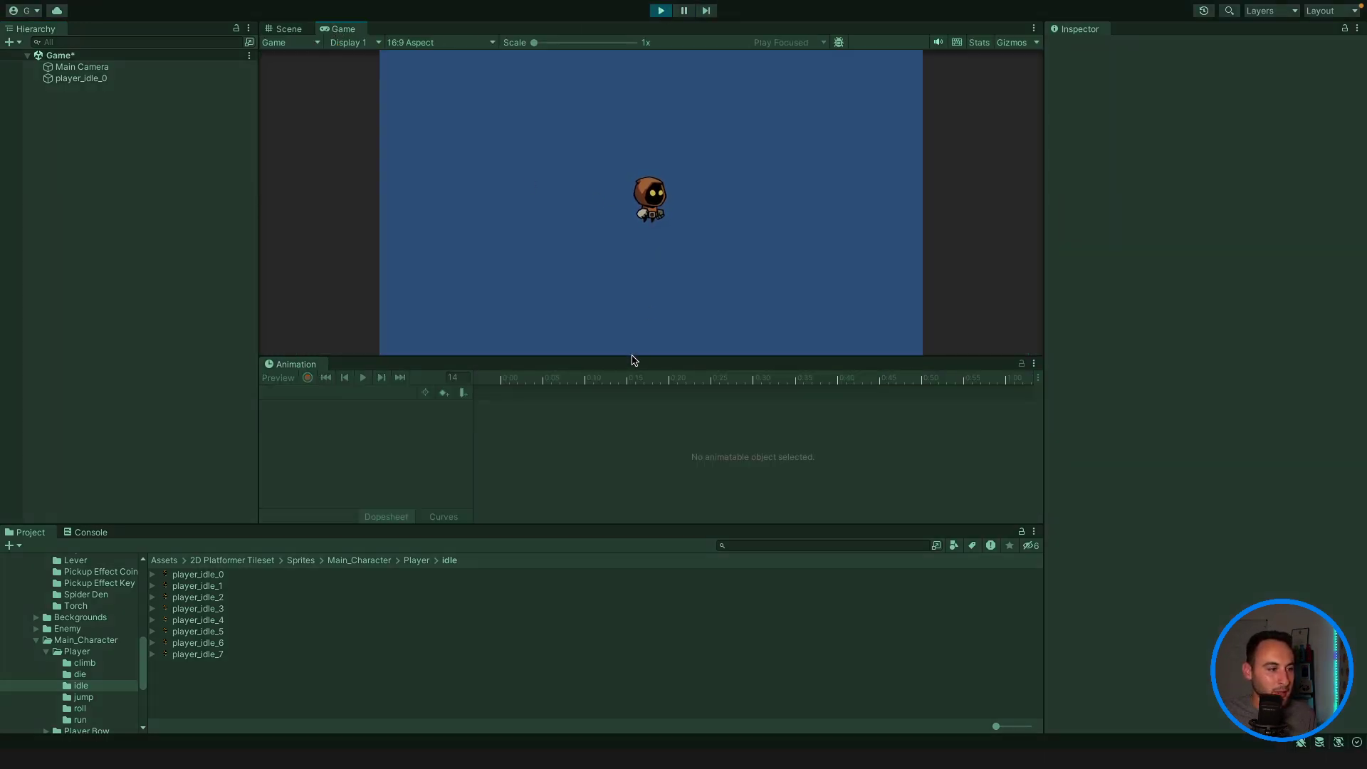
left_click_drag(632, 356, 622, 391)
left_click_drag(314, 399, 250, 533)
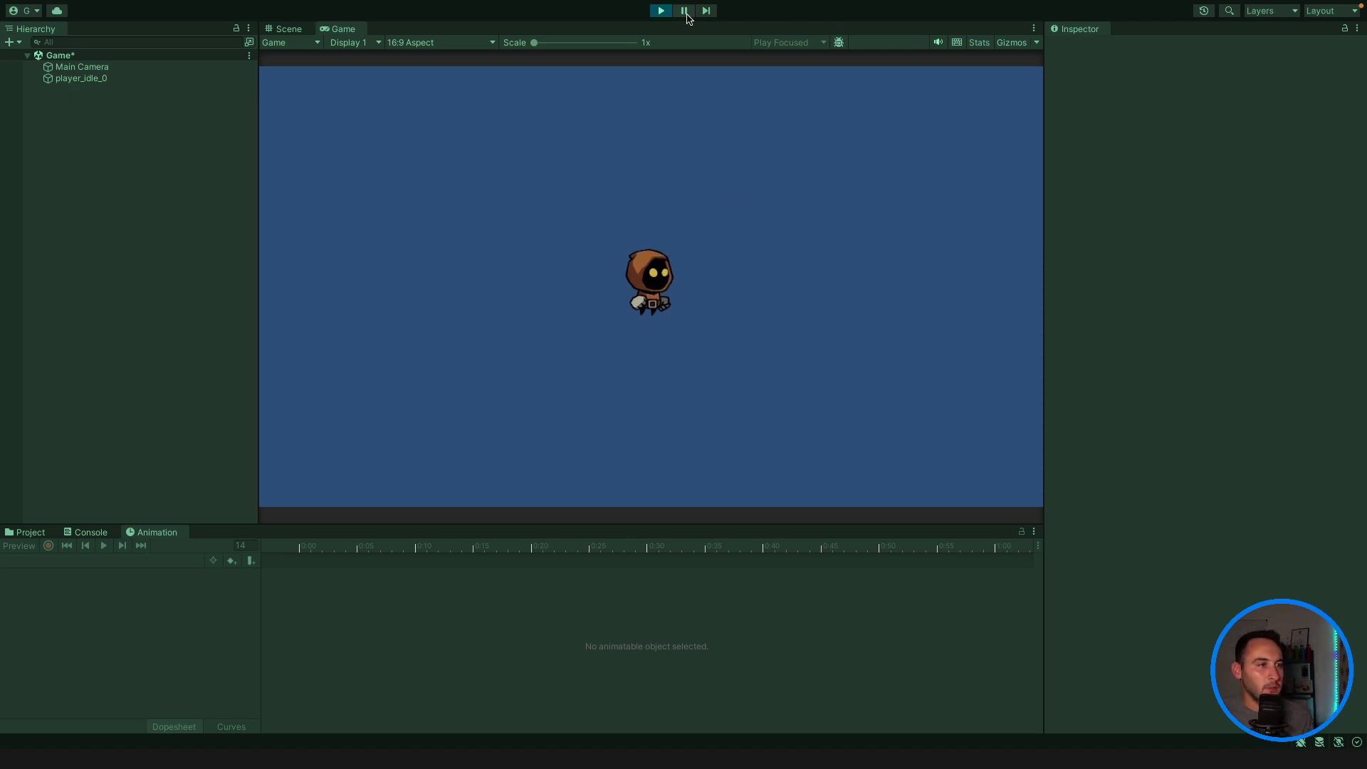
left_click(663, 11)
Step: Rename the player_idle_0 object to Player and give it the Player tag
left_click(131, 79)
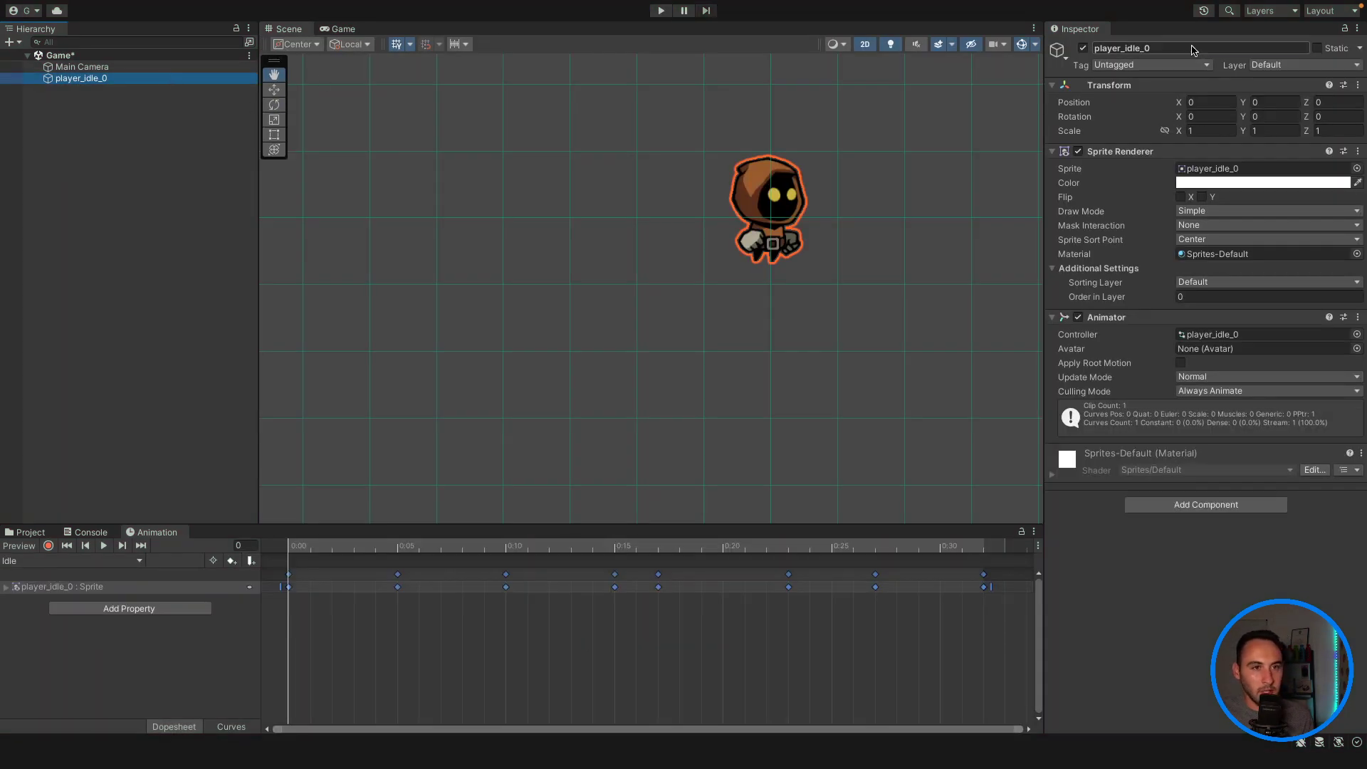
left_click(1194, 48)
type("Player")
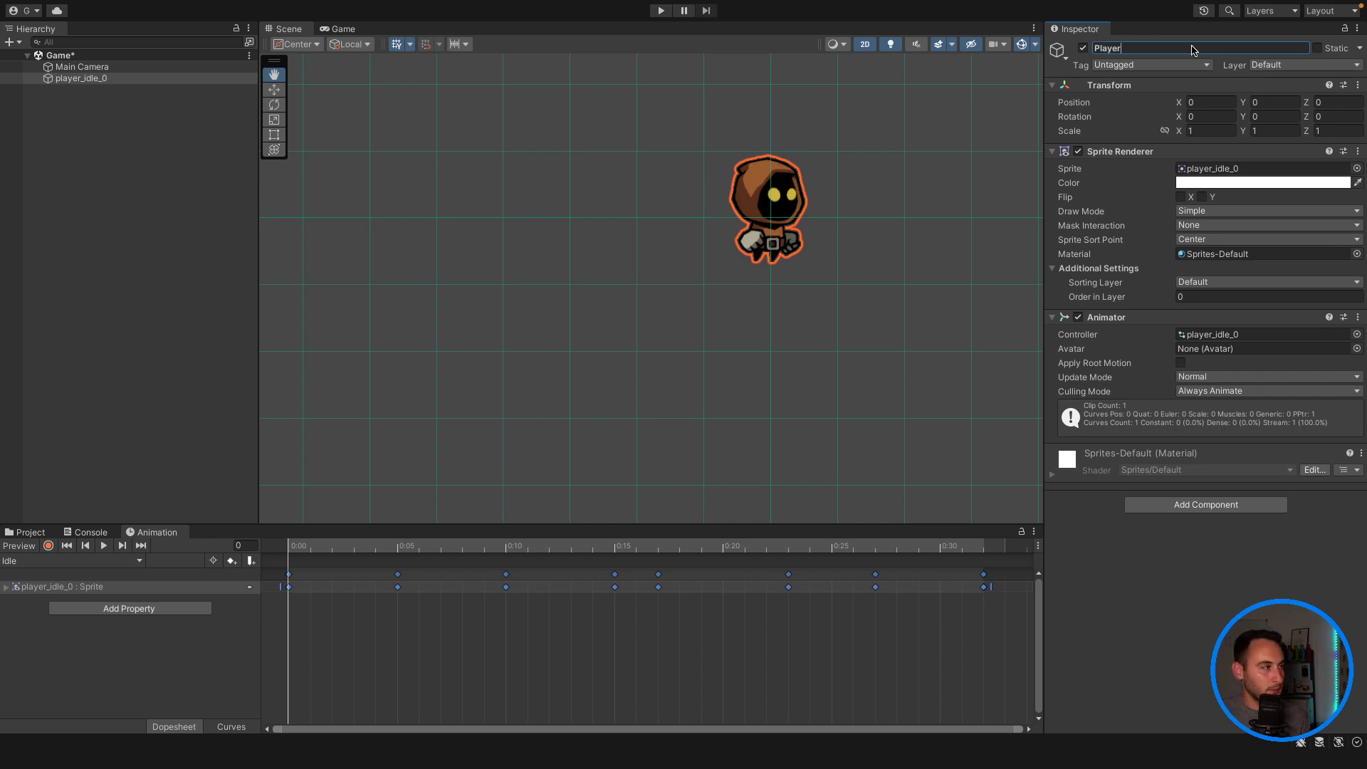
key("Return")
left_click(1182, 65)
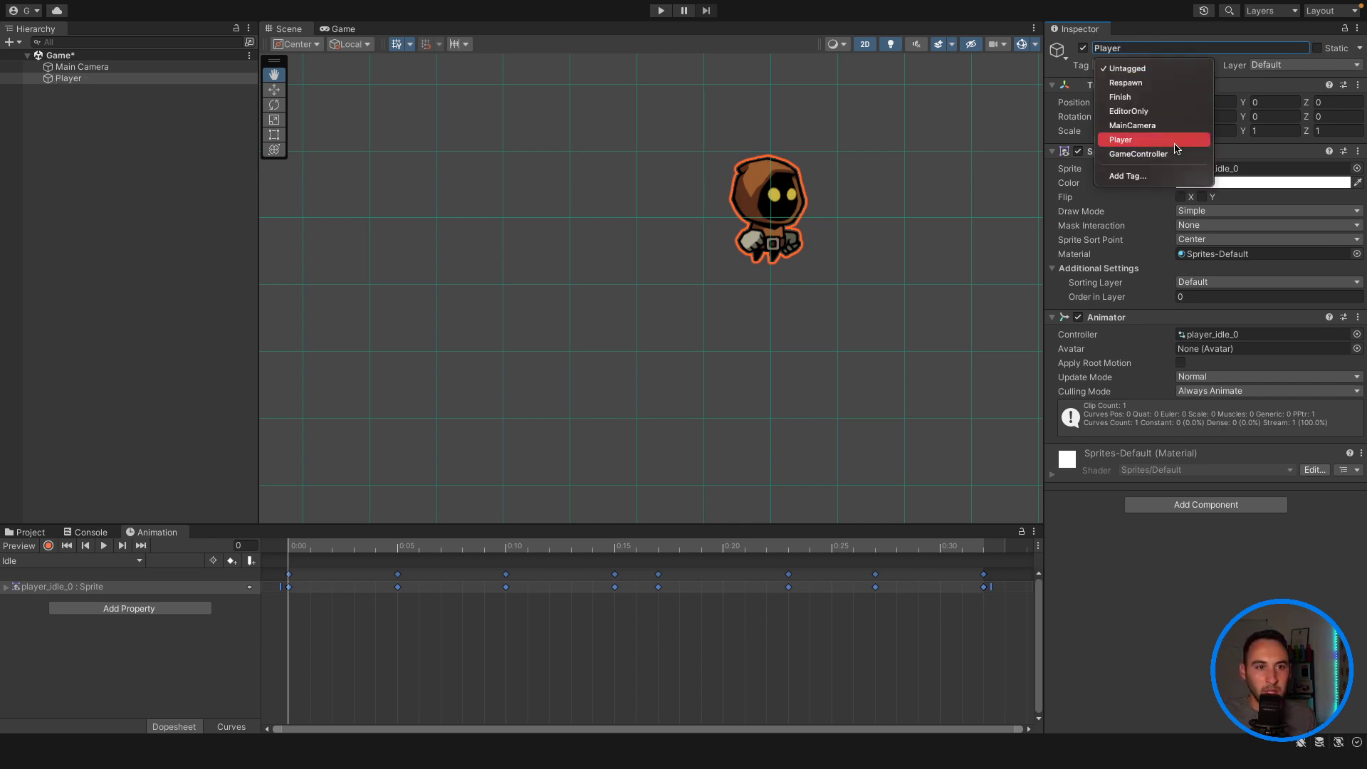
left_click(1175, 142)
Step: Add a new layer named Player as User Layer 3
left_click(1287, 67)
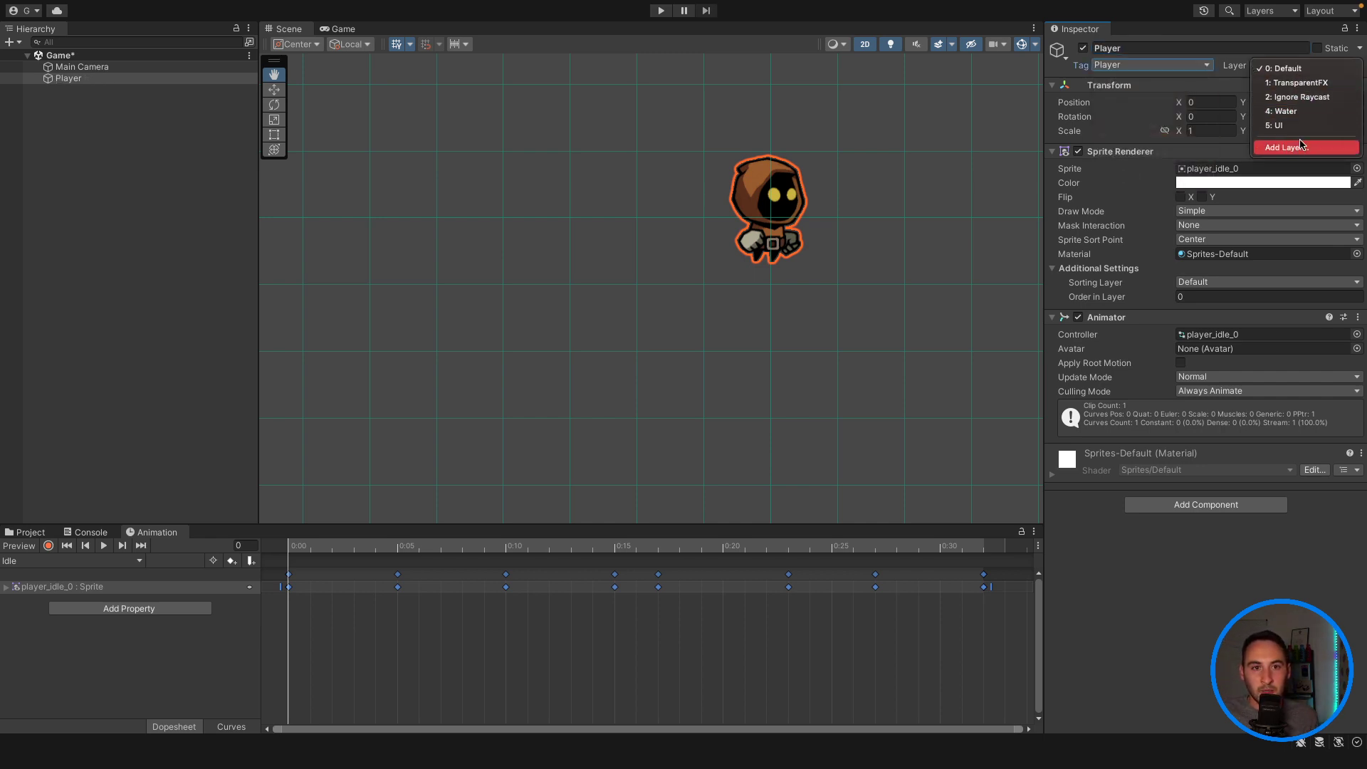
left_click(1290, 71)
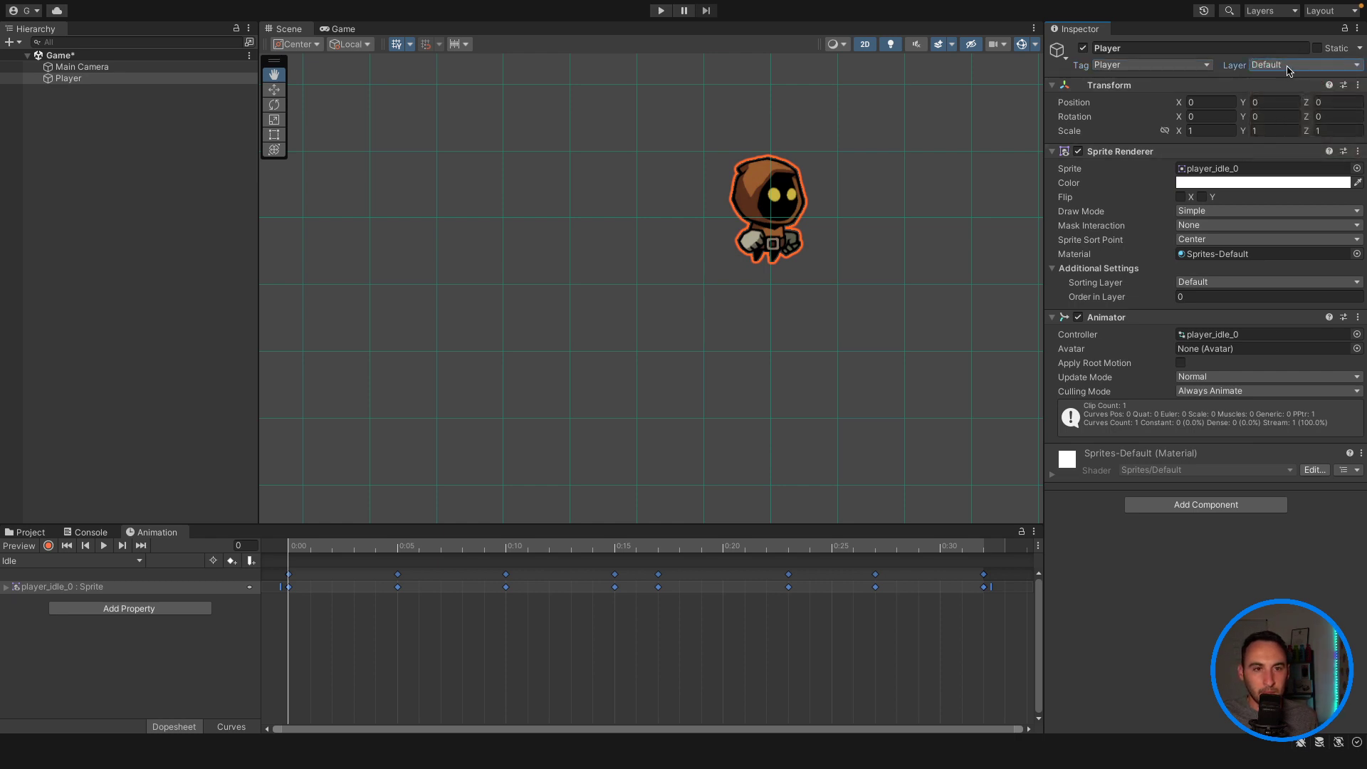
left_click(1289, 68)
left_click(1299, 150)
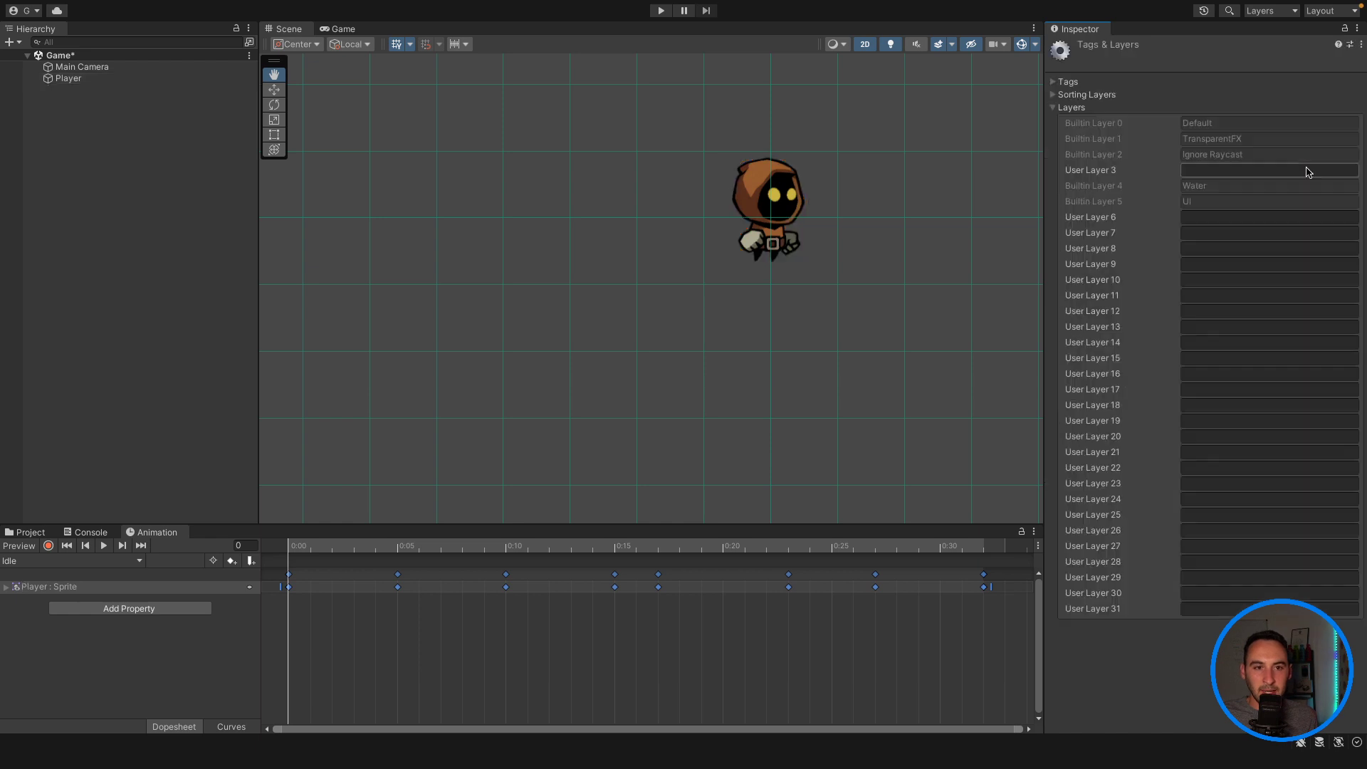
left_click(1274, 172)
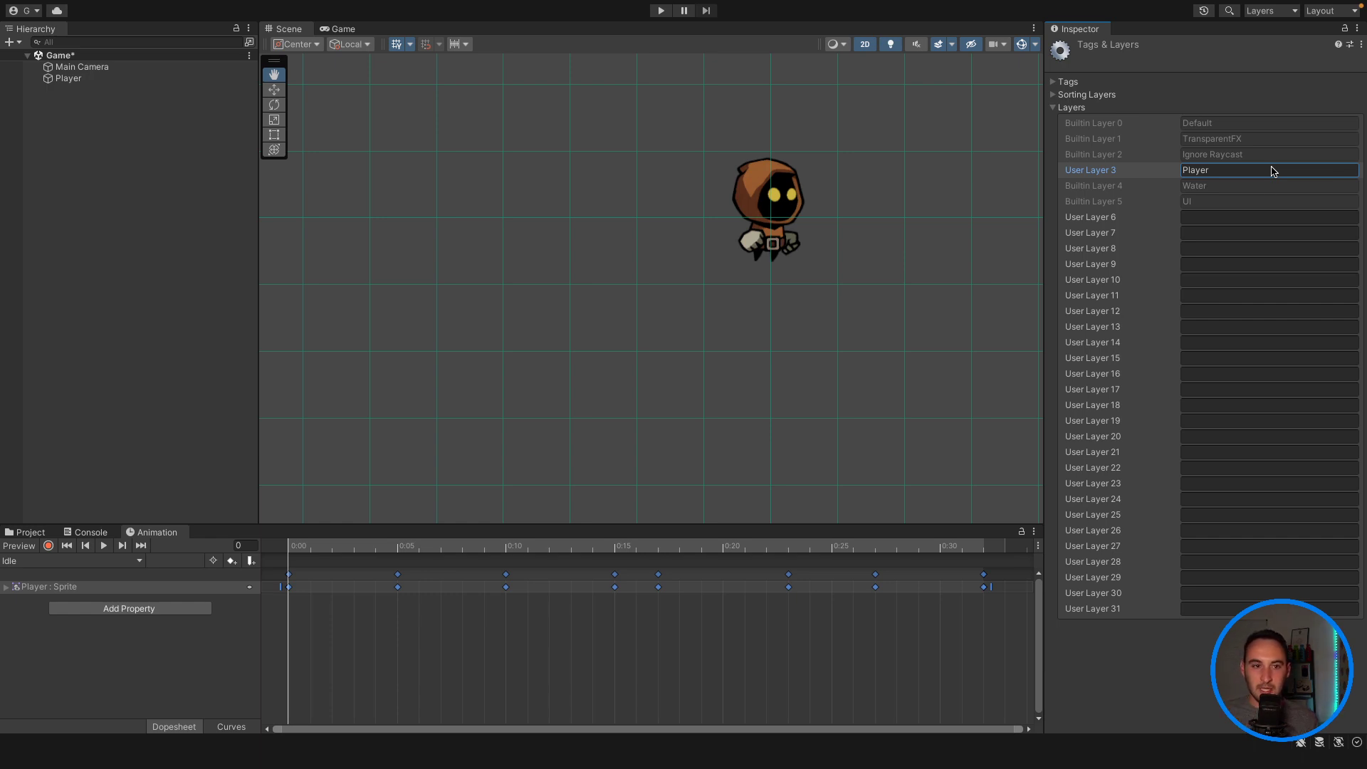
left_click(1174, 202)
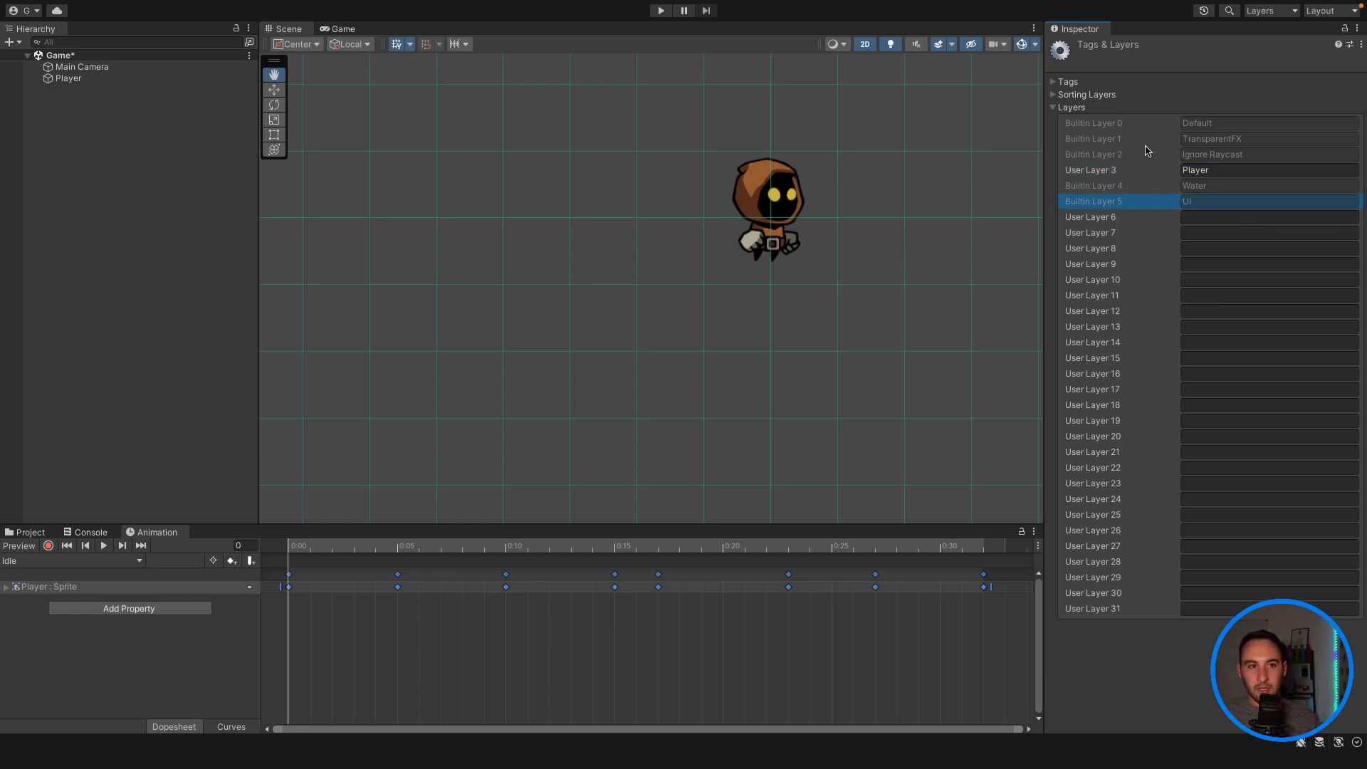
Step: Add a new sorting layer named Player below the Default one
left_click(1054, 107)
left_click(1053, 95)
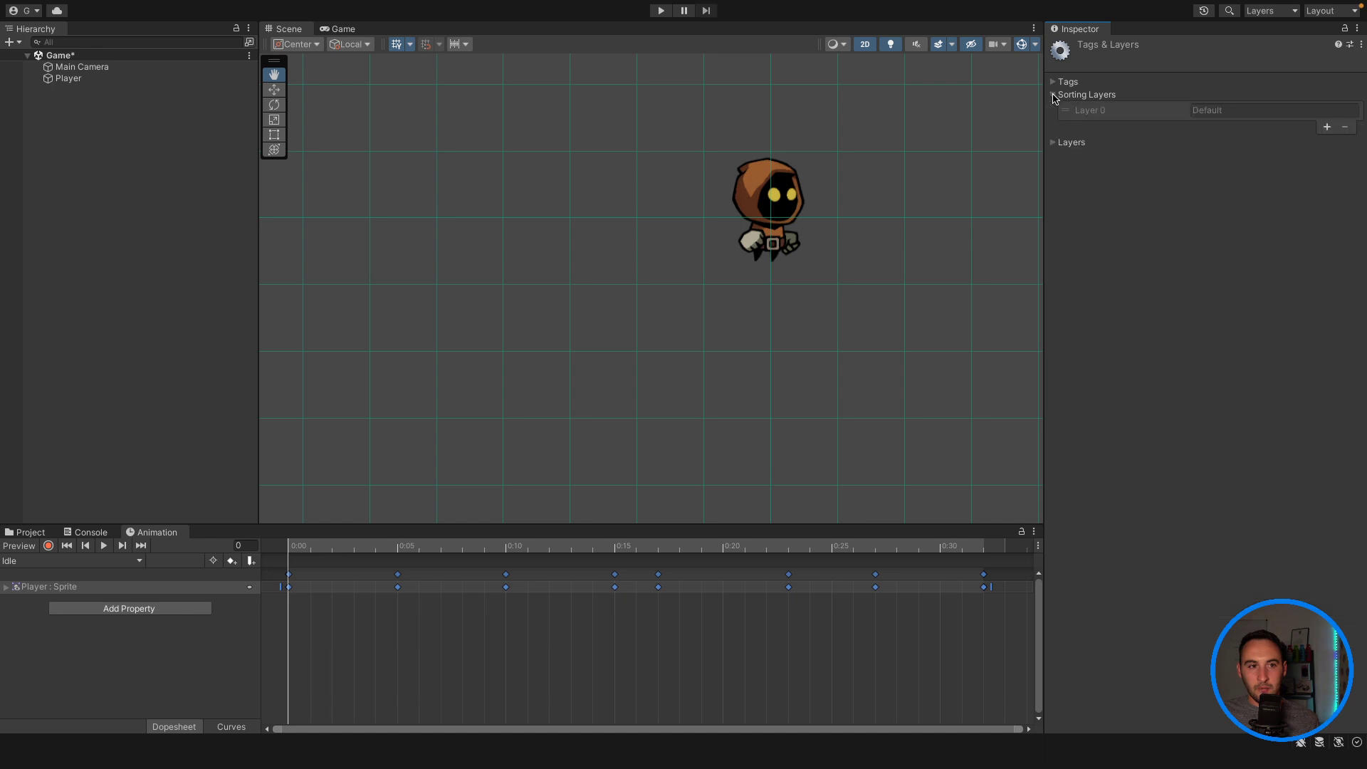
left_click(1330, 125)
left_click(1269, 125)
key("BackSpace")
key("BackSpace")
key("BackSpace")
key("BackSpace")
key("BackSpace")
key("BackSpace")
key("BackSpace")
key("BackSpace")
key("BackSpace")
key("BackSpace")
key("BackSpace")
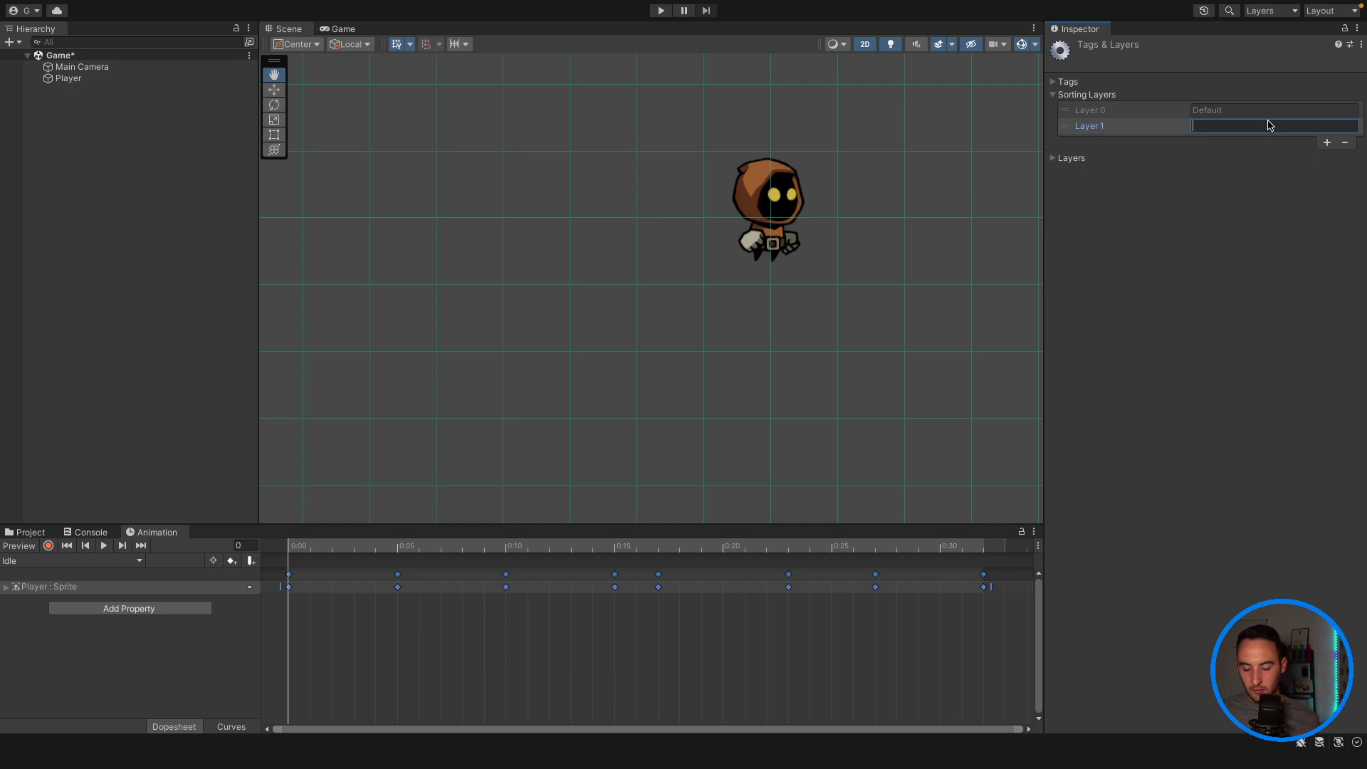
type("Player")
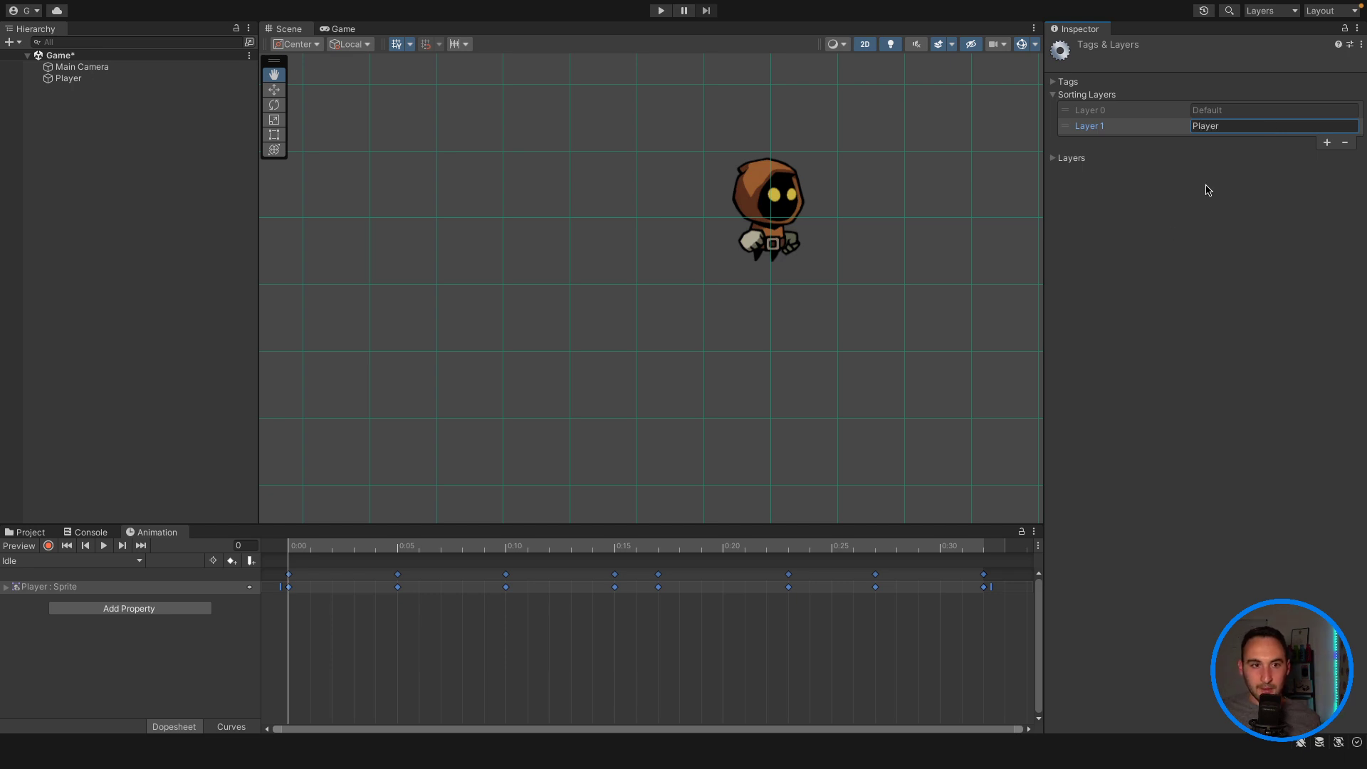
key("Return")
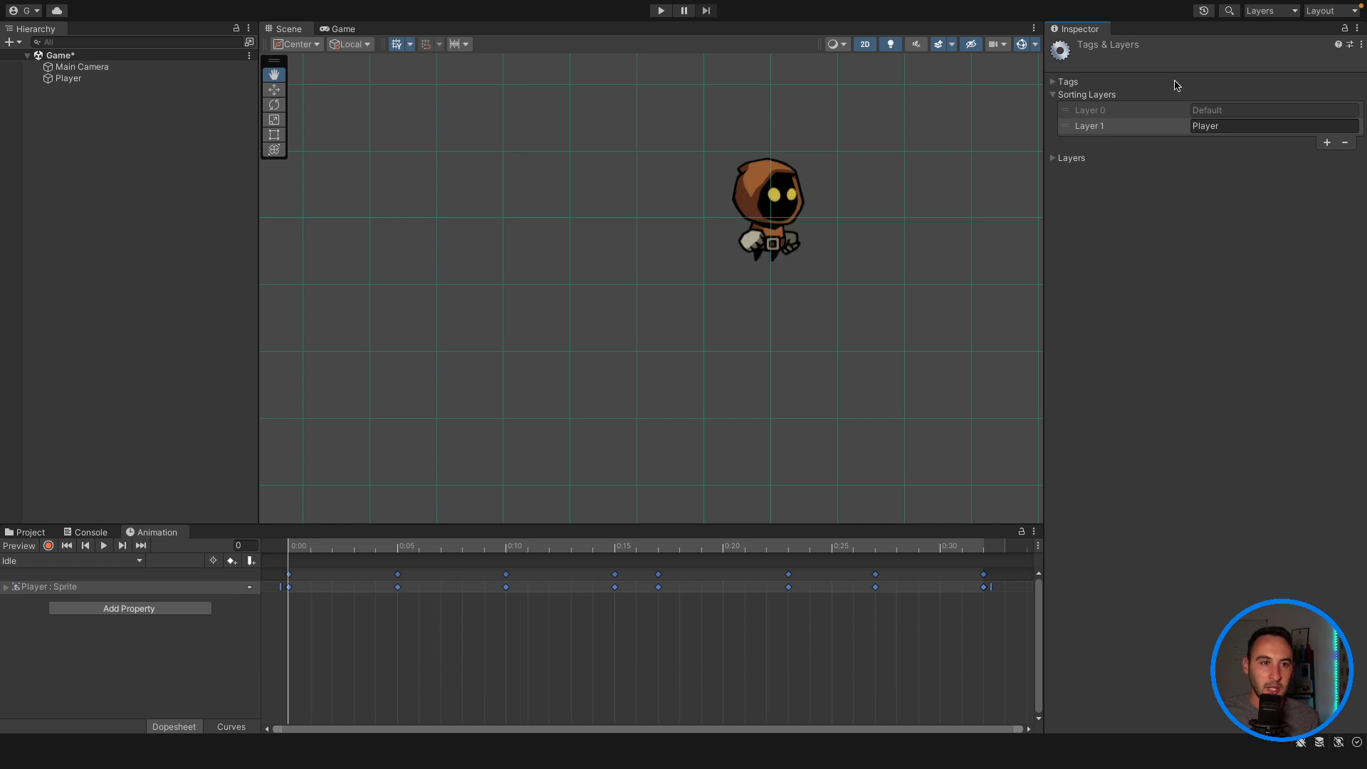
Step: Review the tags and layers lists, and assign the Player object to the Player layer
left_click(1054, 83)
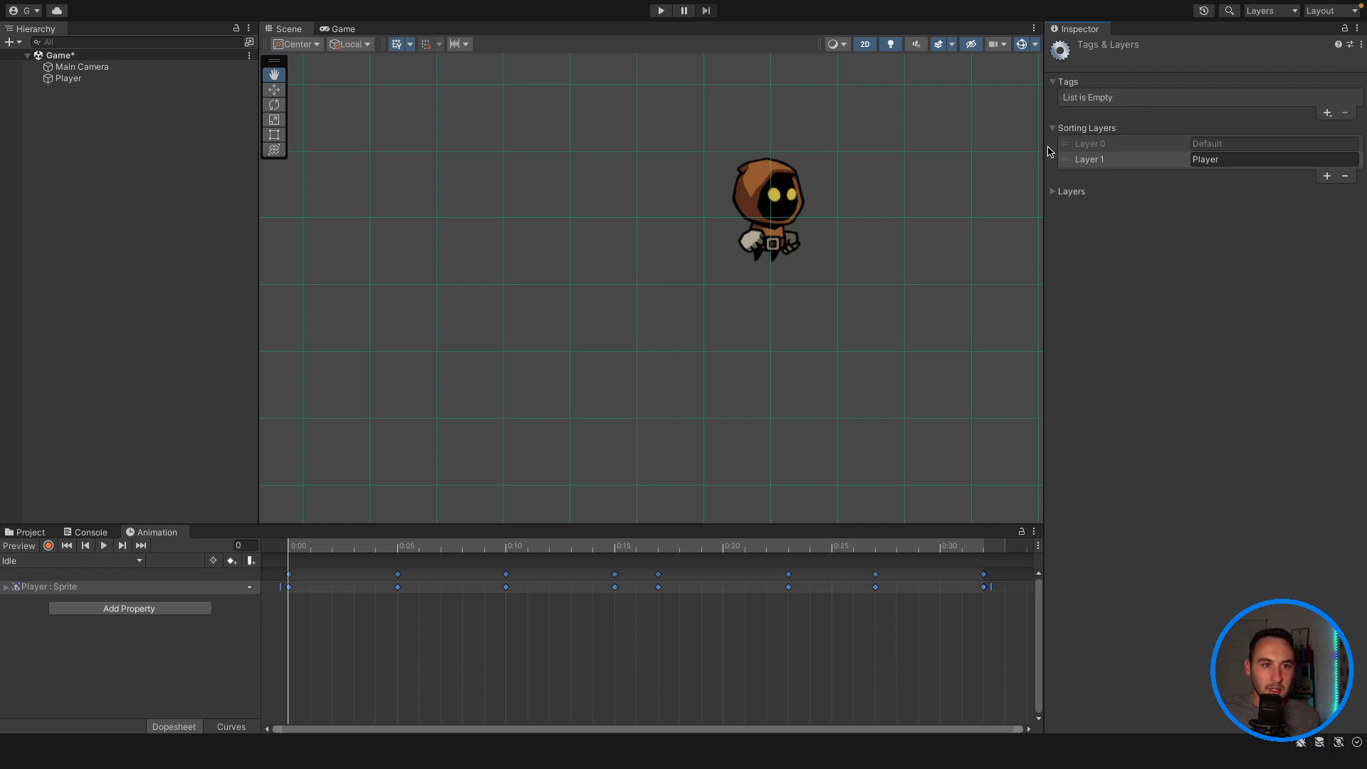
left_click(1053, 191)
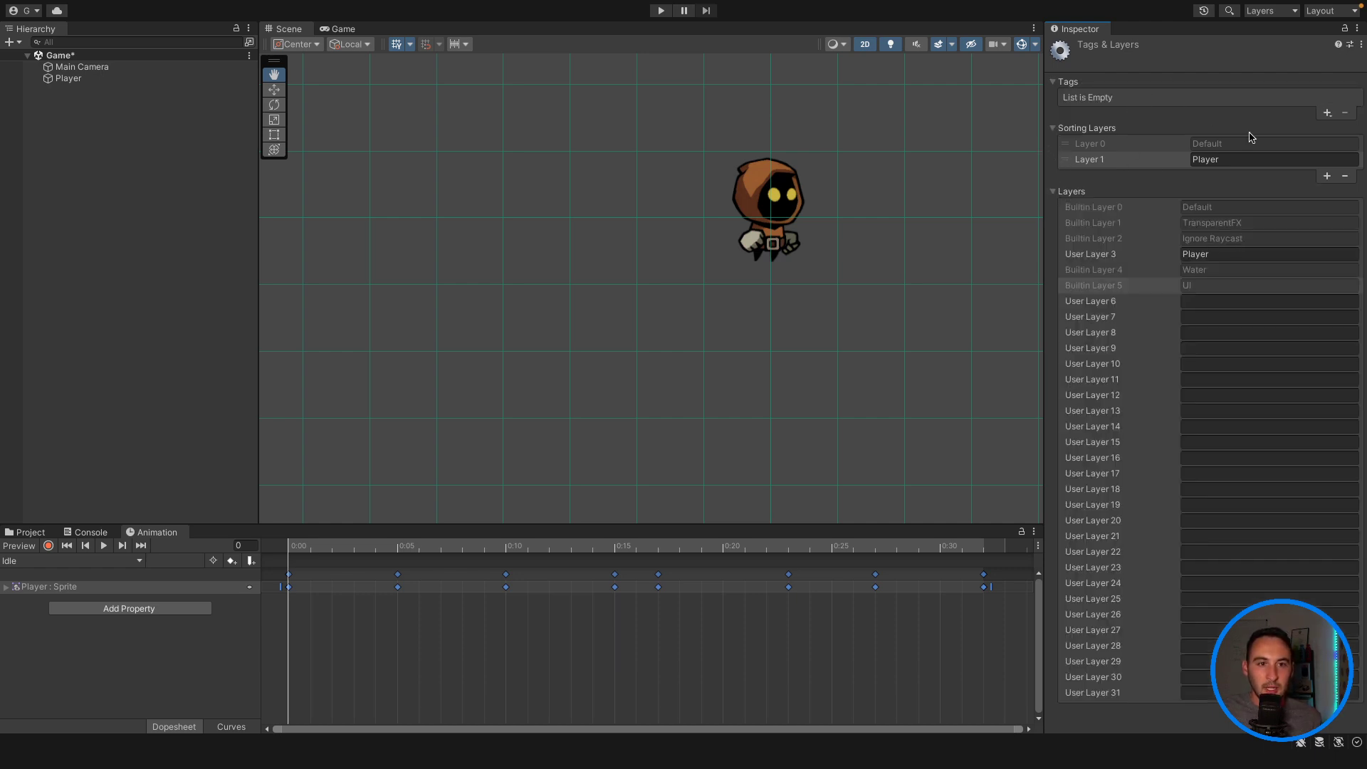
left_click(99, 79)
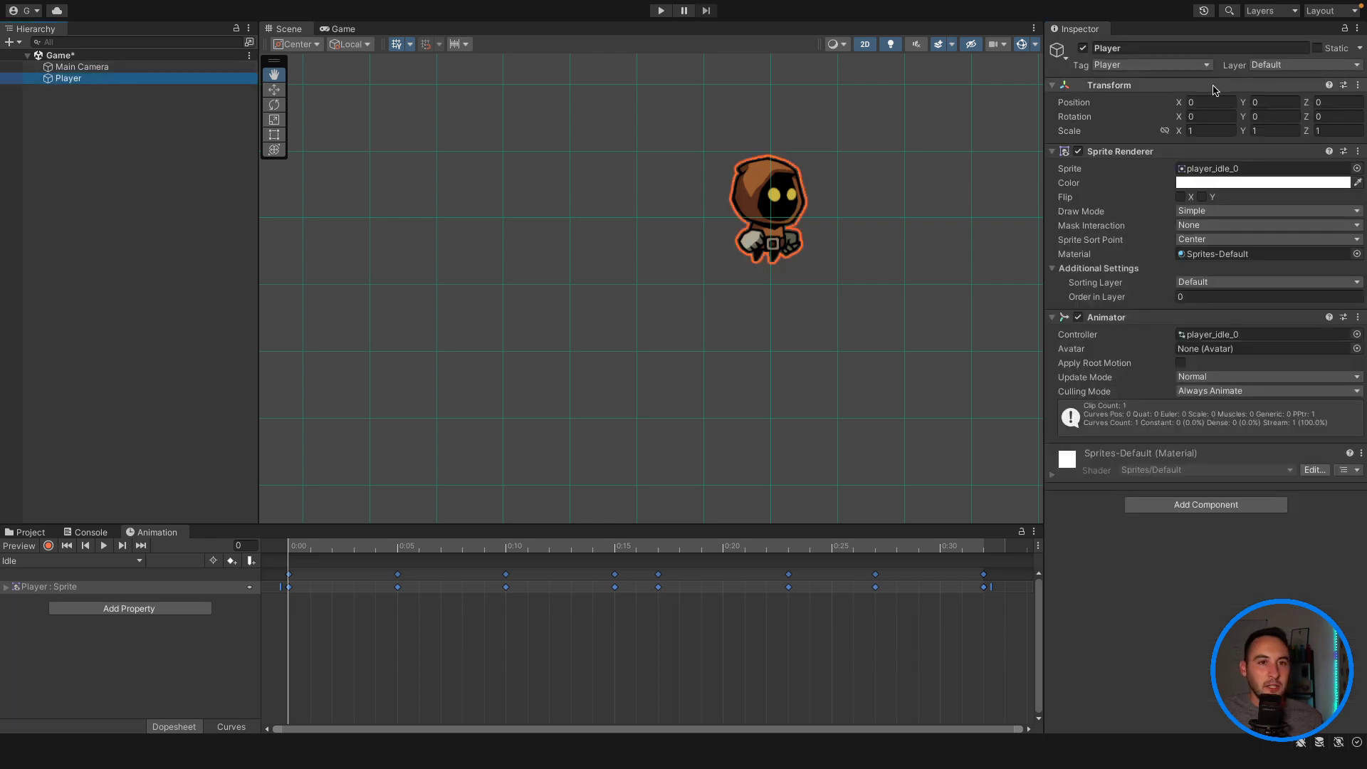
left_click(1289, 66)
left_click(1282, 111)
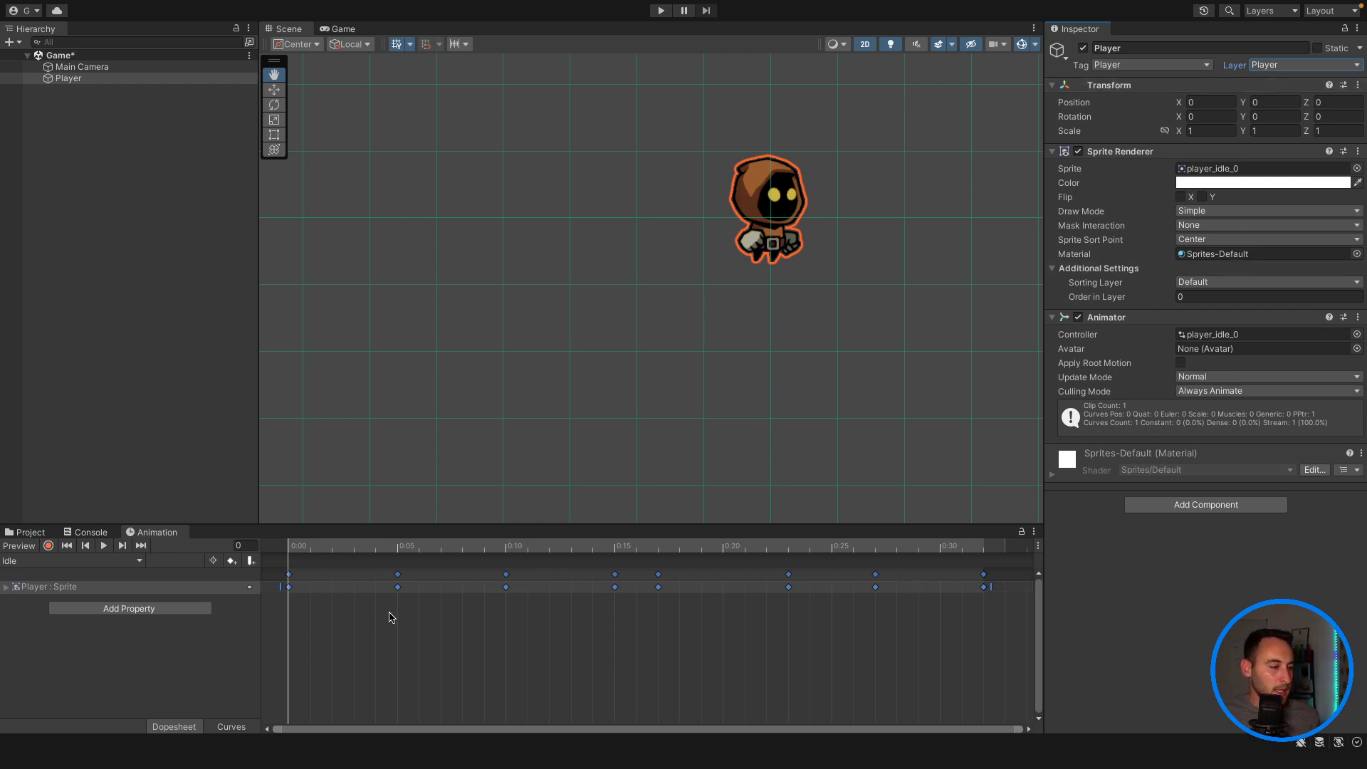
Step: Create a new animation clip named run for the Player object, saved in the idle folder
scroll(391, 617, "down", 6)
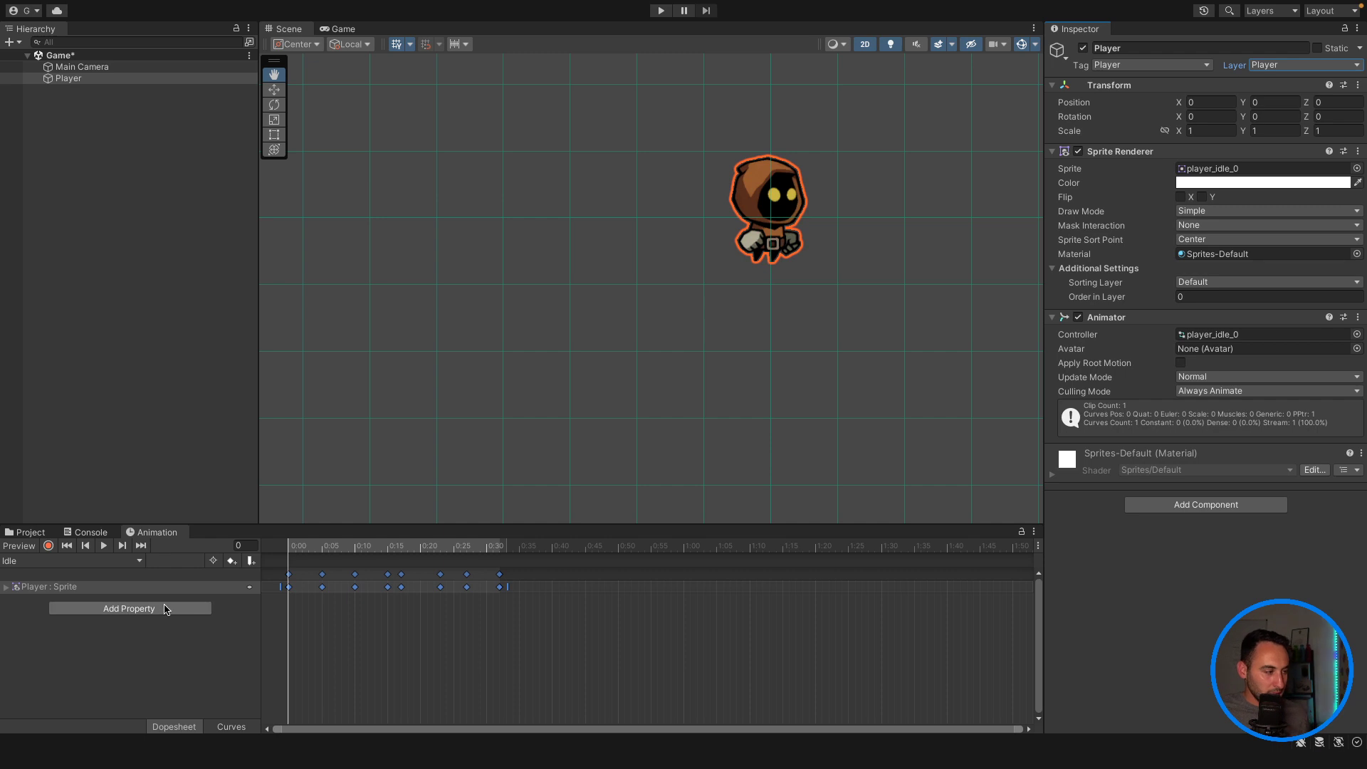
left_click(139, 563)
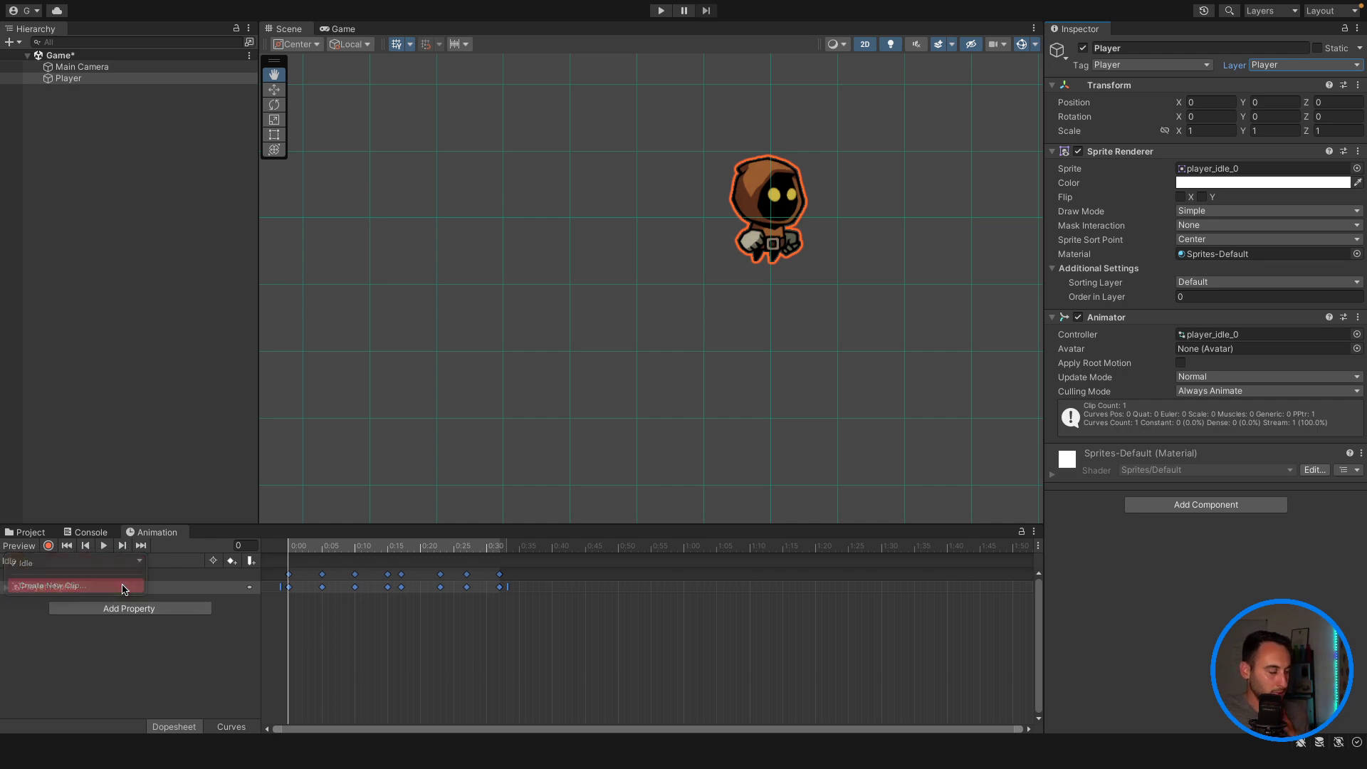
left_click(124, 587)
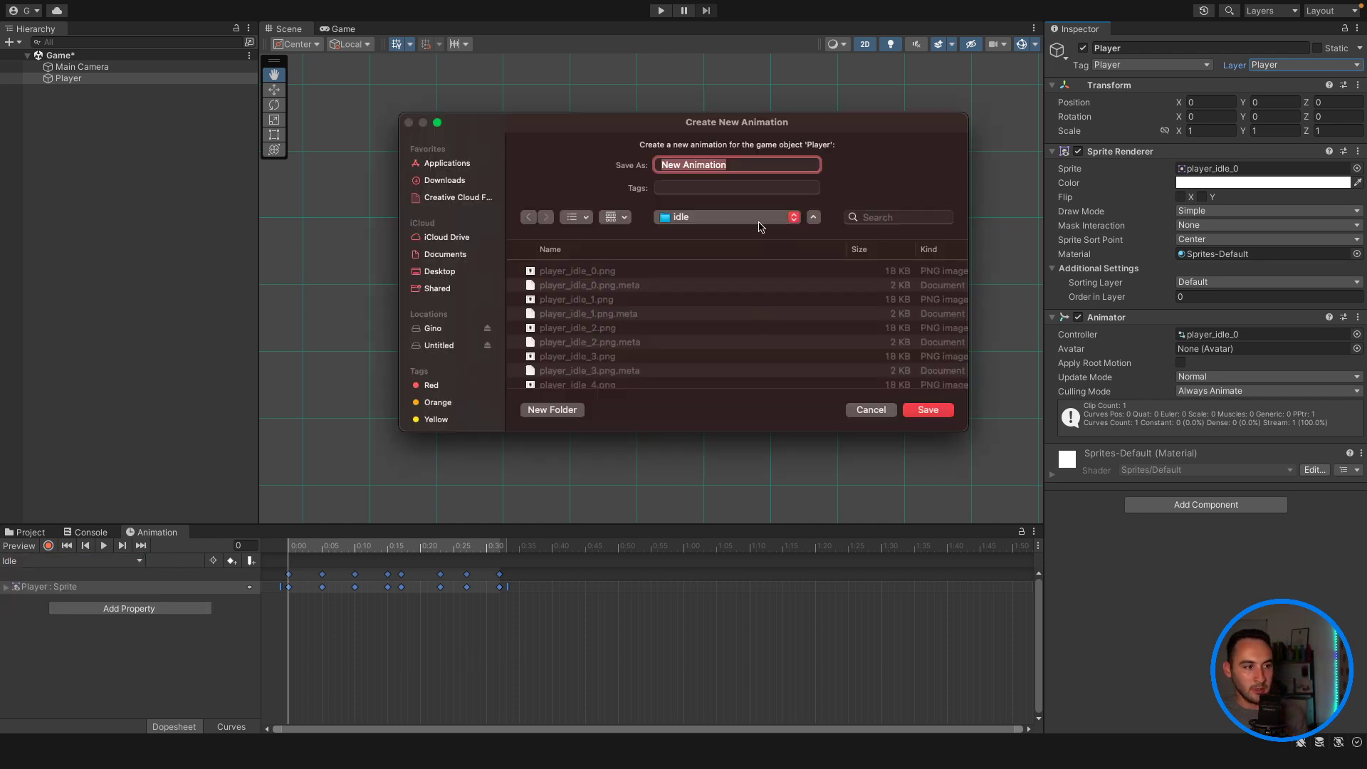
type("run")
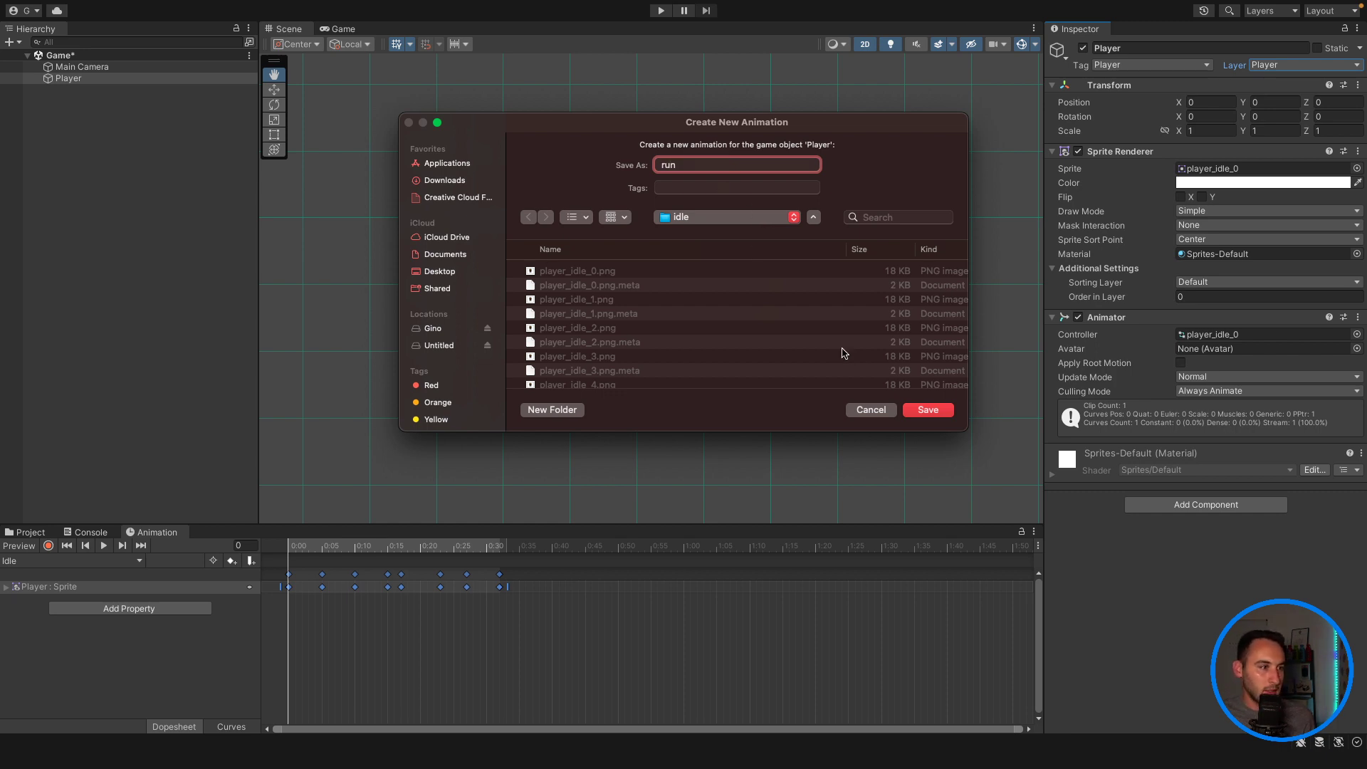
left_click(908, 418)
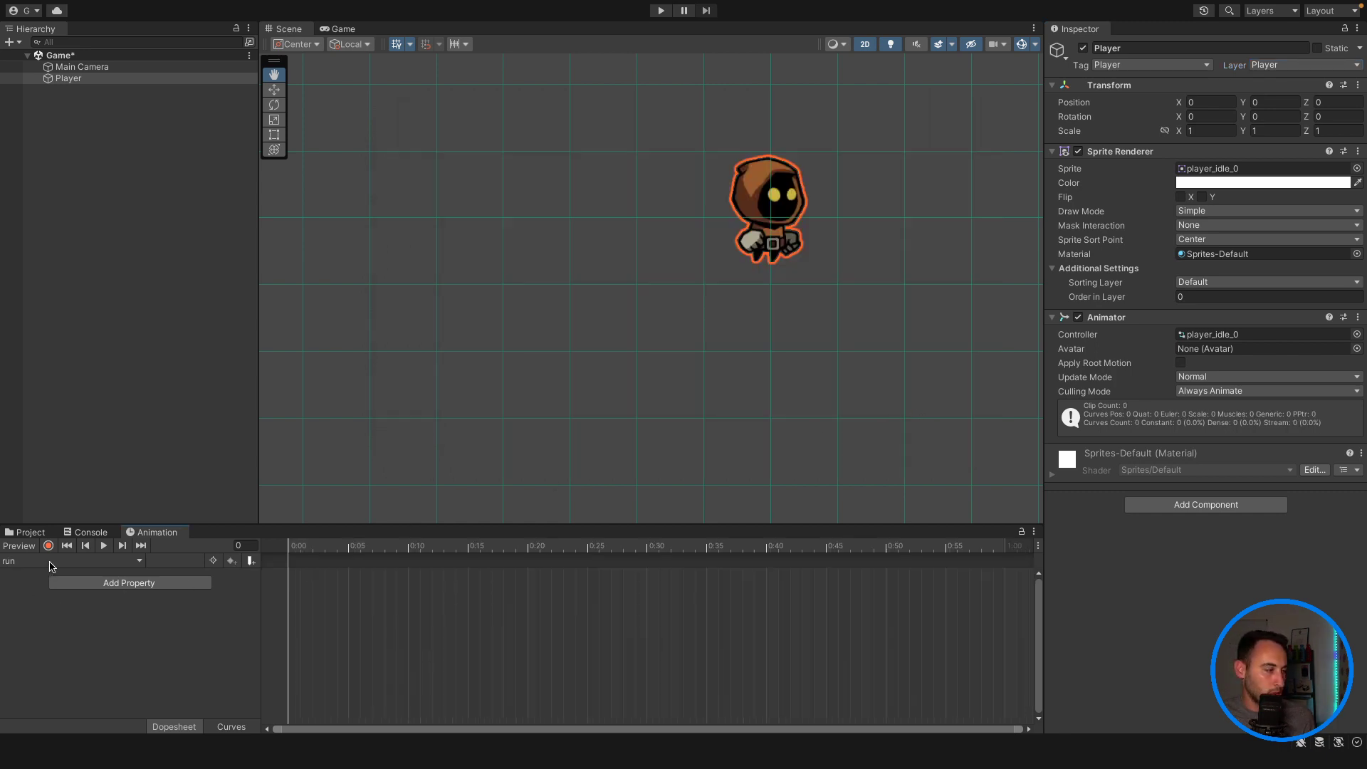
left_click(52, 566)
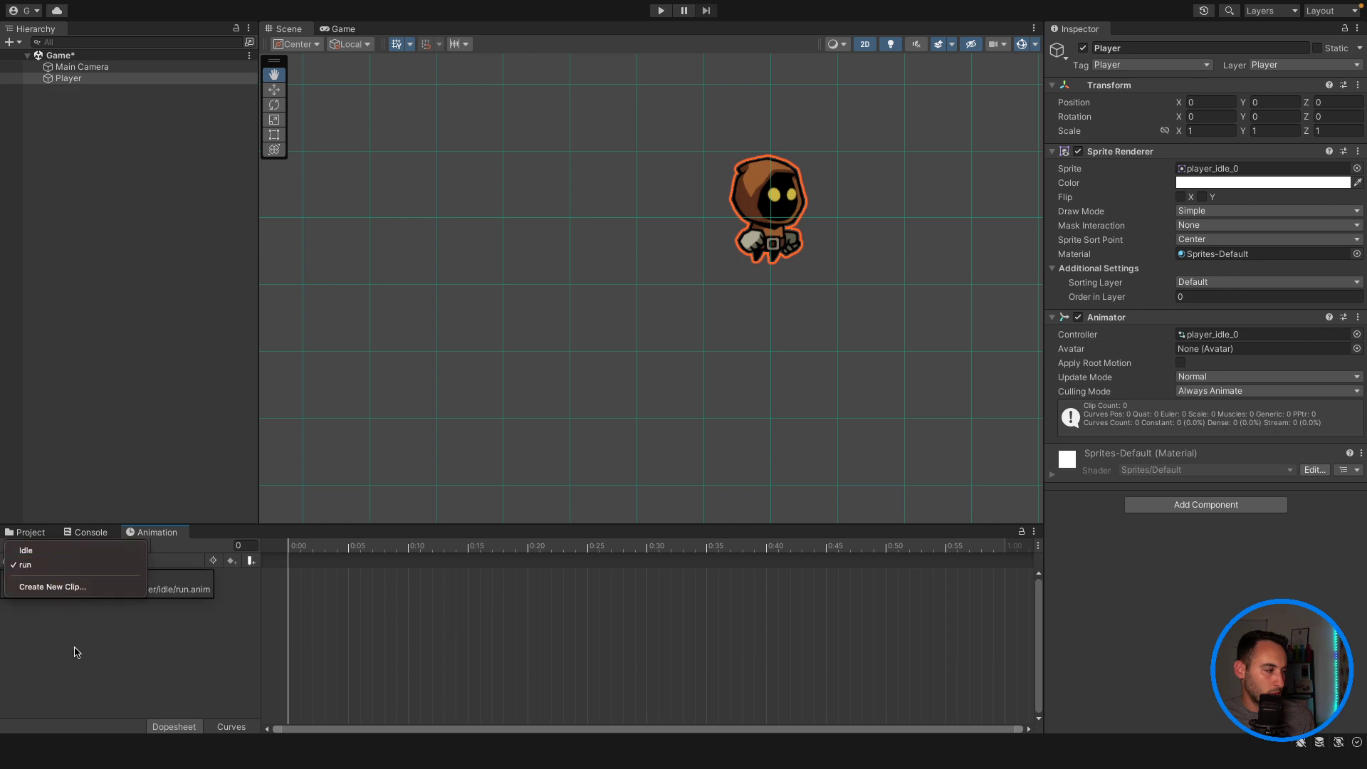
Step: Open the Player character's run sprite folder and dock the Animation window below the Scene view
left_click(29, 532)
left_click(28, 532)
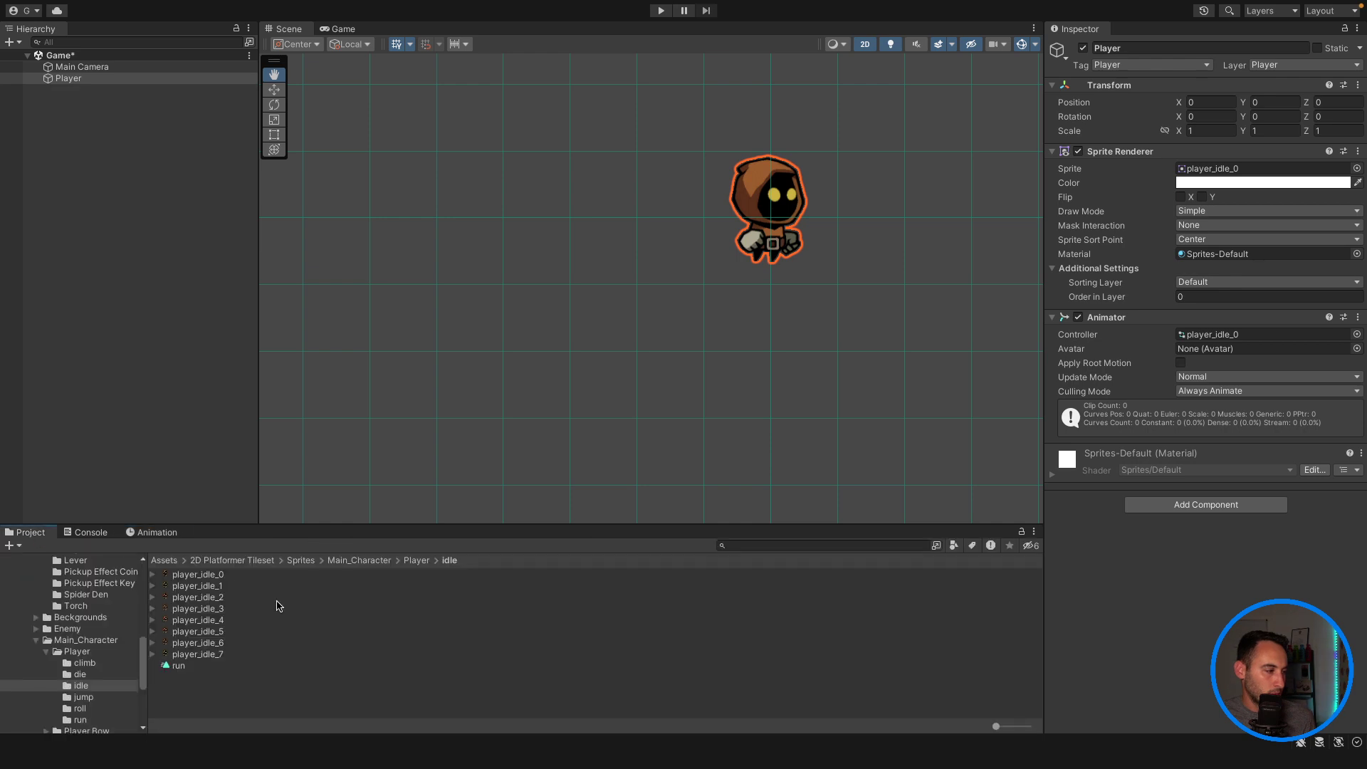
left_click(420, 562)
left_click(178, 633)
double_click(178, 633)
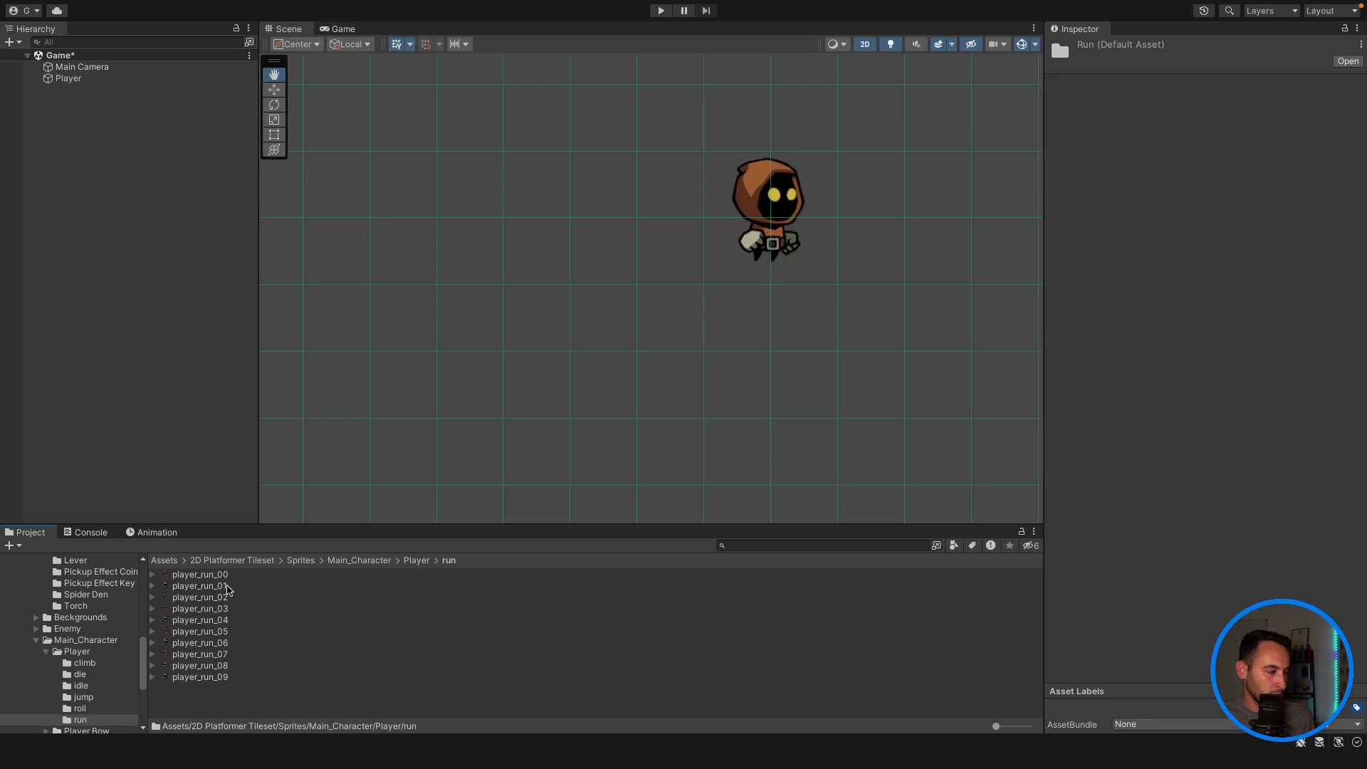
left_click(228, 575)
left_click_drag(157, 532, 163, 442)
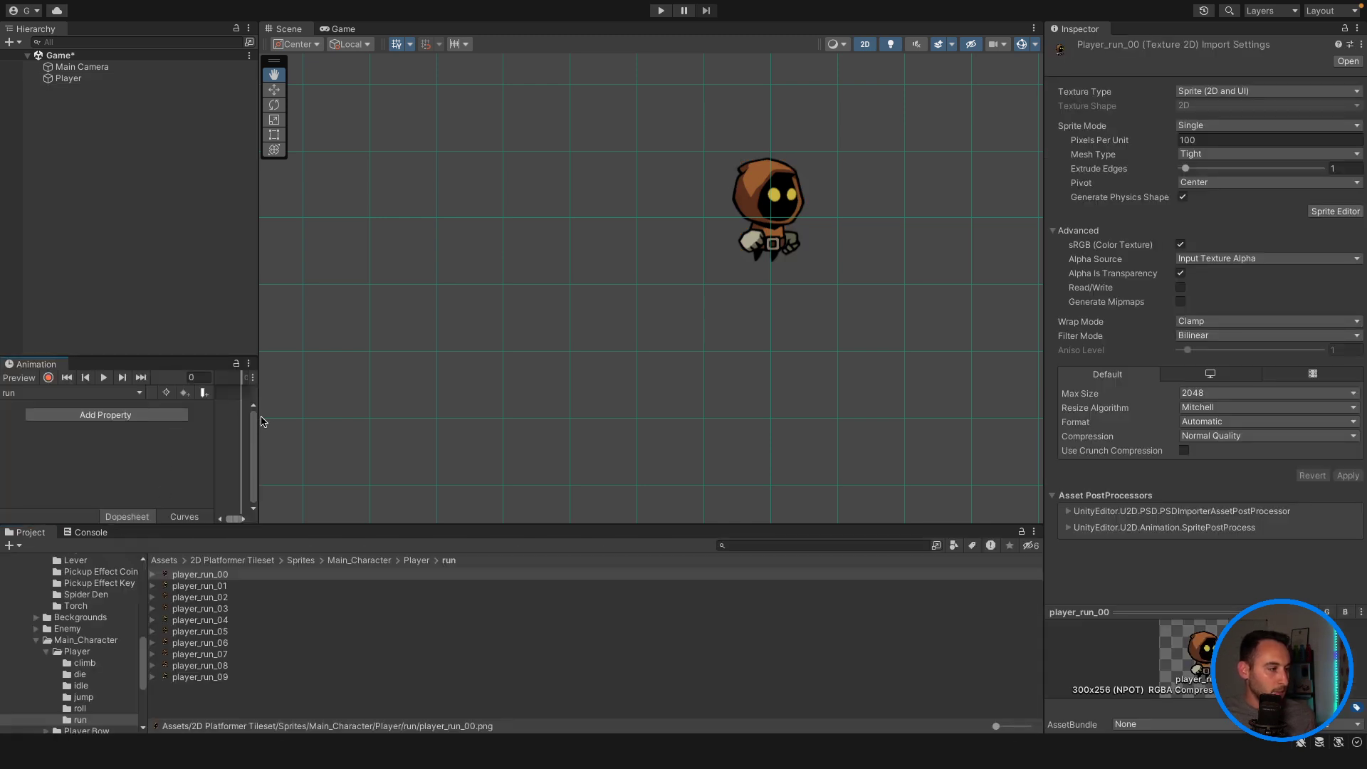
left_click_drag(55, 367, 594, 372)
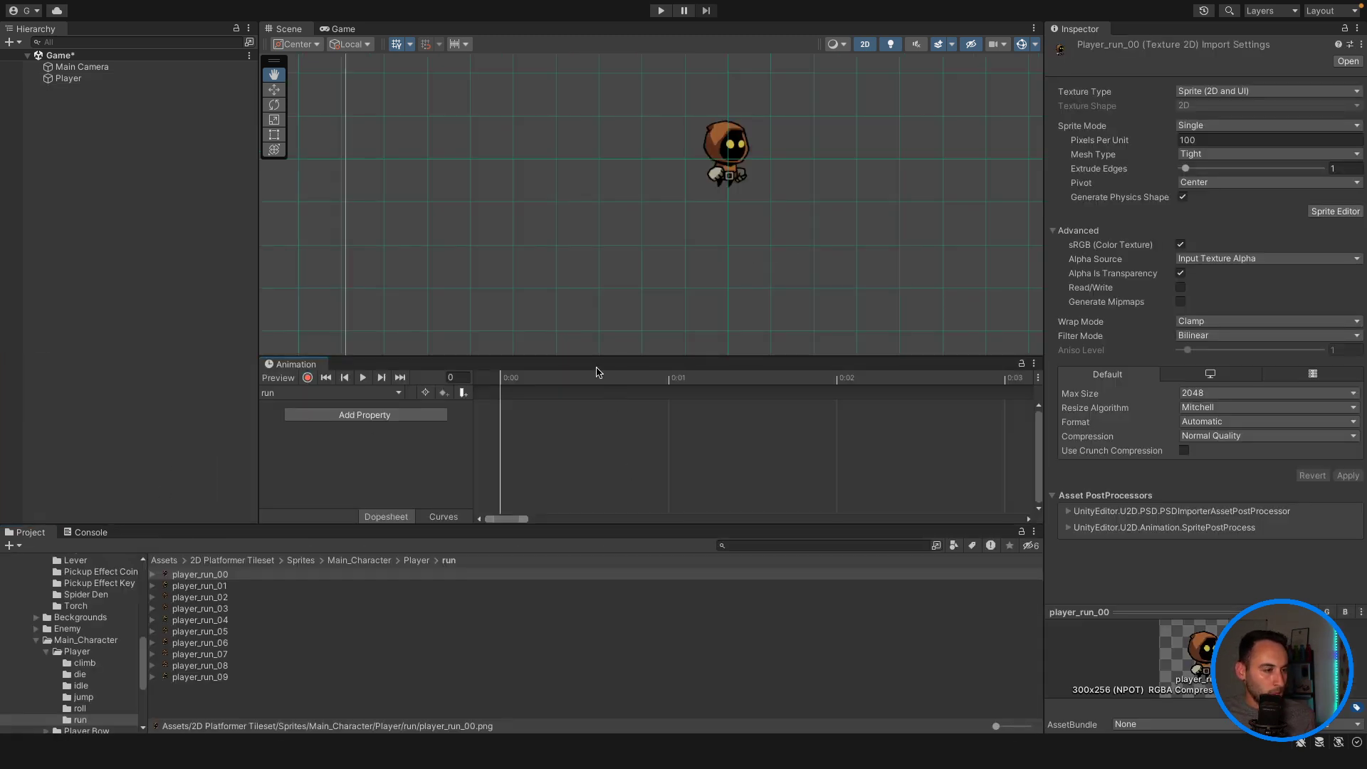
Step: Add the ten sprites player_run_00 to player_run_09 to the run clip as keyframes and preview its playback
left_click(203, 678)
left_click(199, 575, "shift")
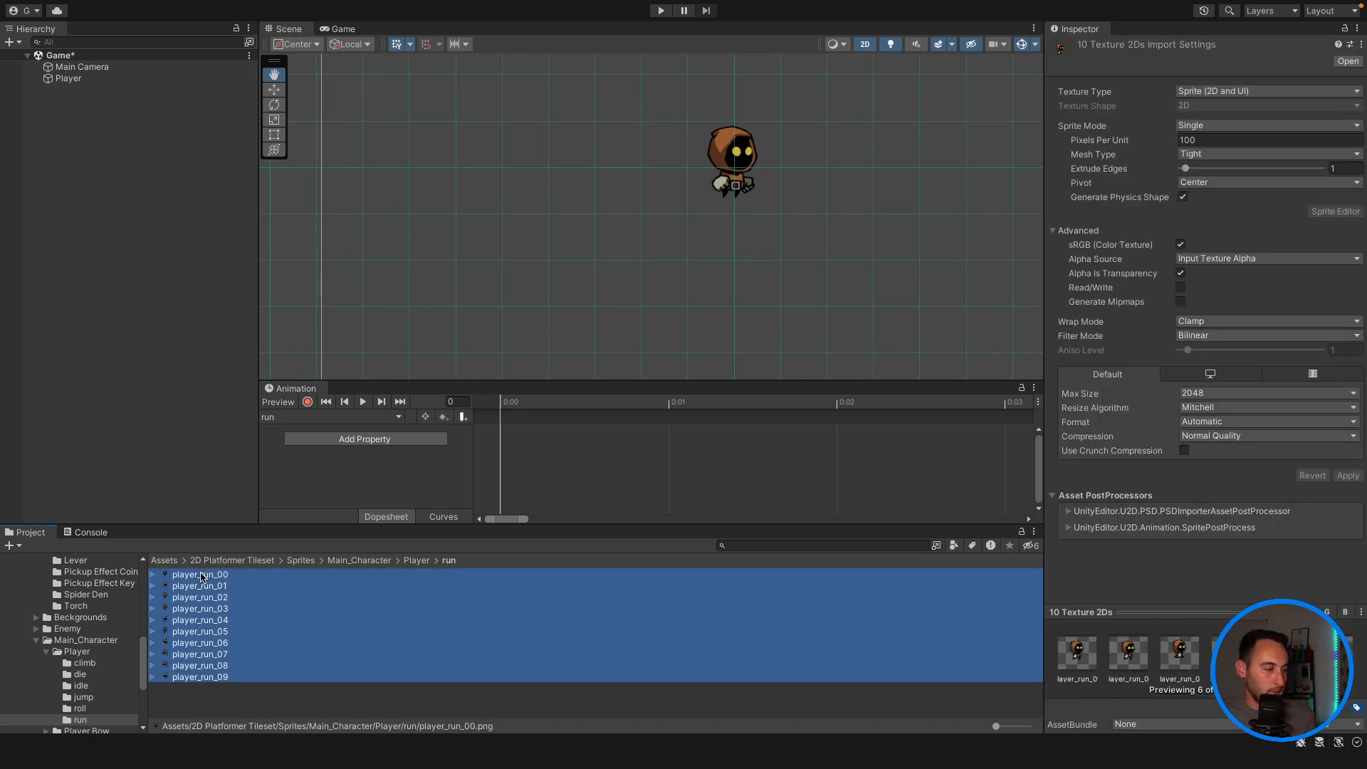
left_click_drag(200, 575, 648, 456)
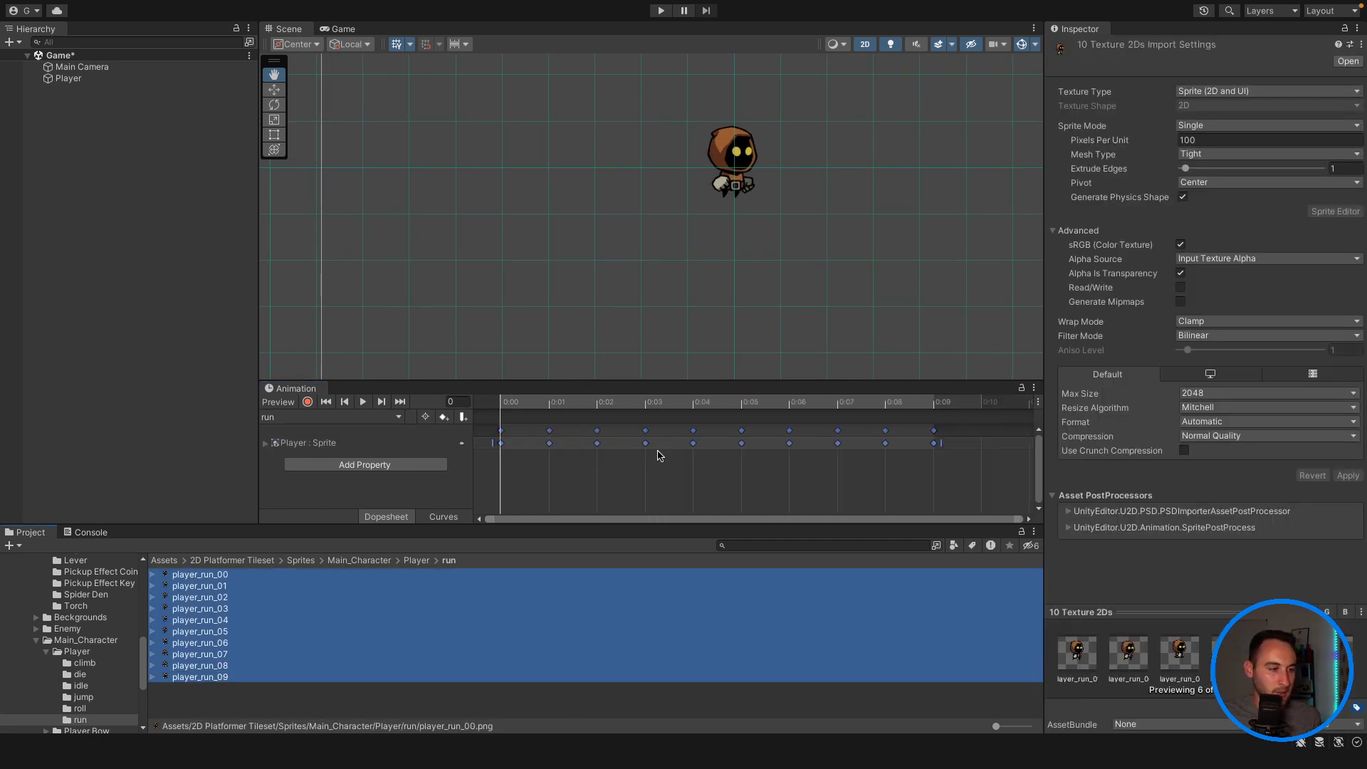
left_click(363, 401)
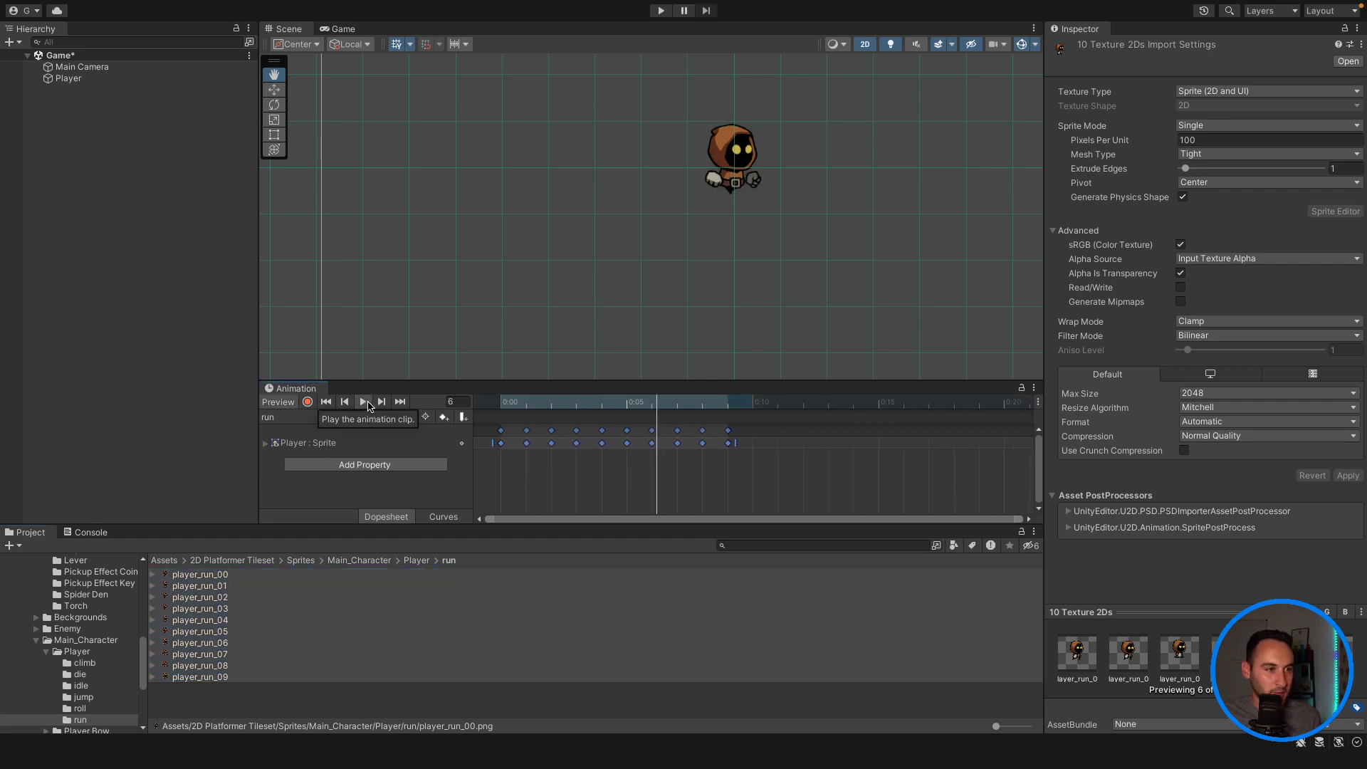
left_click(363, 402)
Step: Stretch the run clip's keyframes to end at 0:32, preview the playback, and shorten them to end at about 0:22
scroll(738, 451, "down", 3)
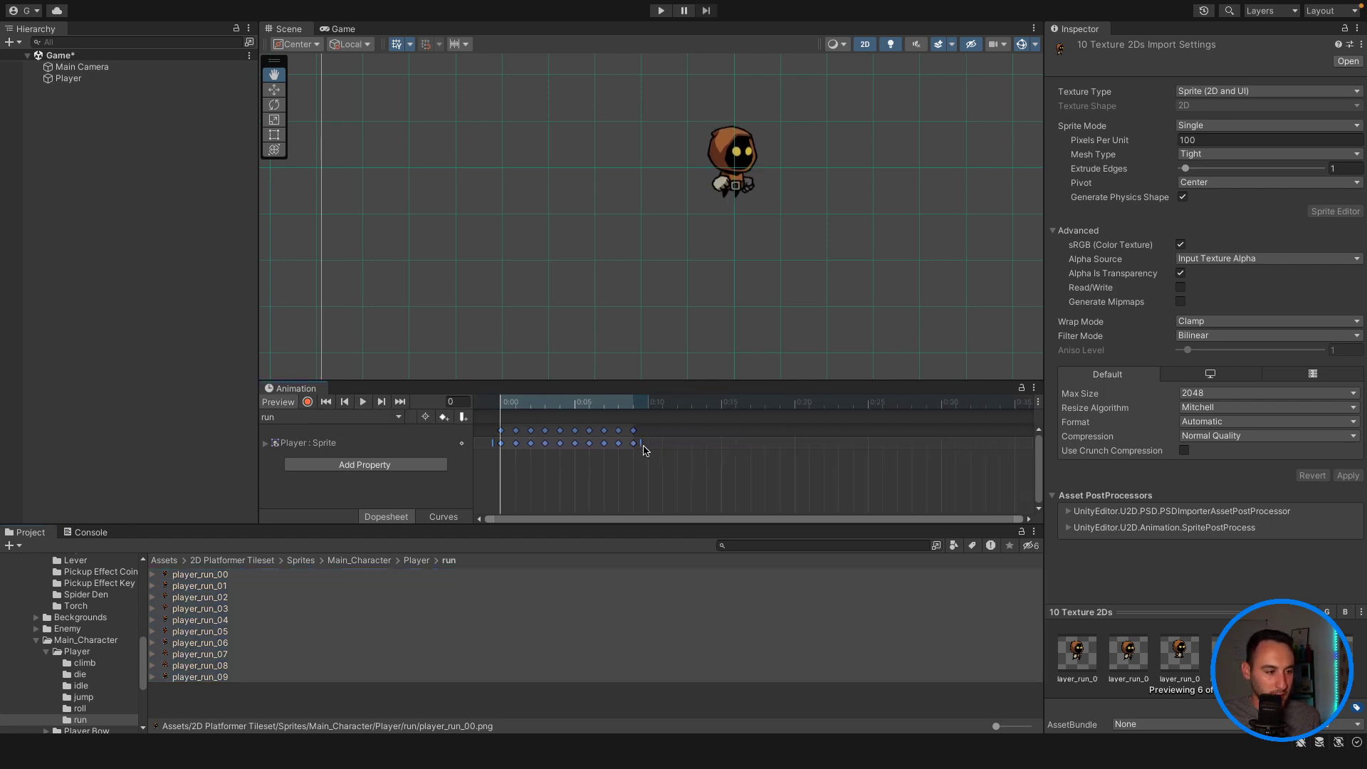
left_click_drag(651, 443, 974, 445)
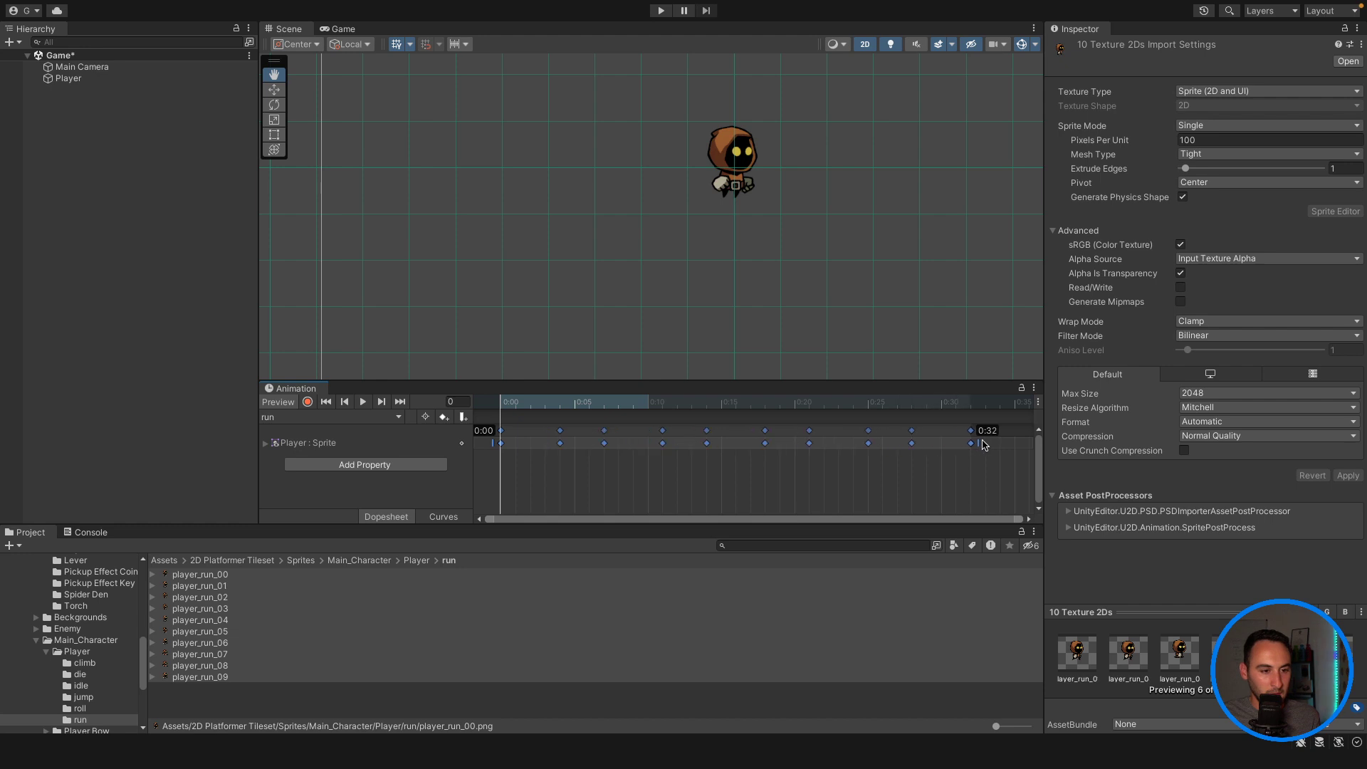
left_click(363, 402)
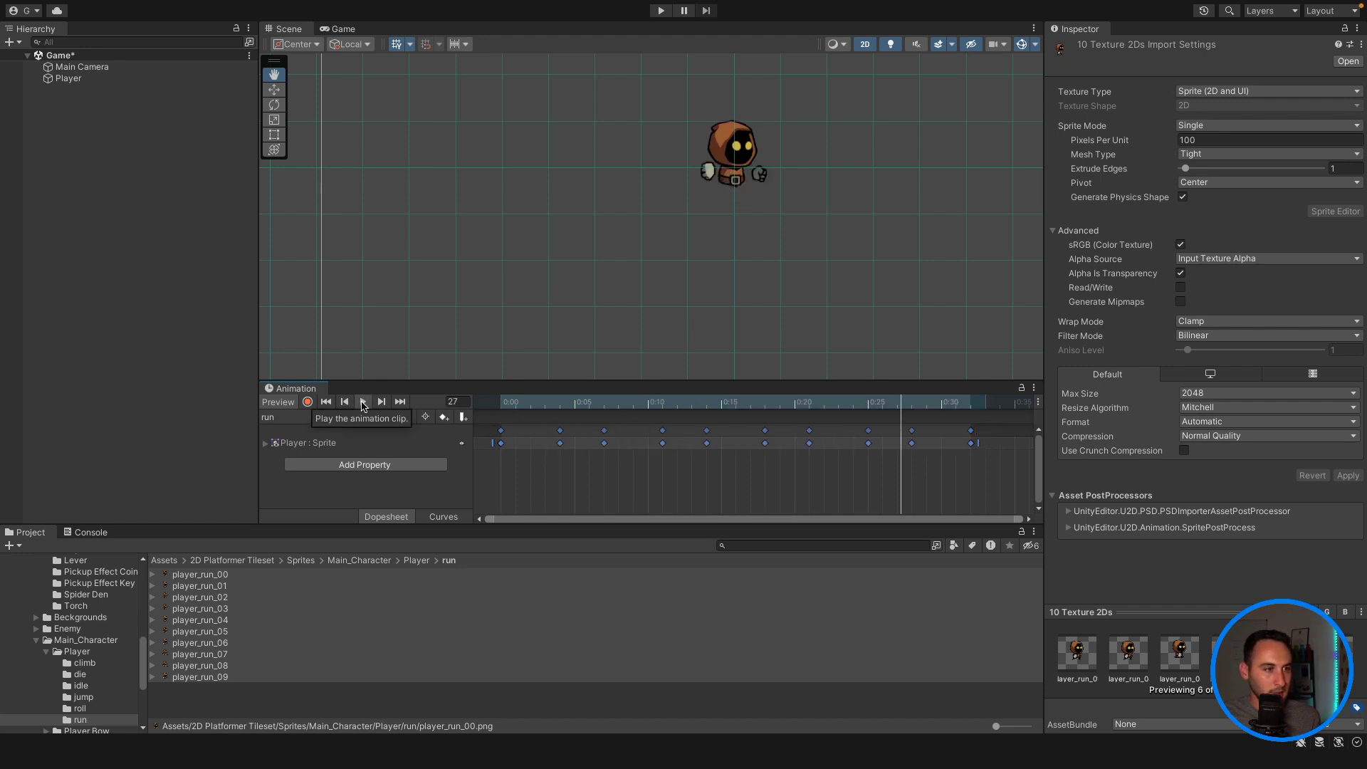
left_click_drag(980, 447, 832, 444)
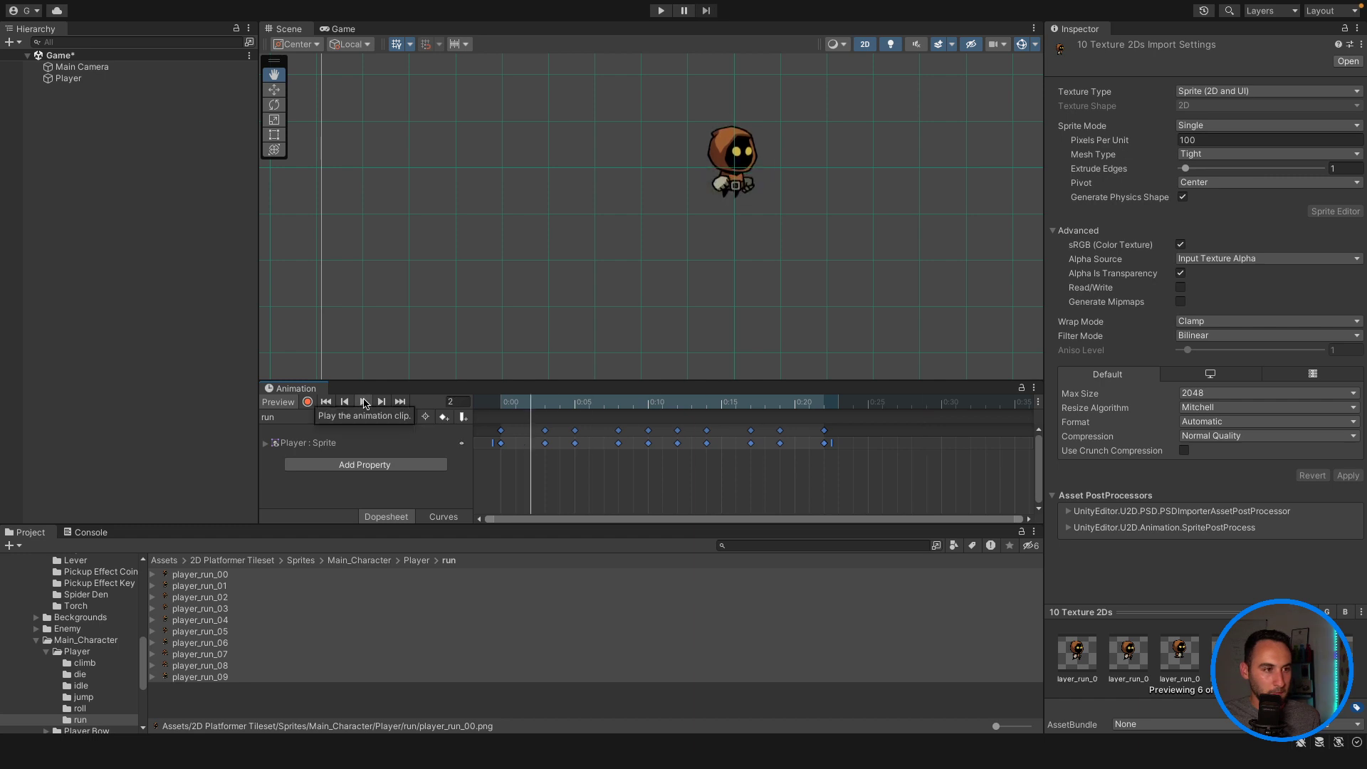
Step: Stretch the run clip's keyframes in two passes to end at 0:25, previewing the playback after each
left_click(363, 402)
left_click_drag(837, 445, 872, 443)
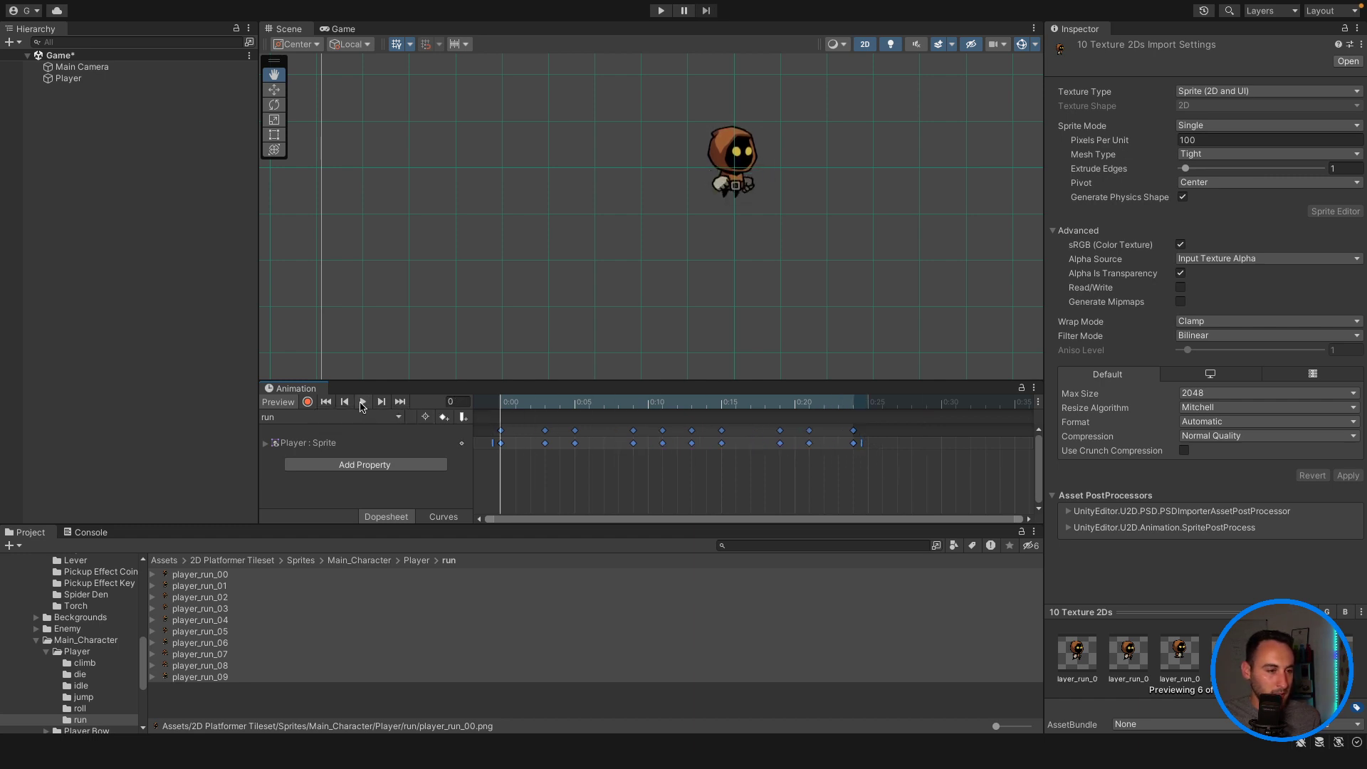
left_click(362, 402)
left_click(363, 403)
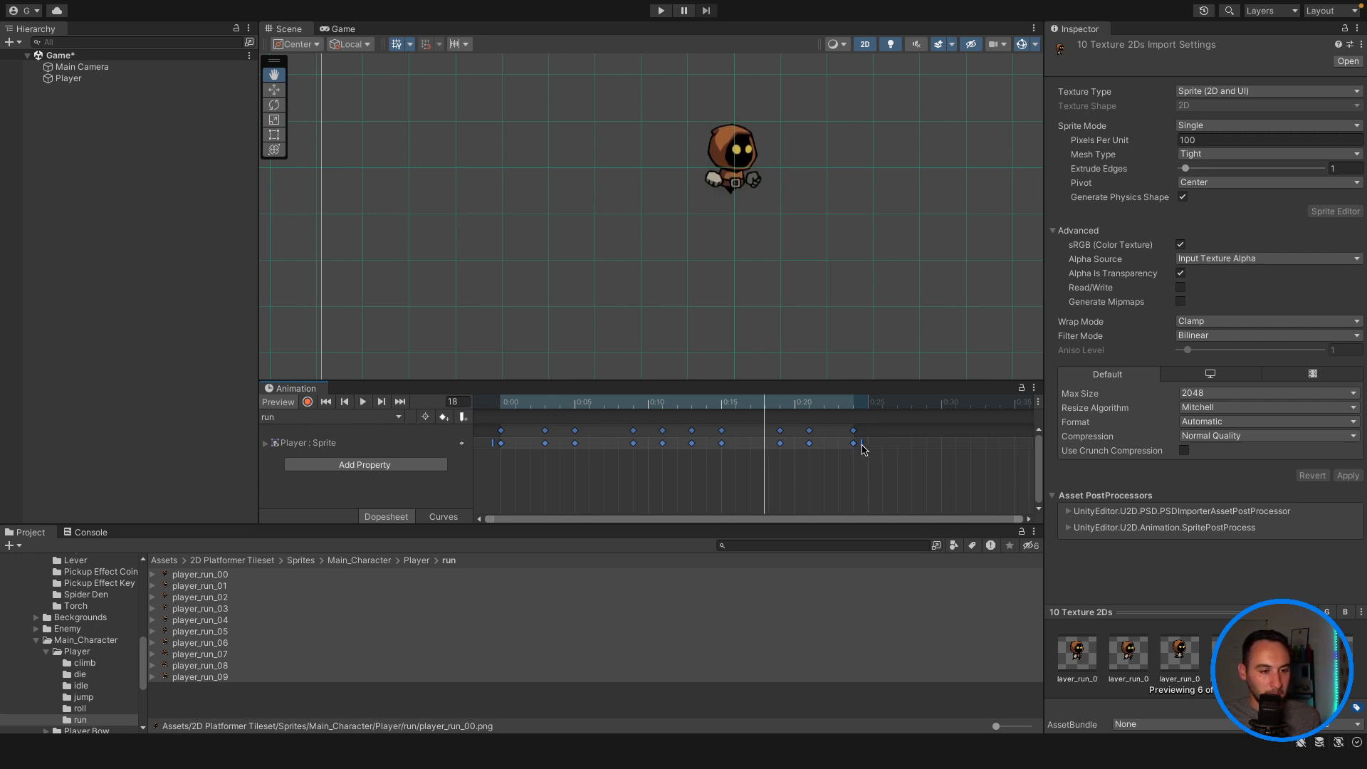
left_click_drag(862, 447, 869, 447)
left_click(363, 402)
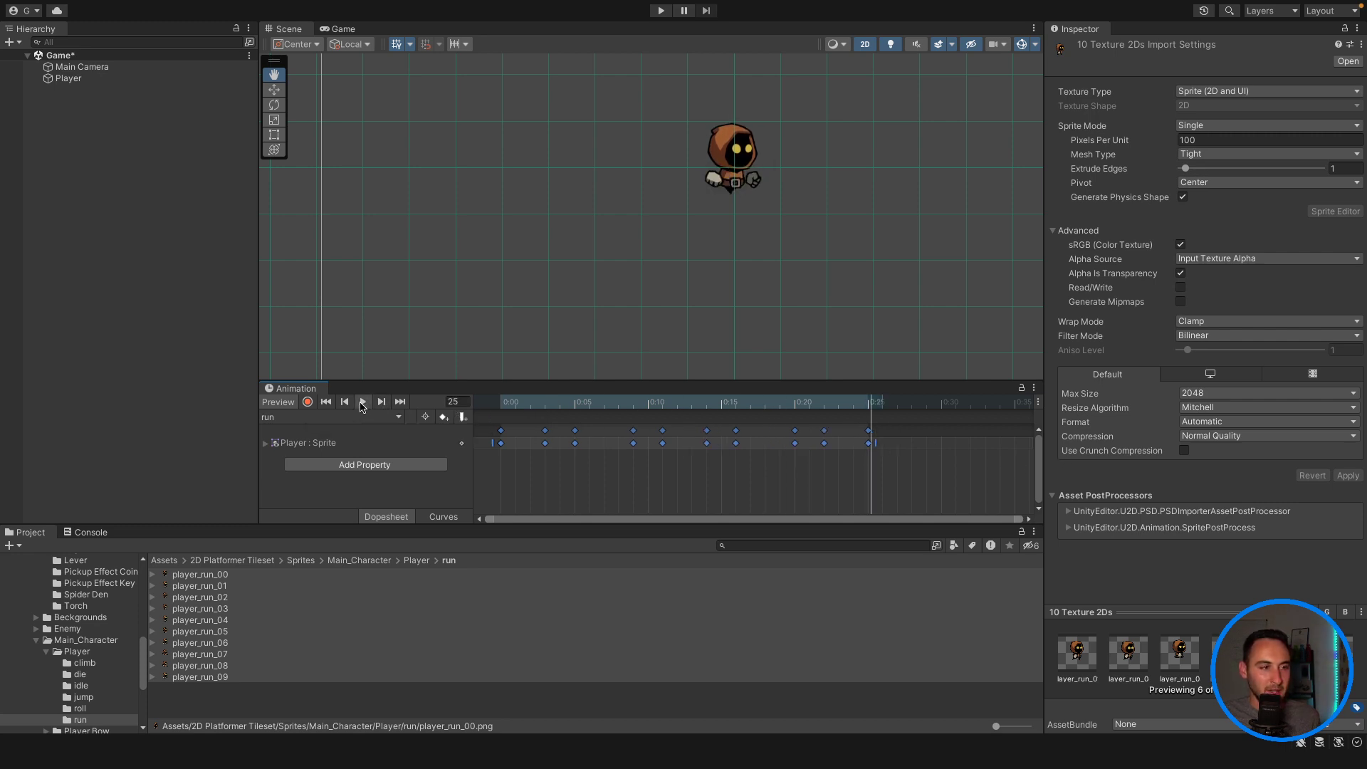
left_click(362, 403)
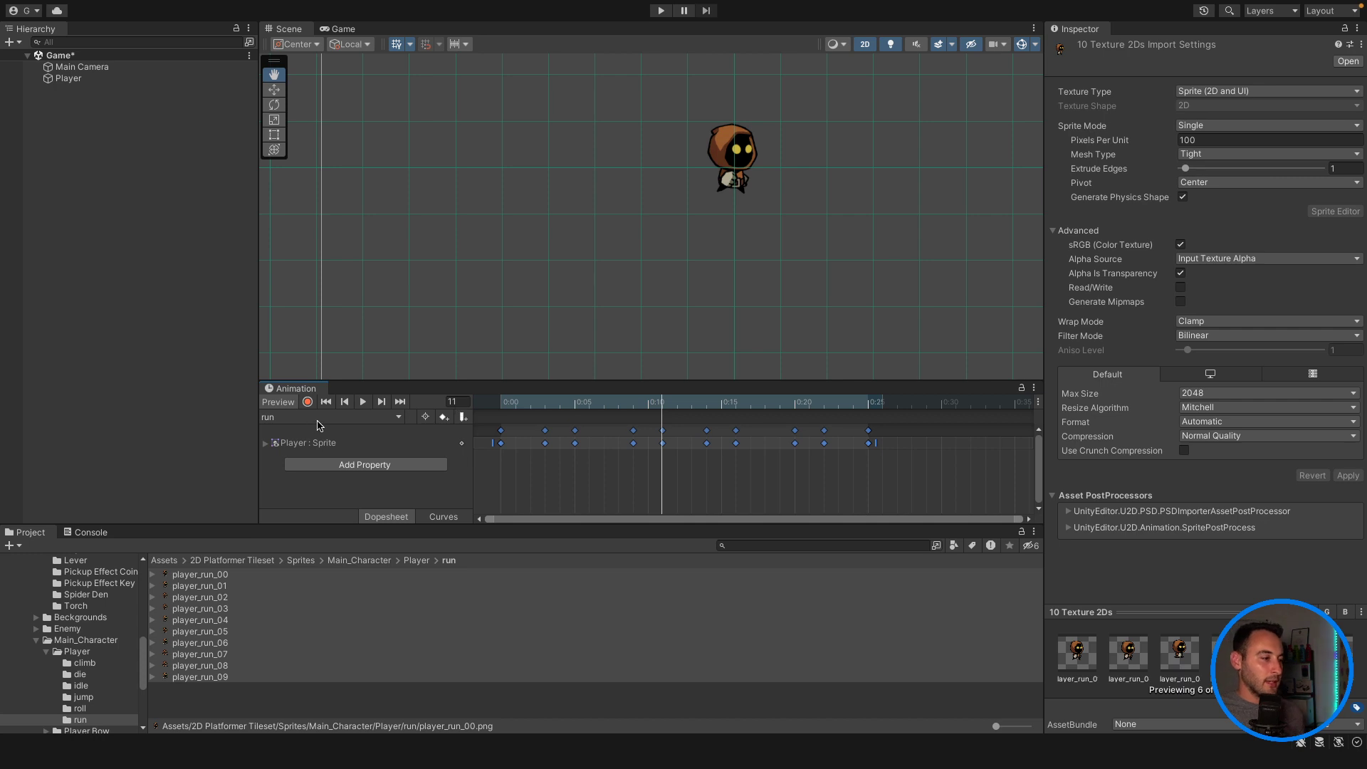
left_click(396, 417)
left_click(358, 442)
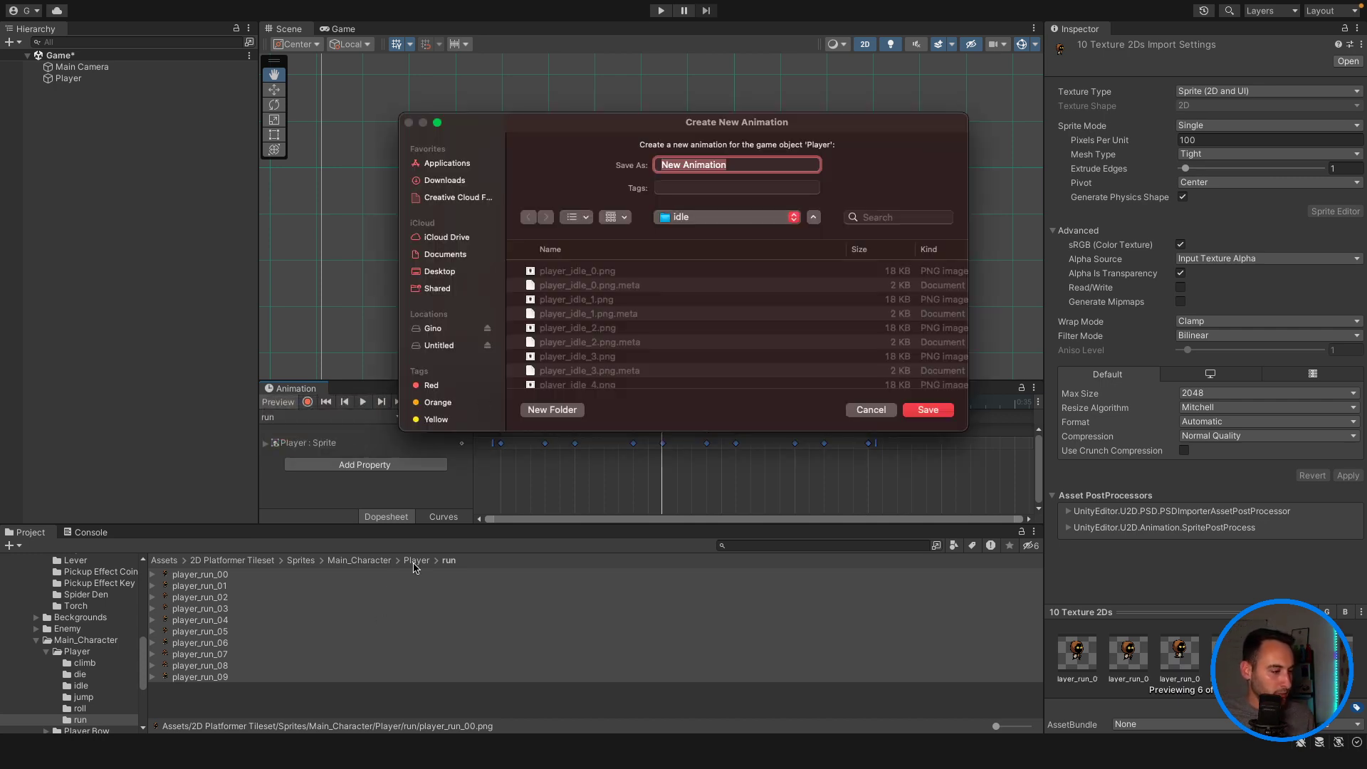
left_click(887, 411)
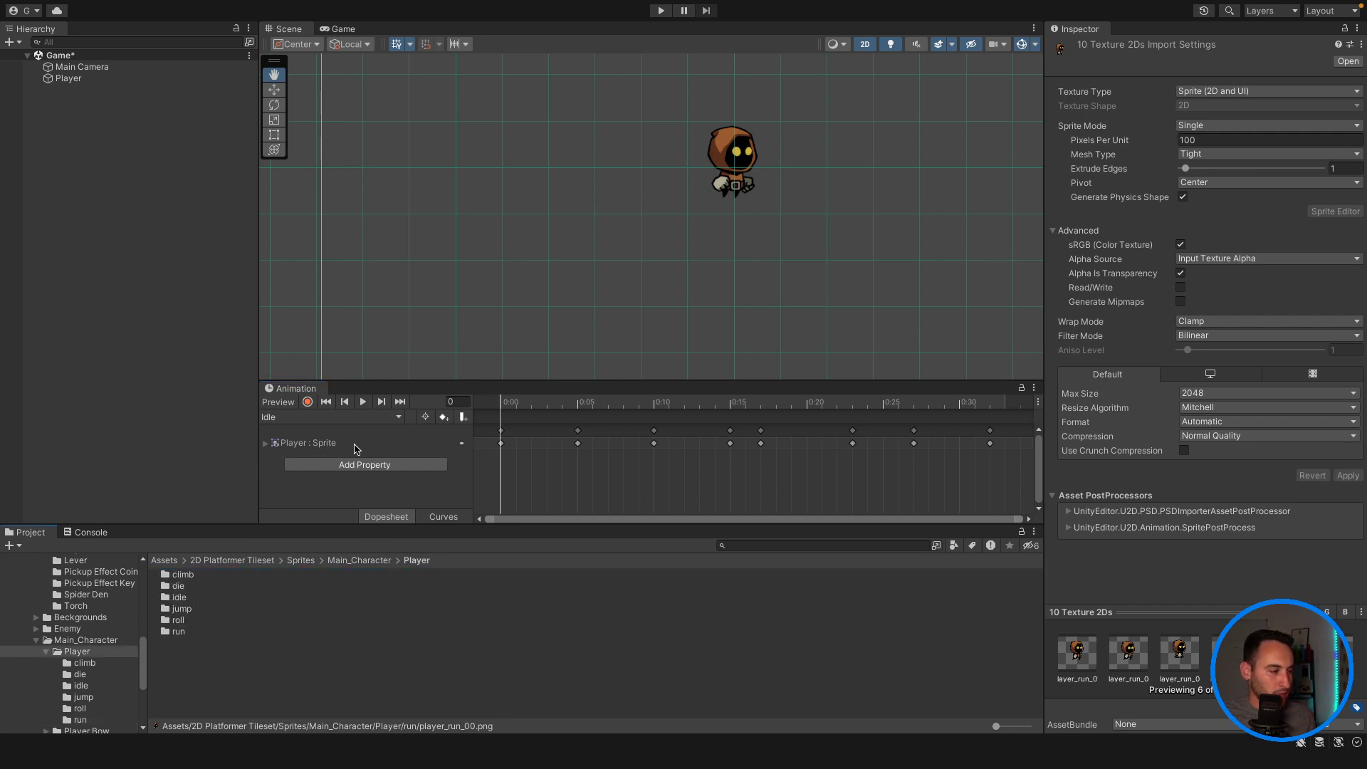
Step: Create a new animation clip named Jump for the Player object, saved in the idle folder
left_click(390, 418)
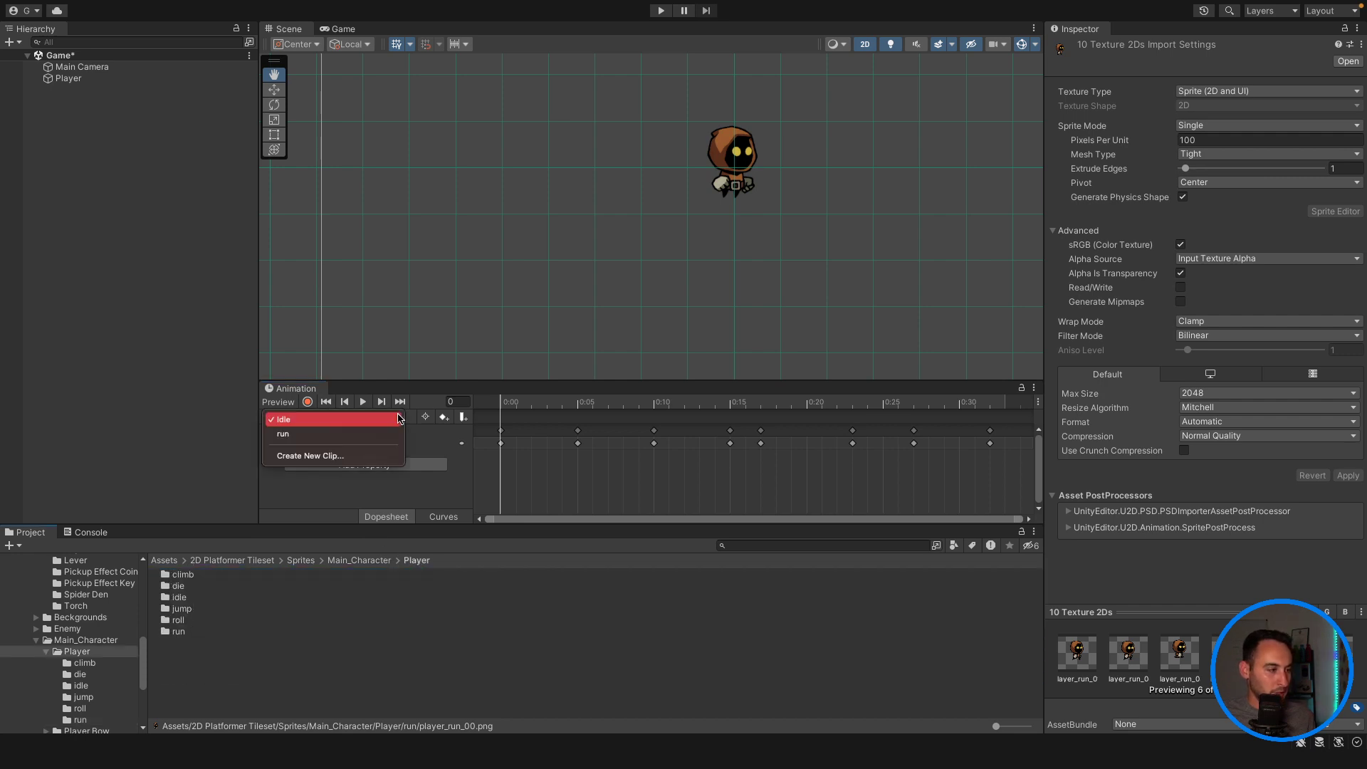
left_click(344, 455)
type("Jump")
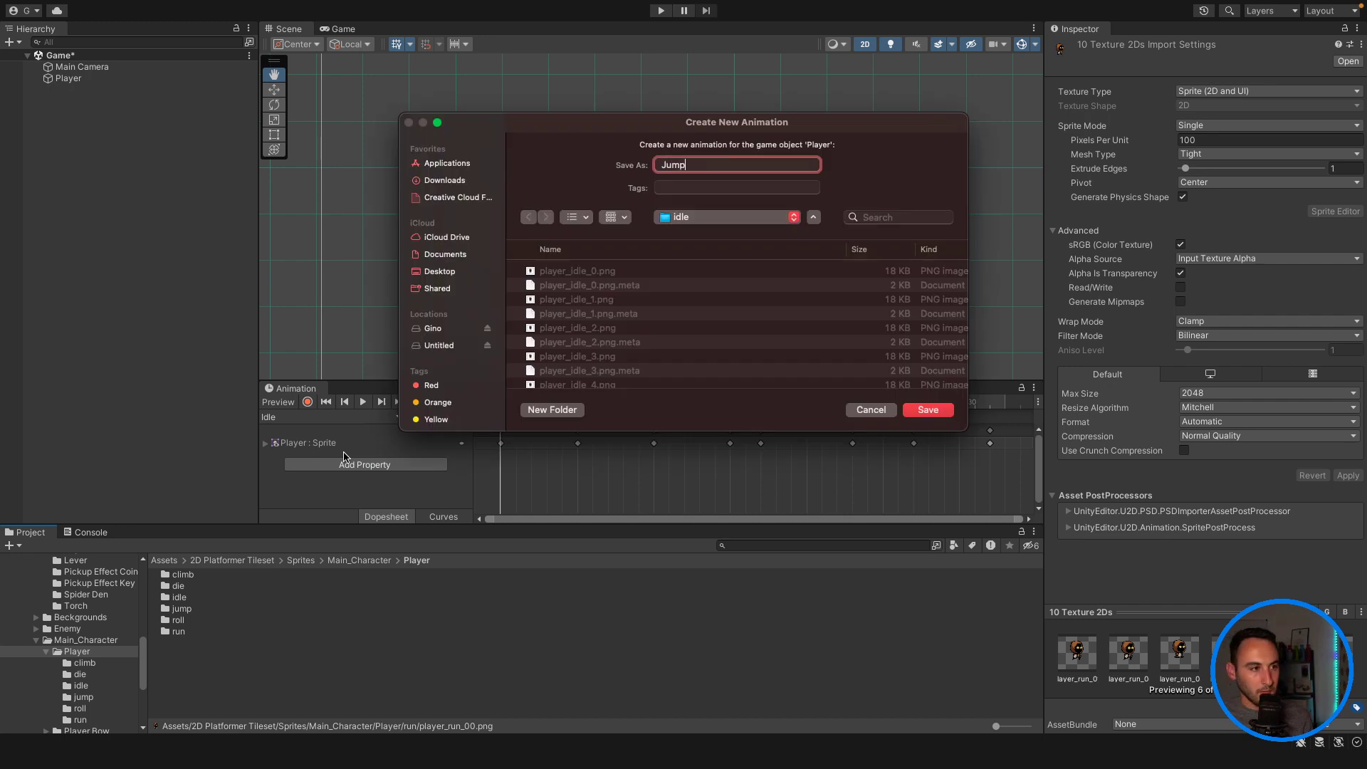
key("Return")
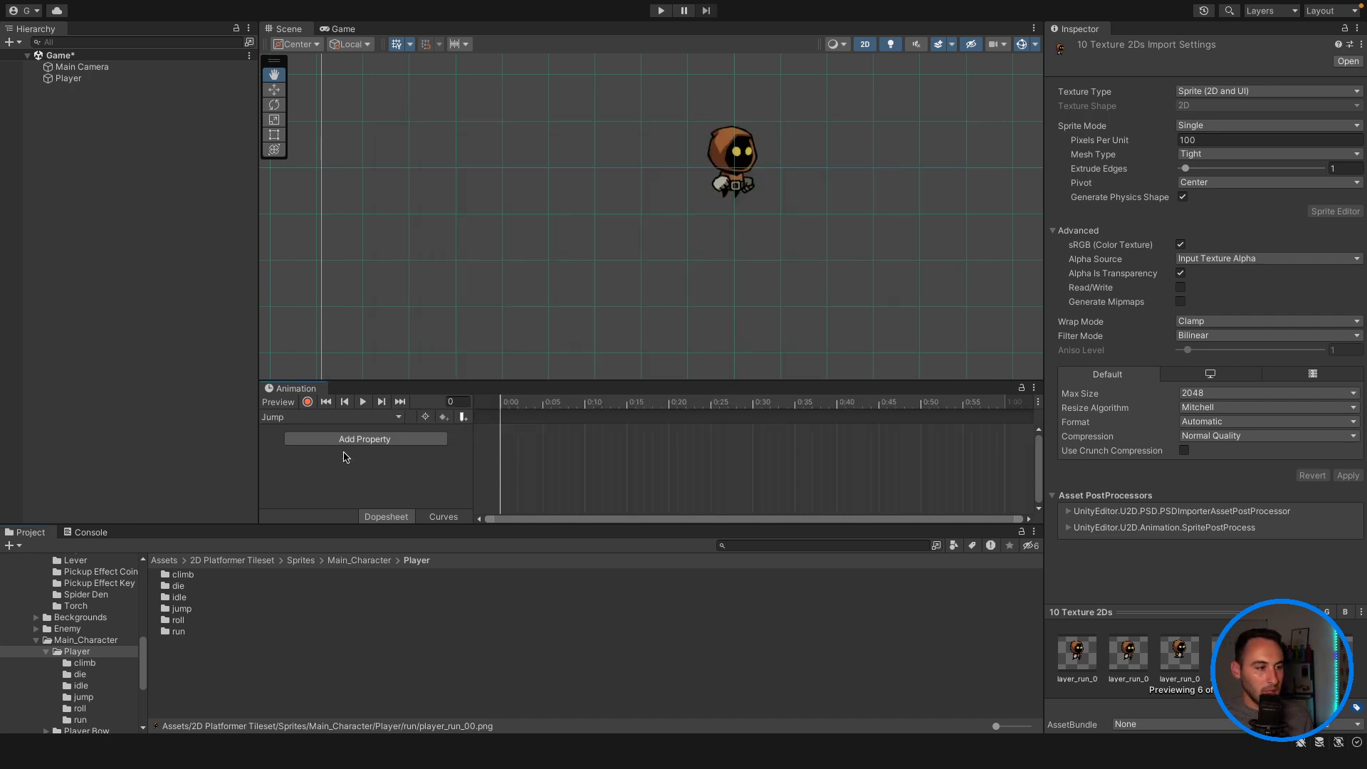
Step: Open the Player character's jump sprite folder, view the player_rise image in the external viewer, and return to Unity
double_click(183, 610)
left_click(206, 578)
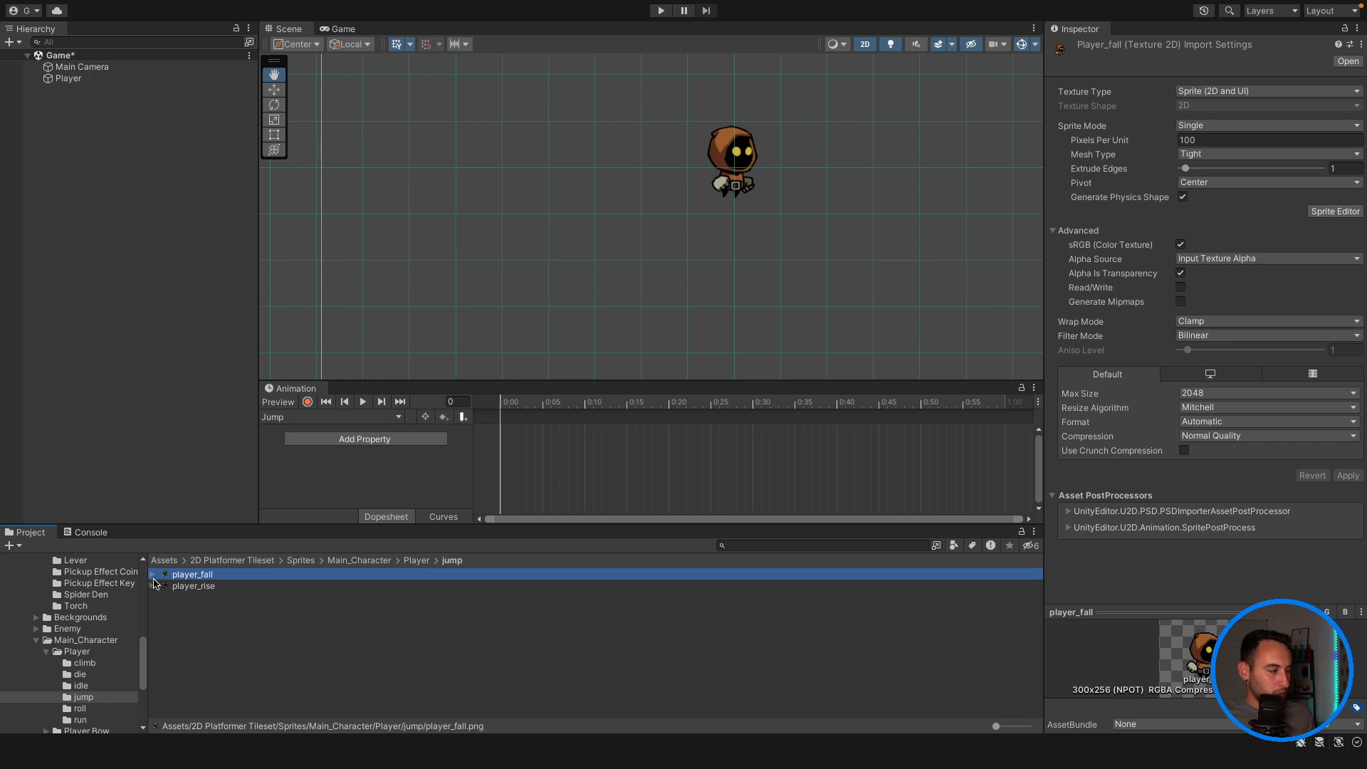
left_click(416, 560)
double_click(190, 610)
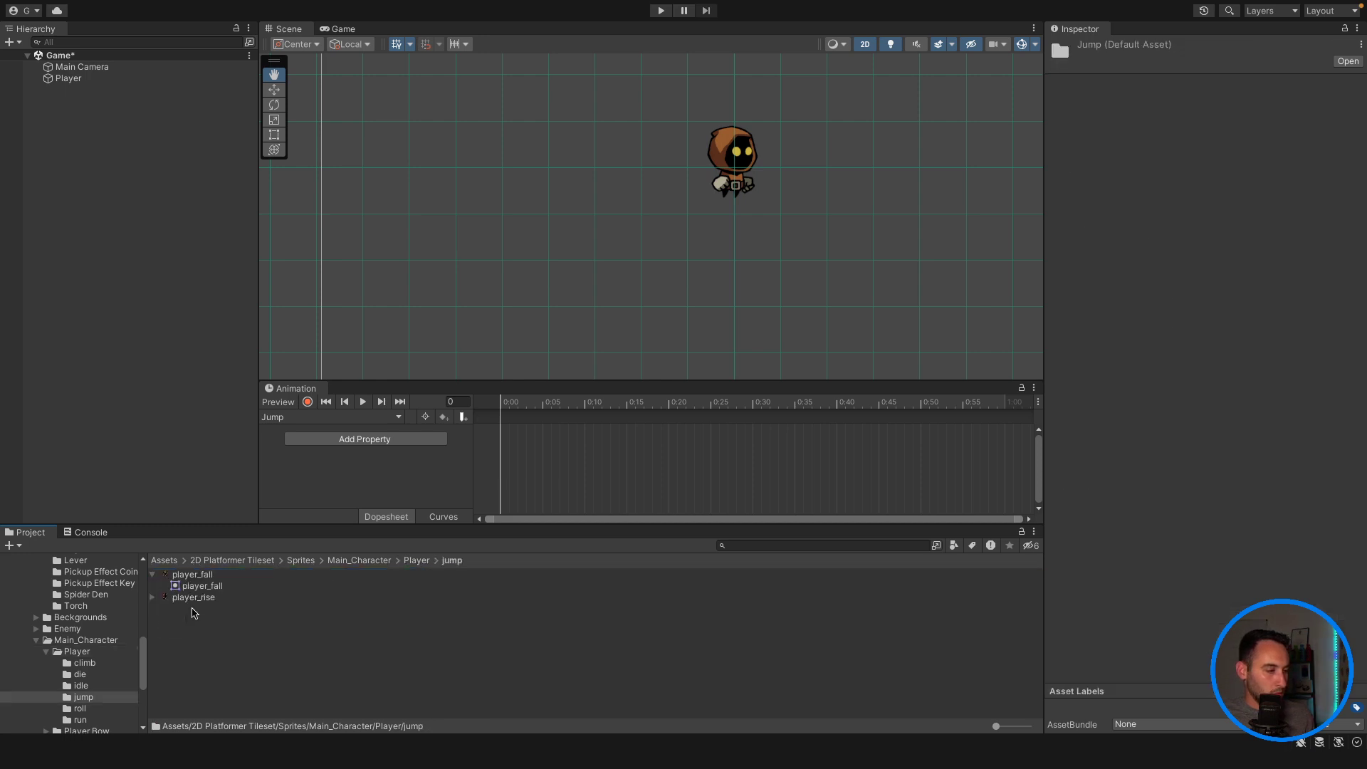
left_click(198, 603)
double_click(199, 602)
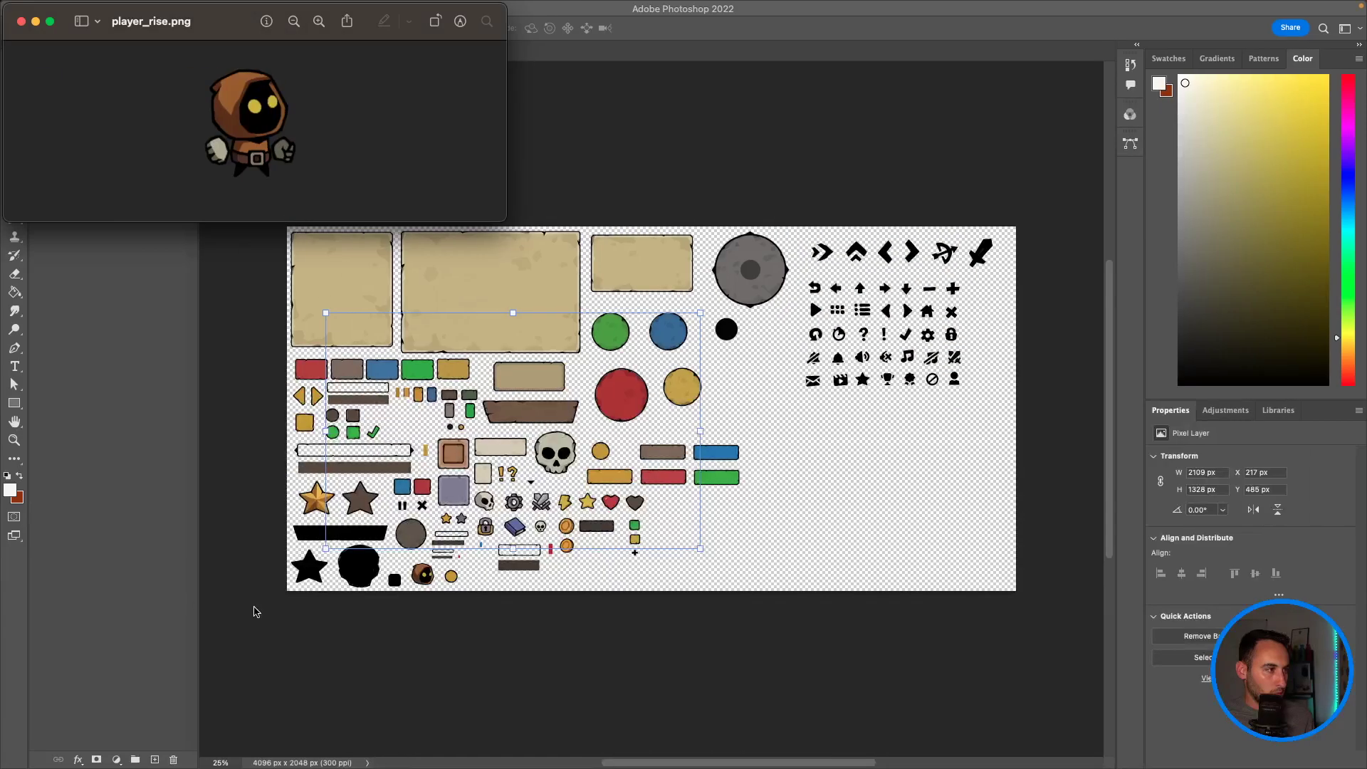
left_click(21, 21)
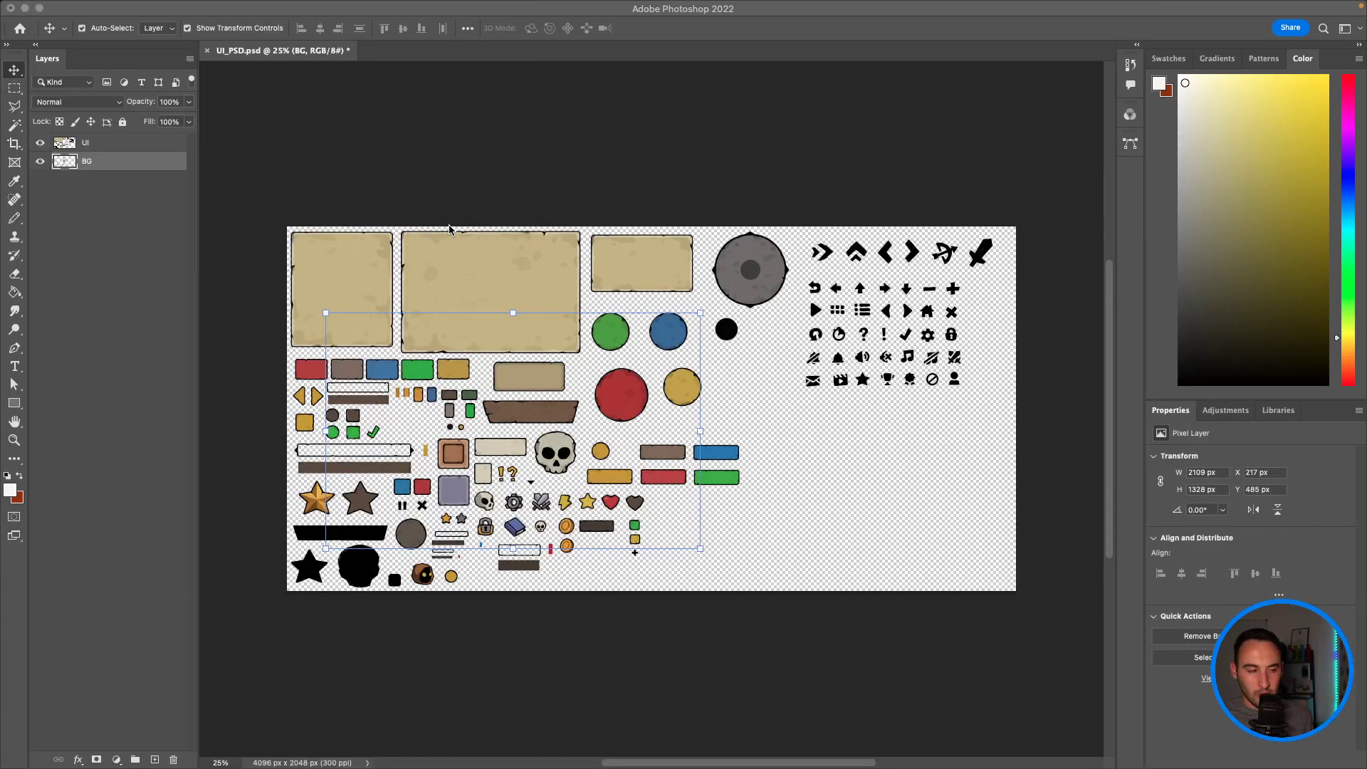
key("super+Tab")
Step: Add the player_fall and player_rise sprites to the Jump clip as keyframes and preview its playback
left_click(214, 576)
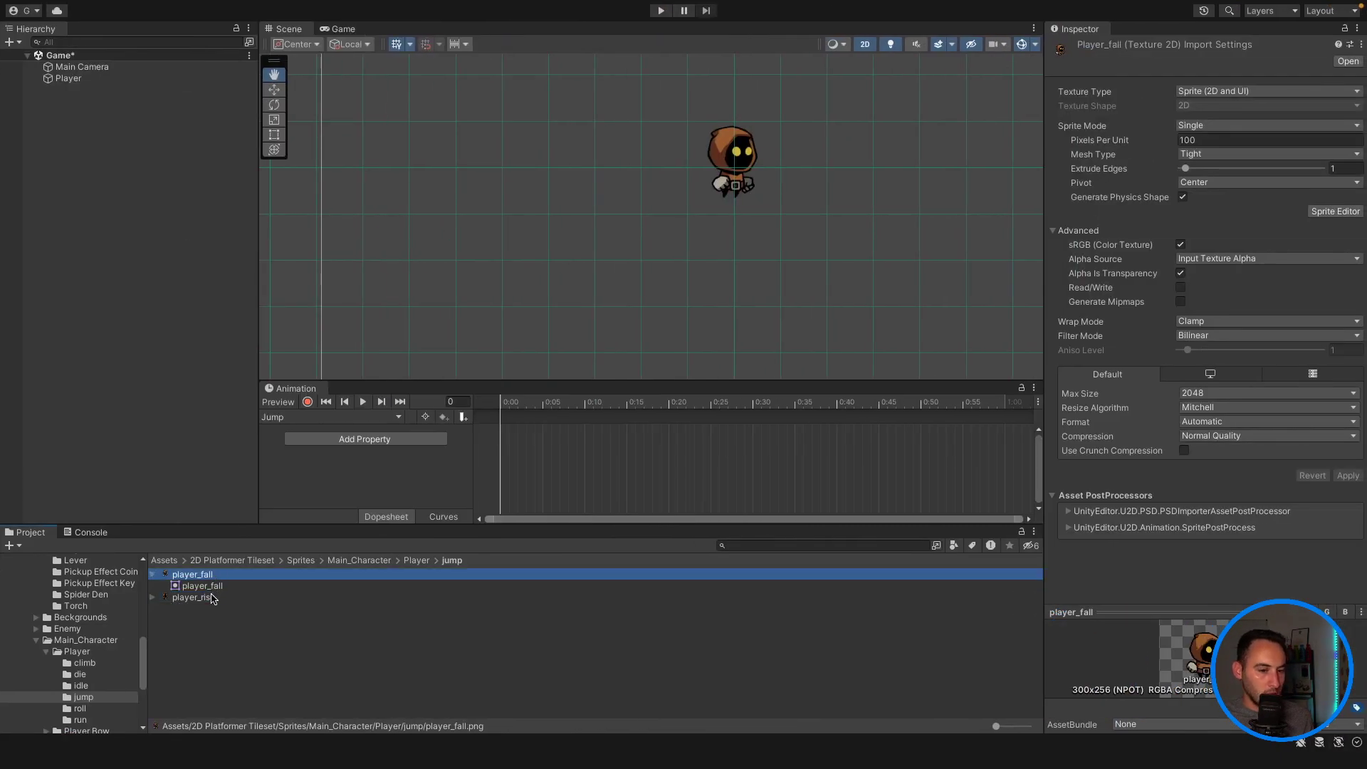
left_click(212, 598)
left_click(212, 585)
left_click(207, 574)
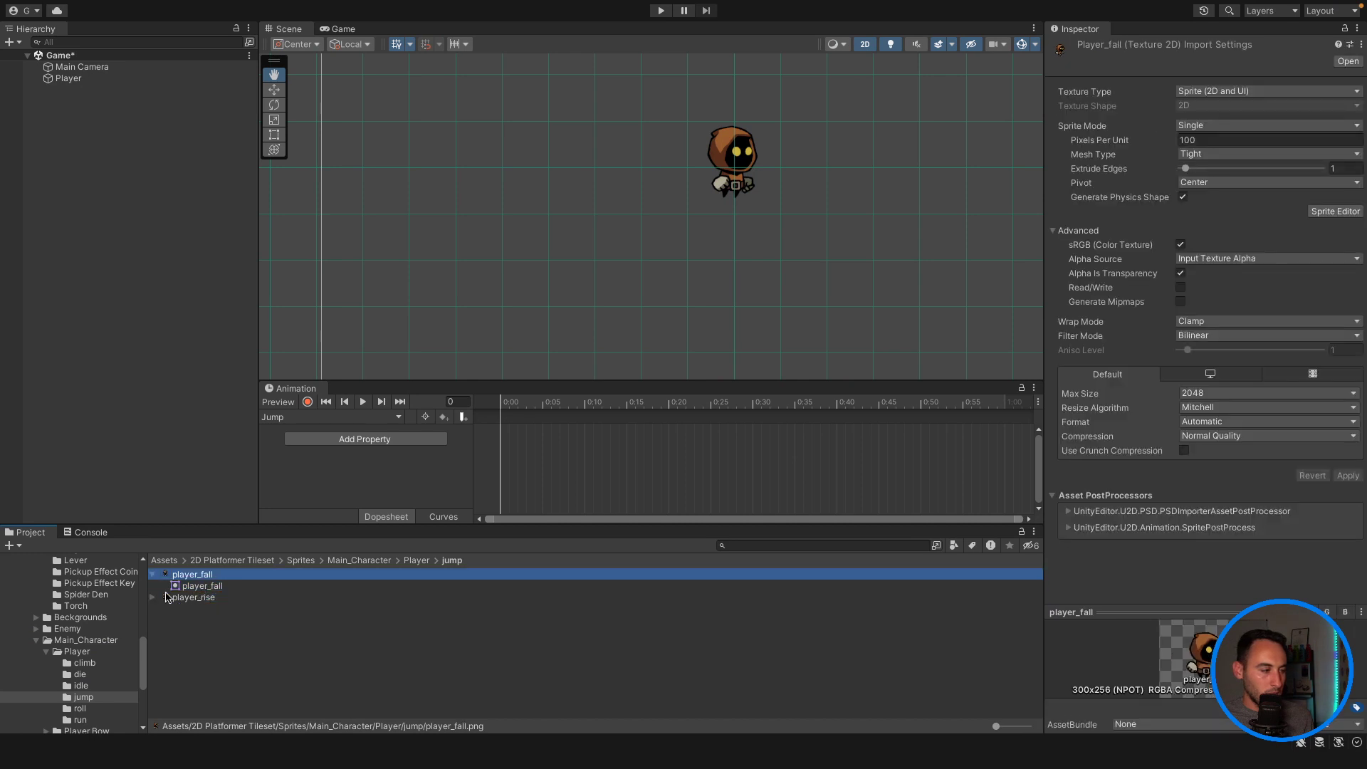
left_click(153, 576)
left_click(194, 585, "shift")
left_click_drag(194, 586, 589, 462)
left_click(363, 402)
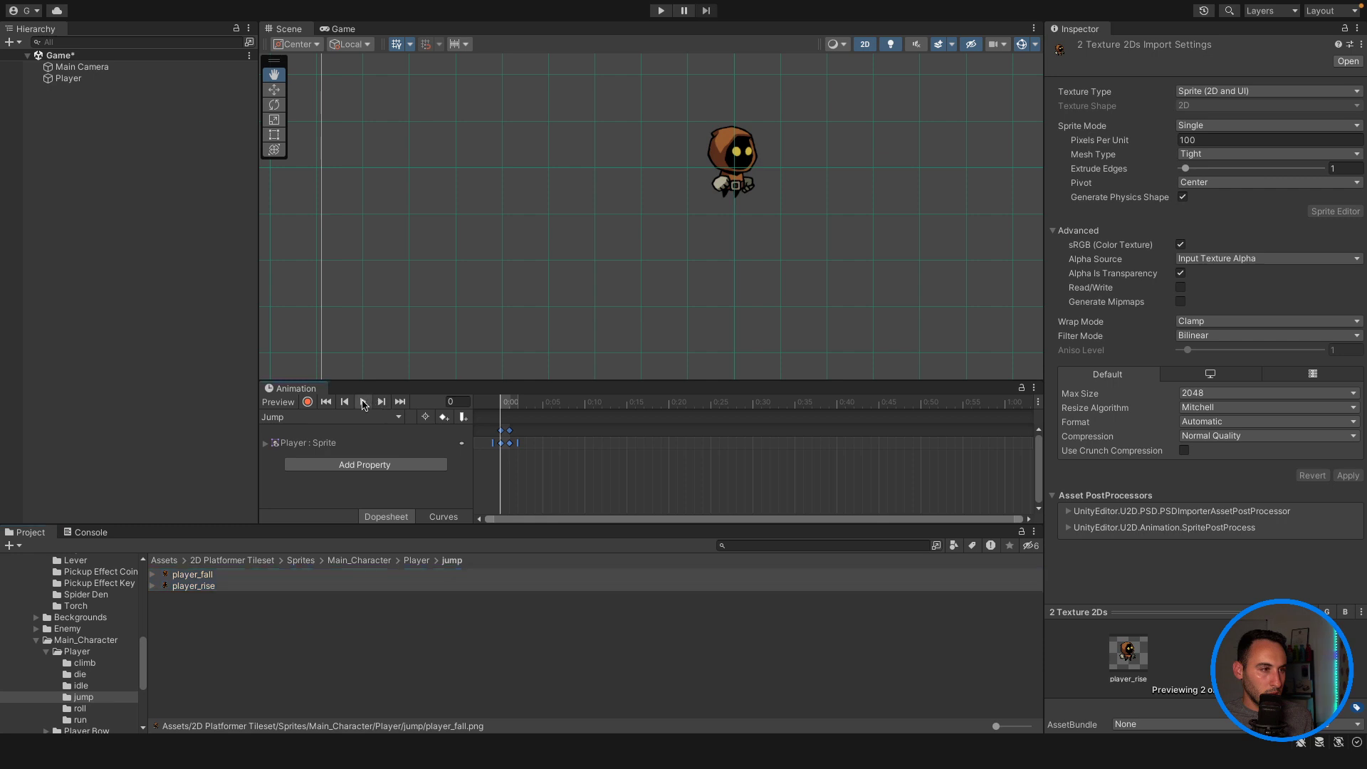
left_click(364, 401)
Step: Move the Jump clip's second keyframe to 0:30, preview the playback, and delete all of the clip's keyframes
left_click_drag(510, 443, 753, 443)
left_click(363, 402)
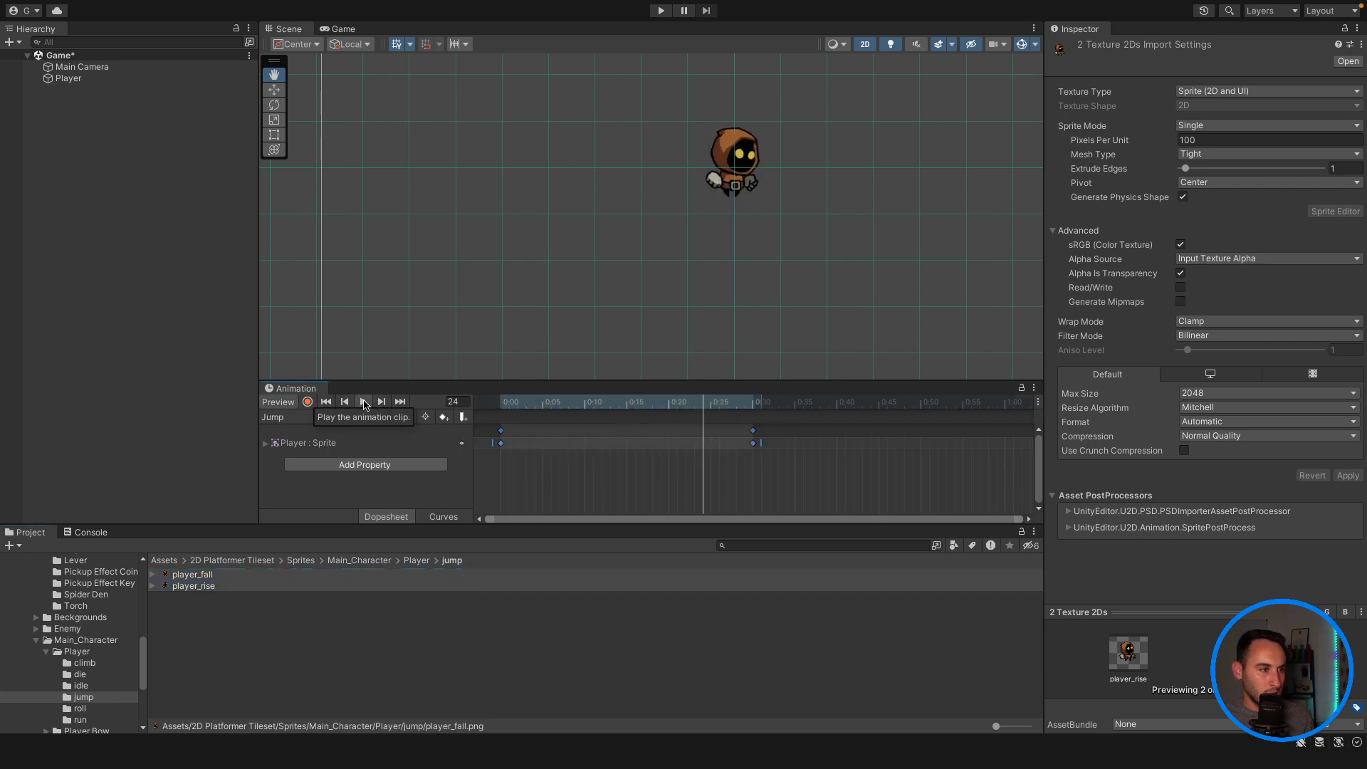
left_click(363, 402)
left_click_drag(874, 487, 476, 425)
key("Delete")
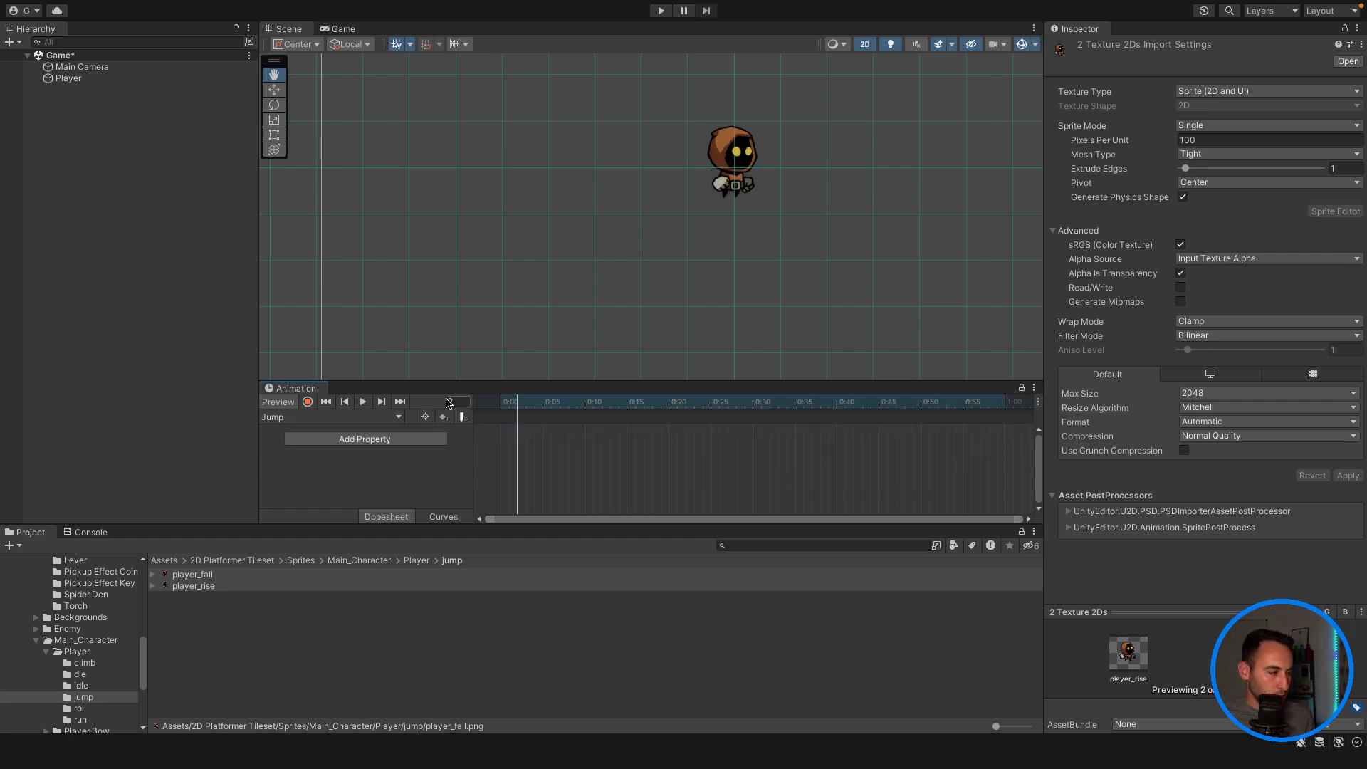
Step: Reopen the Player character's jump folder and examine the player_rise and player_fall sprites
left_click(176, 633)
left_click(417, 560)
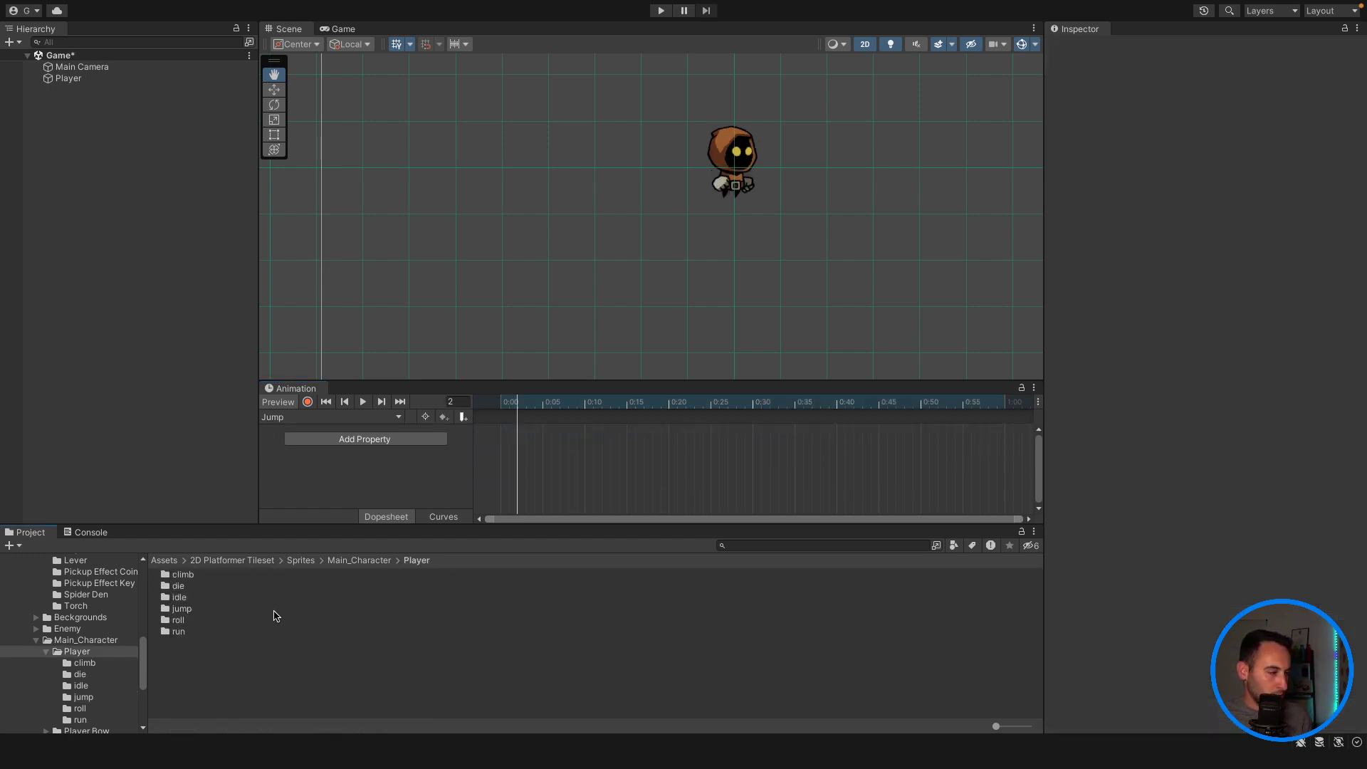
left_click(187, 609)
double_click(187, 608)
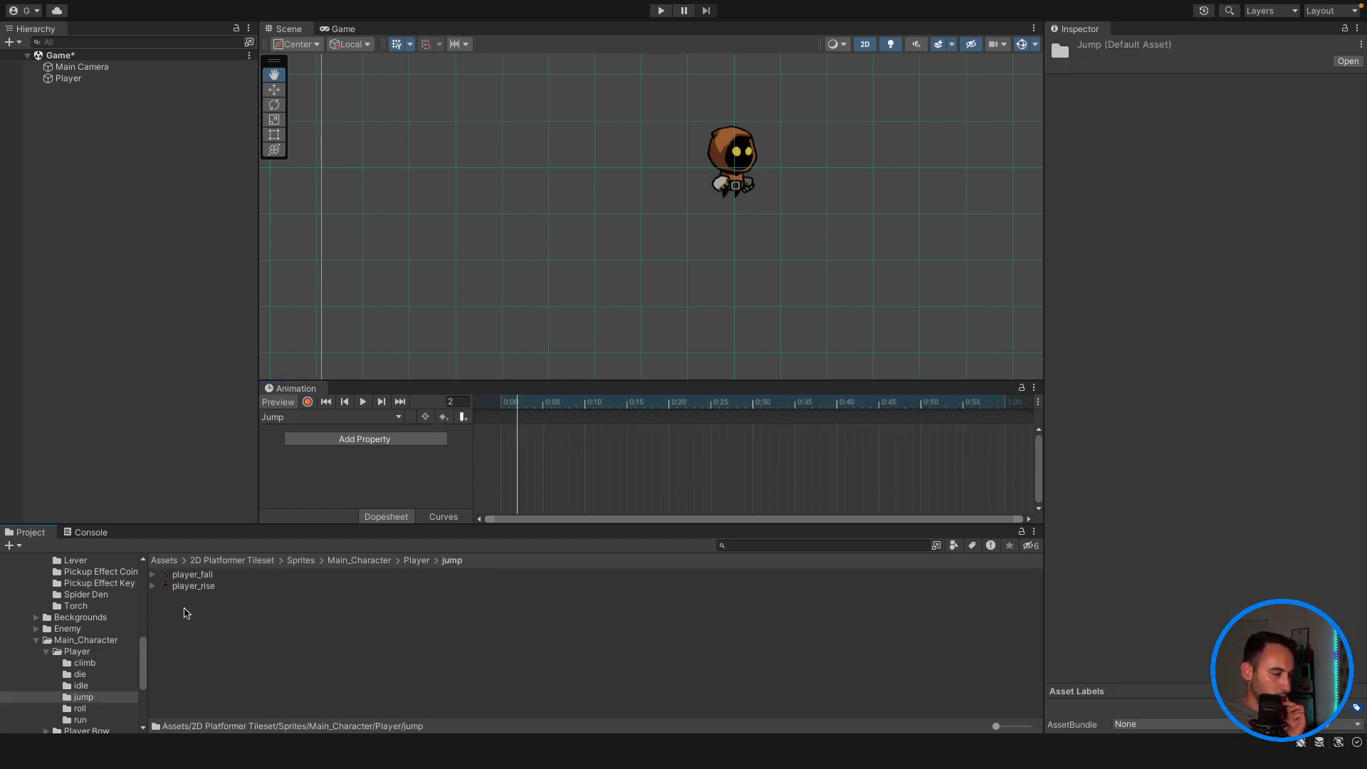
left_click(154, 587)
left_click(216, 600)
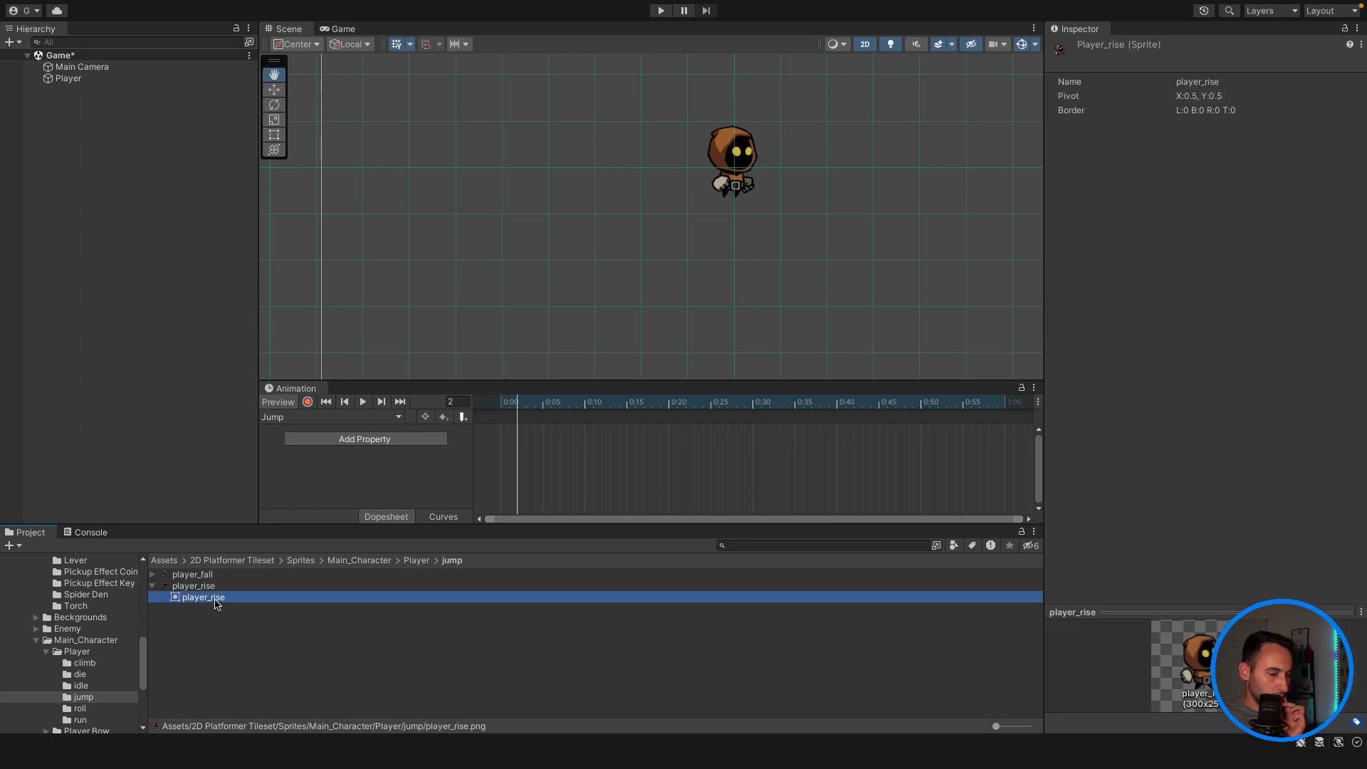
left_click(217, 589)
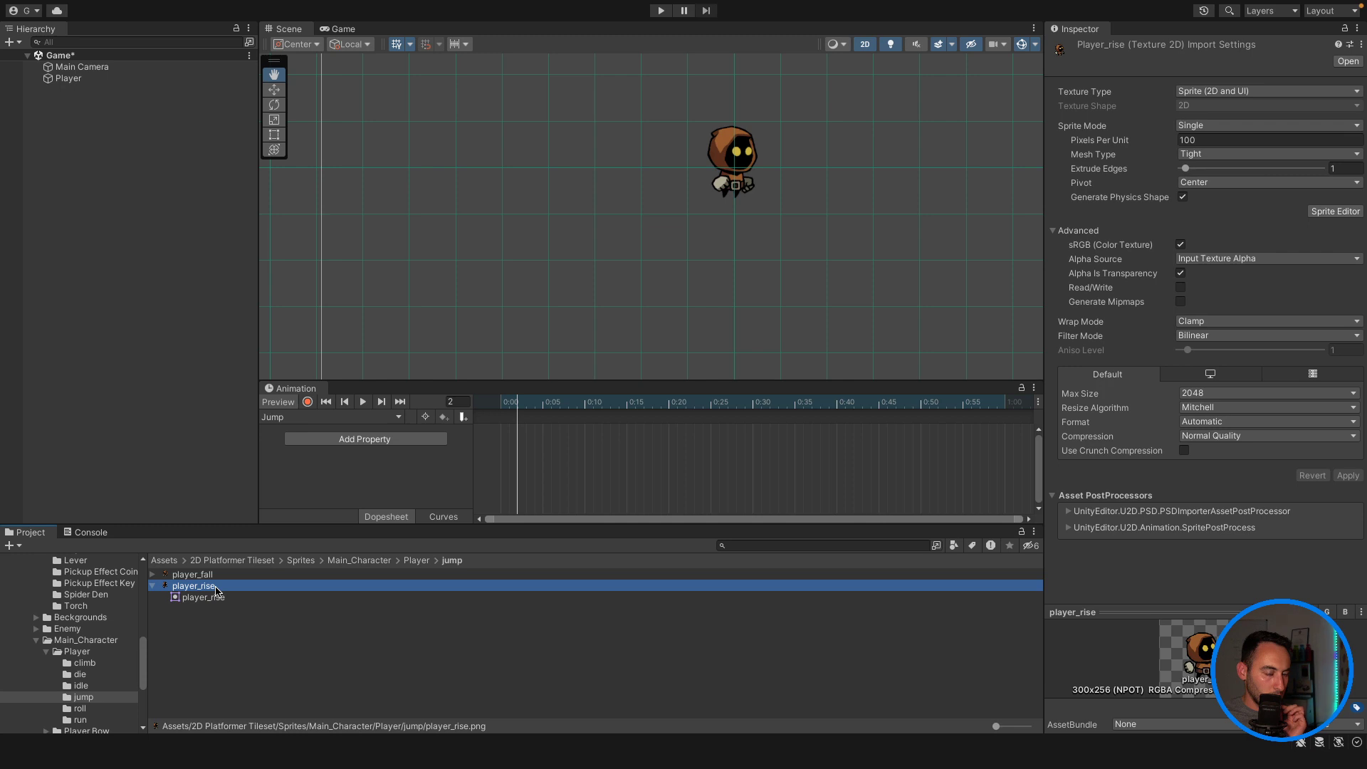
left_click(153, 575)
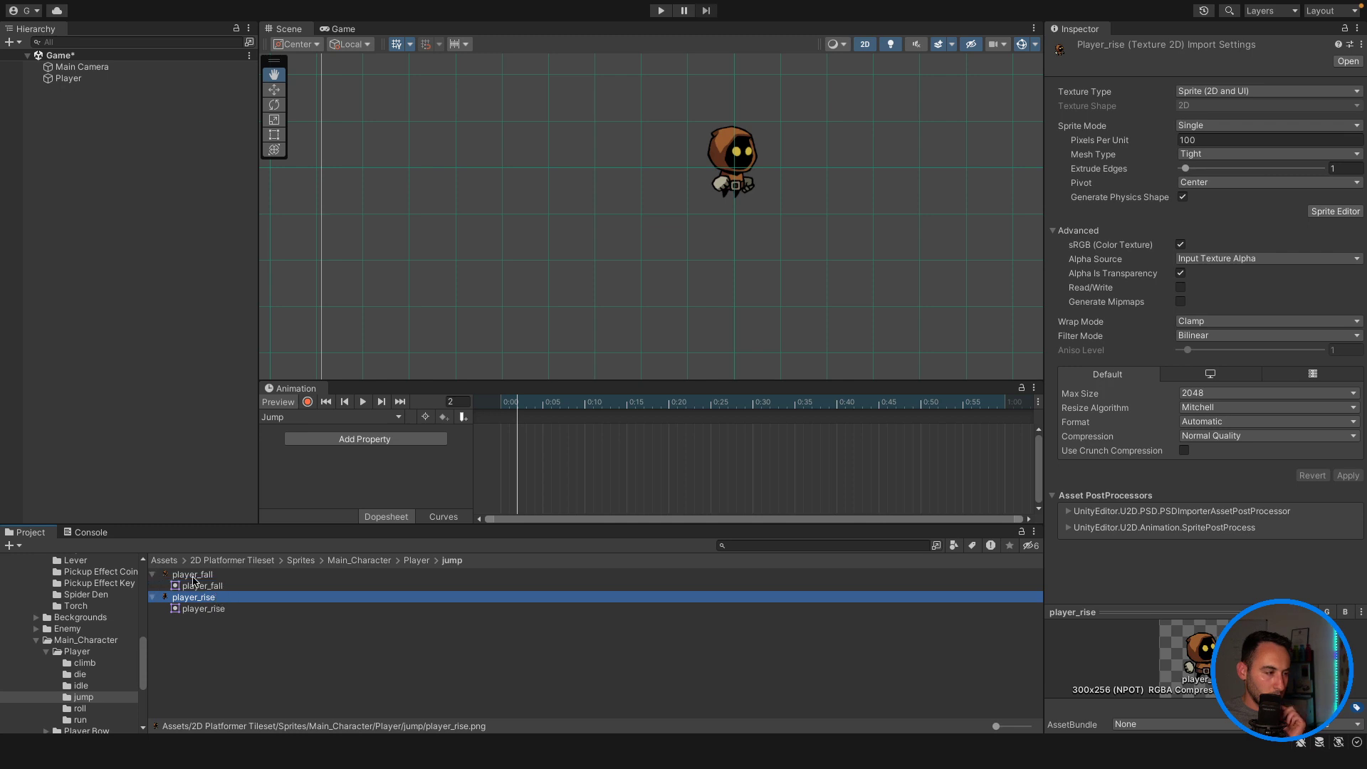
left_click(193, 577)
left_click(399, 417)
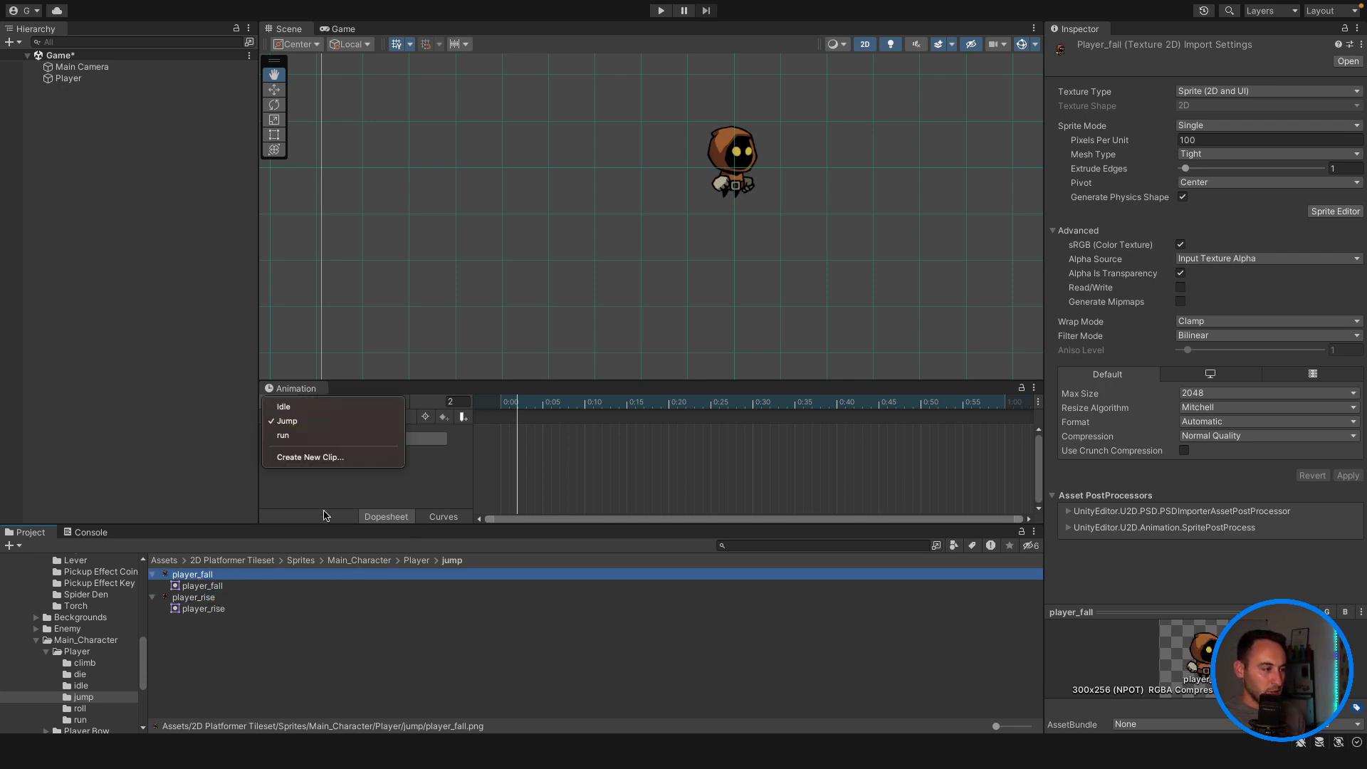
left_click(418, 562)
Step: Open the Player character's climb sprite folder and create a new clip named Climb, saved in the idle folder
left_click(417, 562)
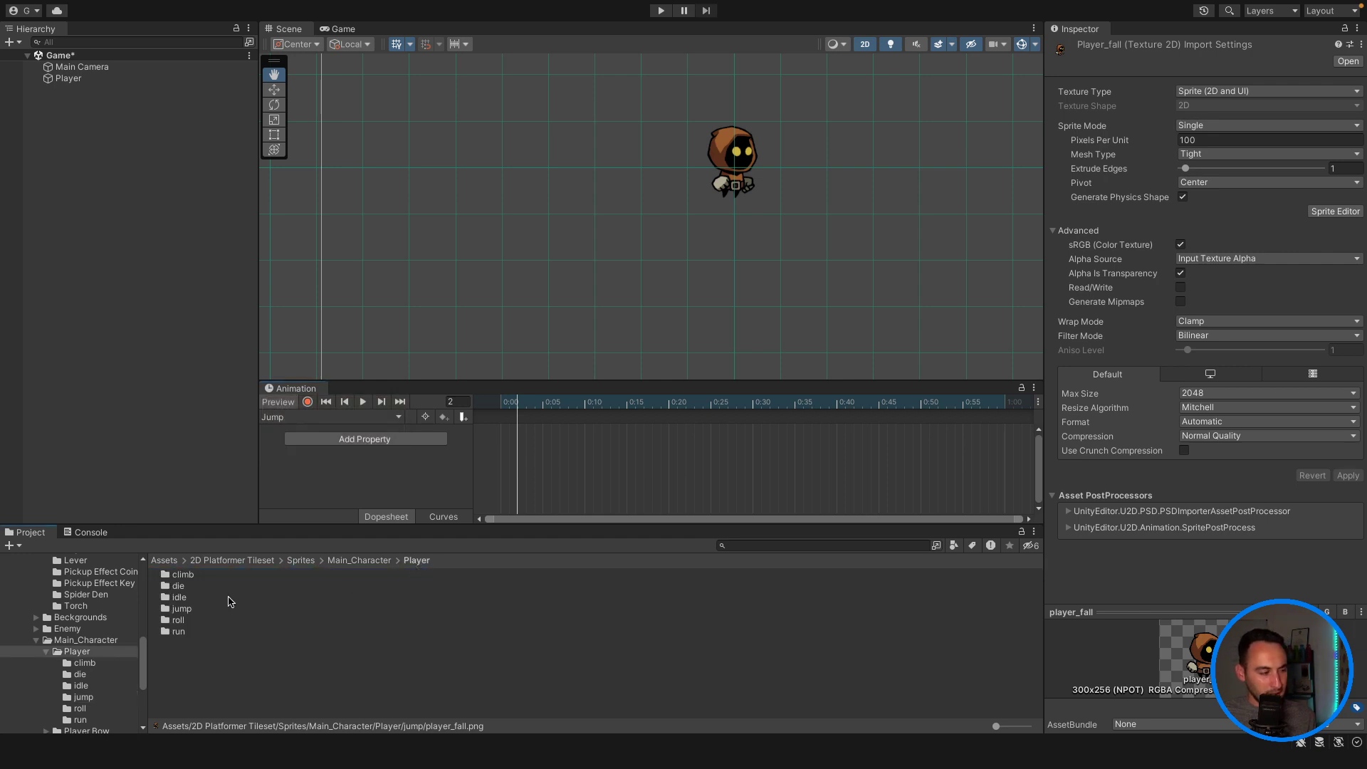
left_click(186, 574)
double_click(187, 574)
left_click(330, 419)
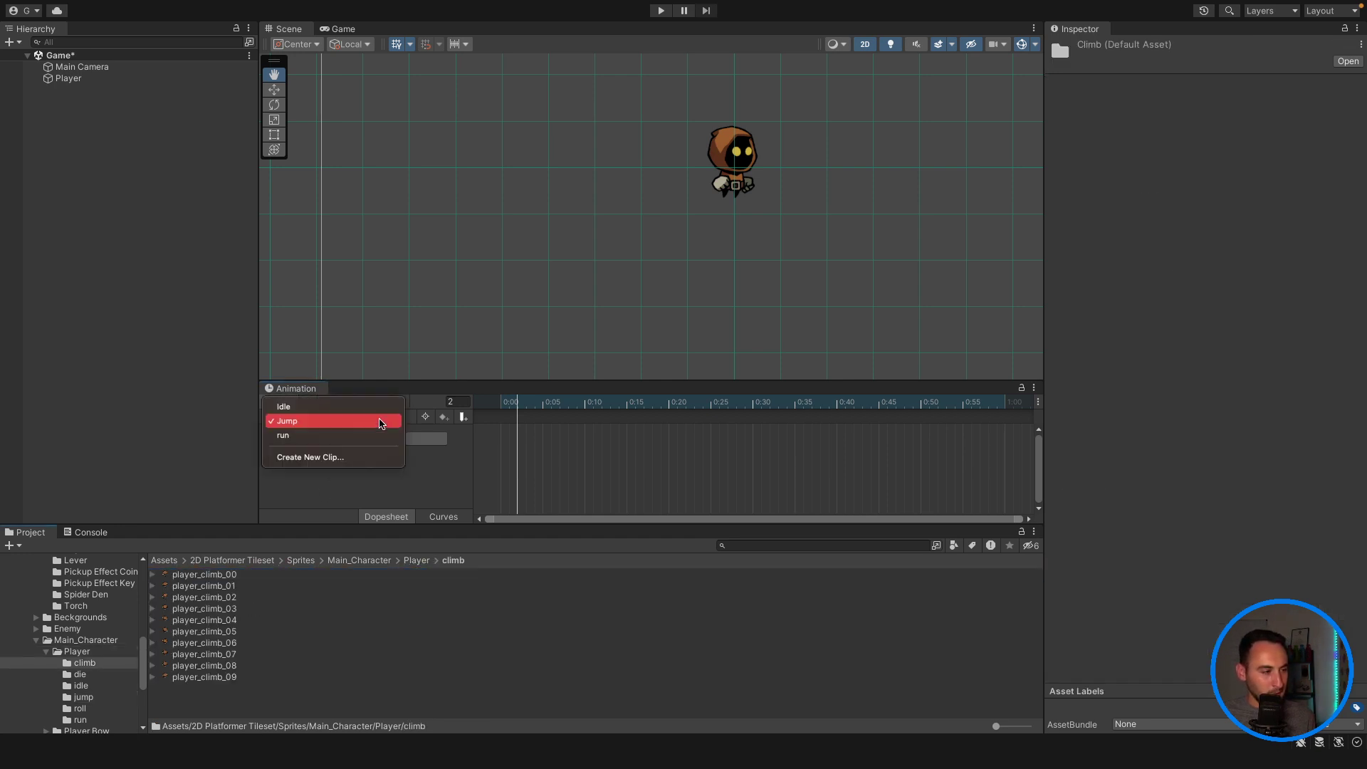
left_click(356, 460)
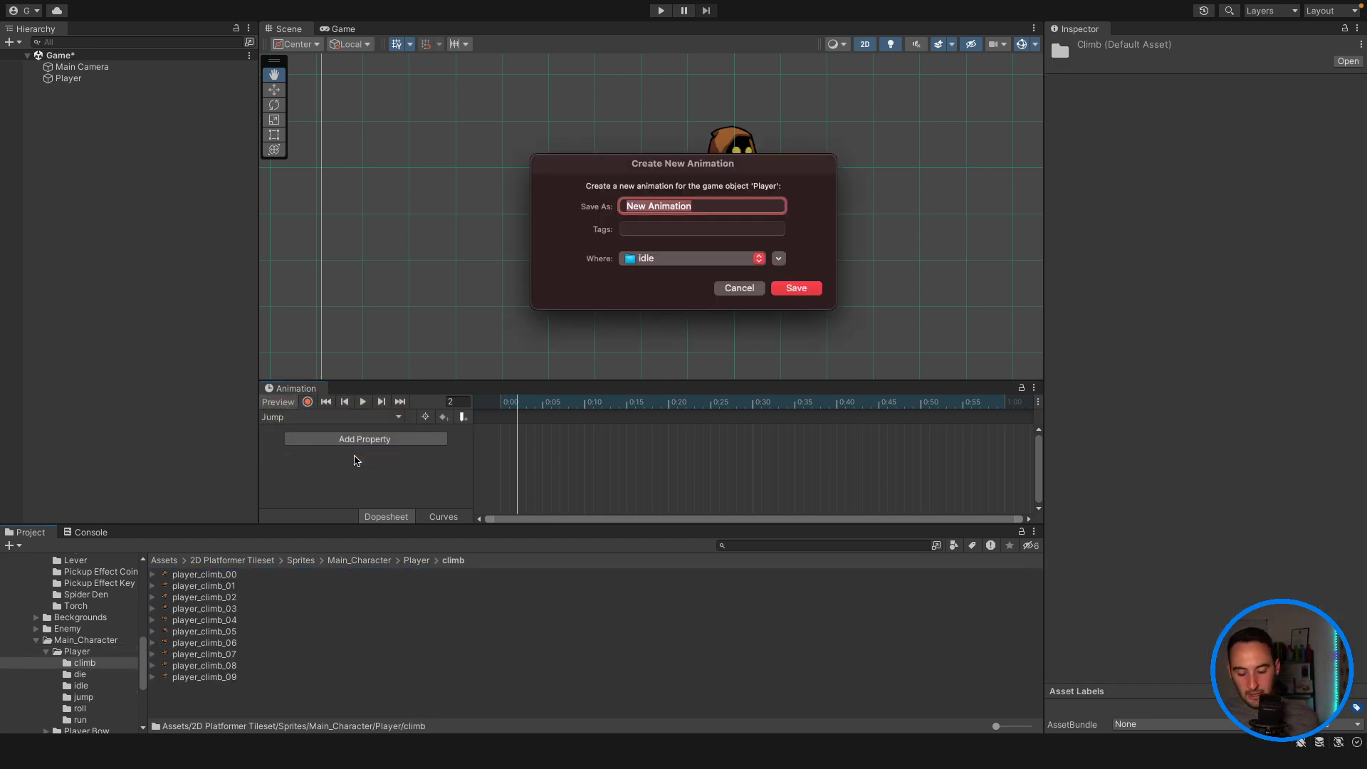
type("Climb")
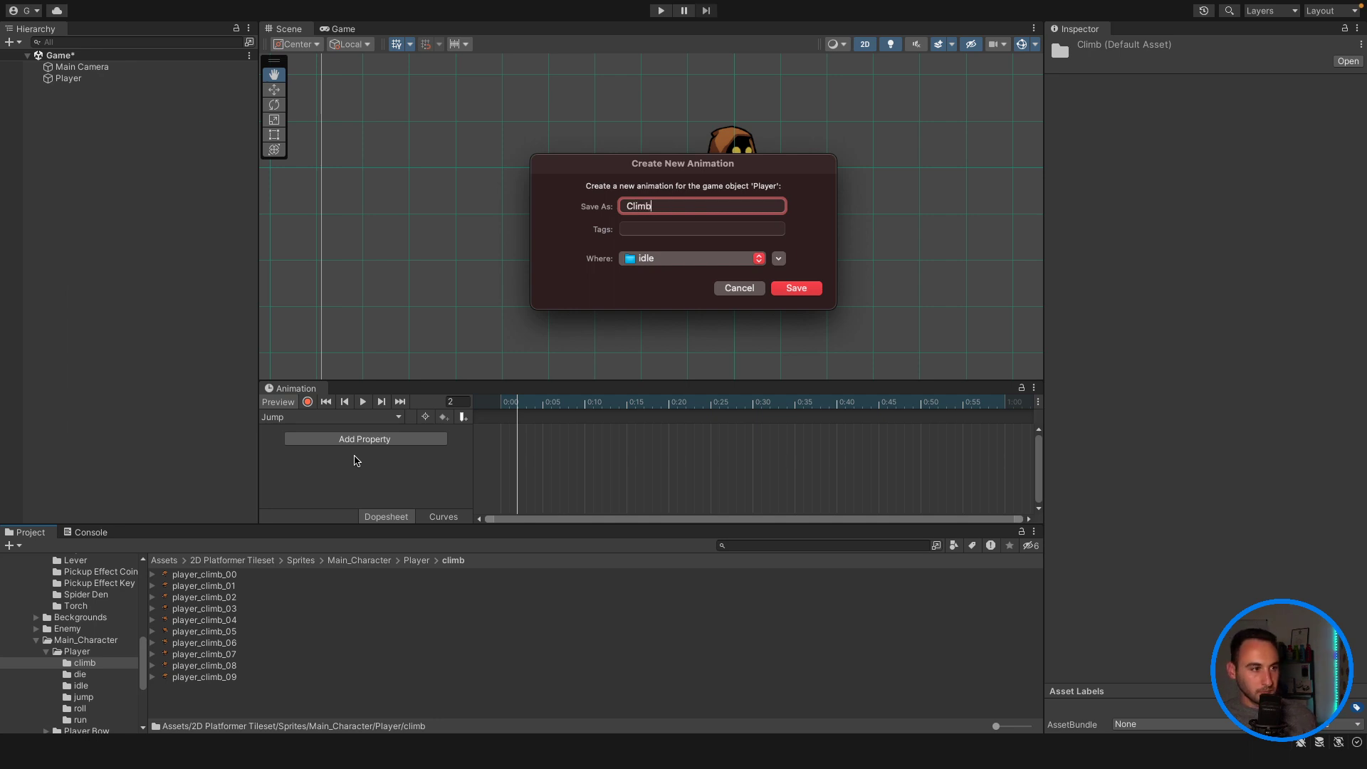
key("Return")
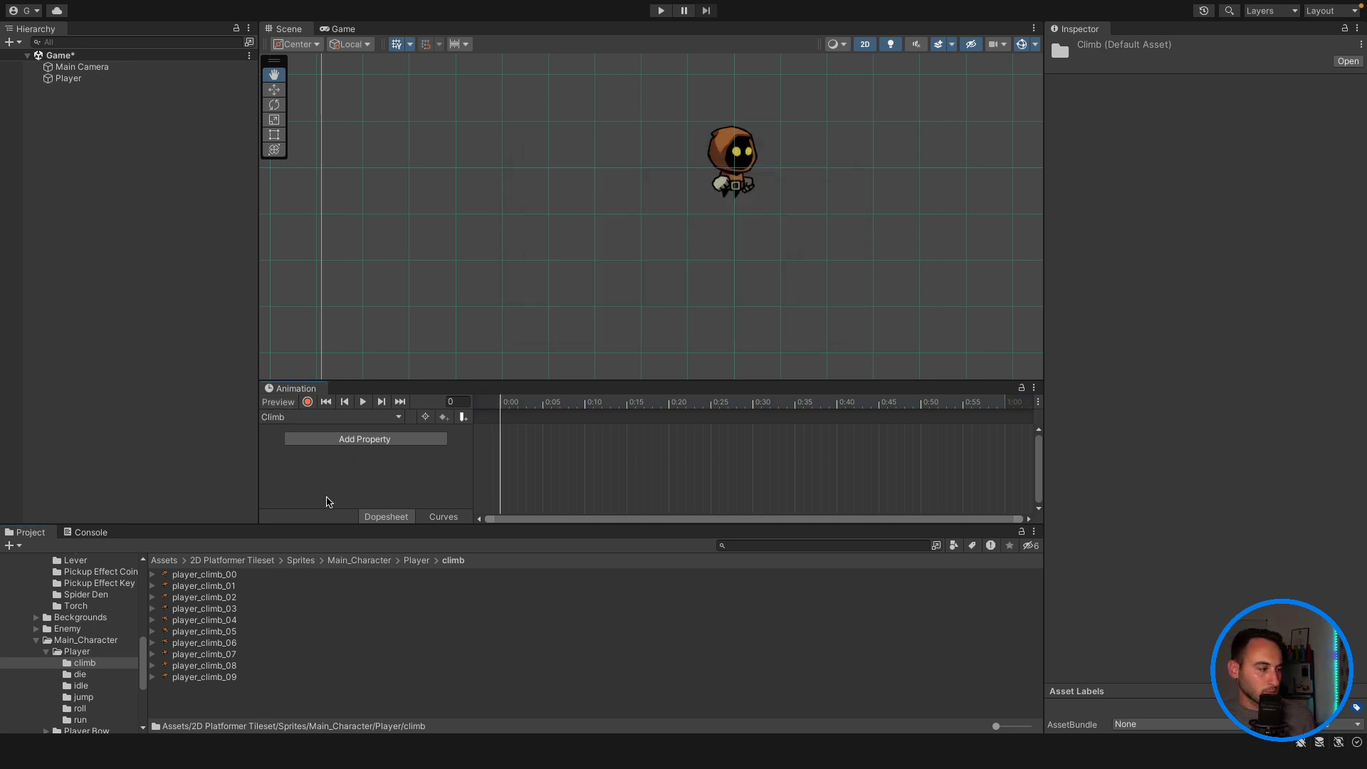
Step: Add the ten sprites player_climb_00 to player_climb_09 to the Climb clip as keyframes ending at 0:30 and preview its playback
left_click(227, 574)
left_click(214, 678, "shift")
left_click_drag(228, 628, 762, 443)
left_click(369, 402)
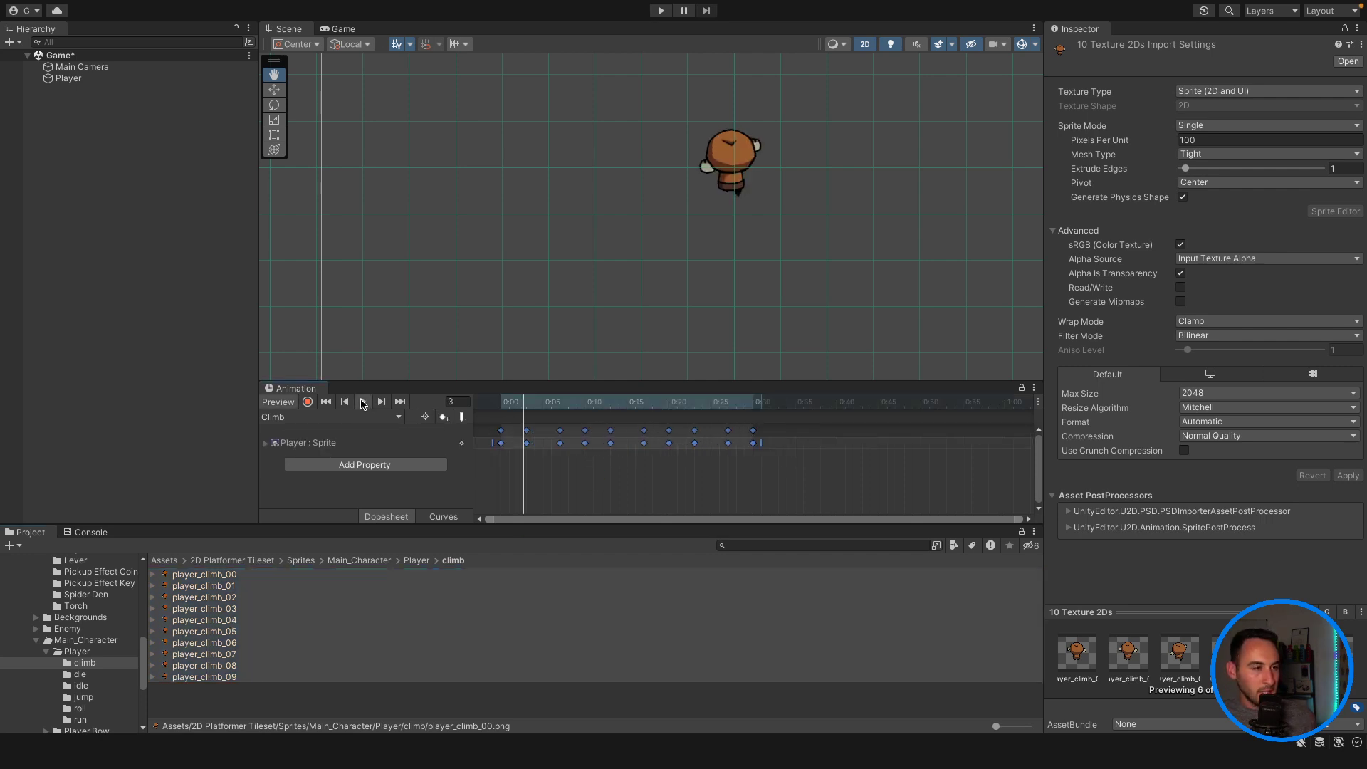
left_click(369, 401)
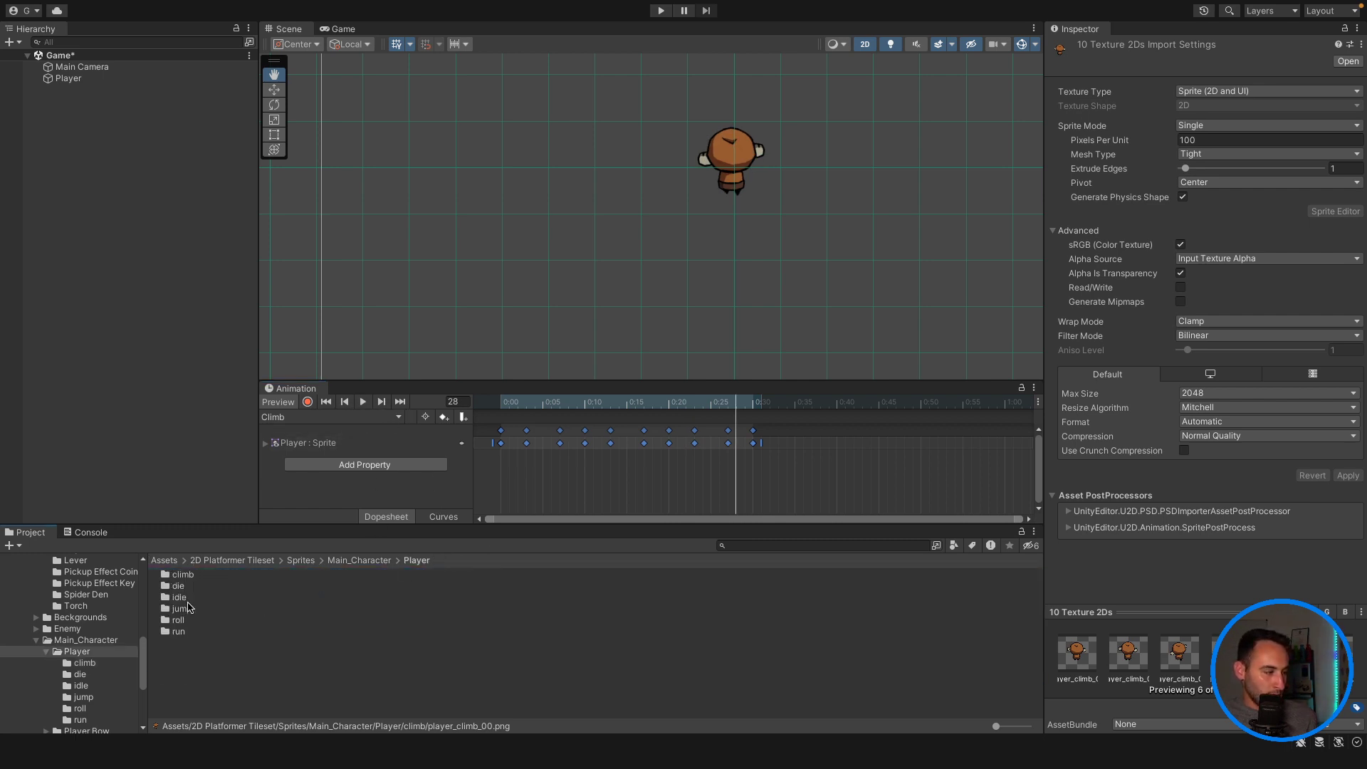
Step: Open the Player character's die sprite folder and create a new clip named Die, saved in the idle folder
double_click(179, 586)
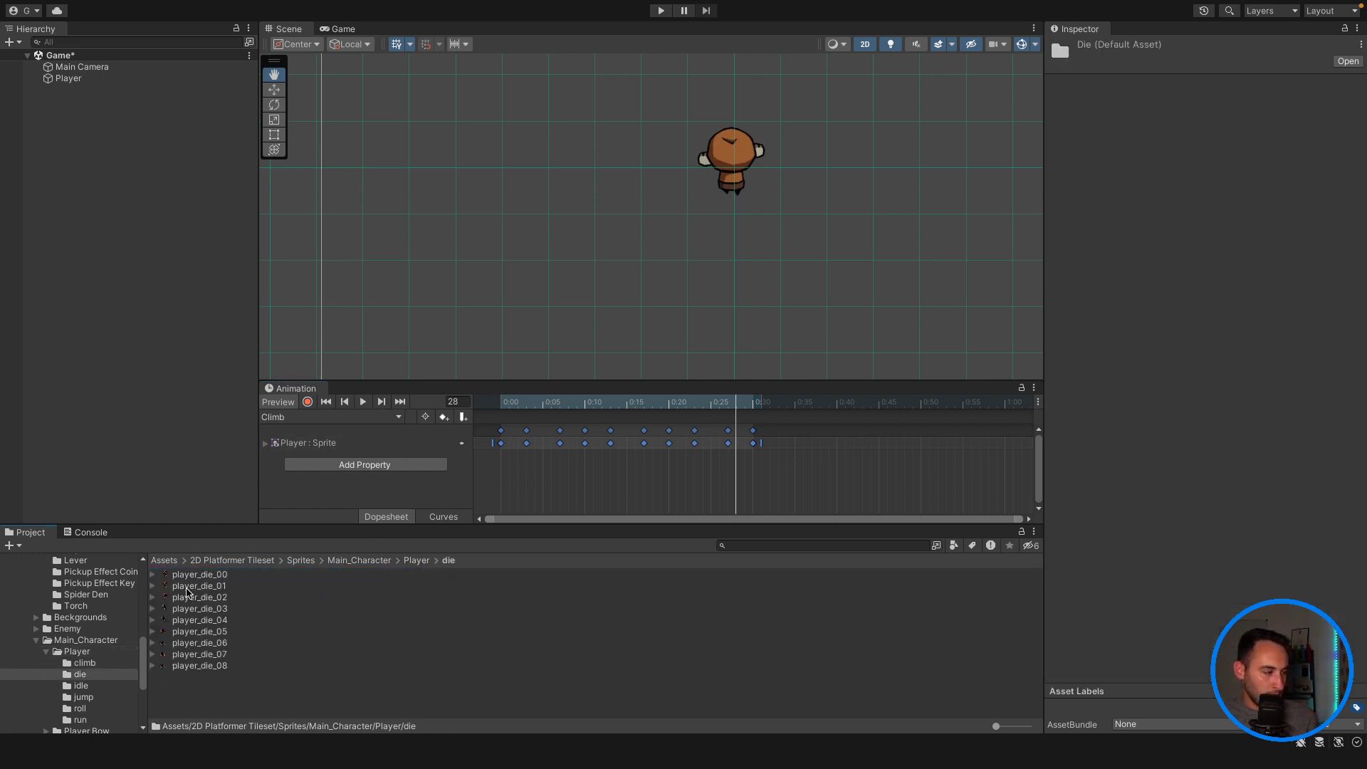
left_click(399, 417)
left_click(337, 482)
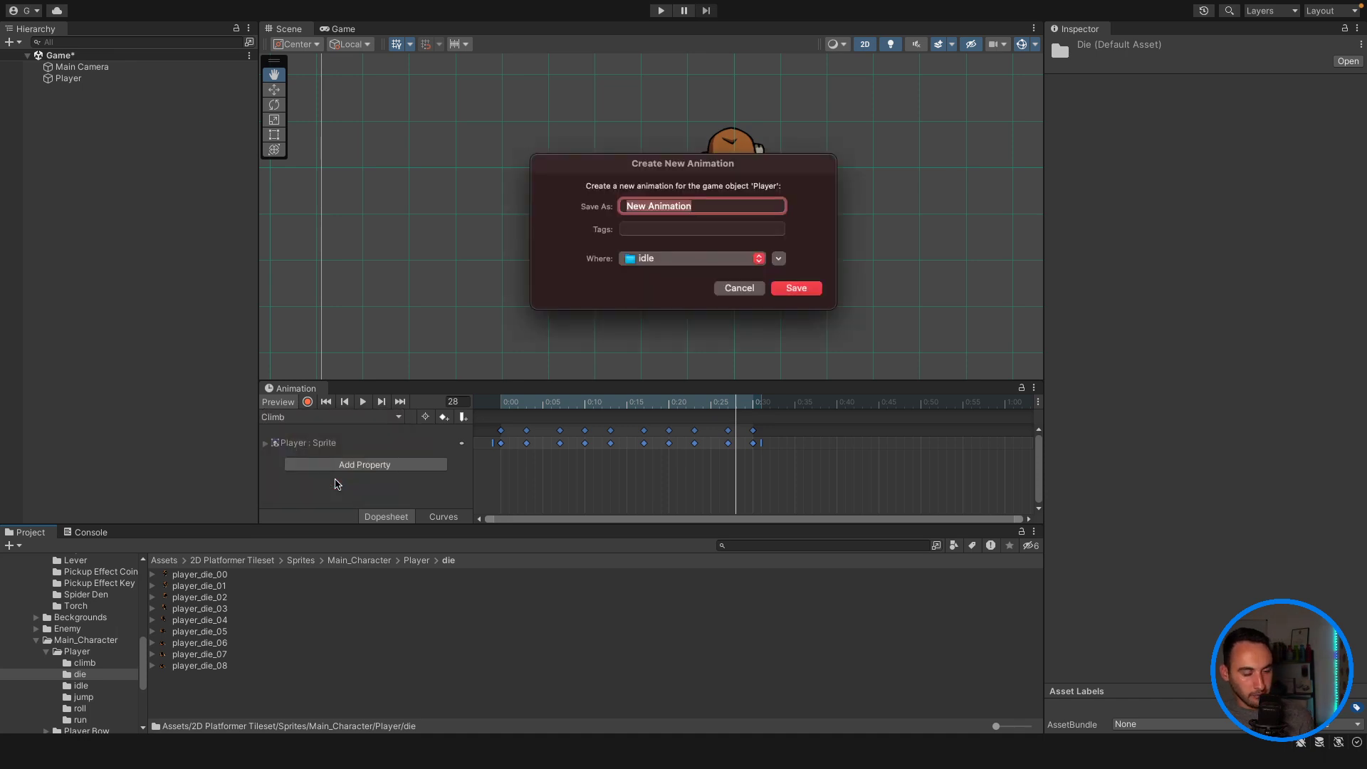
type("Die")
key("Return")
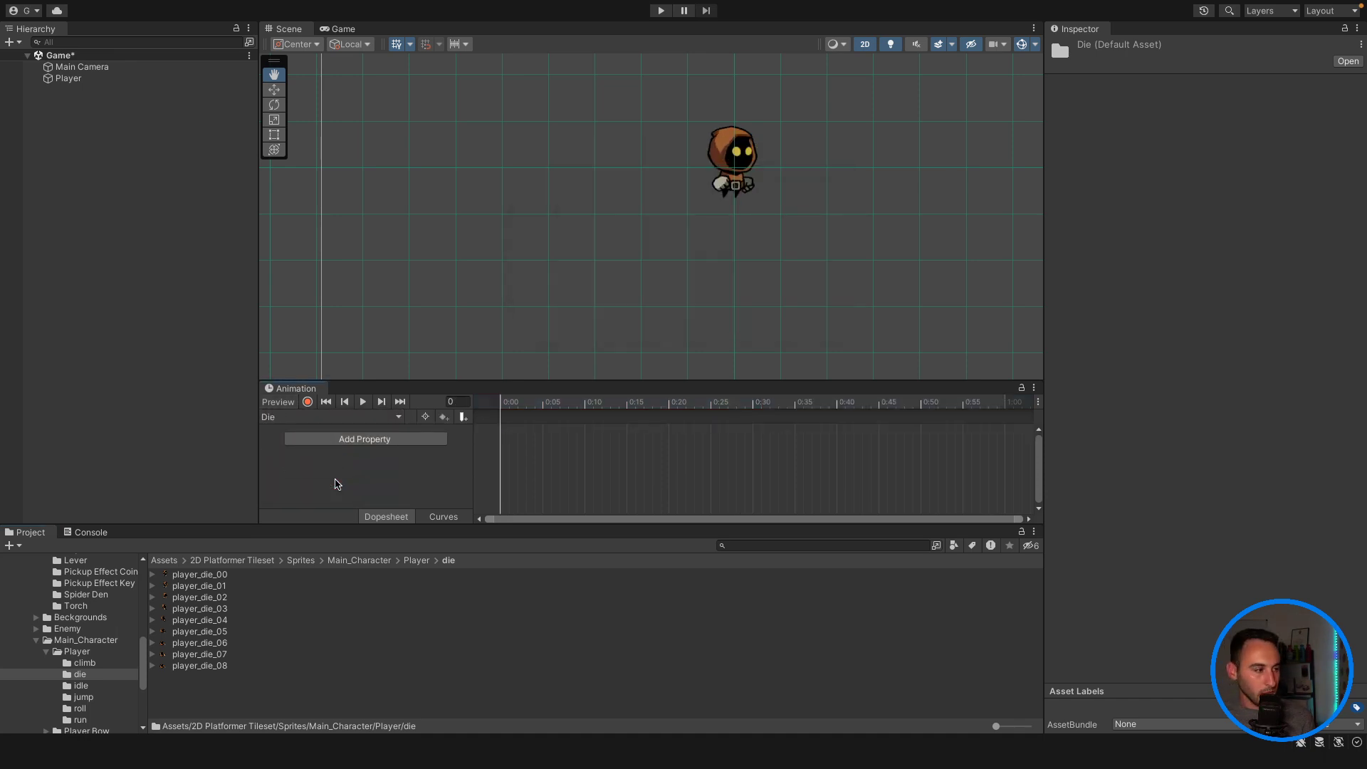
Step: Add the nine sprites player_die_00 to player_die_08 to the Die clip as keyframes ending at 0:30 and preview its playback
left_click(217, 664)
left_click(218, 588, "shift")
left_click(207, 576, "shift")
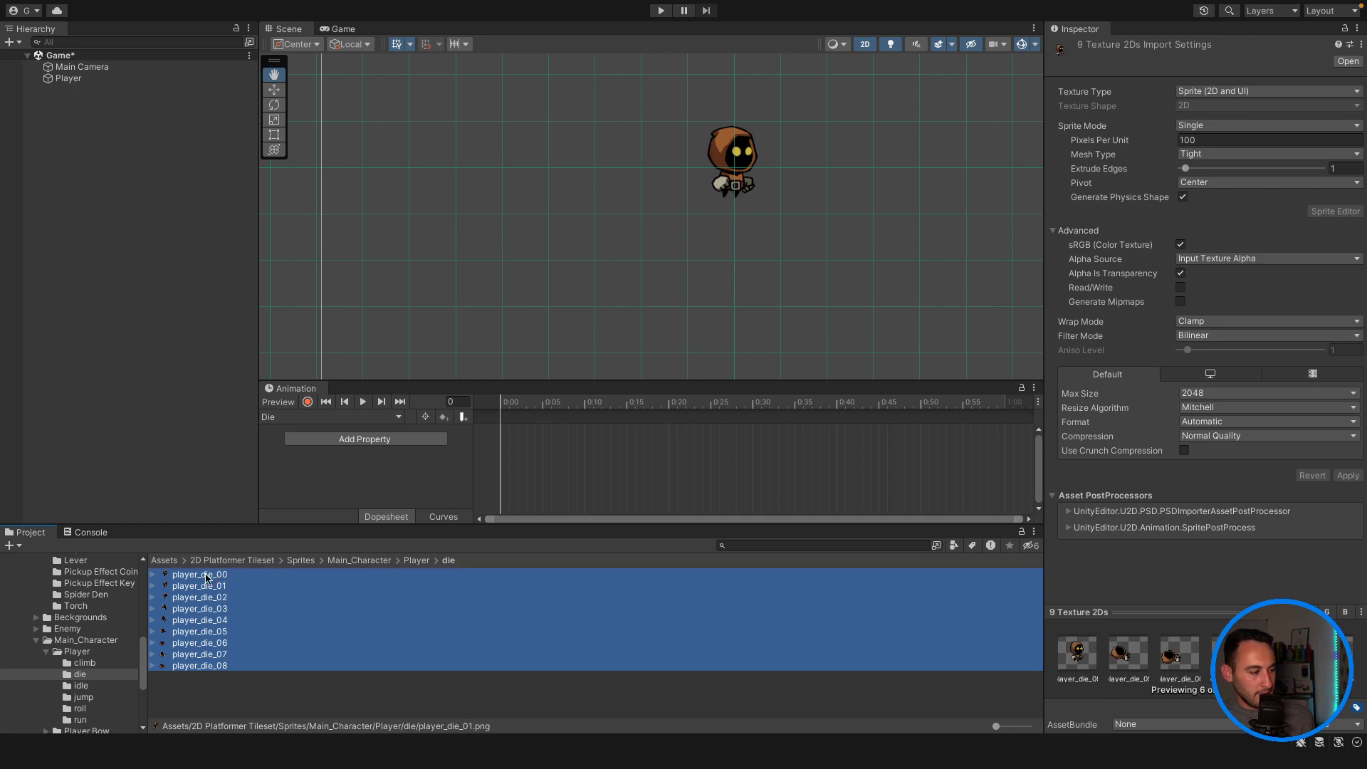
left_click_drag(206, 575, 694, 468)
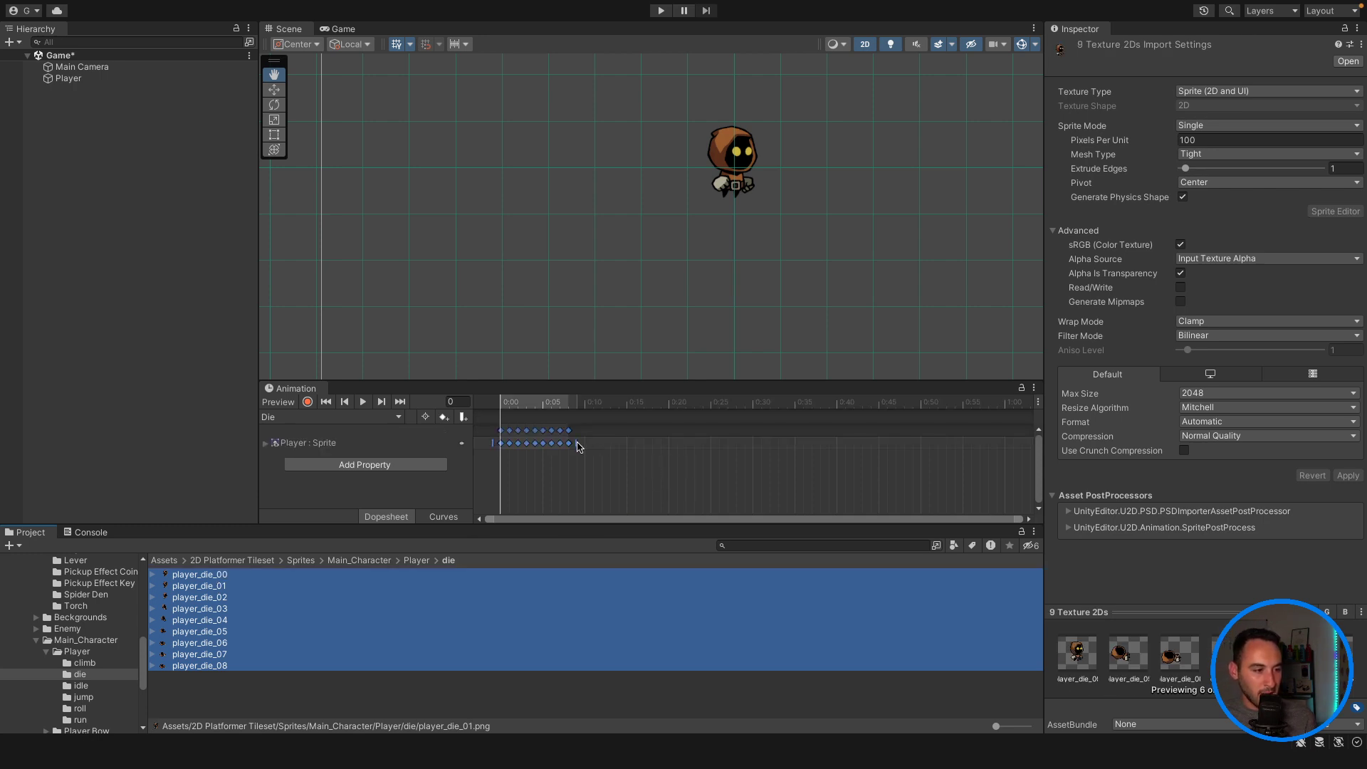
left_click_drag(578, 445, 755, 445)
left_click(363, 402)
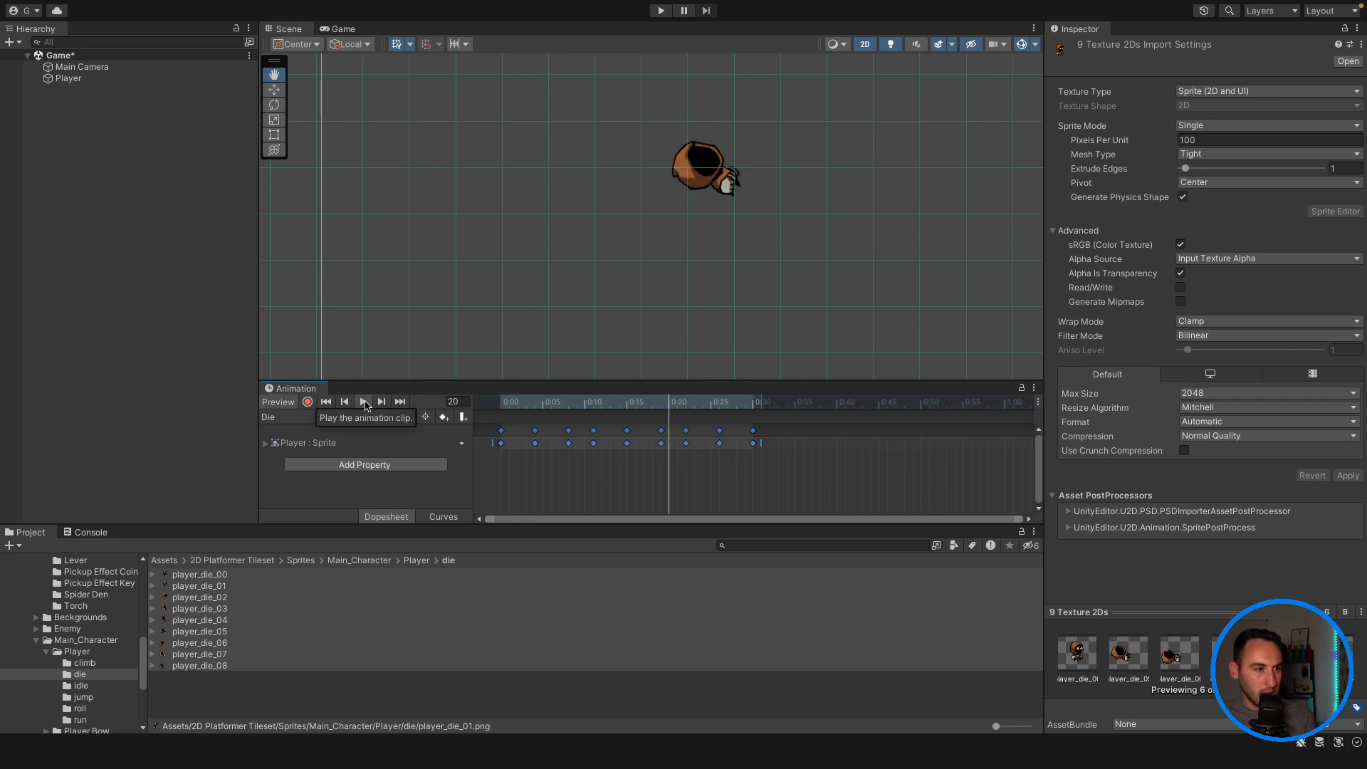
left_click(364, 403)
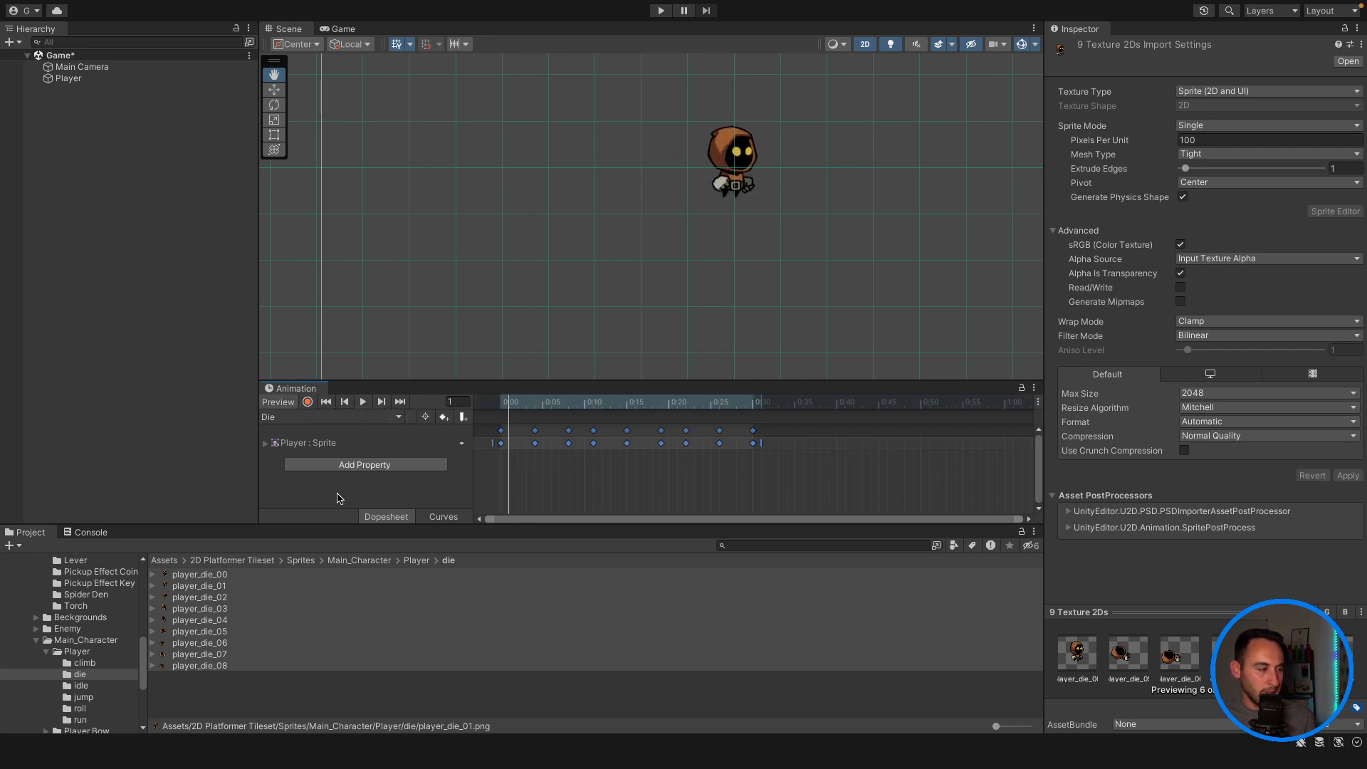
Step: Open the Player character's roll sprite folder and create a new clip named Roll, saved in the idle folder
left_click(415, 561)
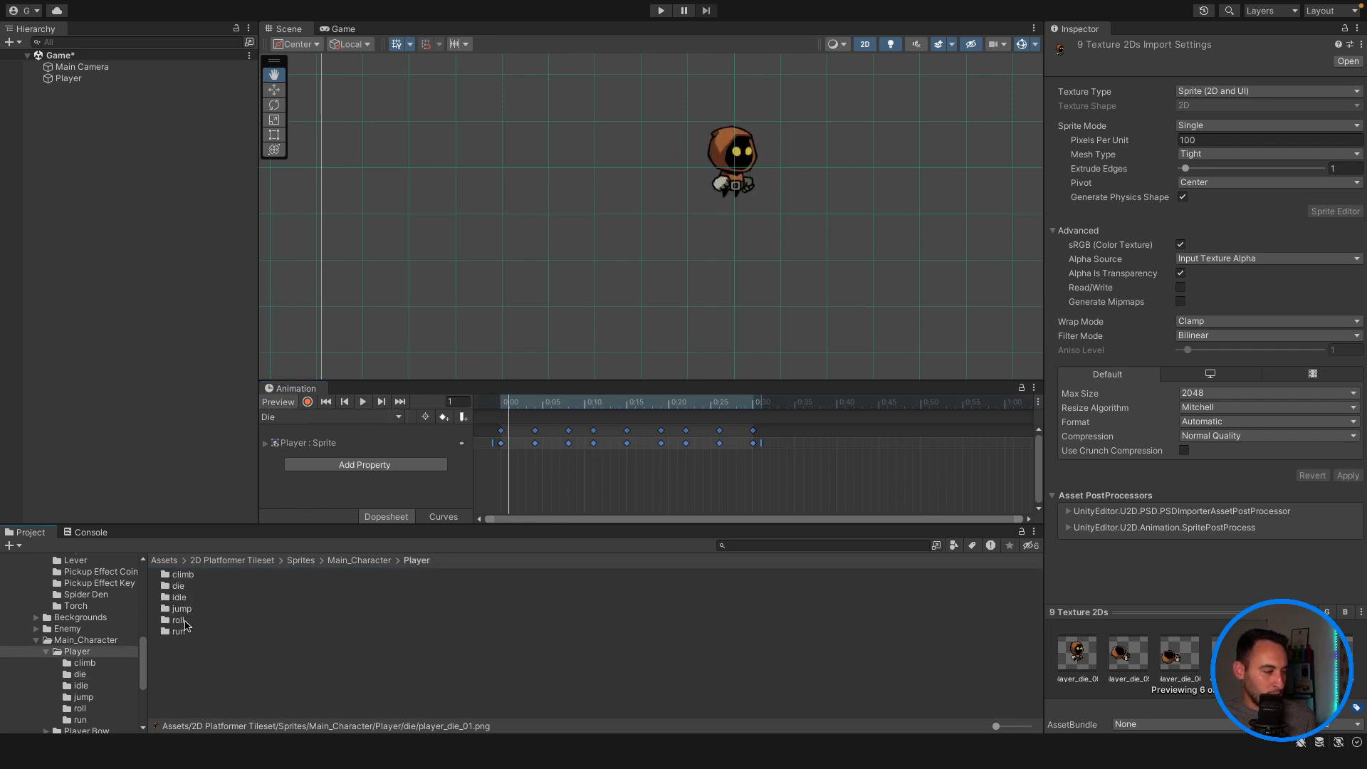
double_click(179, 621)
left_click(186, 621)
left_click(398, 417)
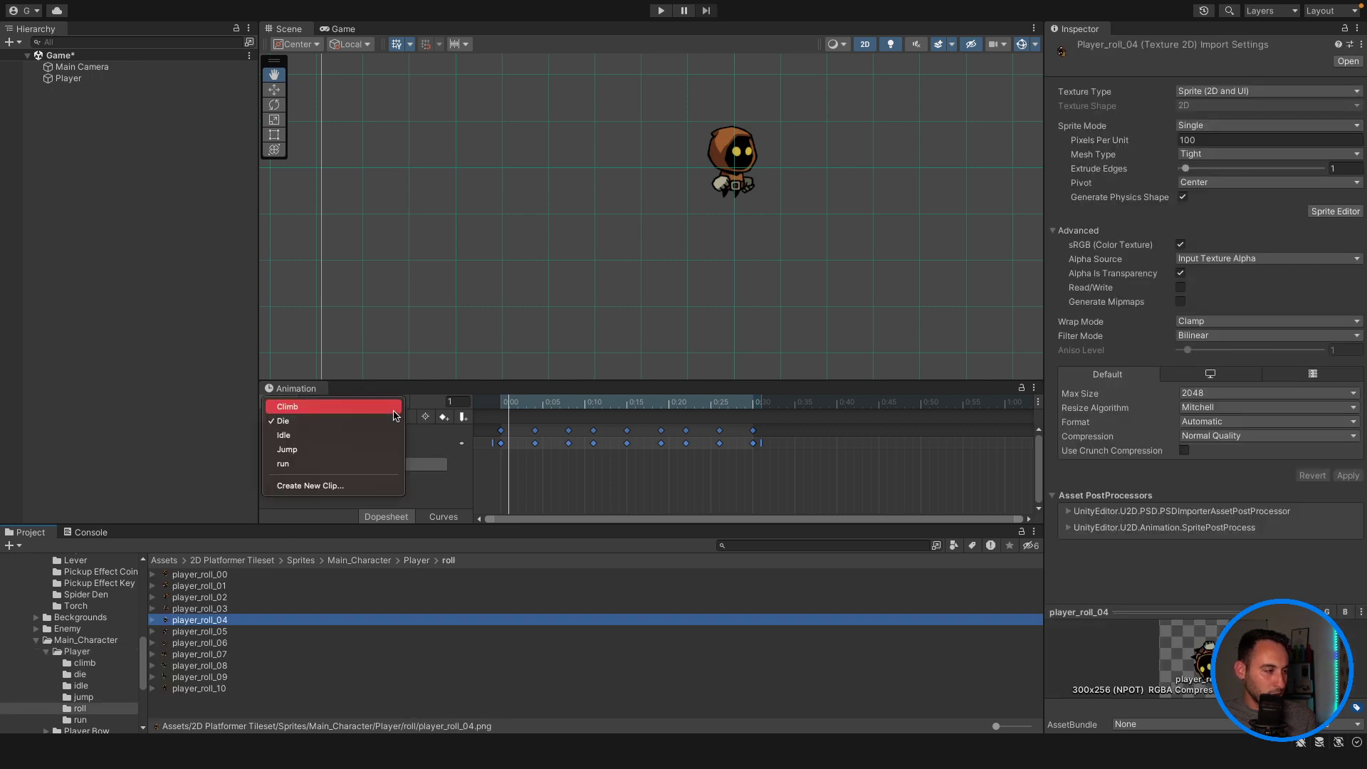
left_click(349, 485)
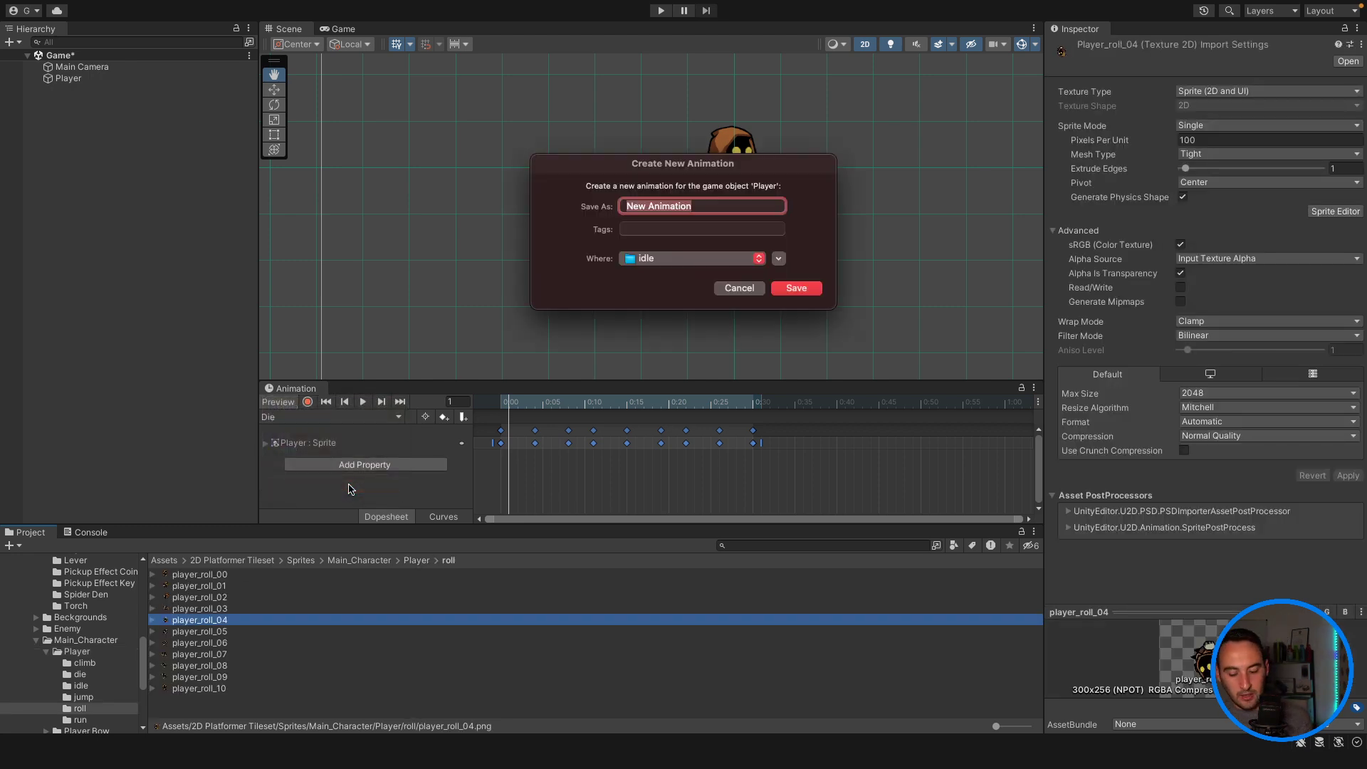
type("Roll")
key("Return")
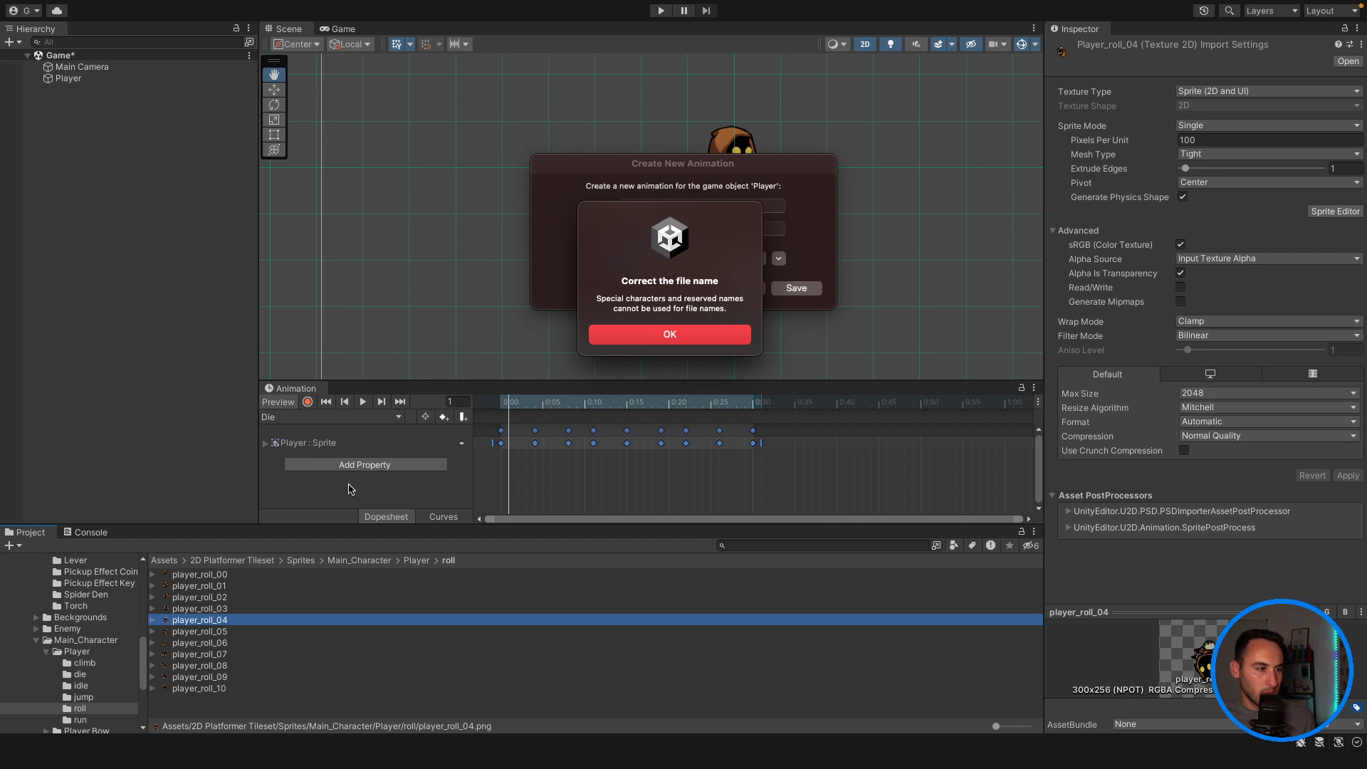
key("Return")
key("Right")
key("BackSpace")
key("Return")
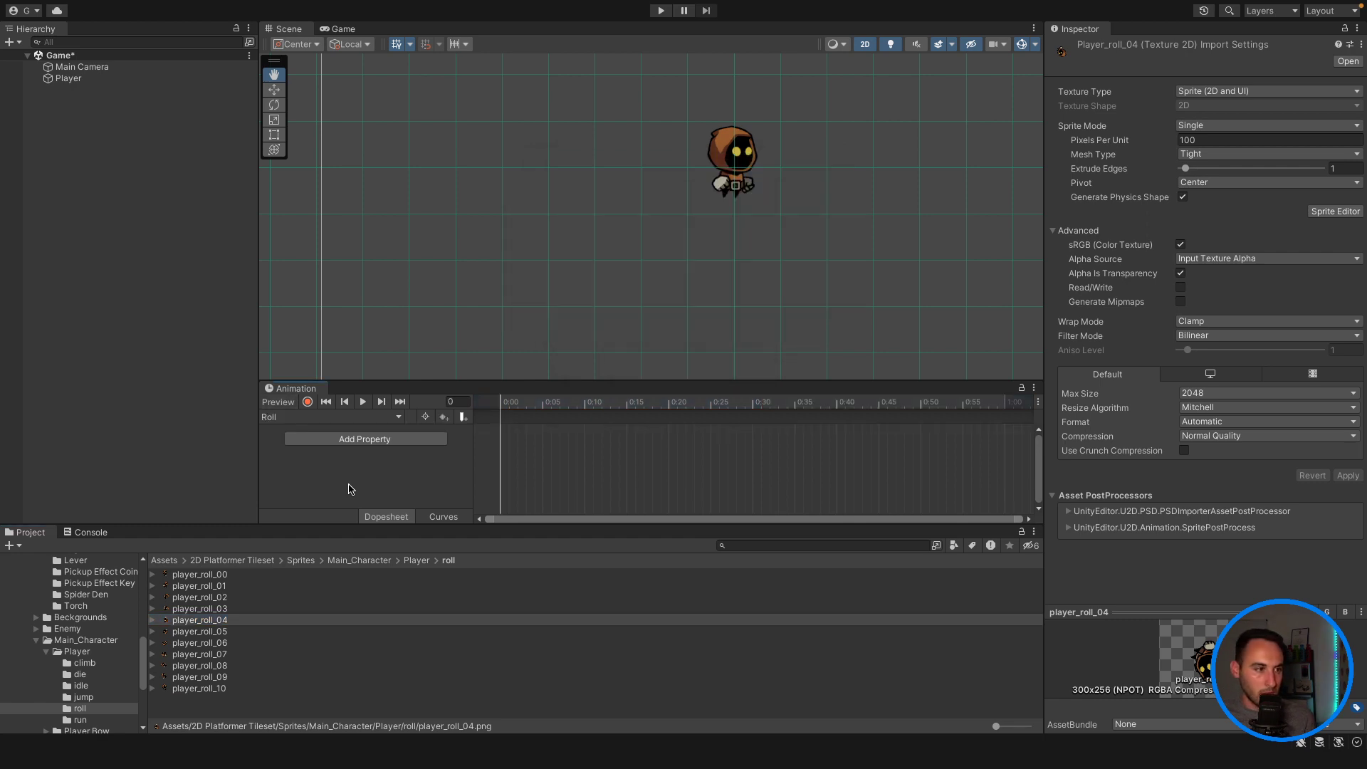
Step: Add the eleven sprites player_roll_00 to player_roll_10 to the Roll clip as keyframes ending at 0:30 and preview its playback
left_click(217, 576)
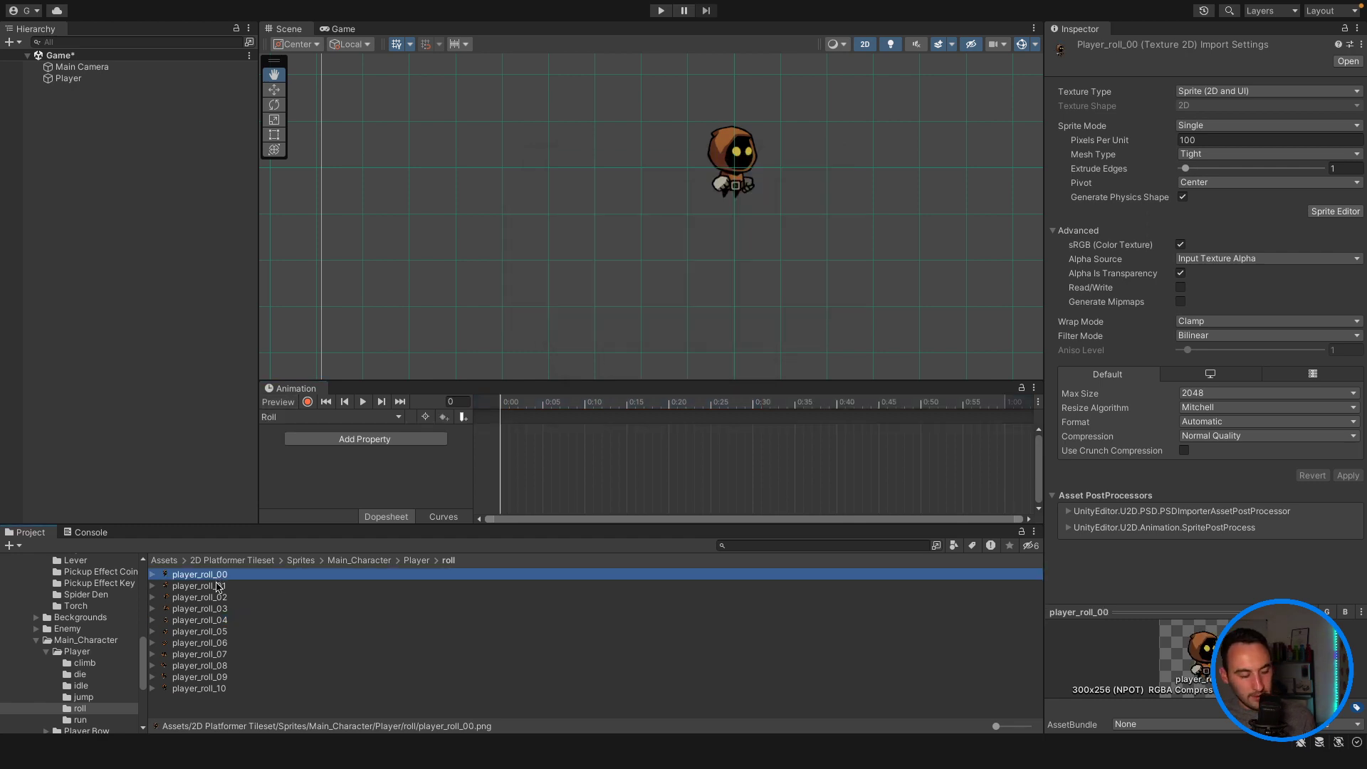
left_click(218, 688, "shift")
left_click_drag(212, 607, 759, 441)
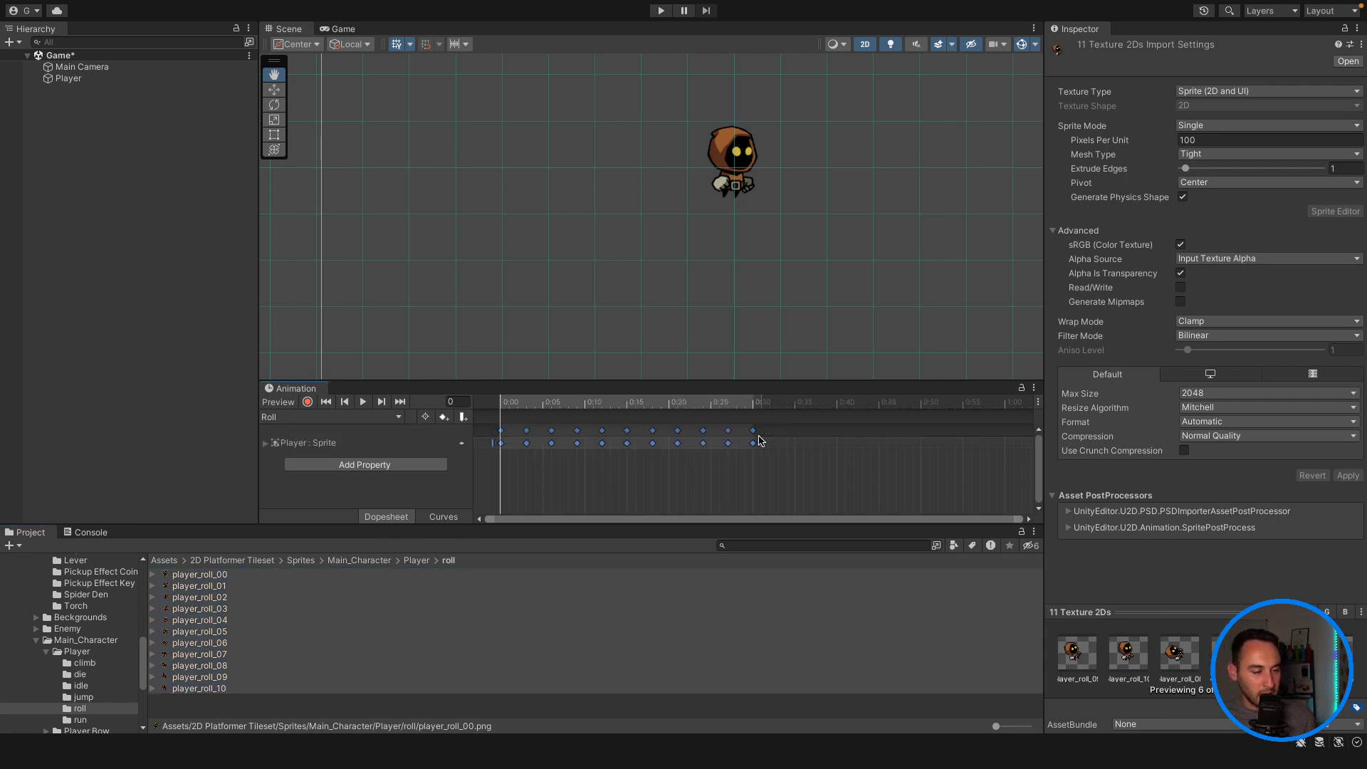
left_click(363, 402)
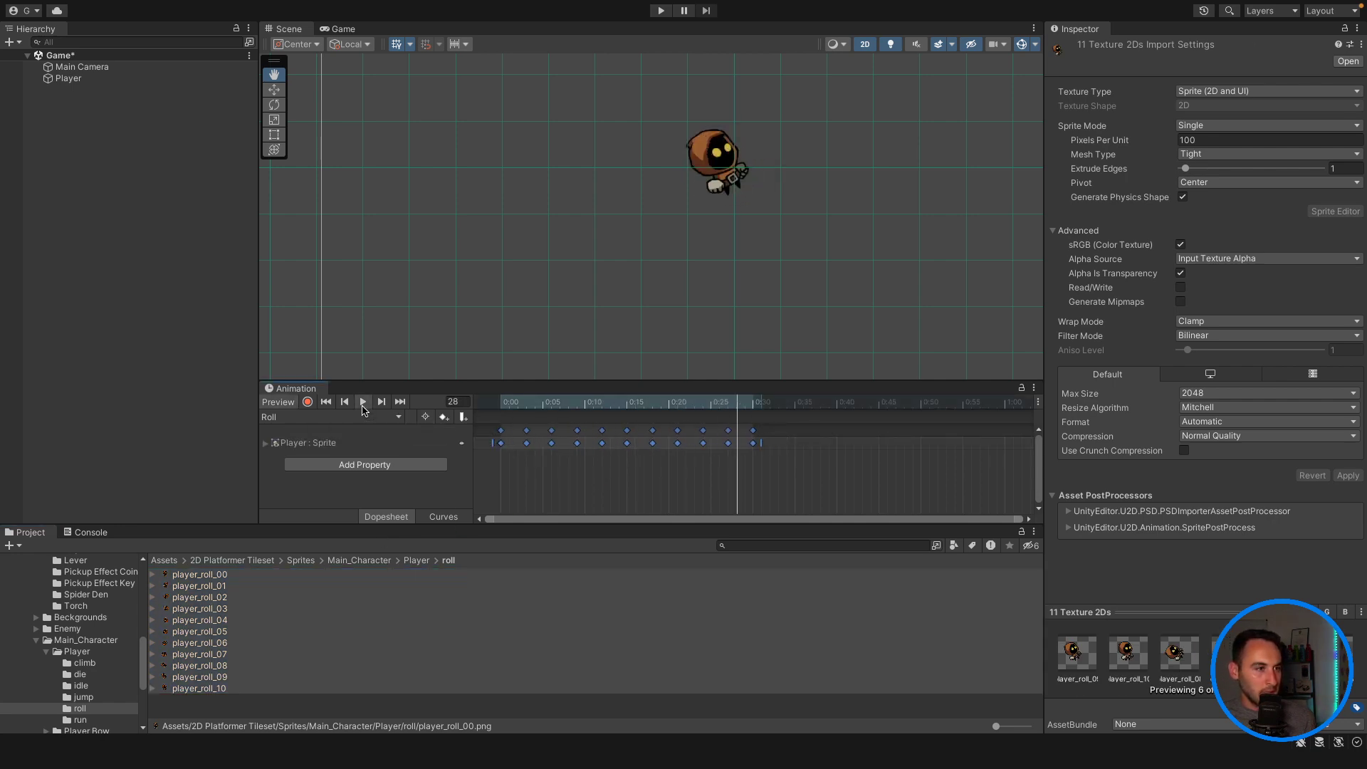
left_click(363, 402)
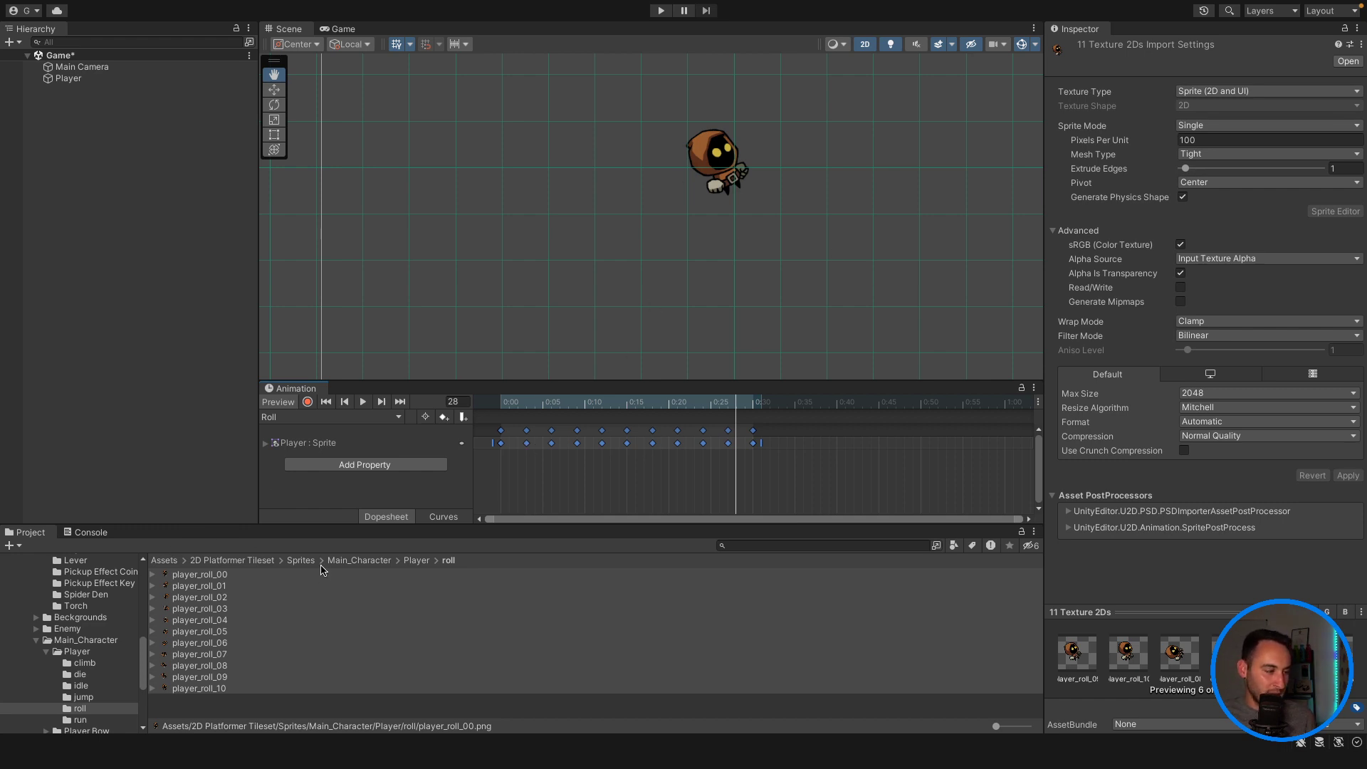
Step: Check the Player character's sprite folders from climb to run against the list of animation clips
left_click(418, 561)
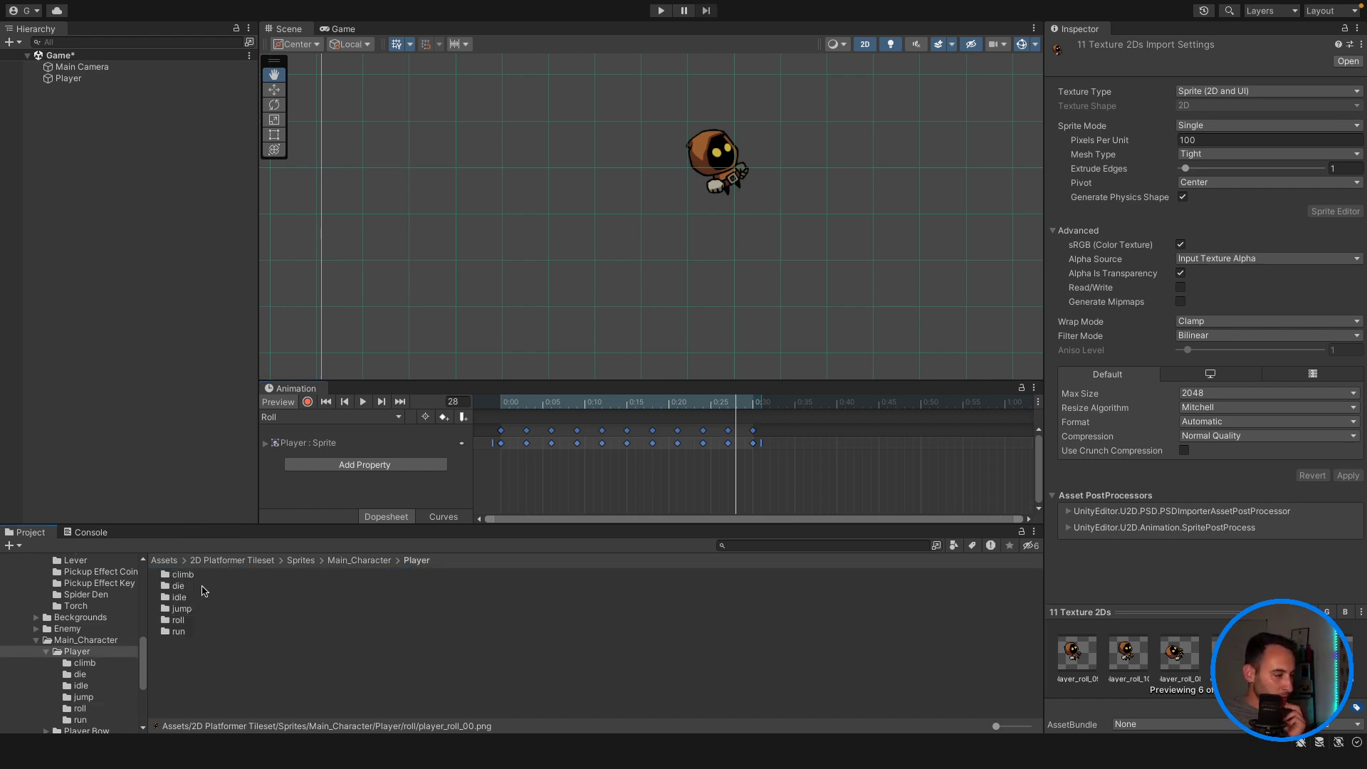
left_click(200, 577)
left_click(194, 587)
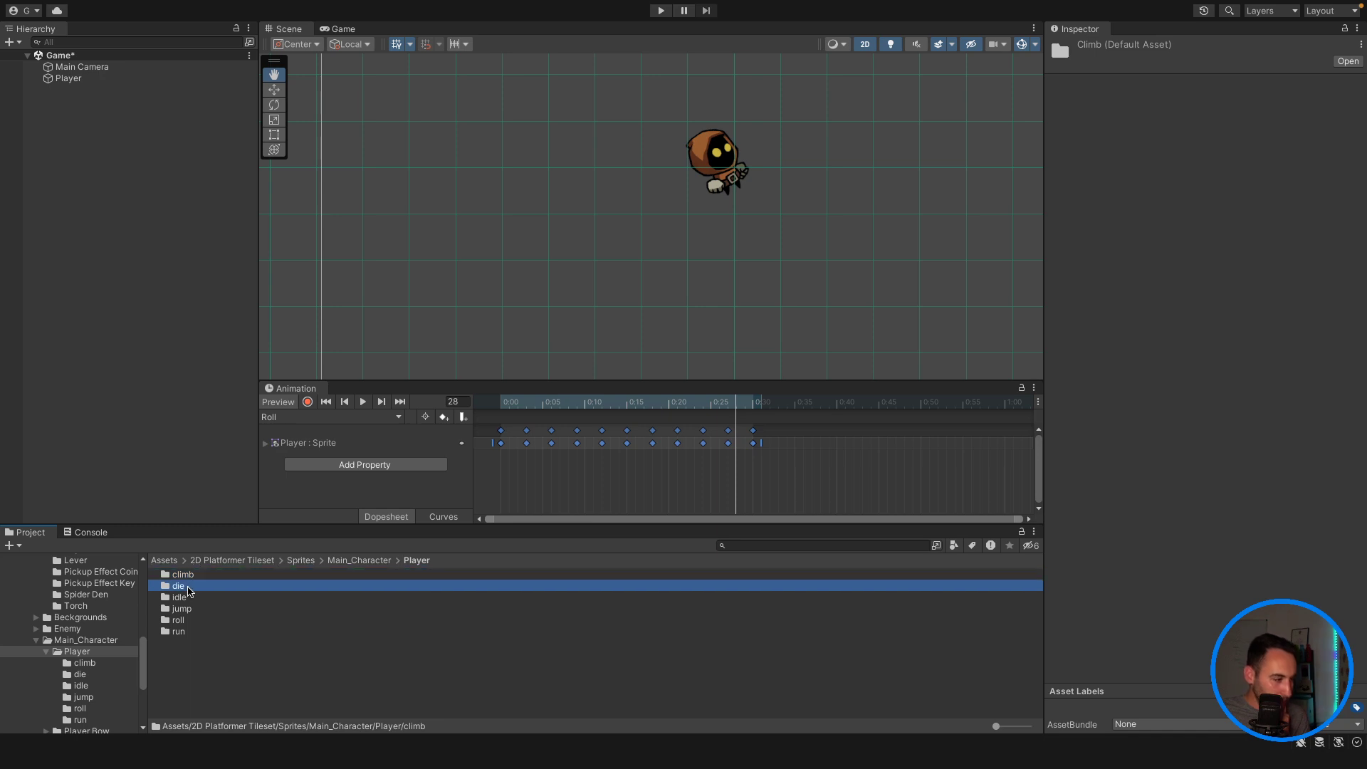
left_click(196, 599)
left_click(193, 610)
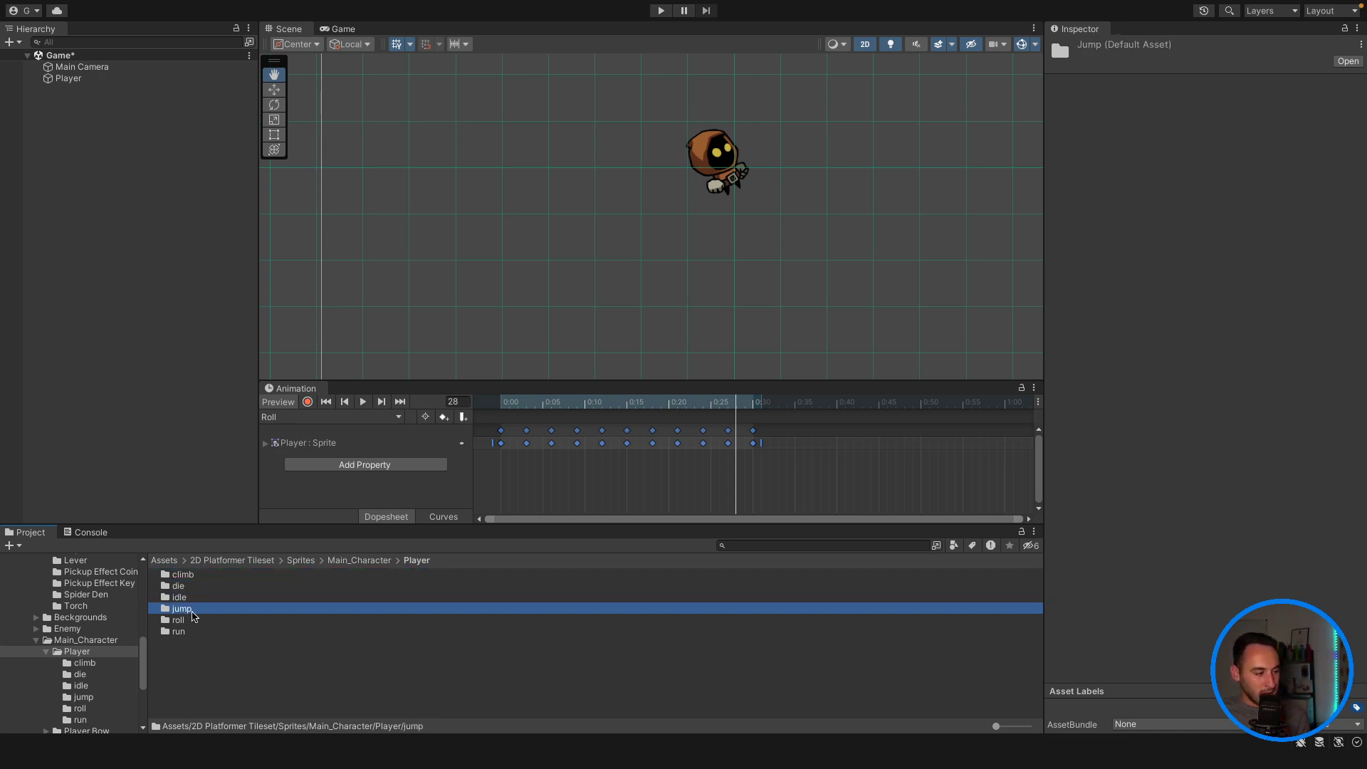
left_click(180, 620)
left_click(181, 632)
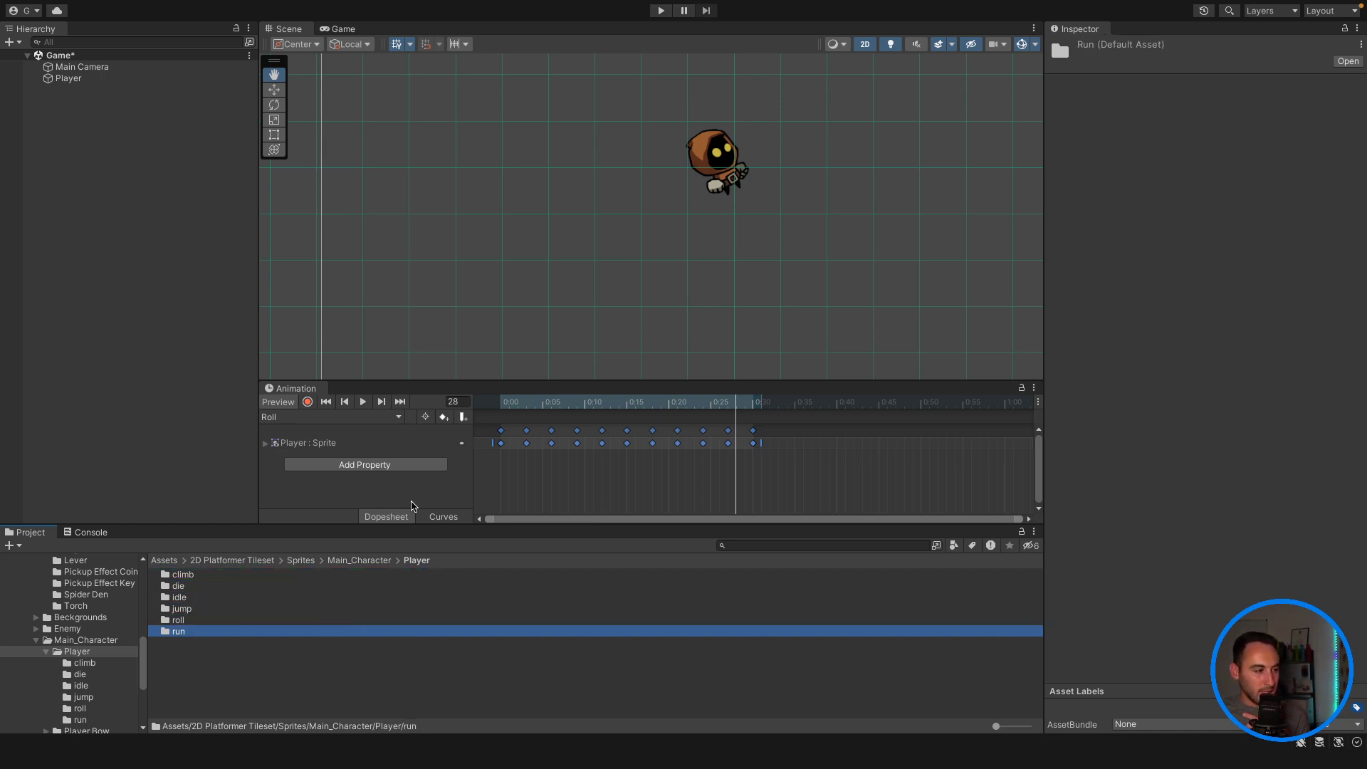
left_click(398, 418)
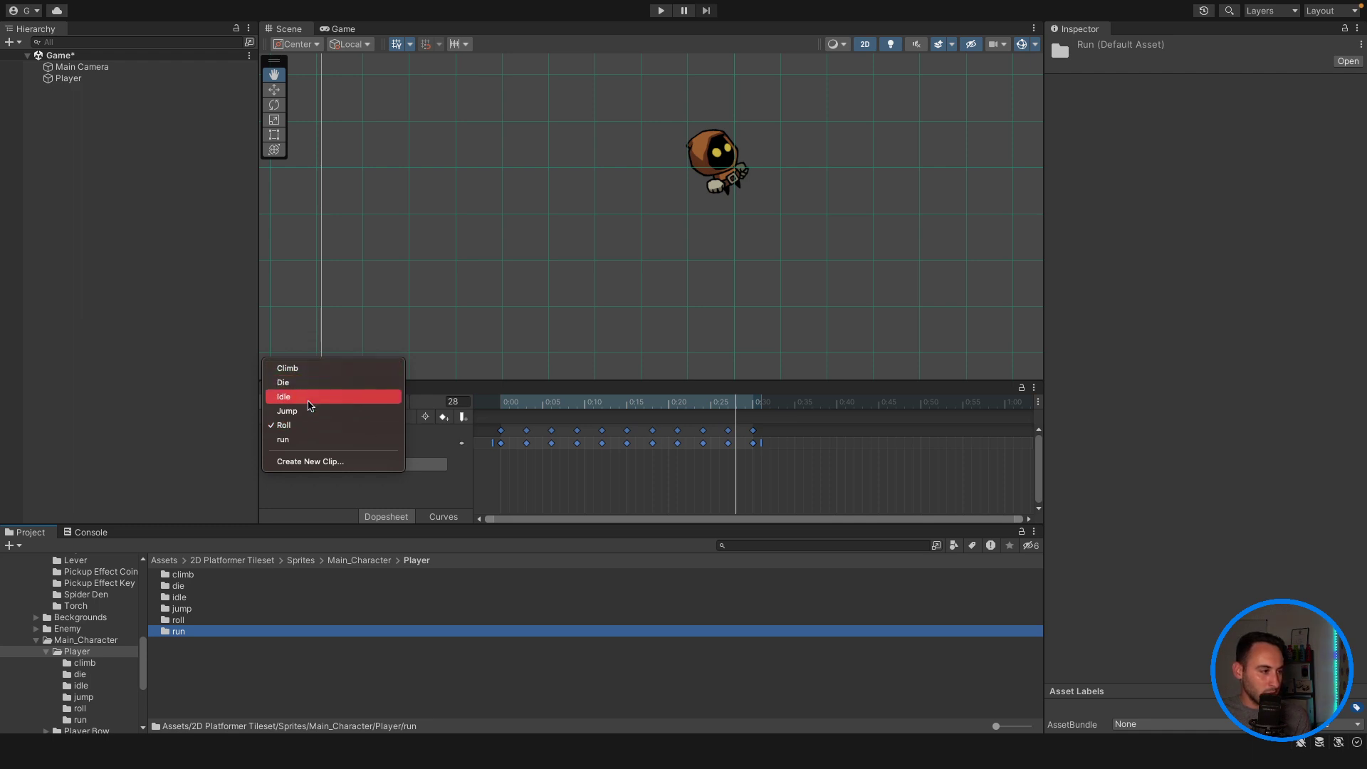
left_click(198, 585)
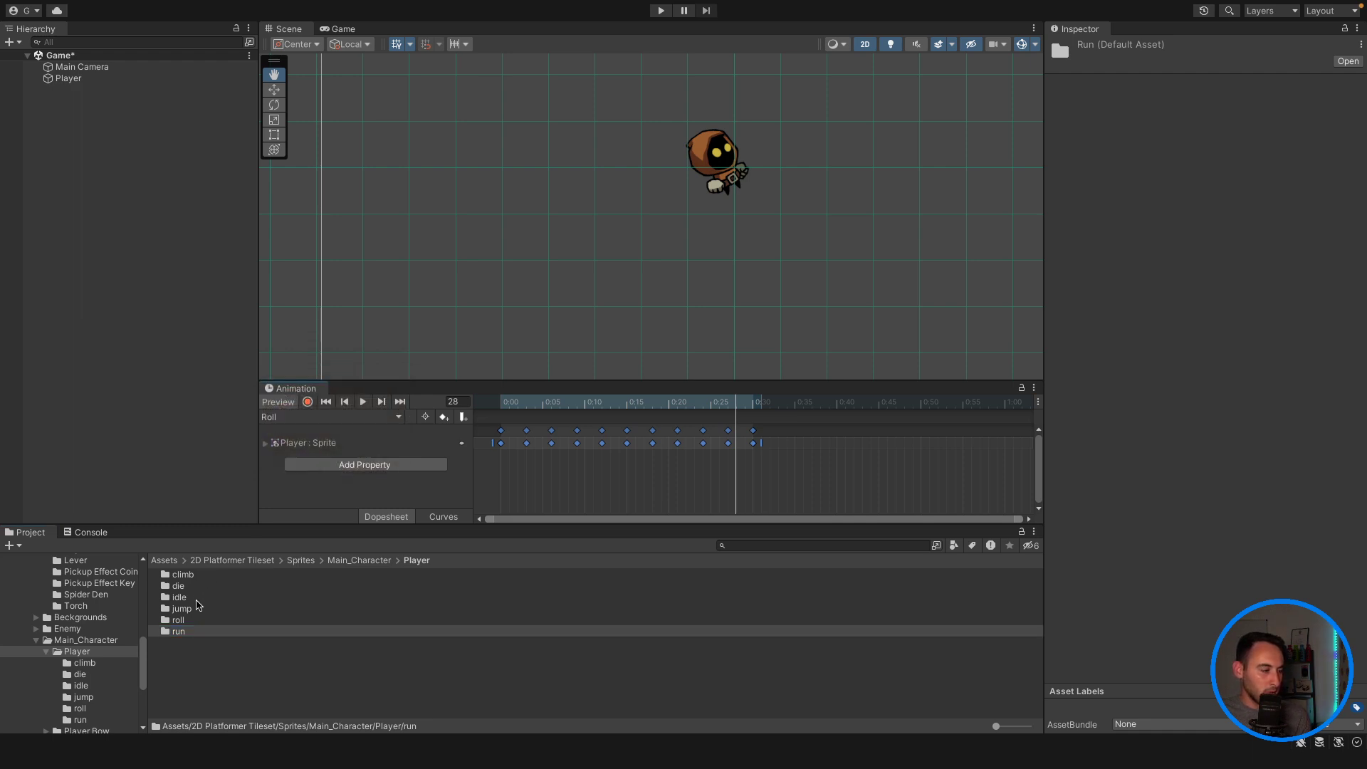
left_click(306, 668)
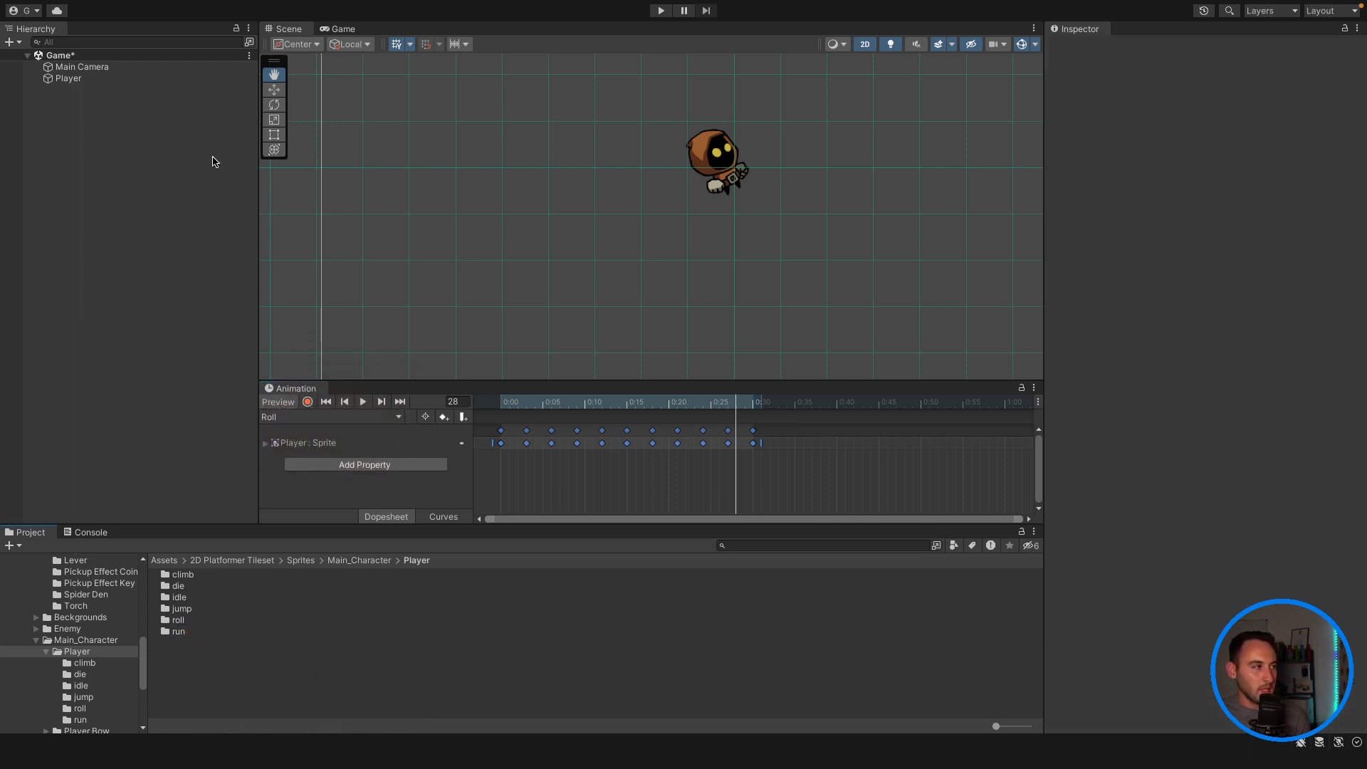
Step: Select the Player object, run the game to watch its default animation, and stop it again
left_click(121, 78)
left_click(661, 10)
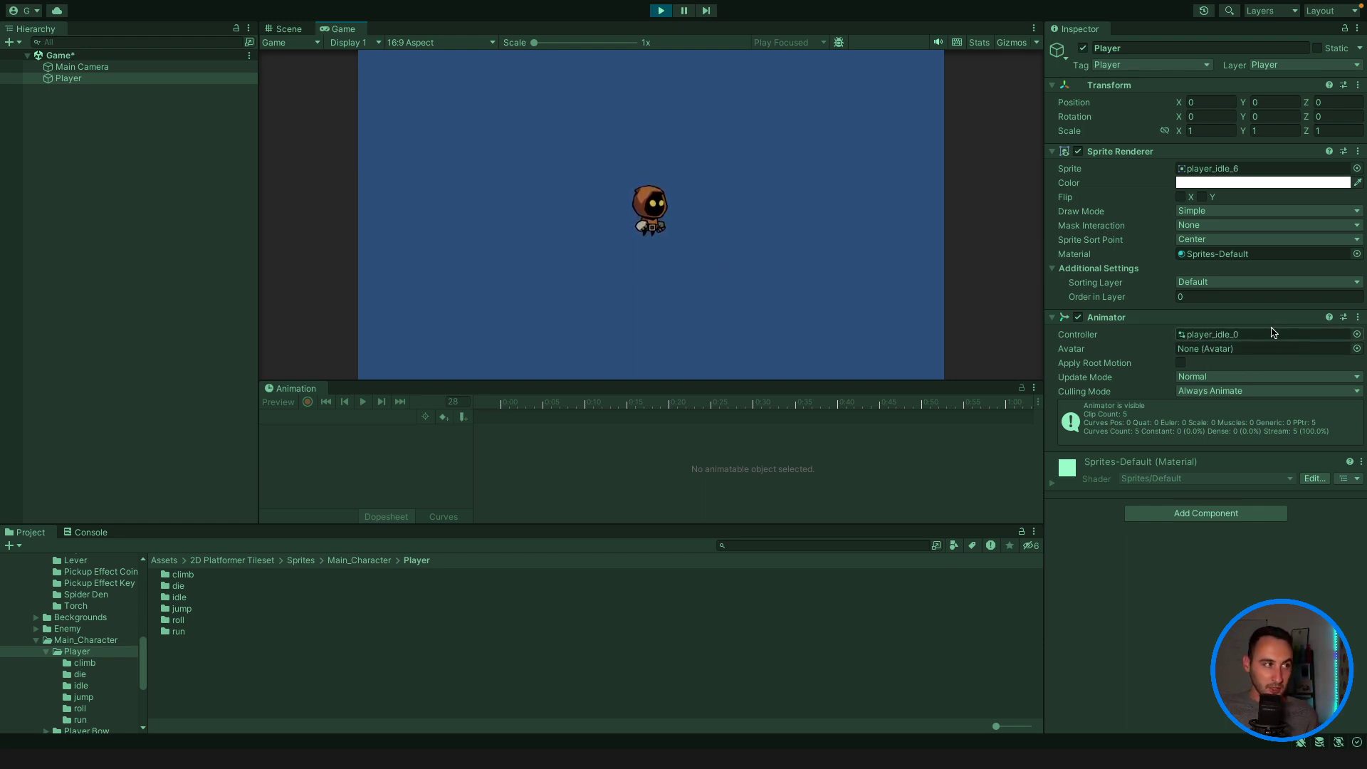
left_click(666, 13)
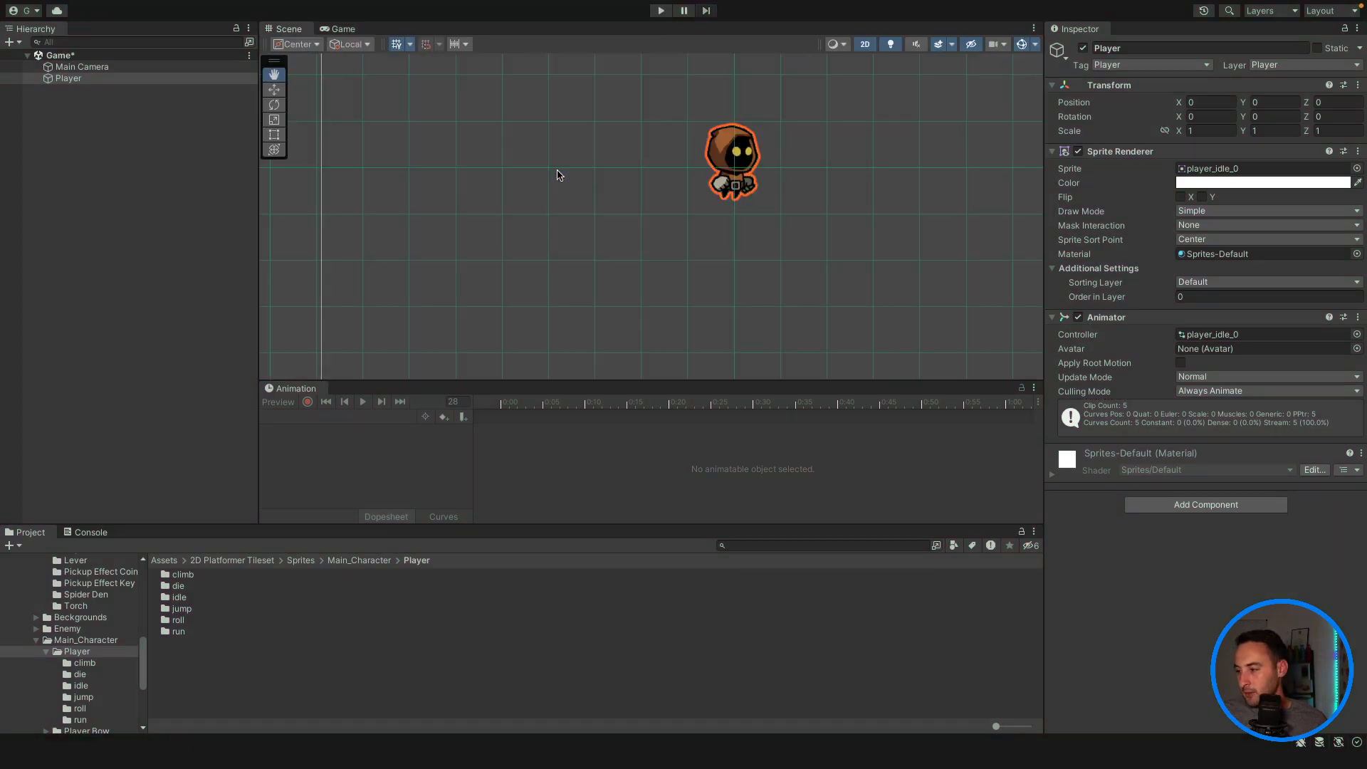
Step: Open the Animator window for the Player's controller and place the Idle state directly below Entry
left_click(419, 8)
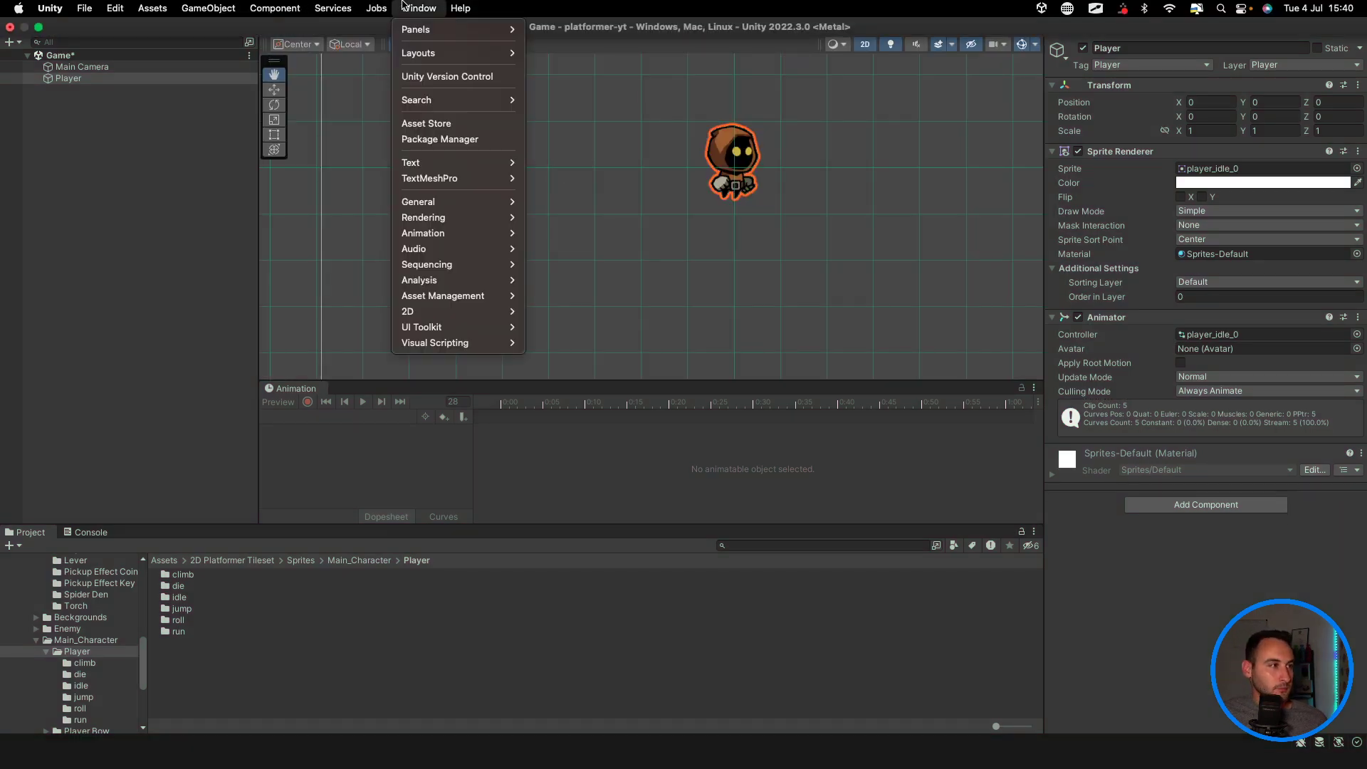
mouse_move(490, 230)
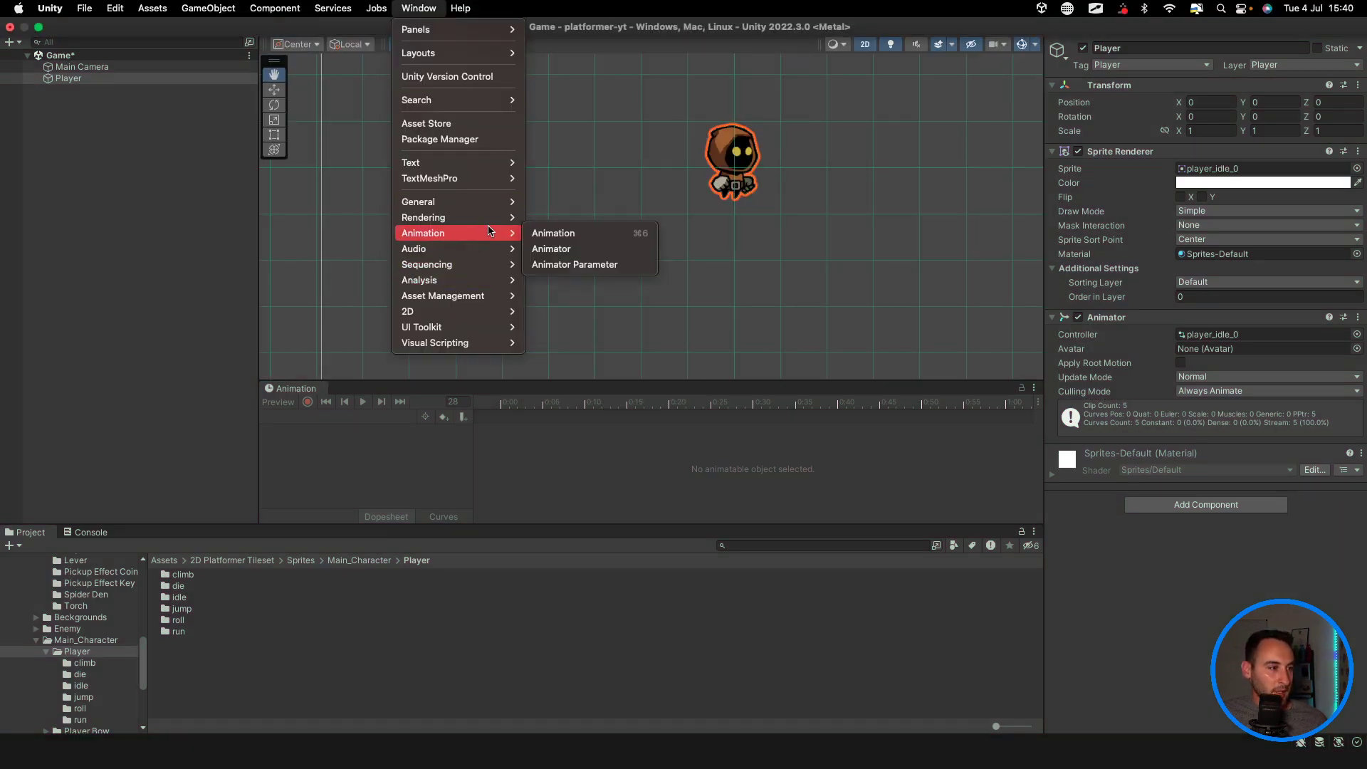
left_click(563, 249)
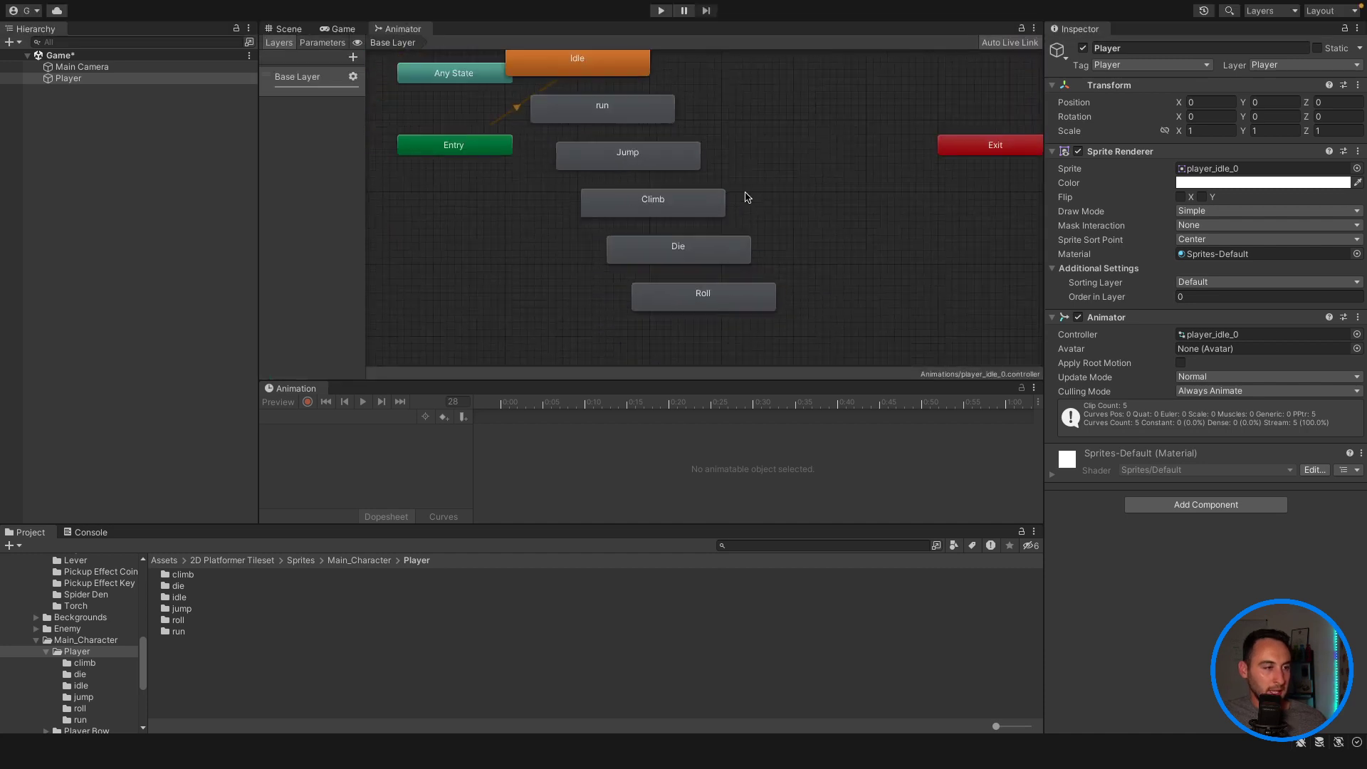
scroll(747, 197, "down", 5)
right_click(749, 190)
left_click(688, 252)
scroll(755, 235, "up", 3)
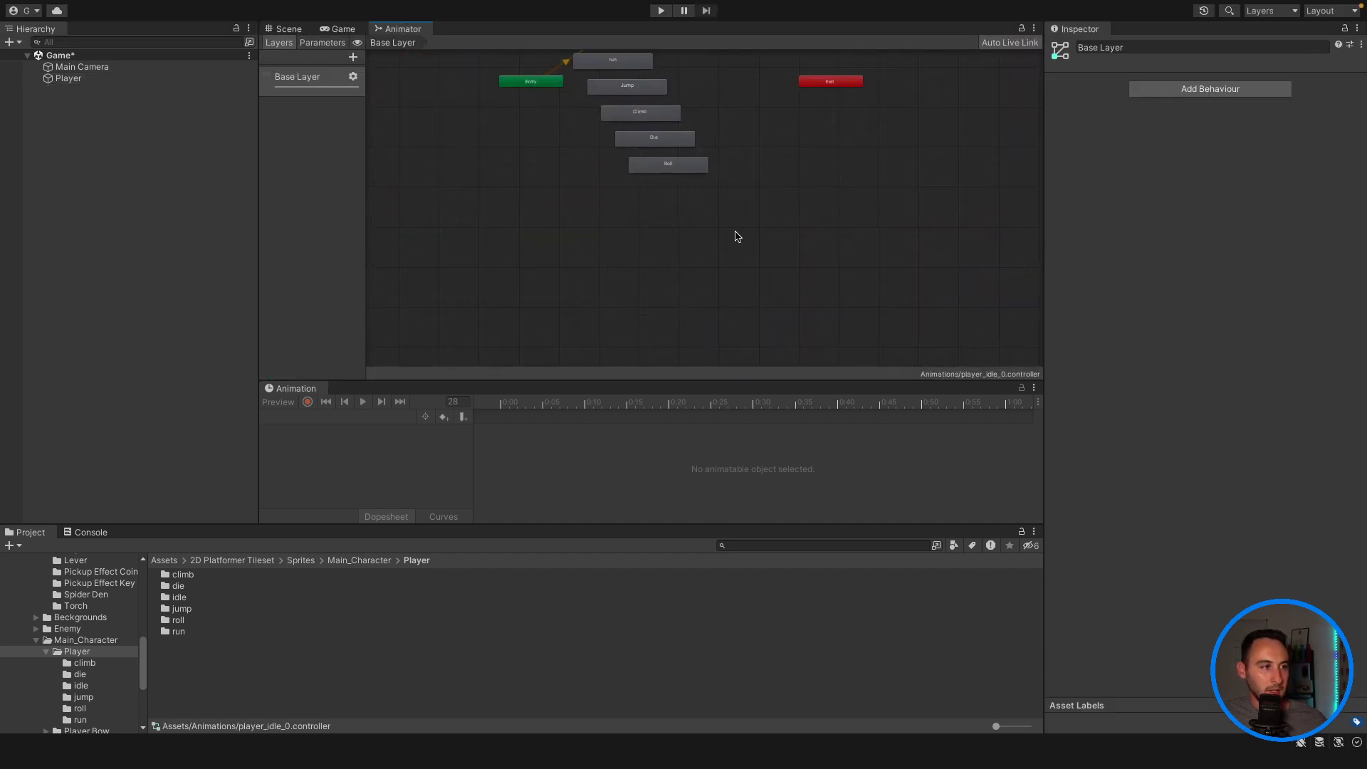
key("a")
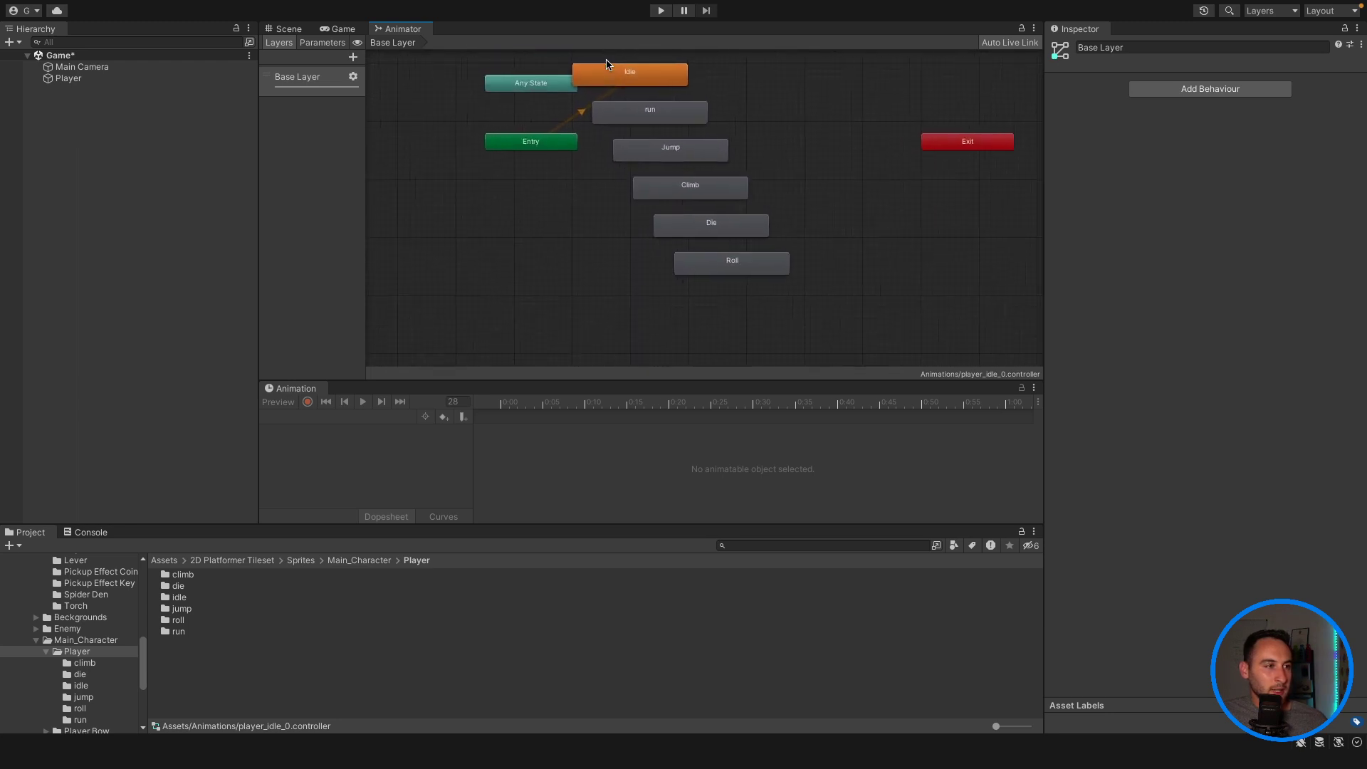
left_click_drag(605, 57, 542, 222)
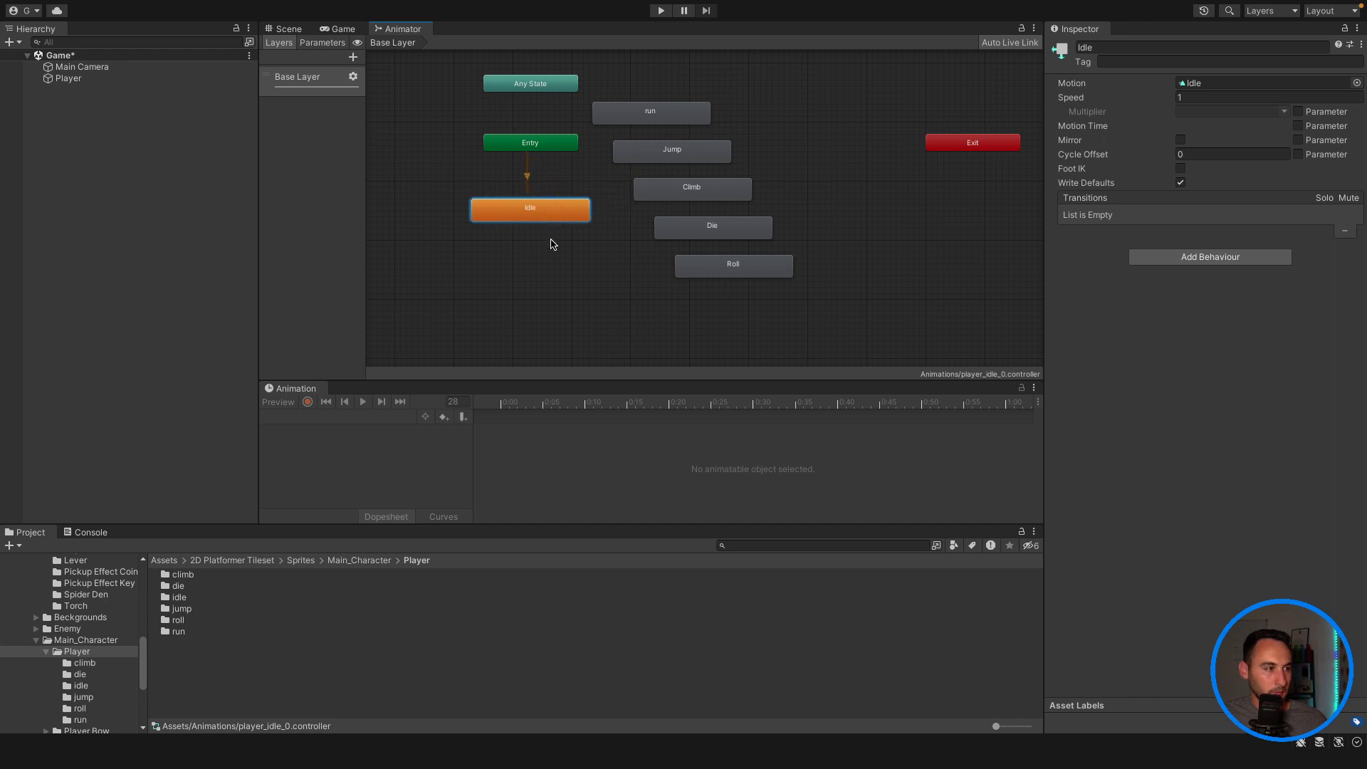
Step: Arrange the run, Jump, Die, Climb and Roll states in a V shape below Idle, with Die at the lowest point
scroll(551, 260, "down", 1)
scroll(872, 290, "down", 2)
scroll(611, 342, "up", 4)
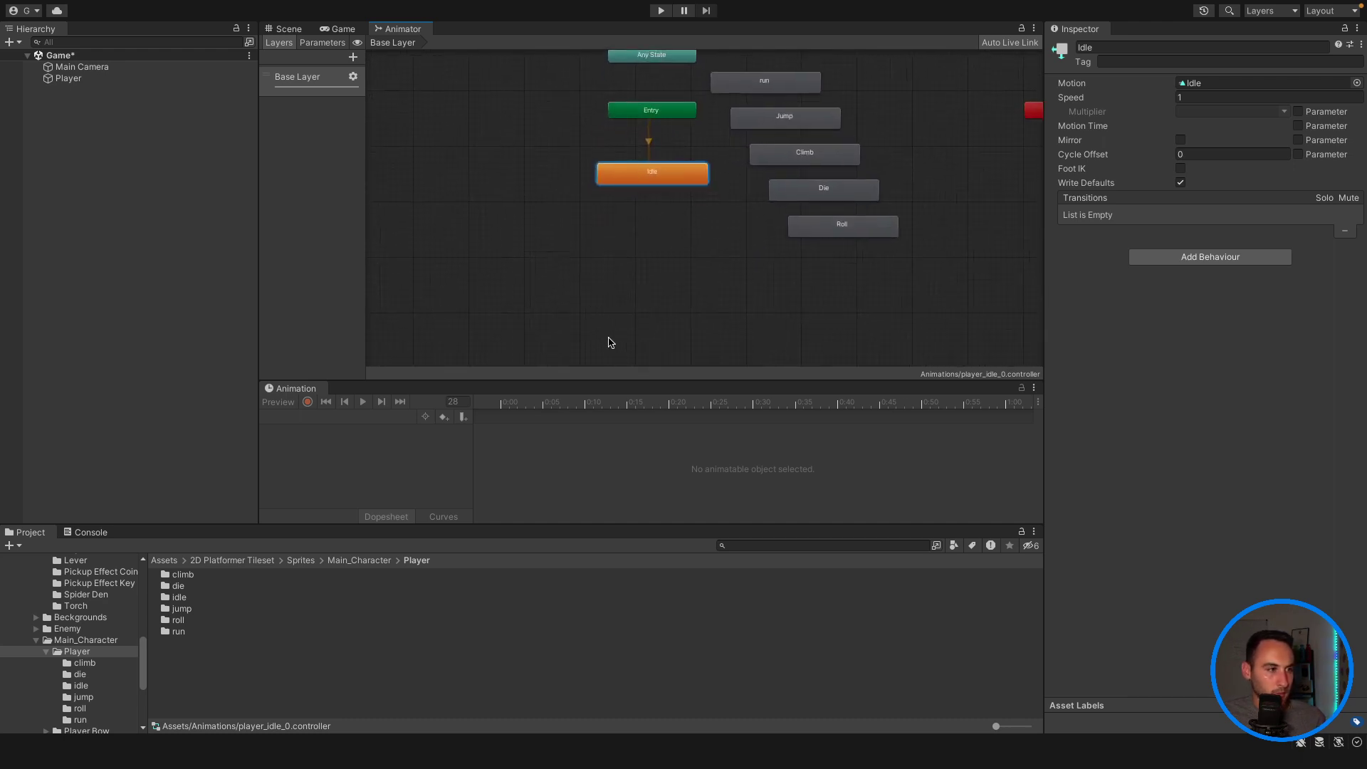
left_click_drag(768, 78, 460, 228)
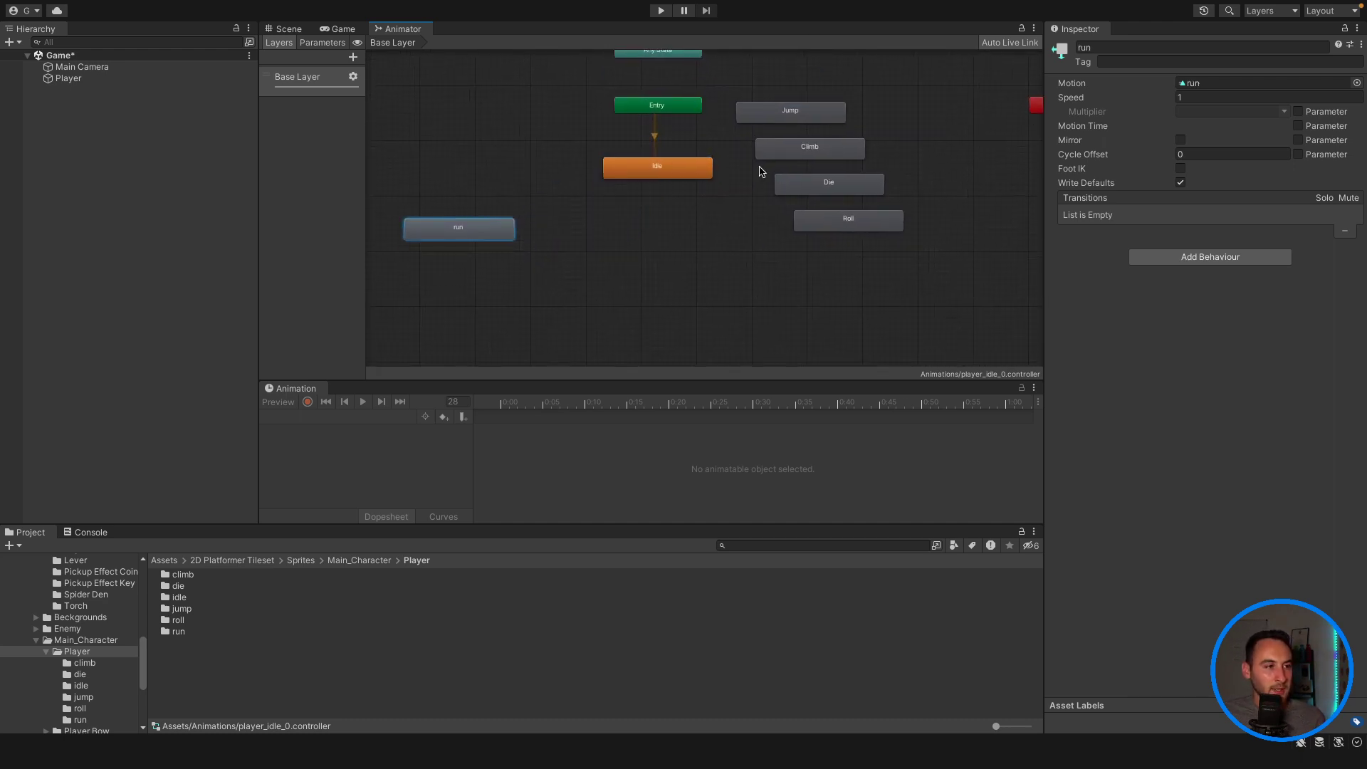
left_click_drag(816, 114, 616, 230)
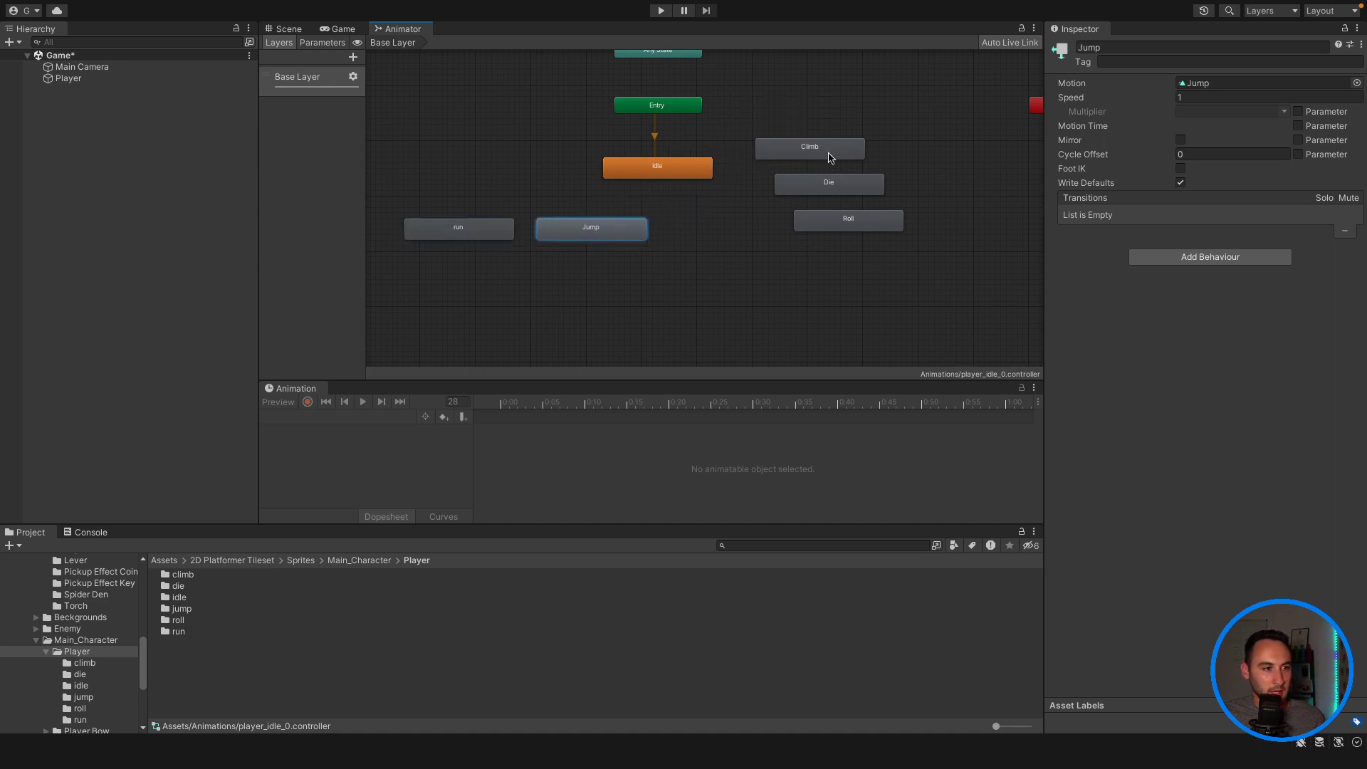
left_click_drag(832, 158, 753, 230)
left_click_drag(832, 190, 660, 291)
left_click_drag(501, 235, 529, 297)
left_click_drag(647, 292, 636, 342)
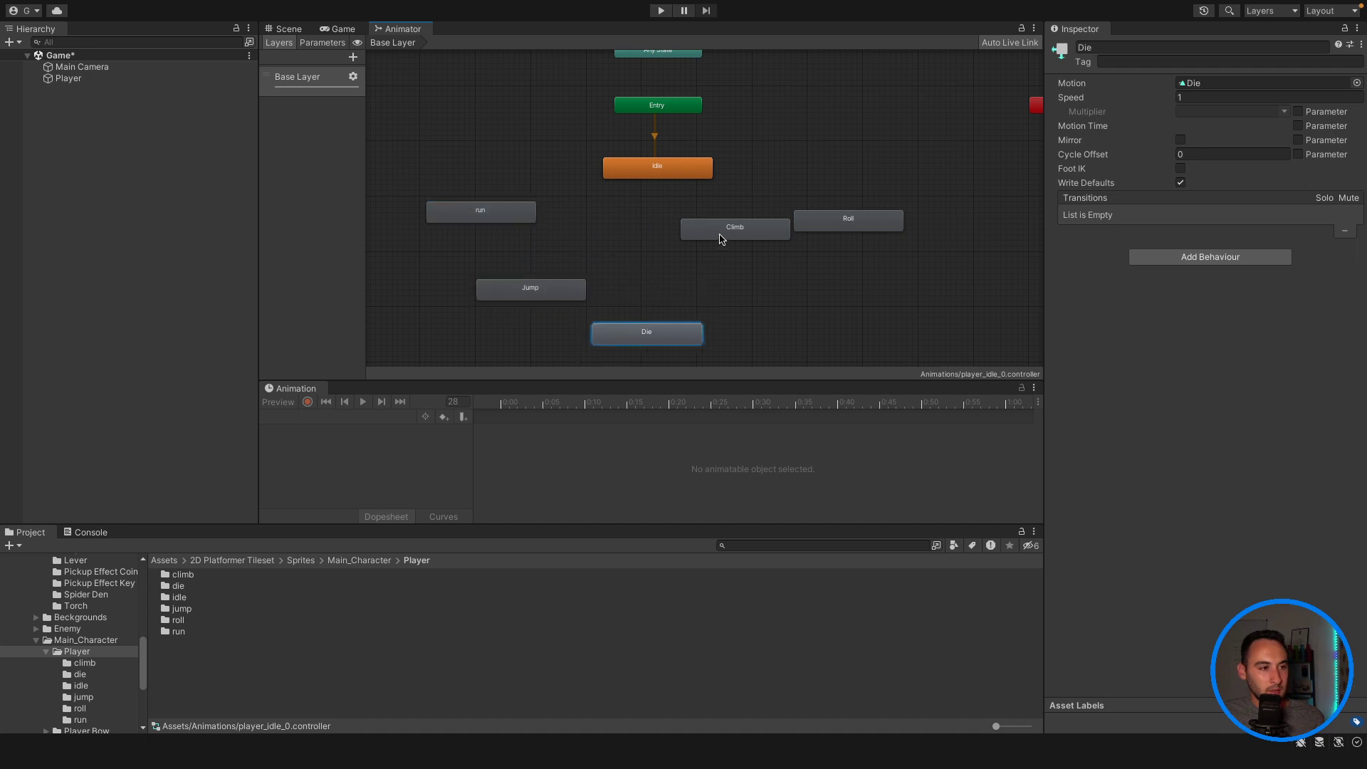
left_click_drag(719, 237, 735, 298)
left_click(571, 292)
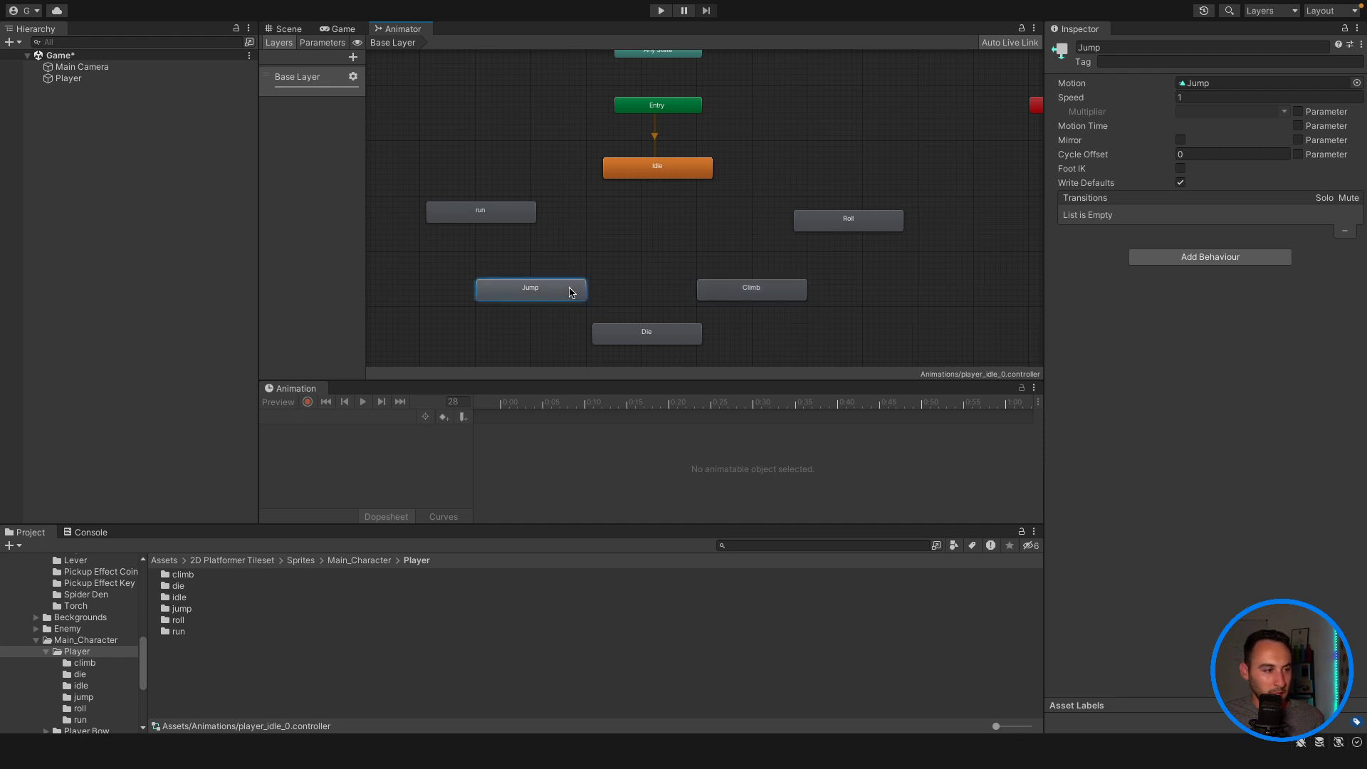
left_click_drag(859, 226, 817, 245)
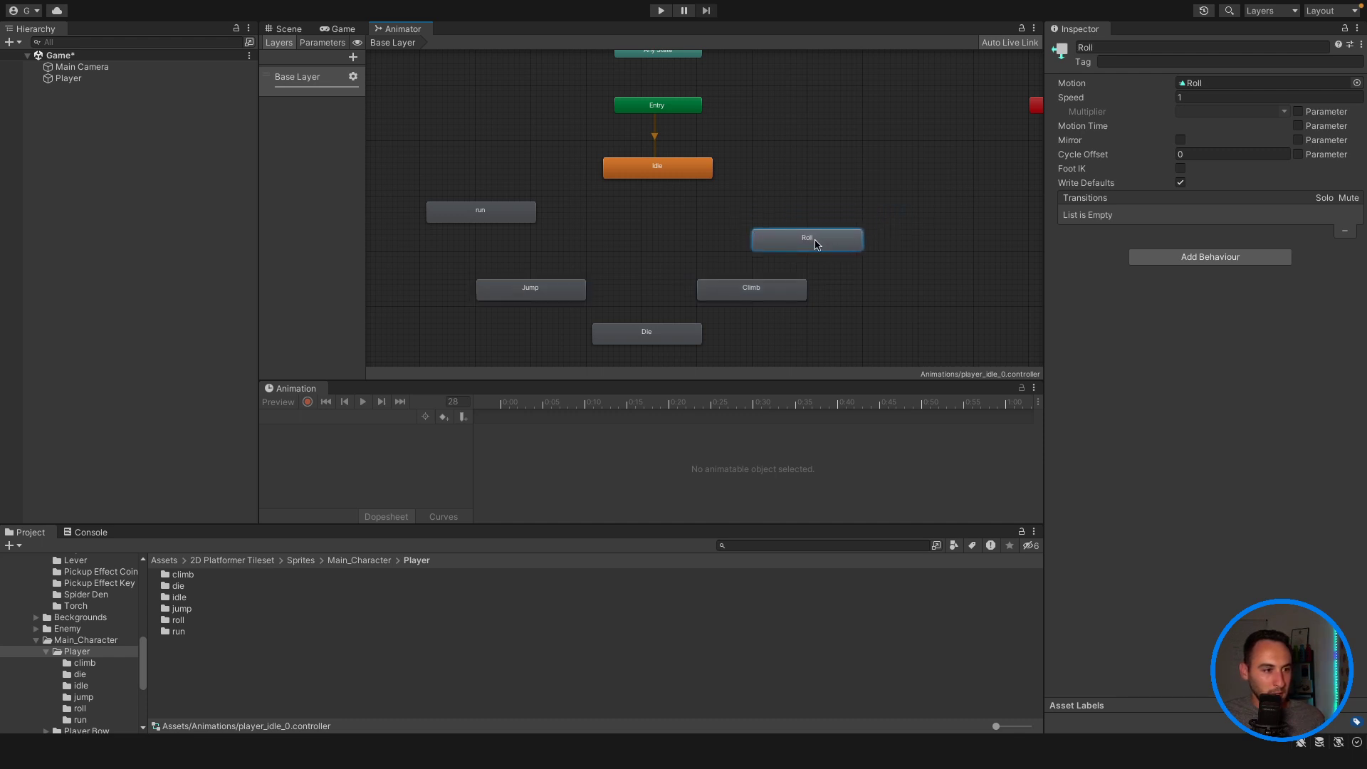
left_click_drag(531, 215, 526, 249)
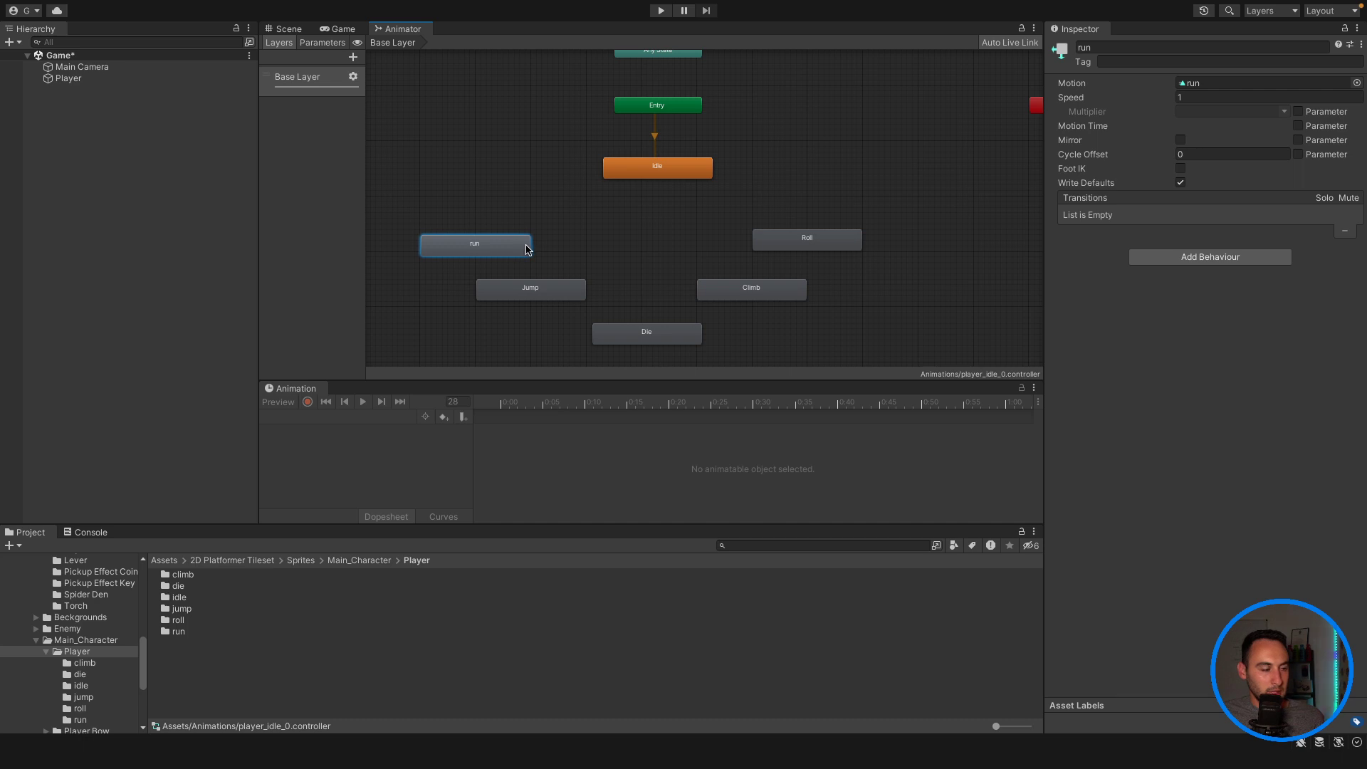
Step: Align the Die, Idle and Entry nodes in one vertical column centred between the Jump and Climb states
left_click_drag(669, 342, 669, 338)
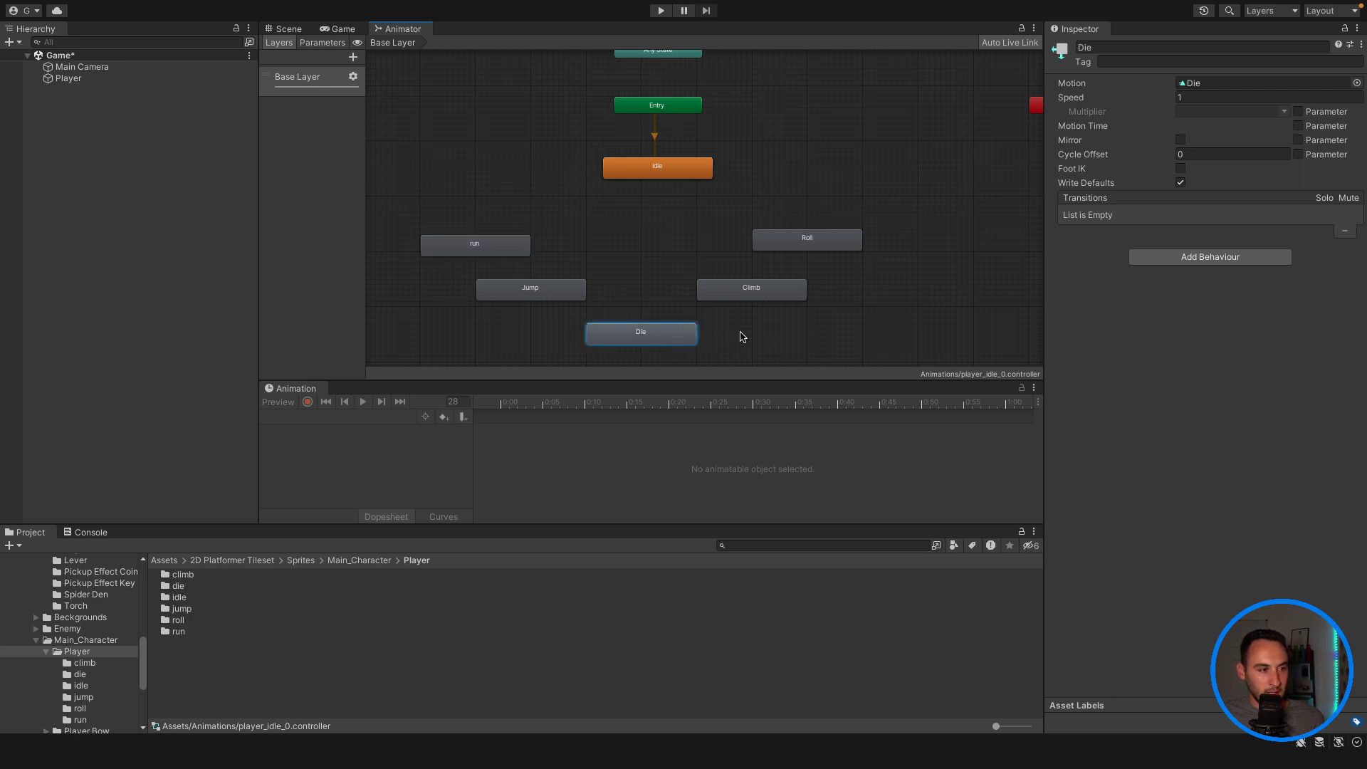
left_click_drag(680, 172, 664, 188)
mouse_move(665, 106)
left_mouse_down()
mouse_move(643, 100)
mouse_move(649, 114)
left_mouse_up()
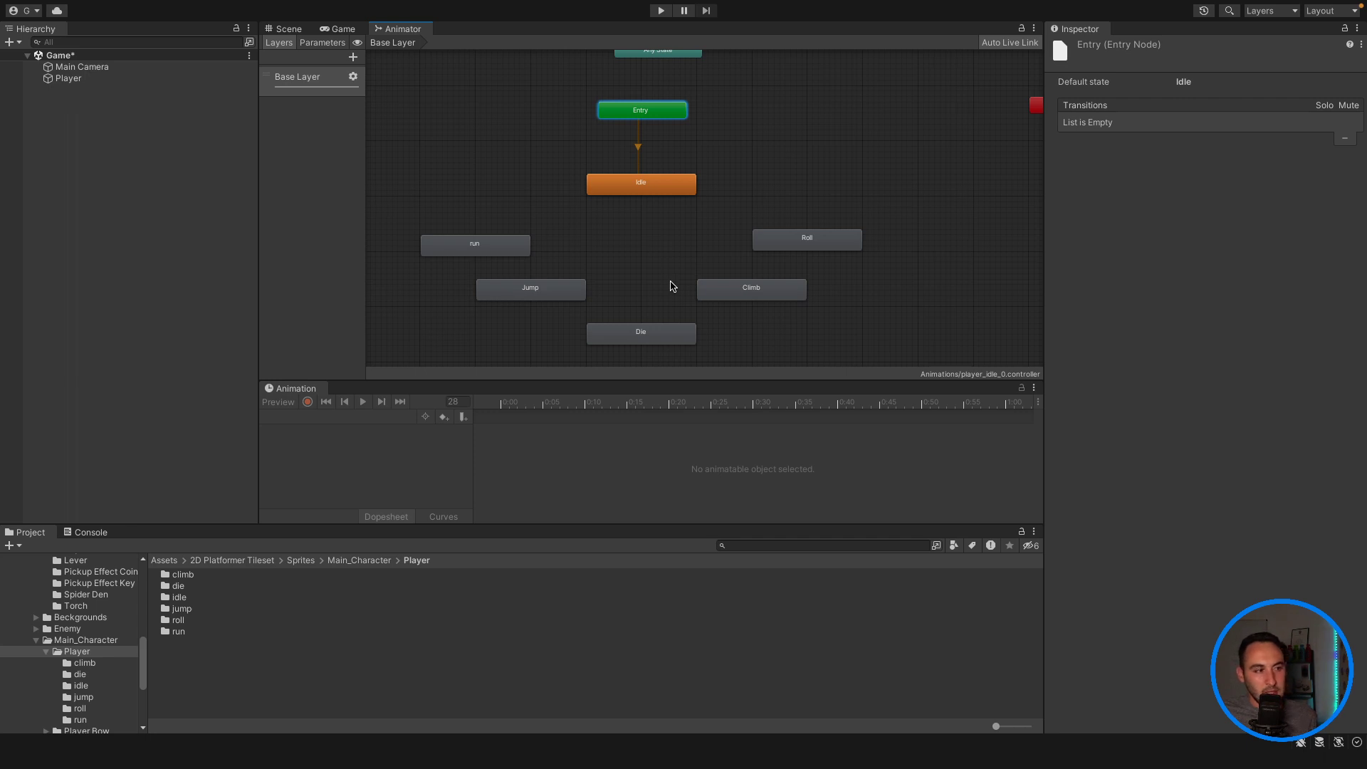
Step: Make transitions from the Idle state to the run and Jump states
left_click(636, 187)
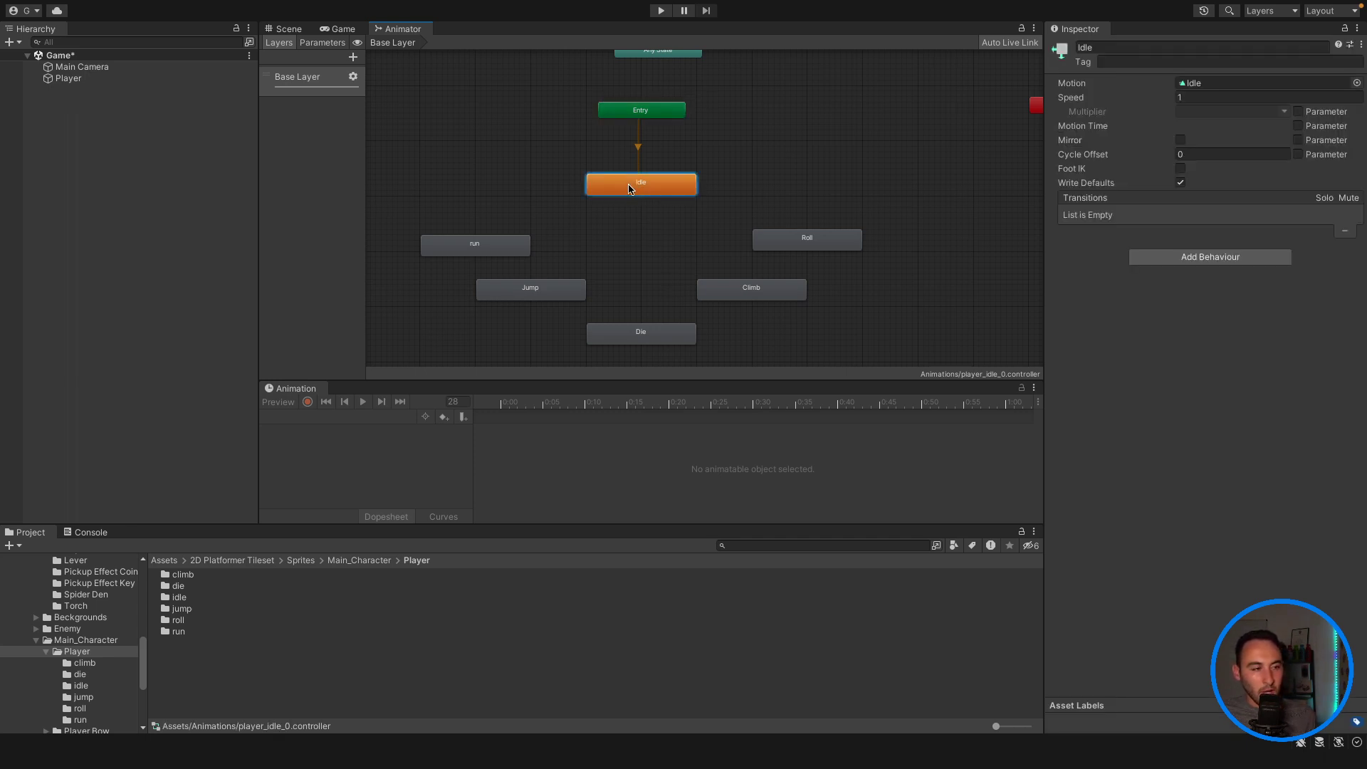
right_click(629, 188)
left_click(662, 190)
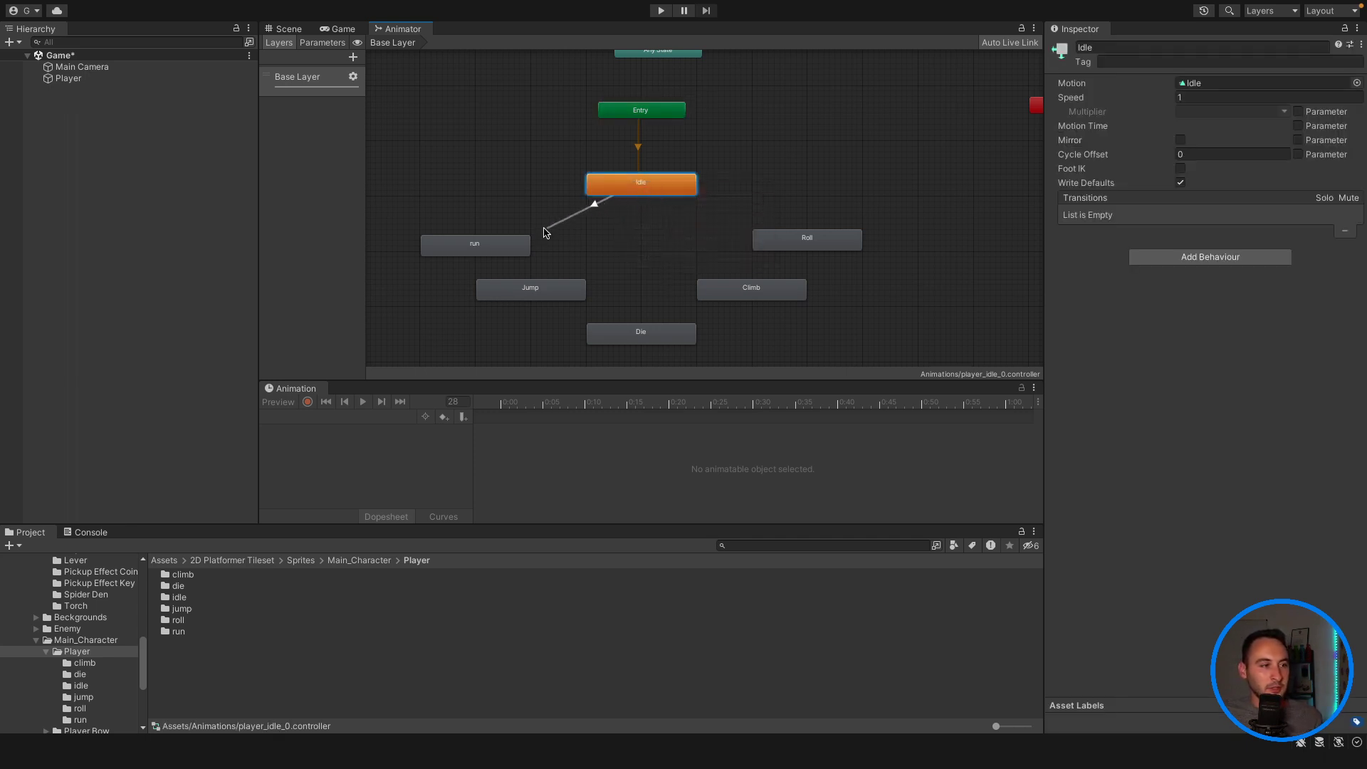
left_click(513, 249)
right_click(641, 185)
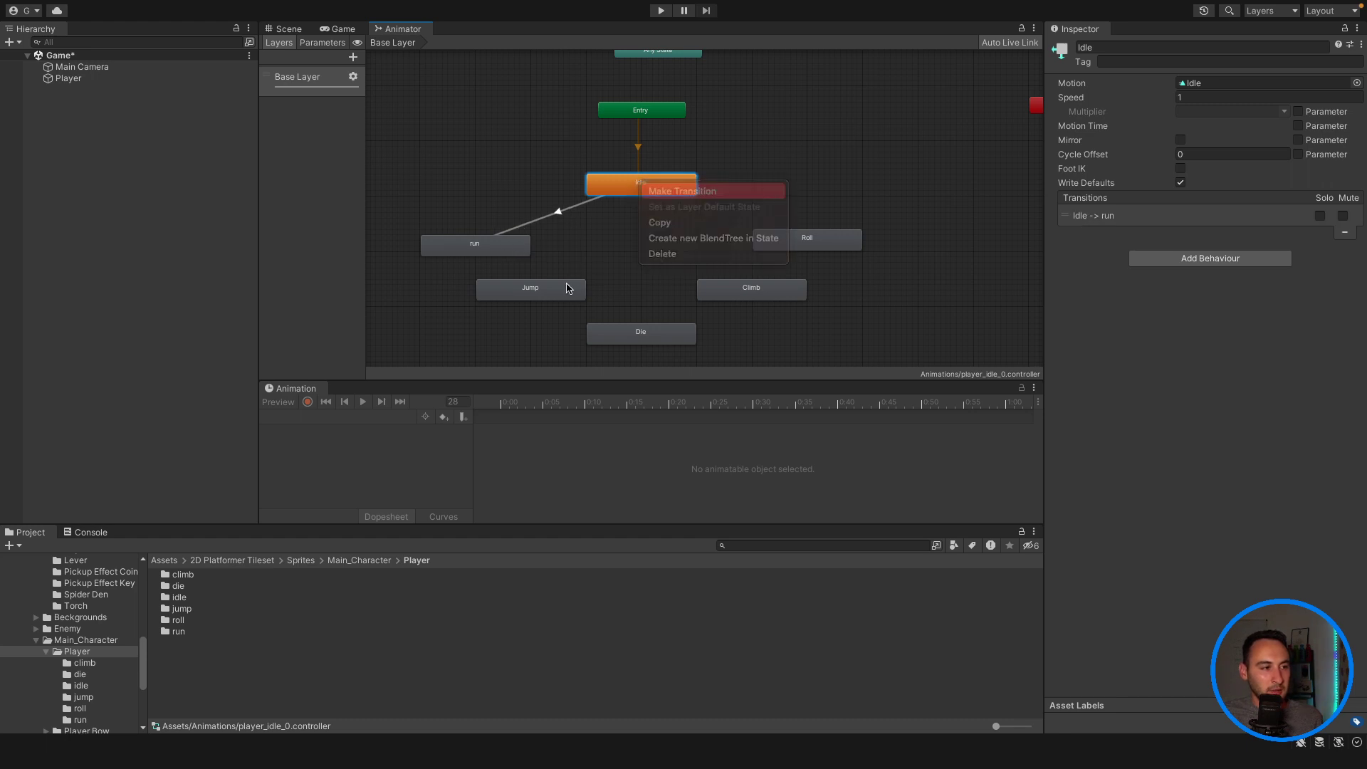
left_click(553, 289)
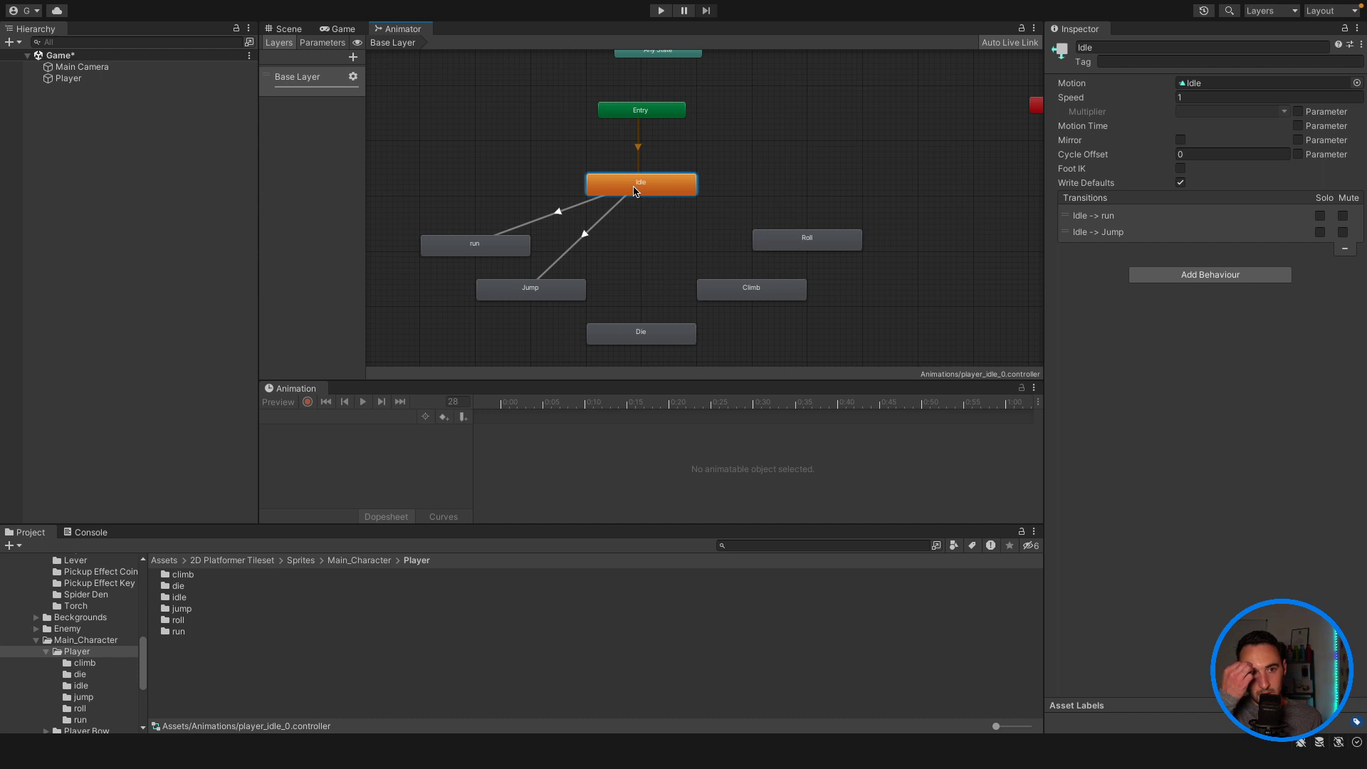
Step: Make transitions from the Idle state to the Die and Climb states
right_click(636, 191)
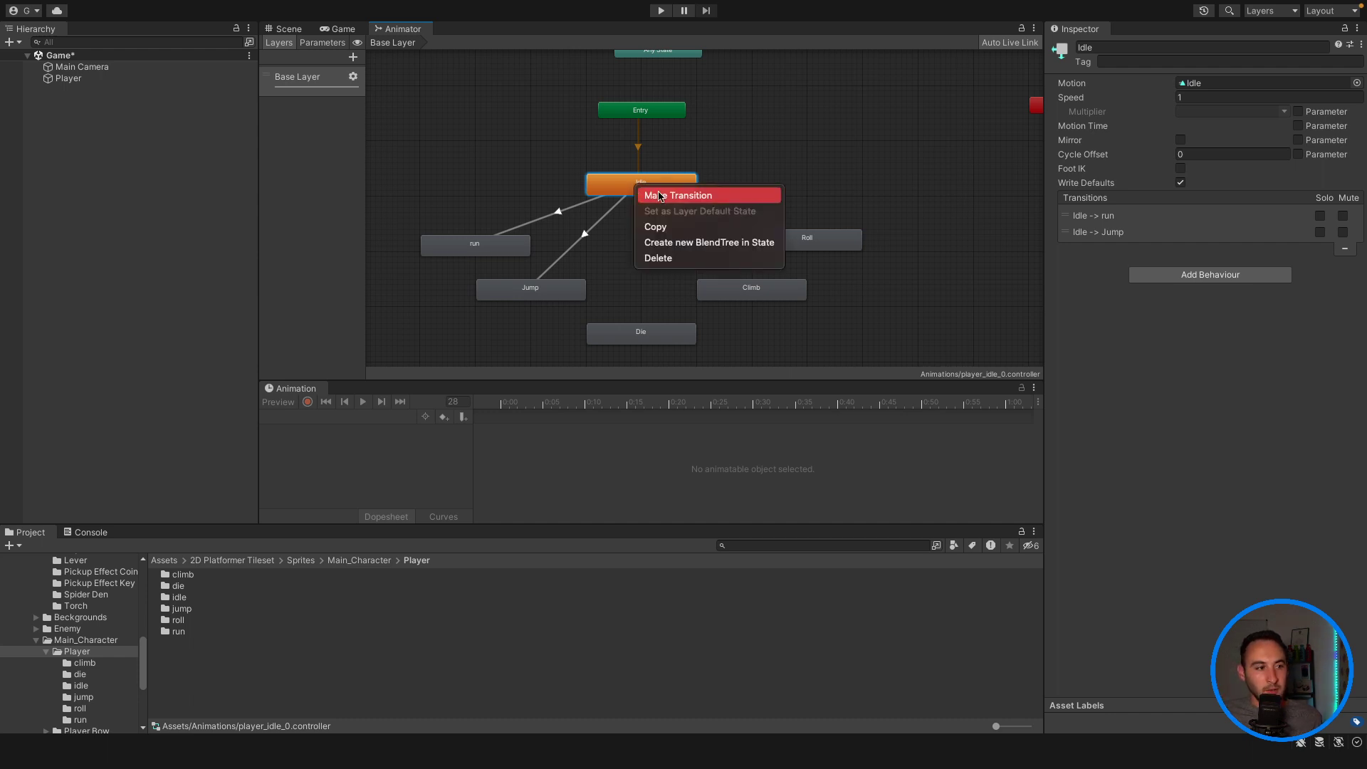
left_click(659, 196)
left_click(643, 336)
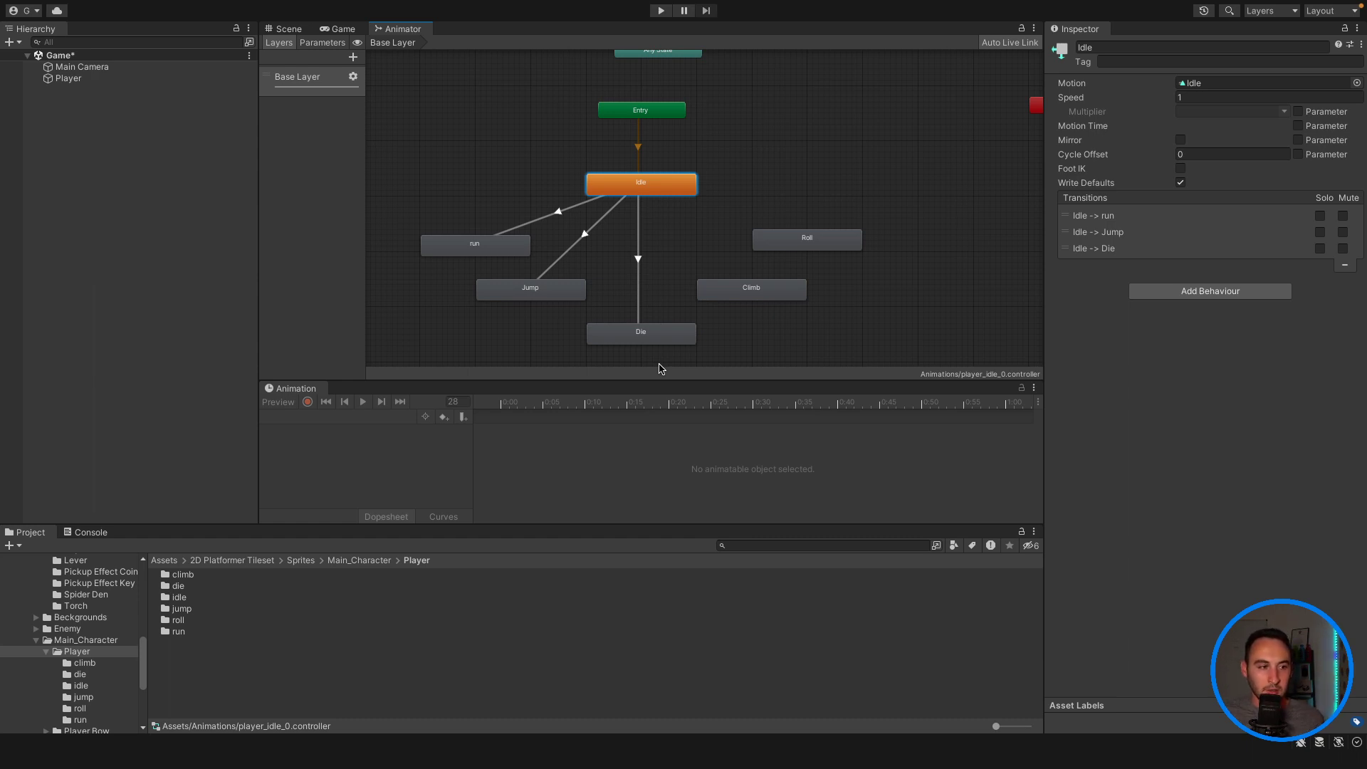
right_click(641, 187)
left_click(678, 193)
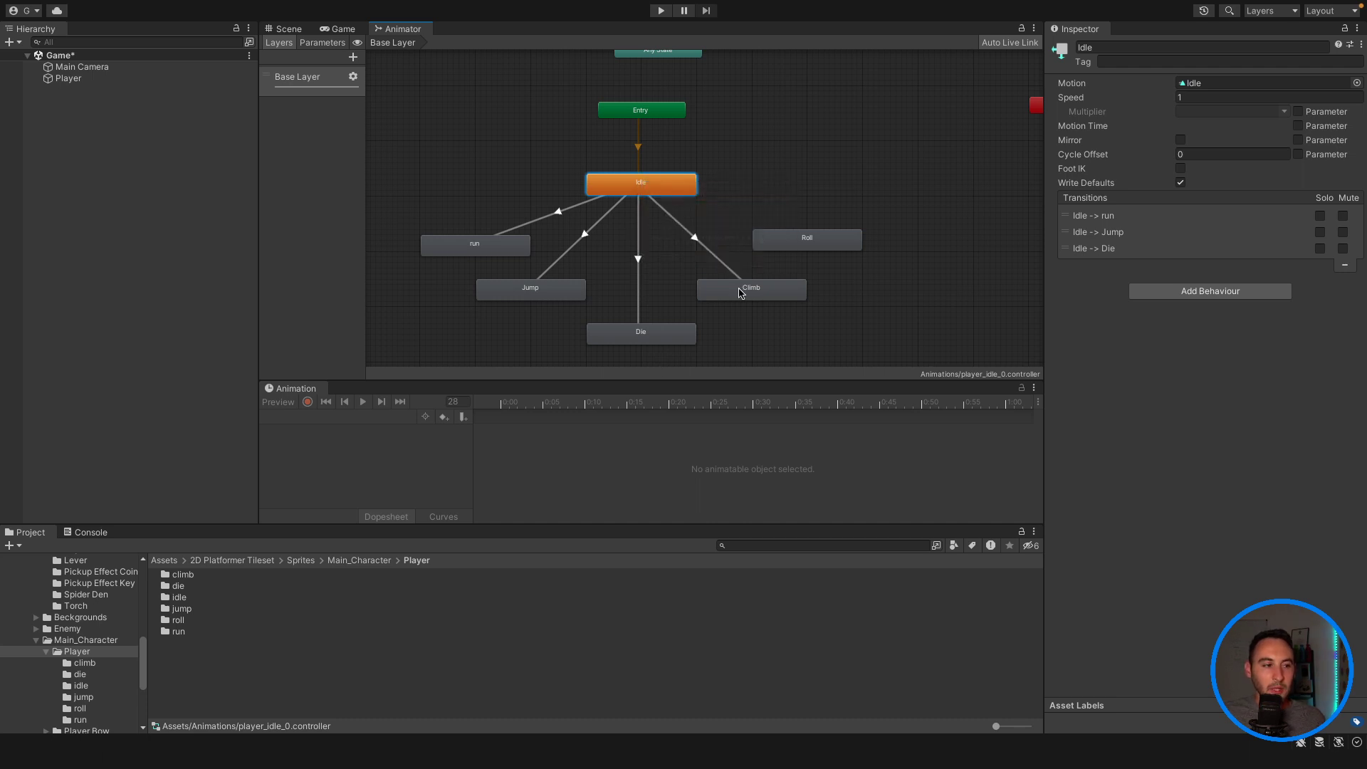
left_click(742, 290)
right_click(655, 193)
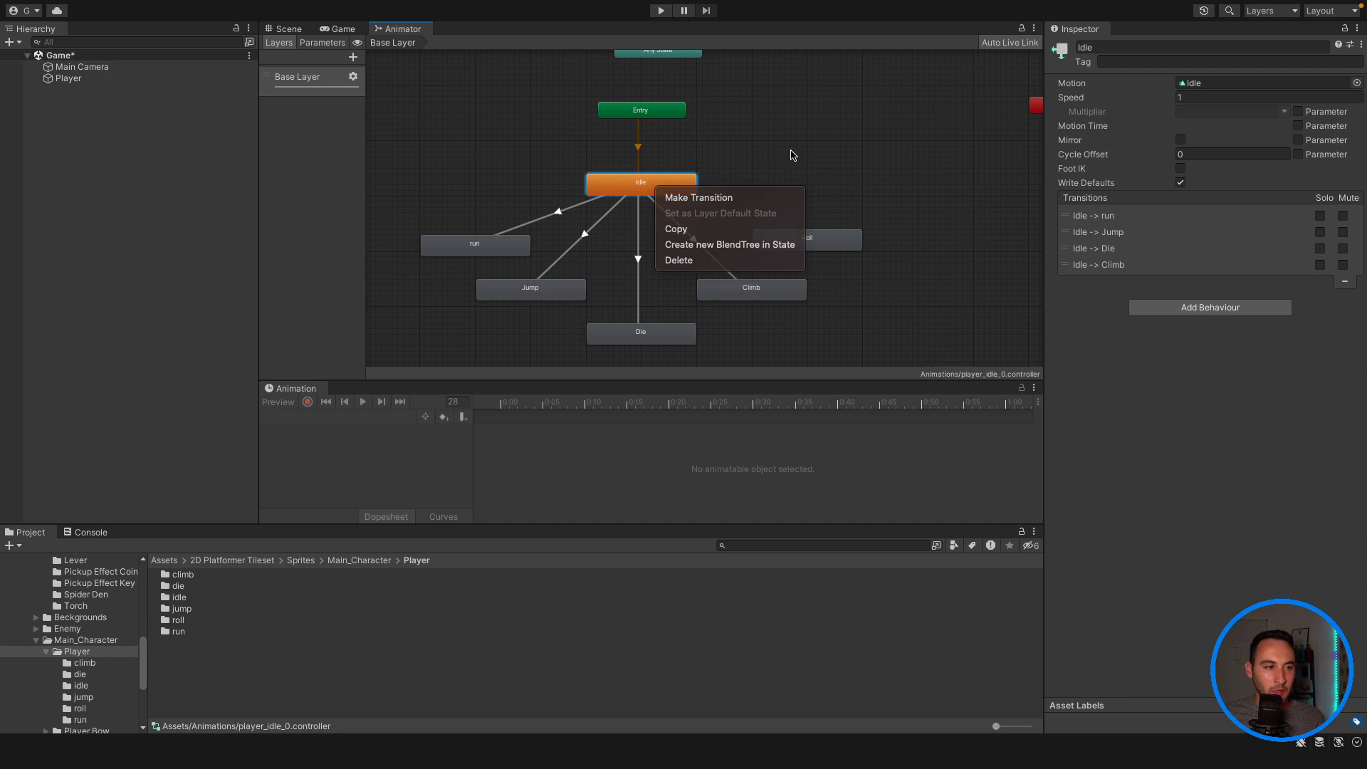
left_click(675, 179)
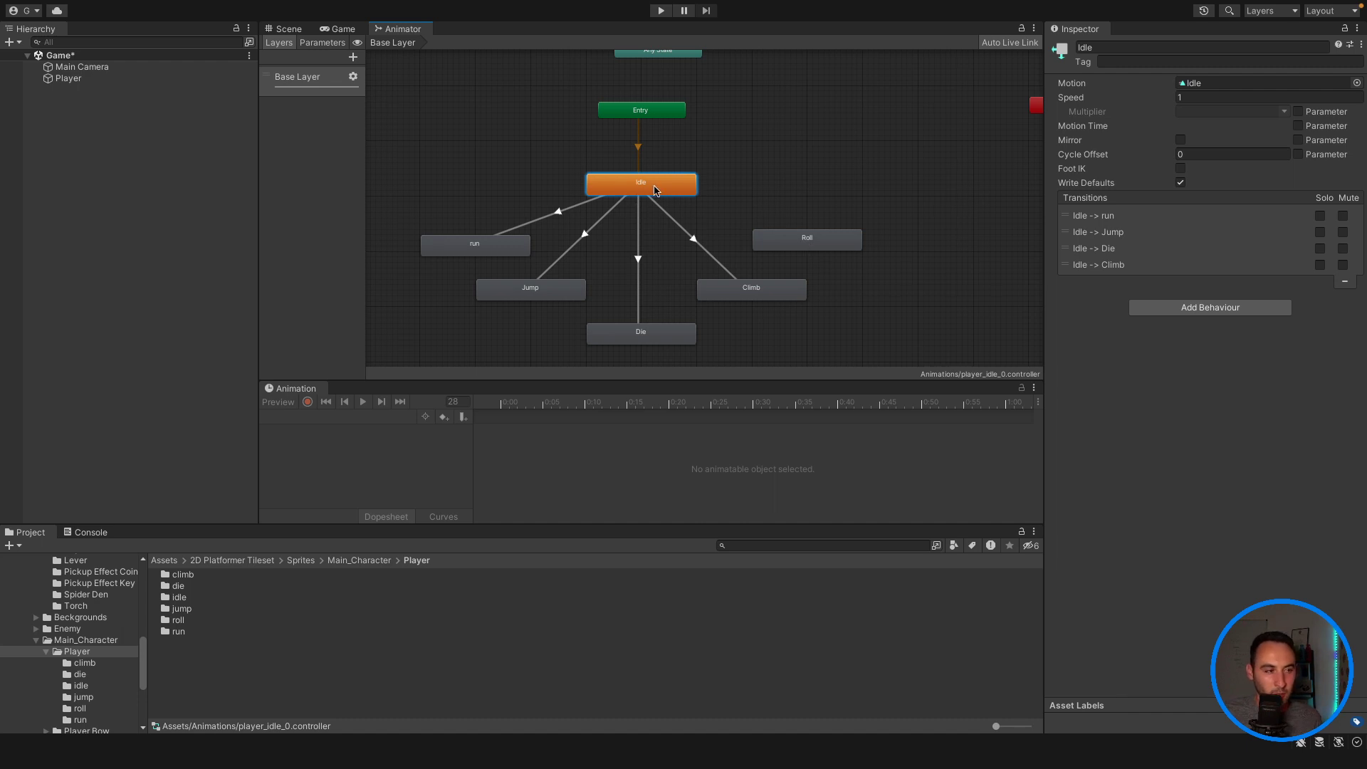
left_click(544, 171)
Step: Widen the Animator's side pane and add a Float parameter named isRunning to the controller
left_click(555, 213)
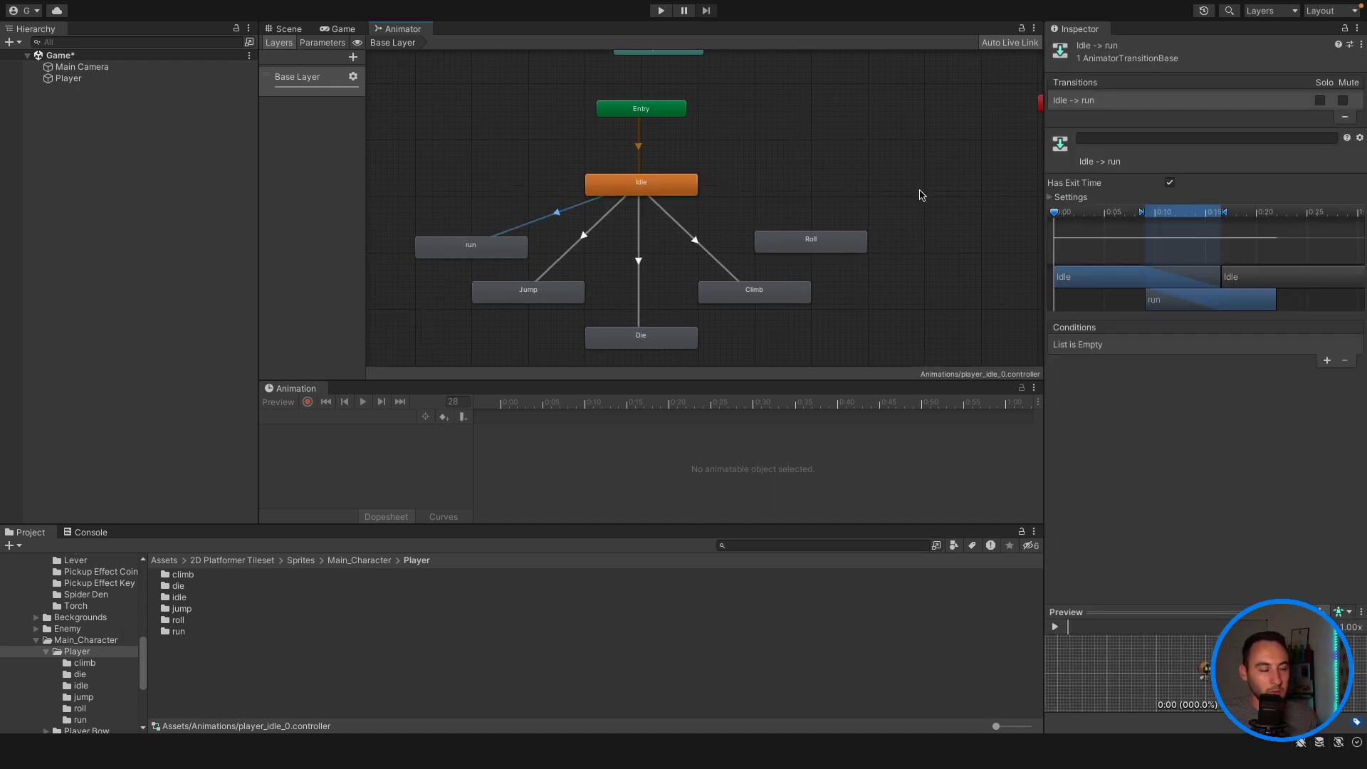
left_click_drag(366, 158, 430, 151)
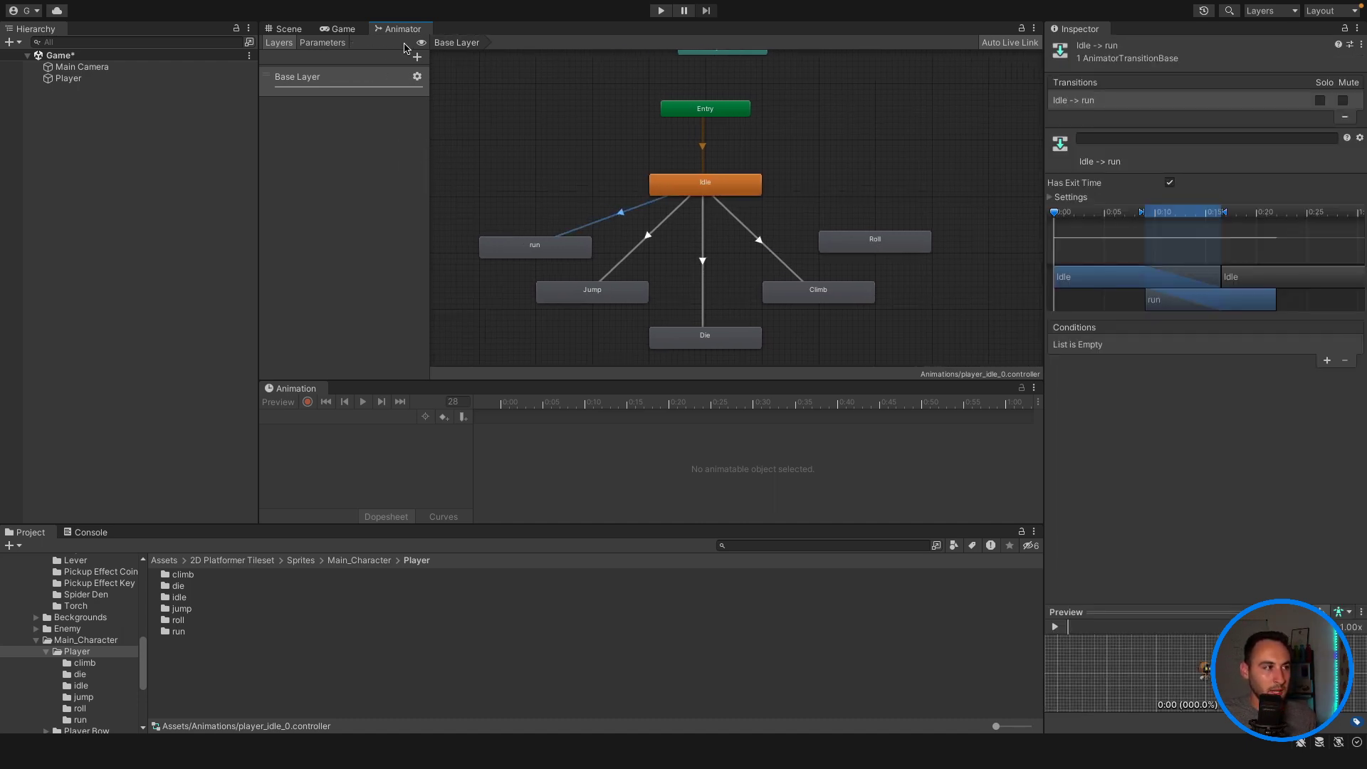
left_click(322, 43)
left_click(415, 57)
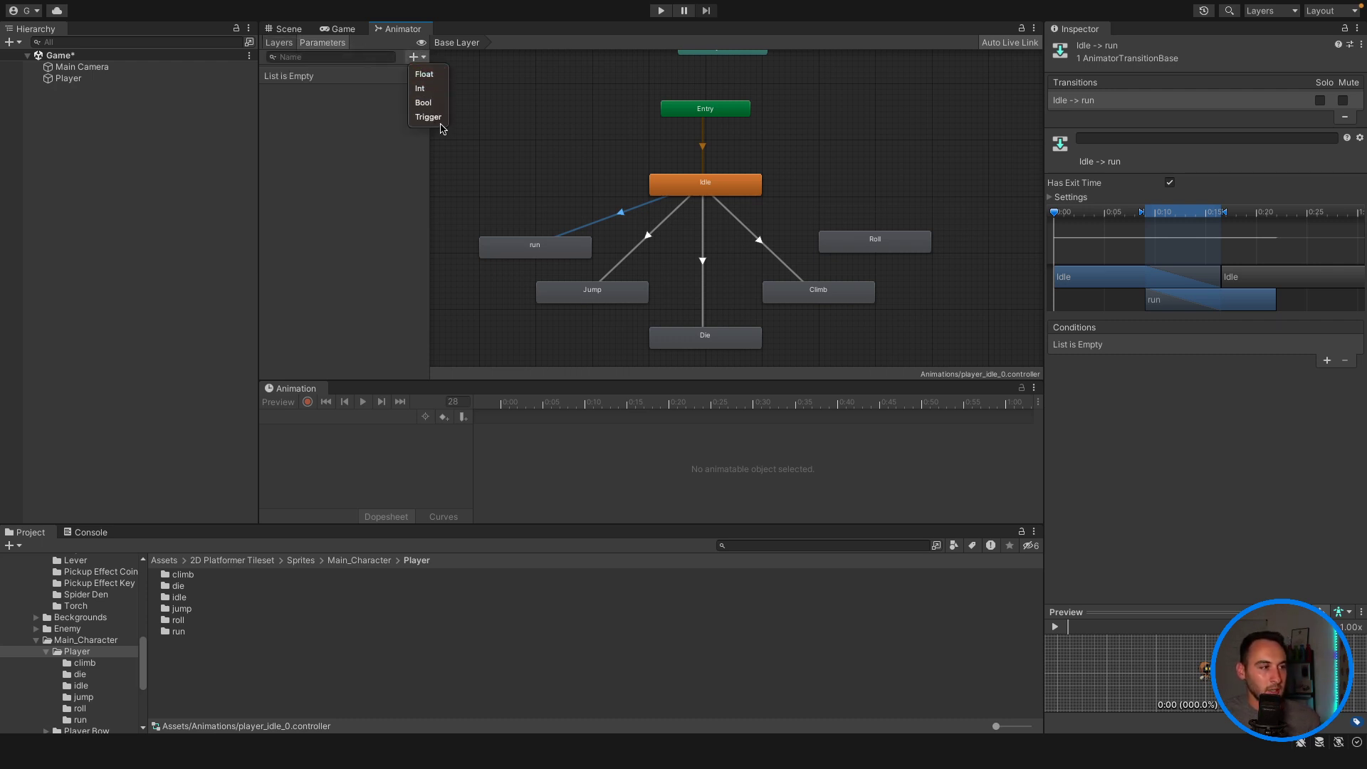
left_click(426, 74)
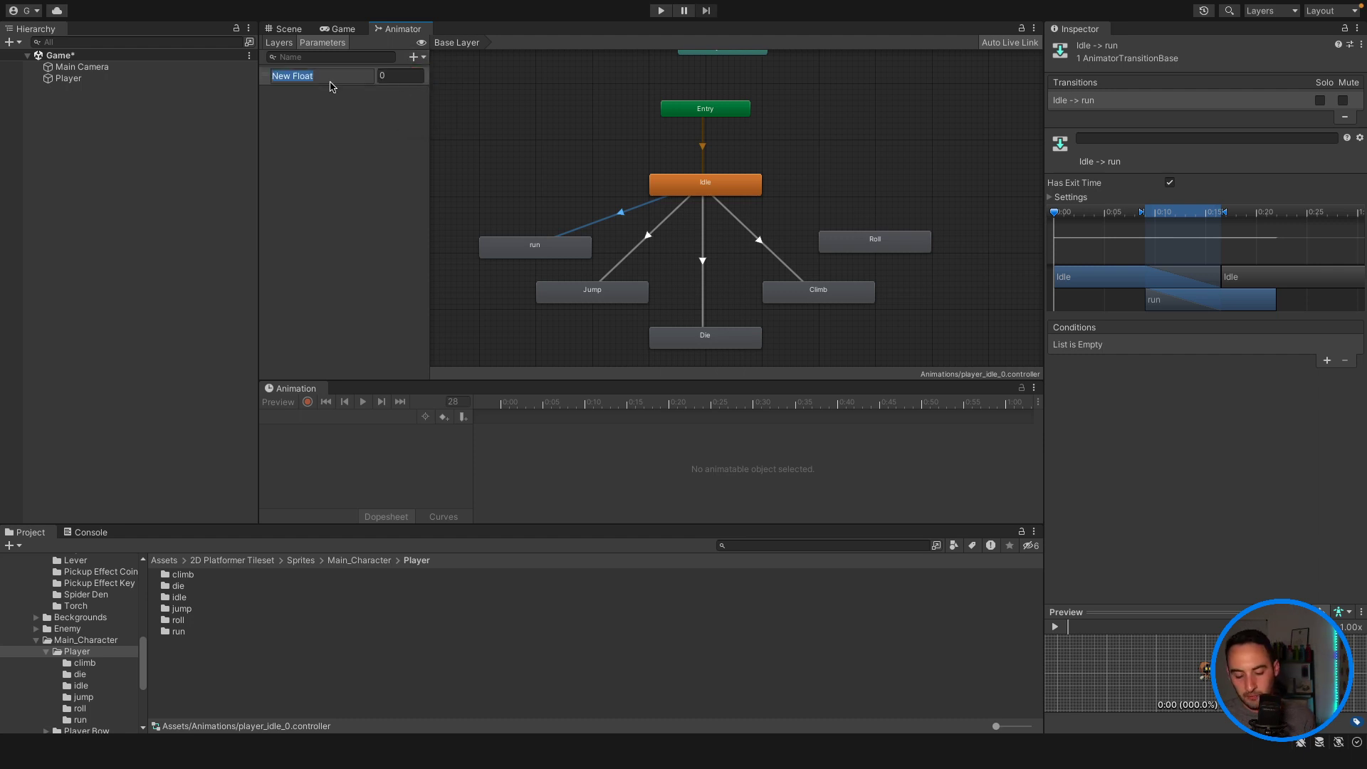
type("isRub")
key("BackSpace")
type("nning")
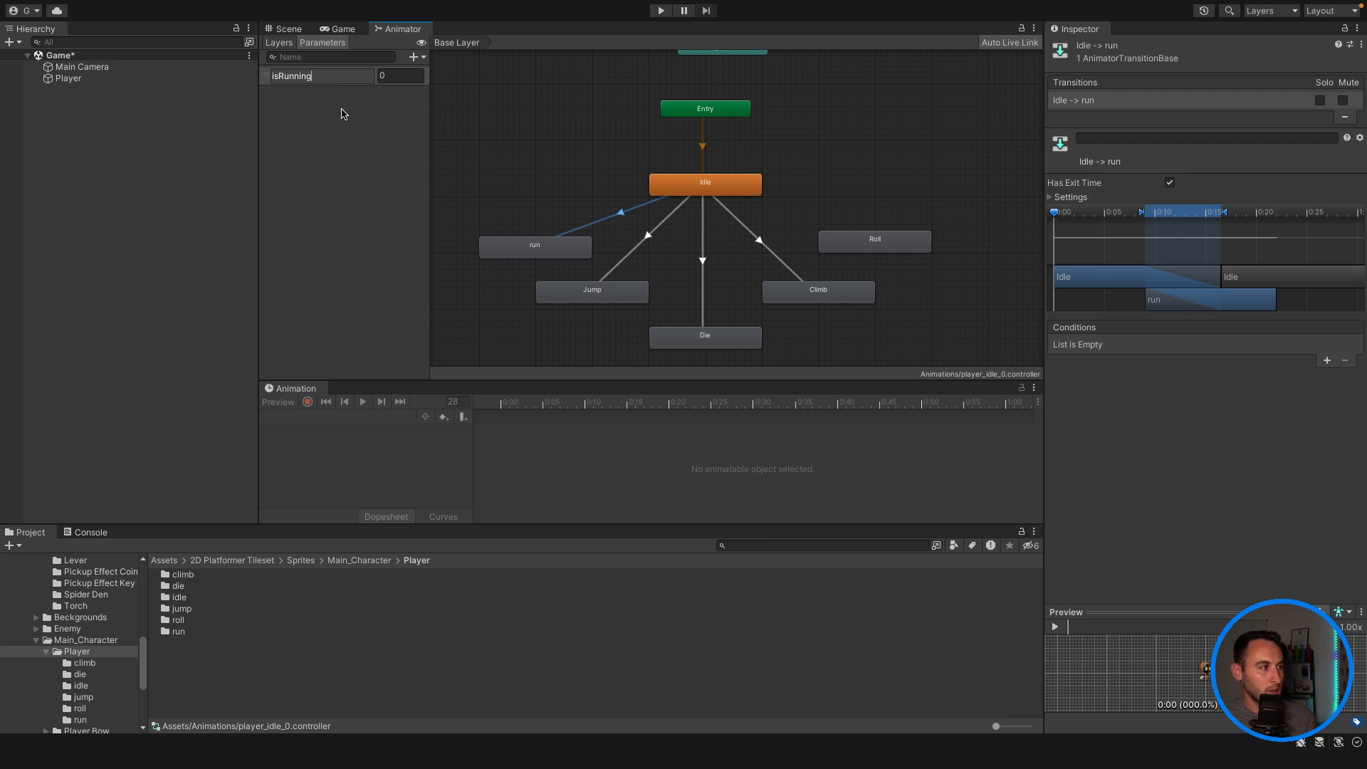
left_click(360, 128)
Step: Set the Idle-to-run transition to no exit time, no fixed duration, transition duration 0 and the condition isRunning Greater 0
left_click(622, 218)
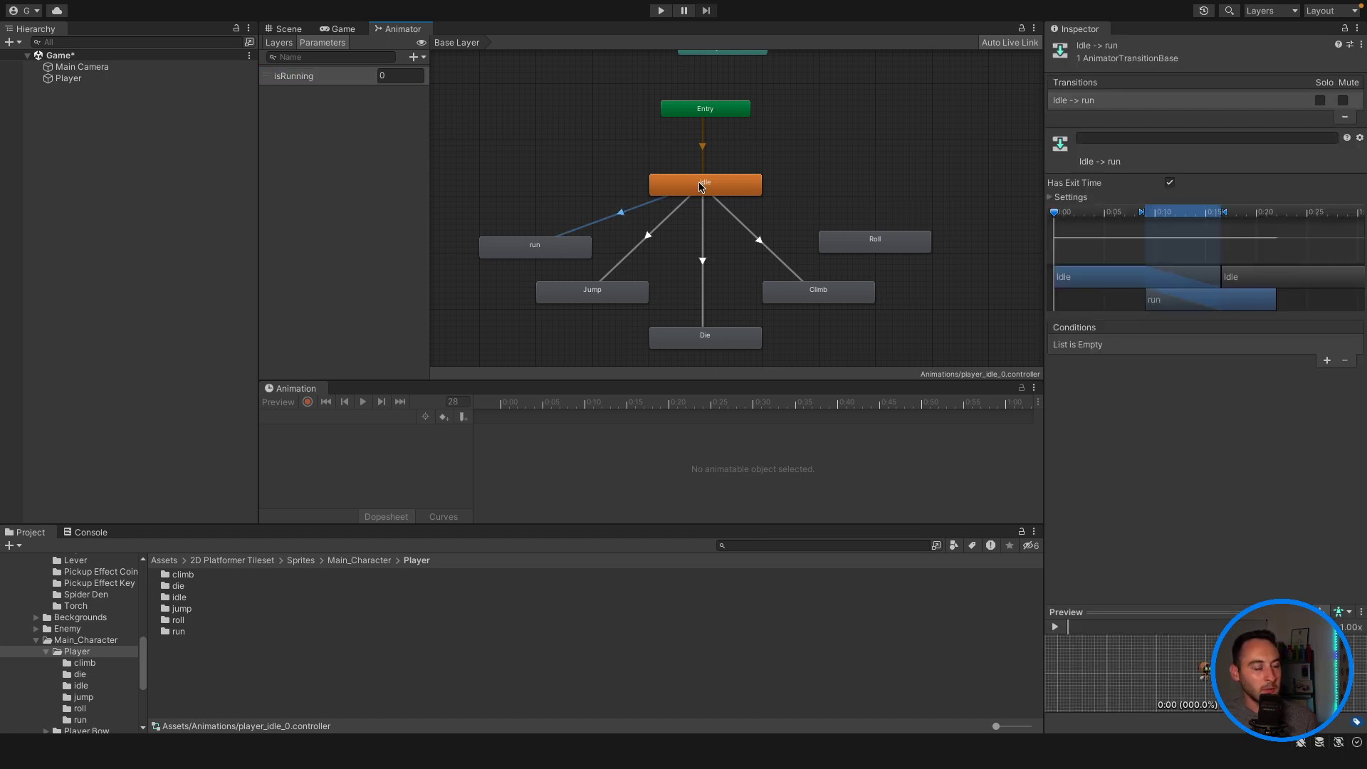
left_click(1169, 184)
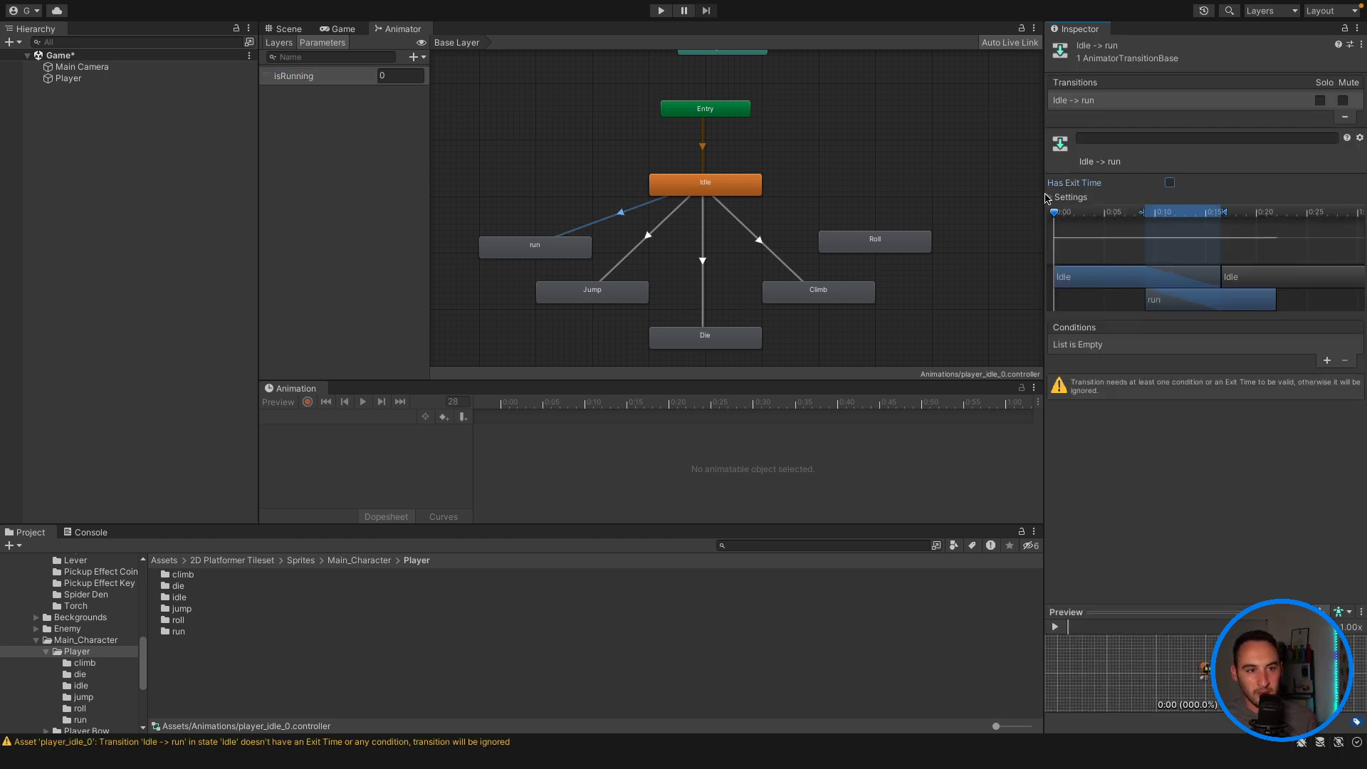
left_click(1050, 197)
left_click(1172, 225)
left_click(1175, 240)
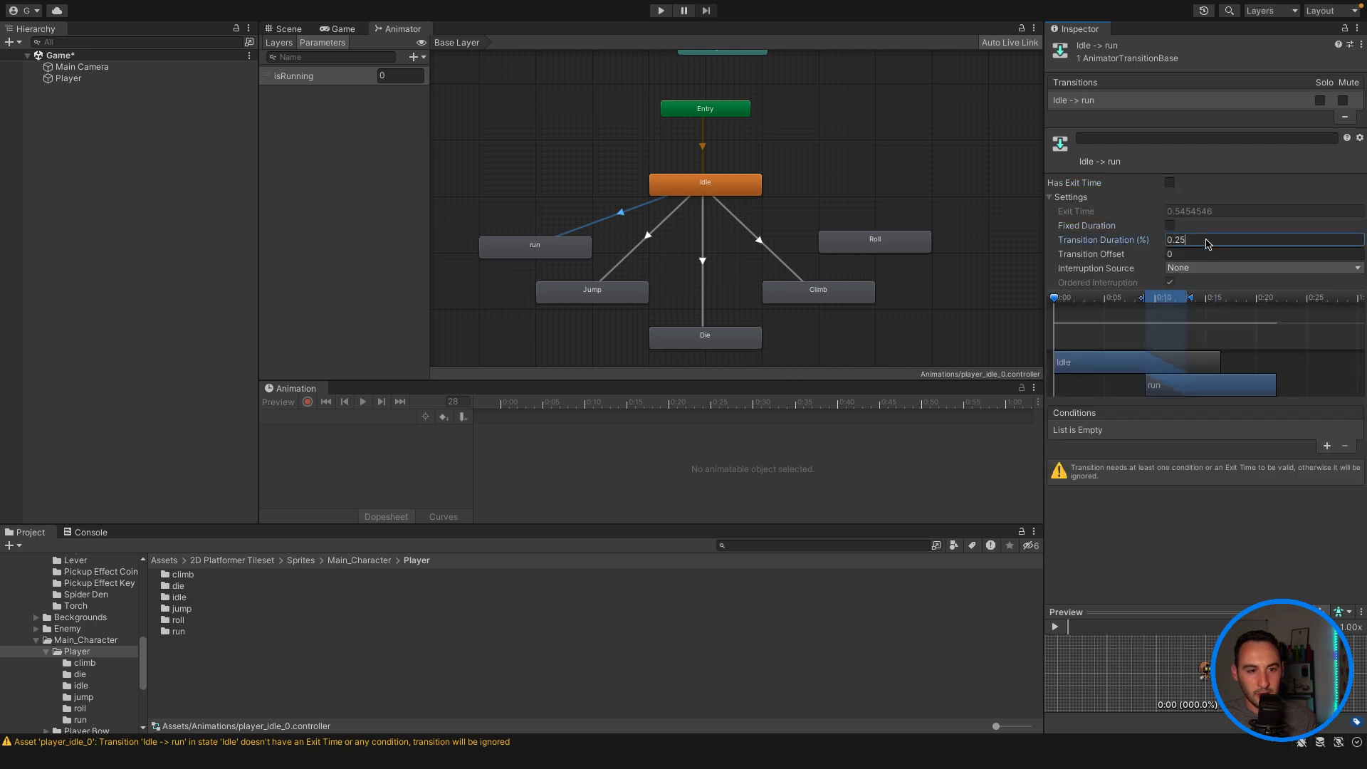
type("0")
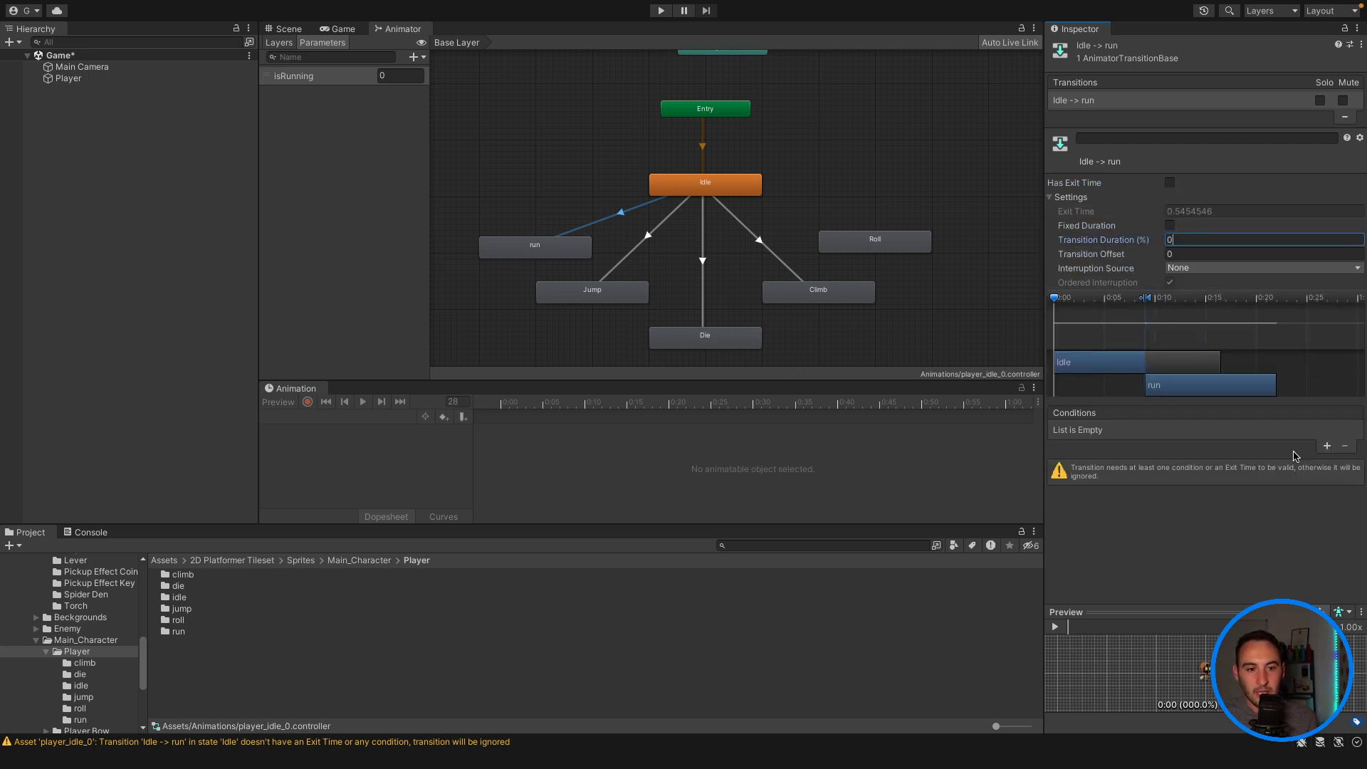
left_click(1327, 446)
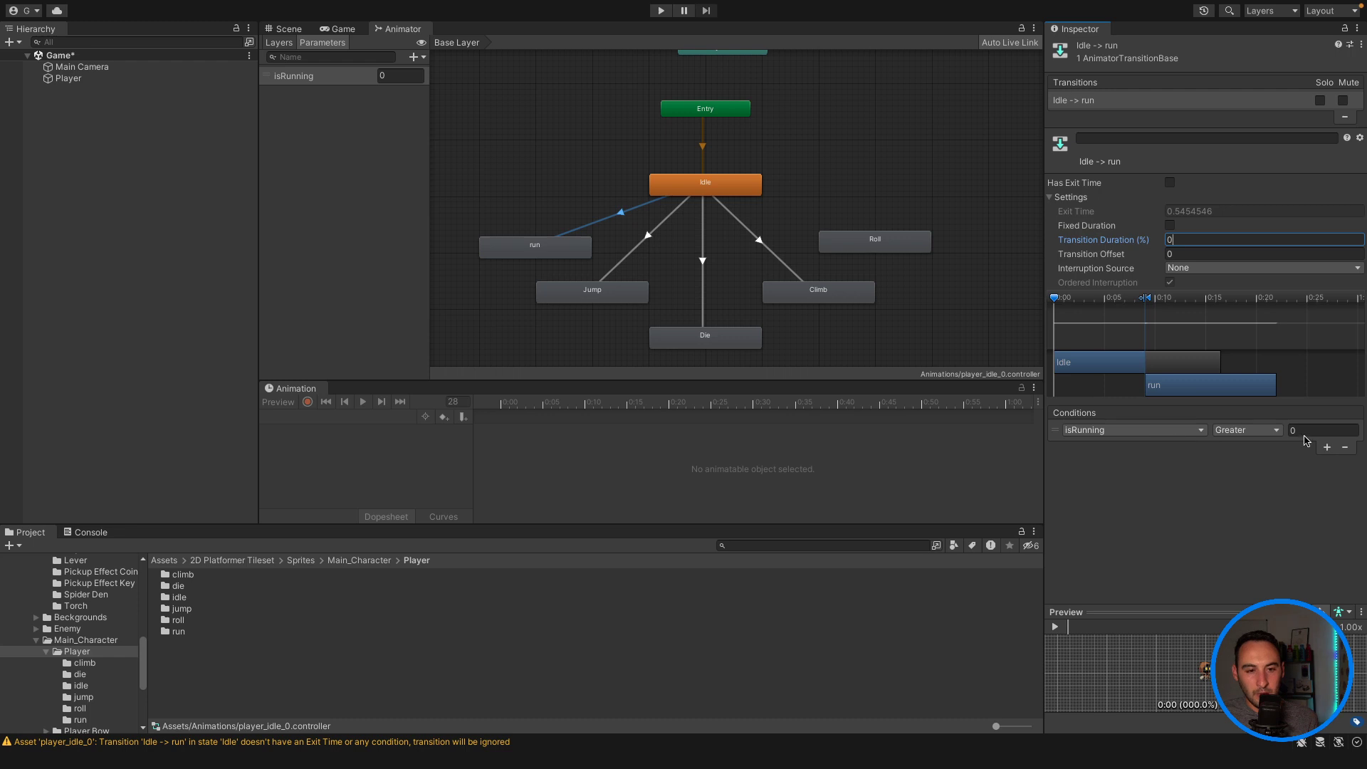
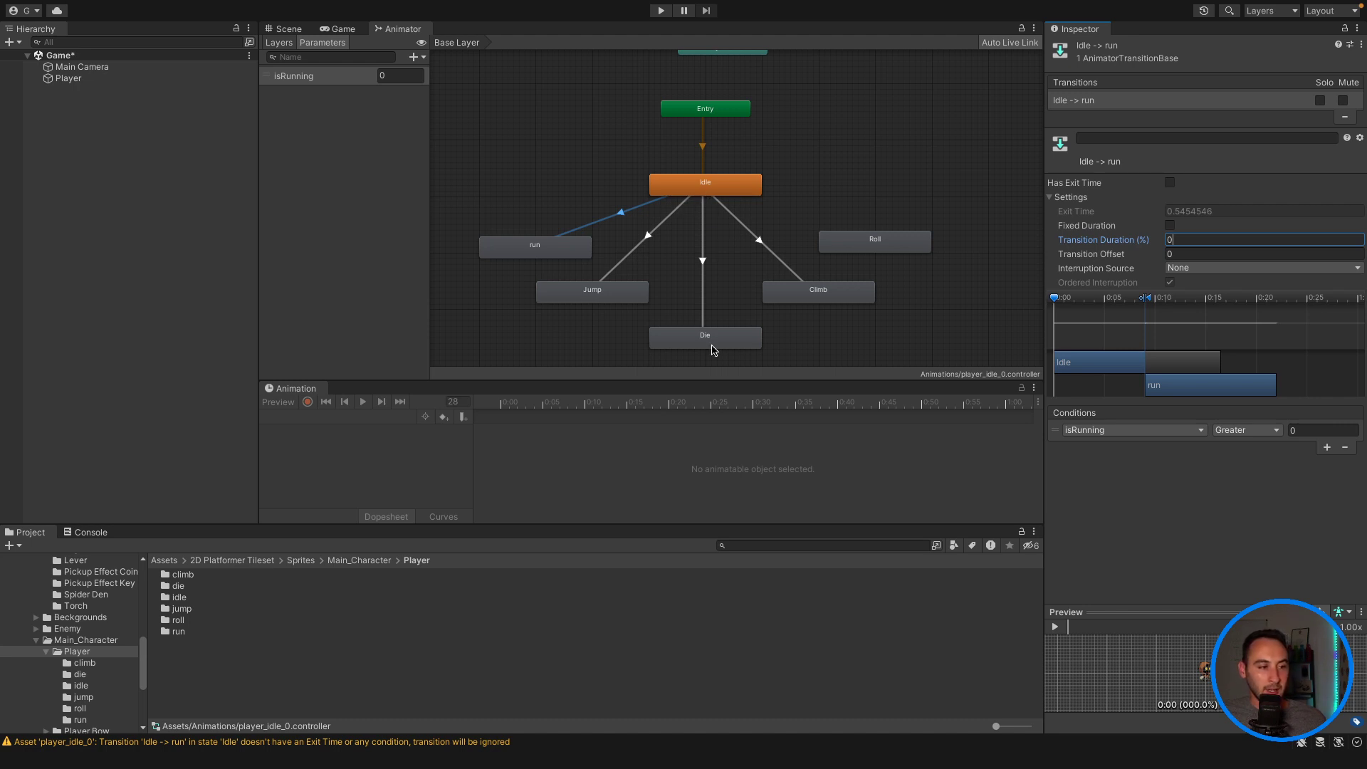
Step: Add a Bool parameter named isDead to the Animator controller
left_click(624, 311)
left_click(414, 57)
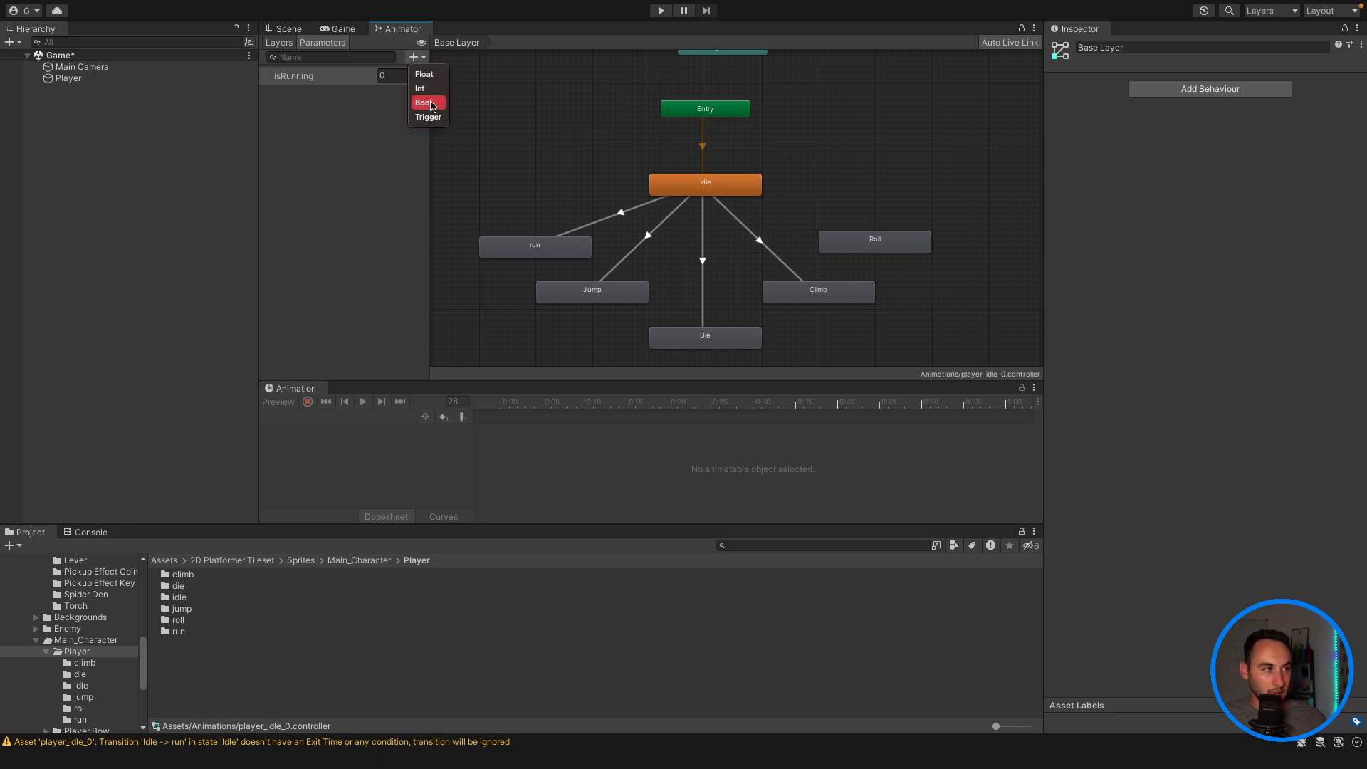
left_click(431, 105)
type("isB")
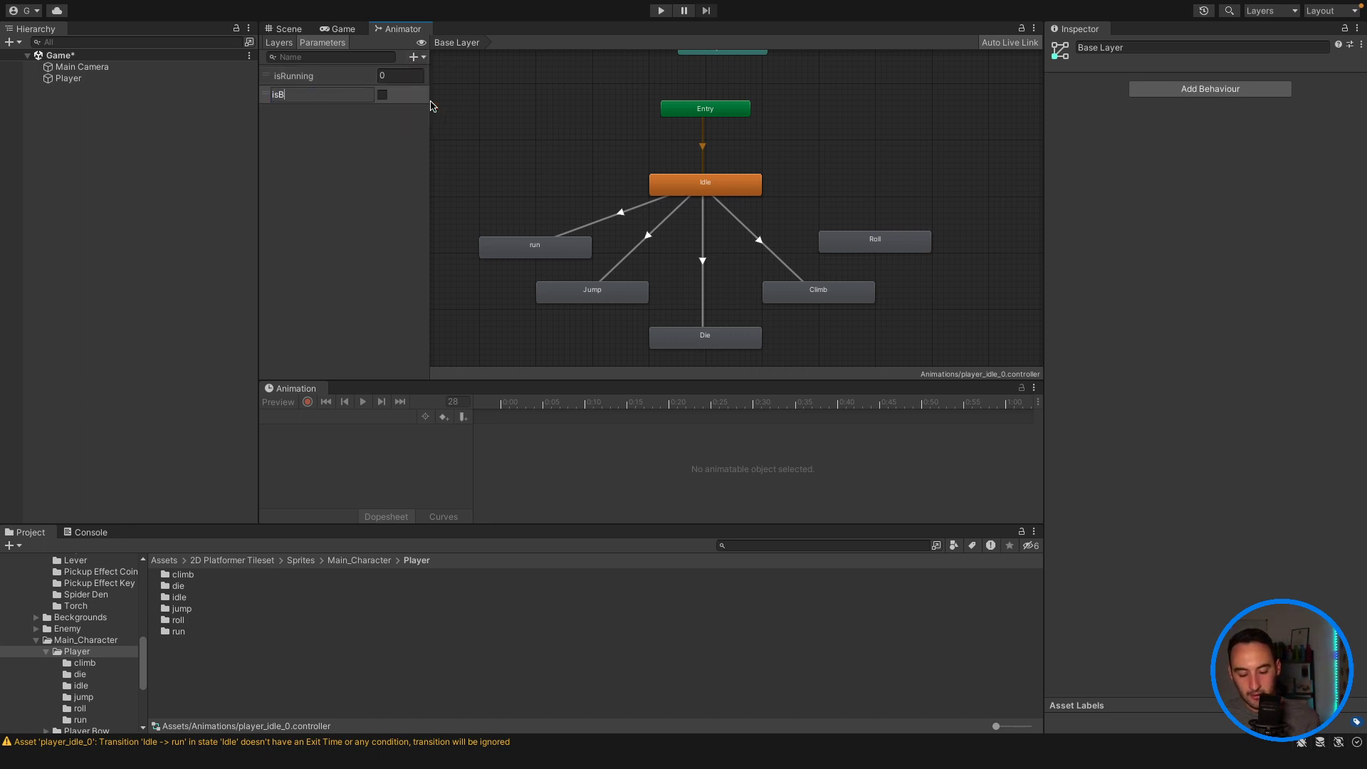
key("BackSpace")
type("Dead")
key("Return")
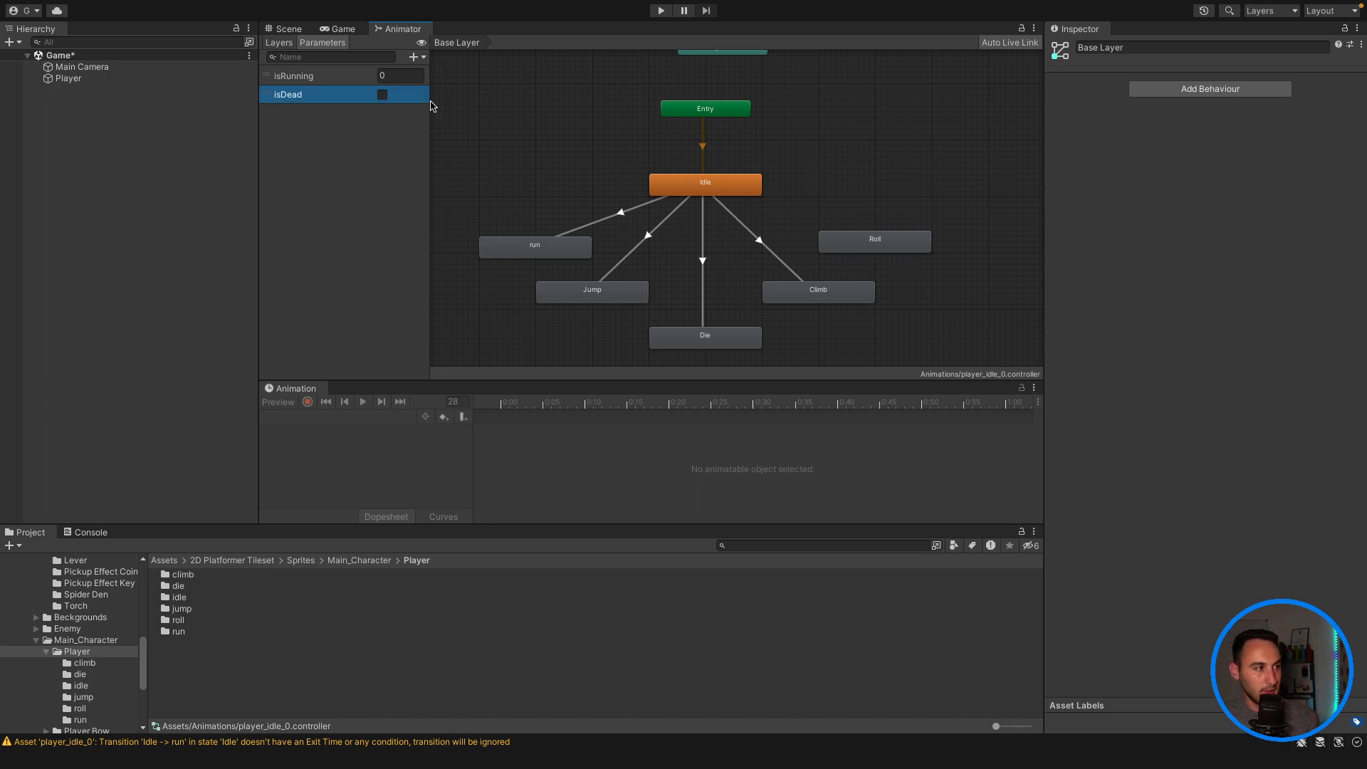
Step: Set the Idle-to-Die transition to no exit time, no fixed duration, transition duration 0 and the condition isDead true
left_click(703, 275)
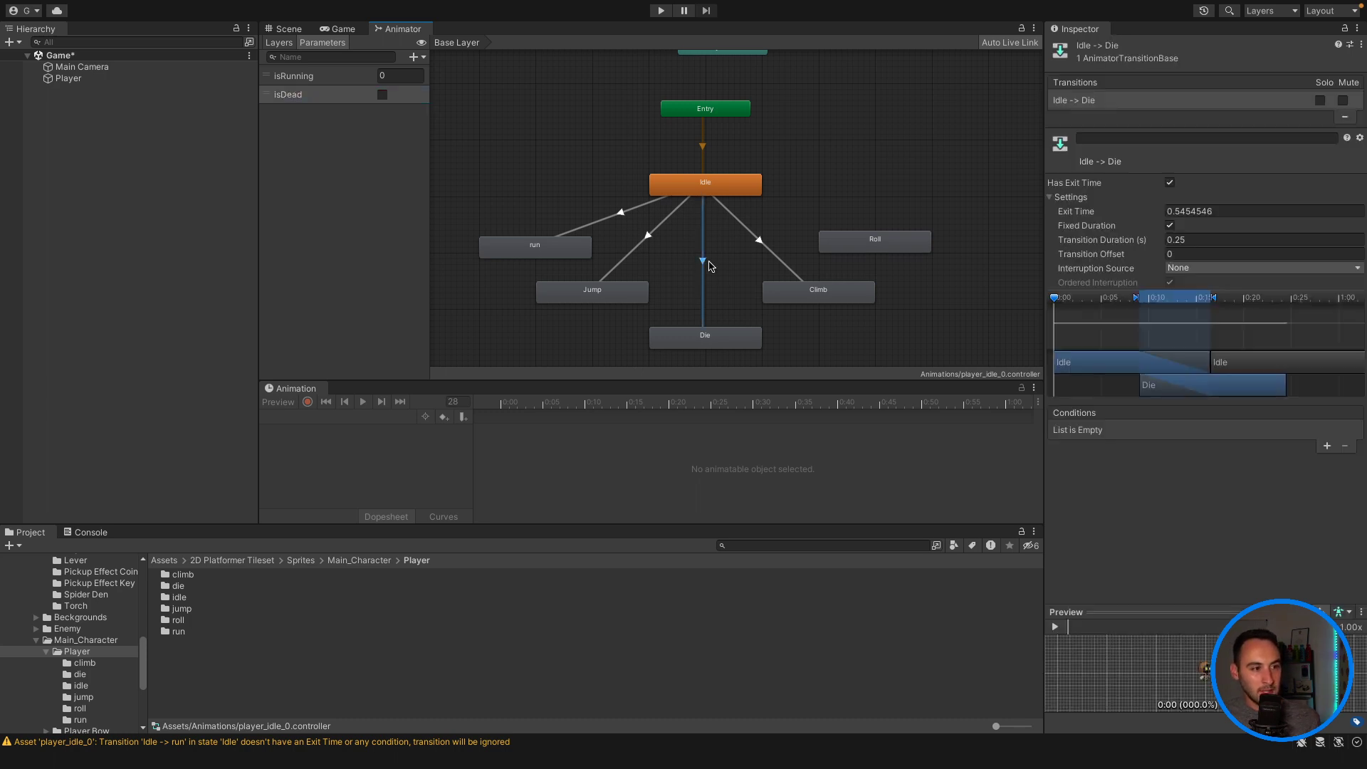
left_click(1170, 182)
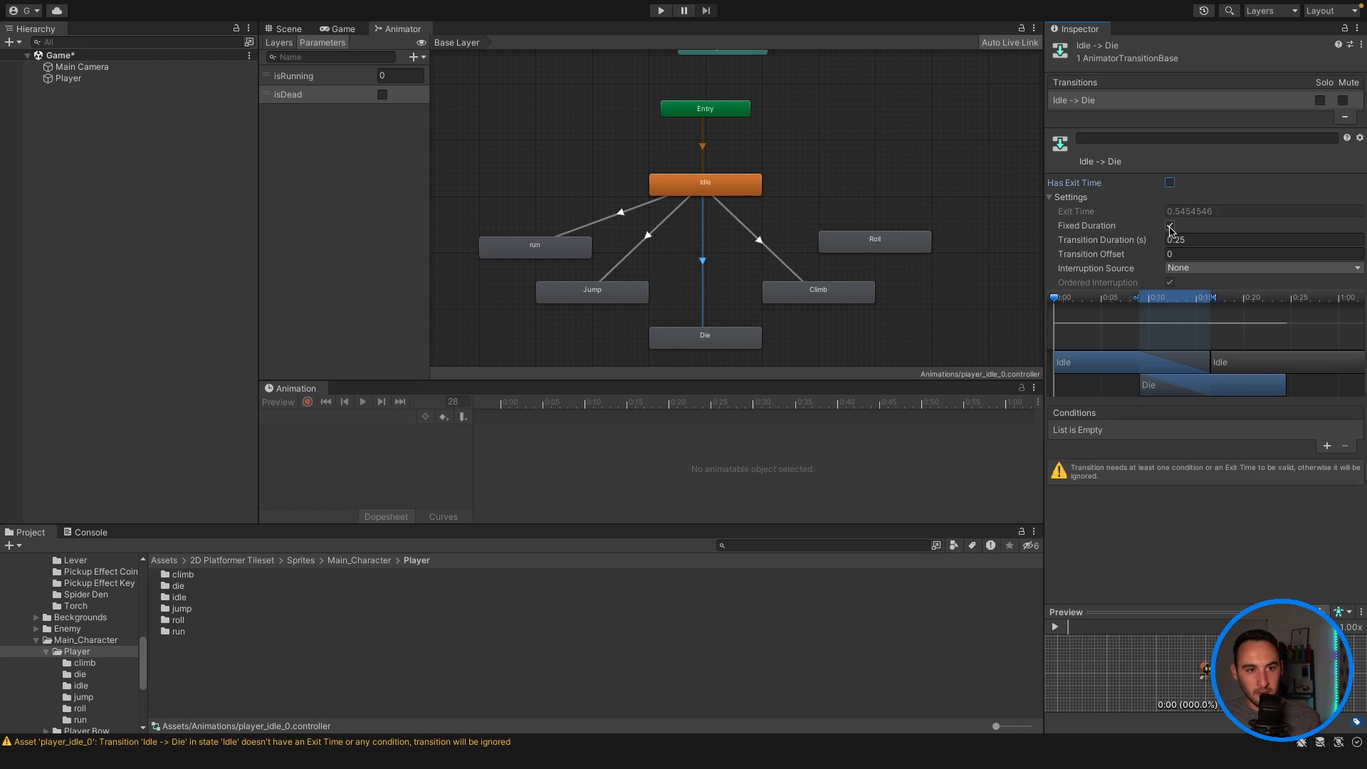
left_click(1170, 225)
left_click_drag(1140, 240, 1123, 240)
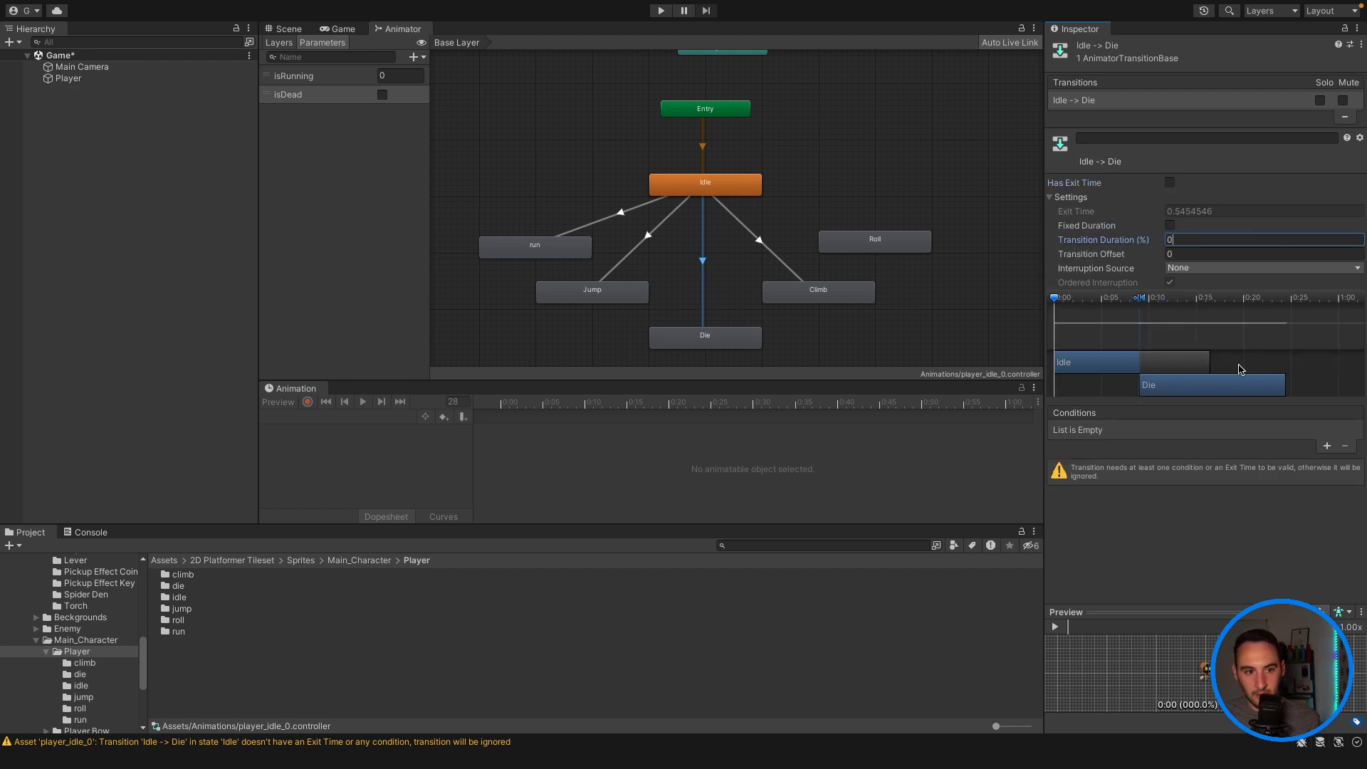
left_click(1327, 446)
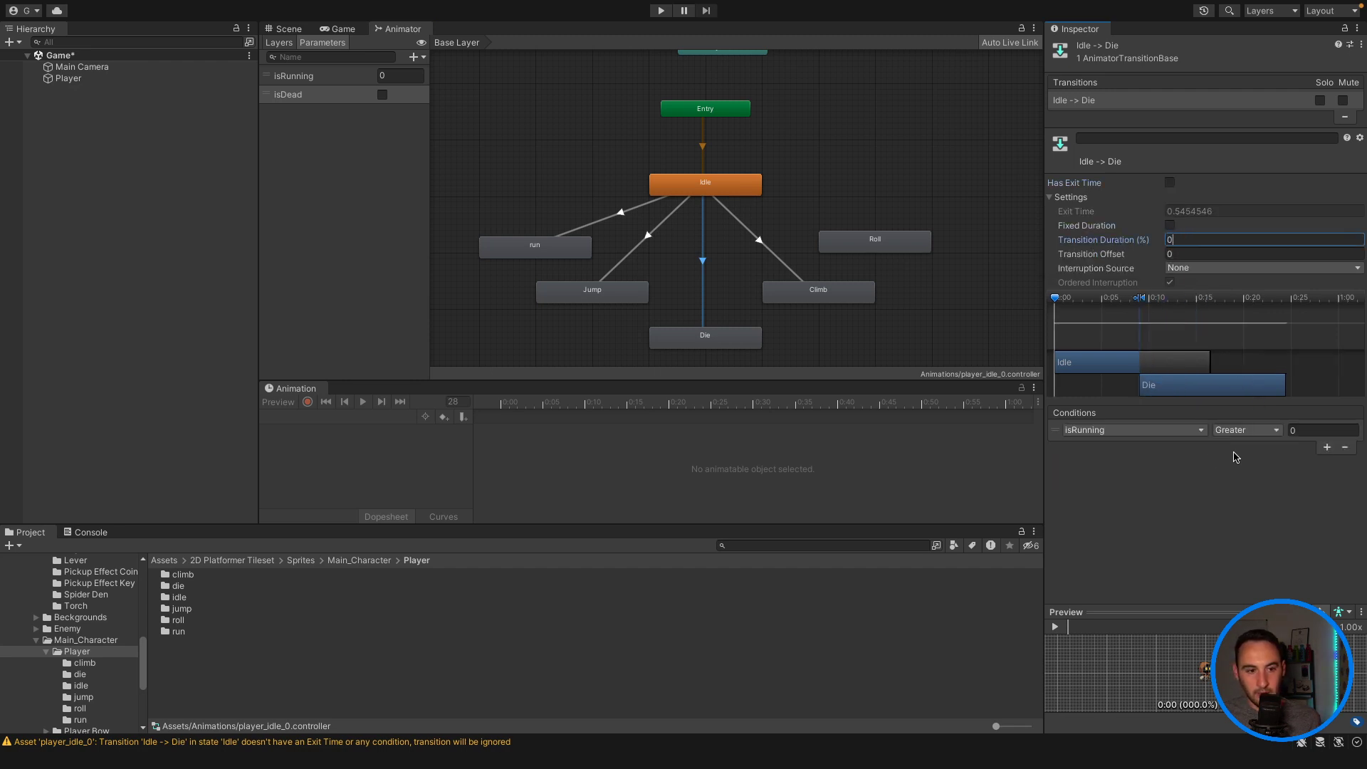
left_click(1165, 441)
left_click(1165, 434)
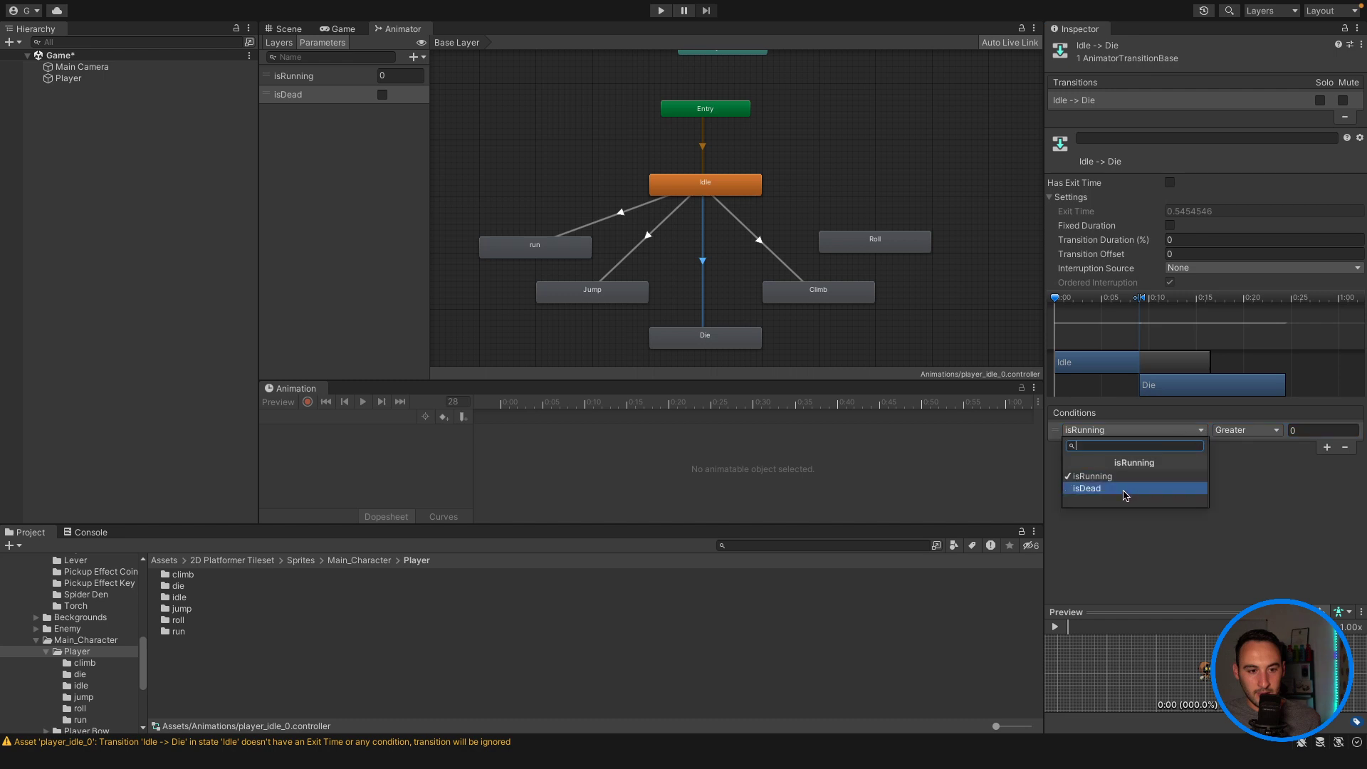
left_click(1088, 489)
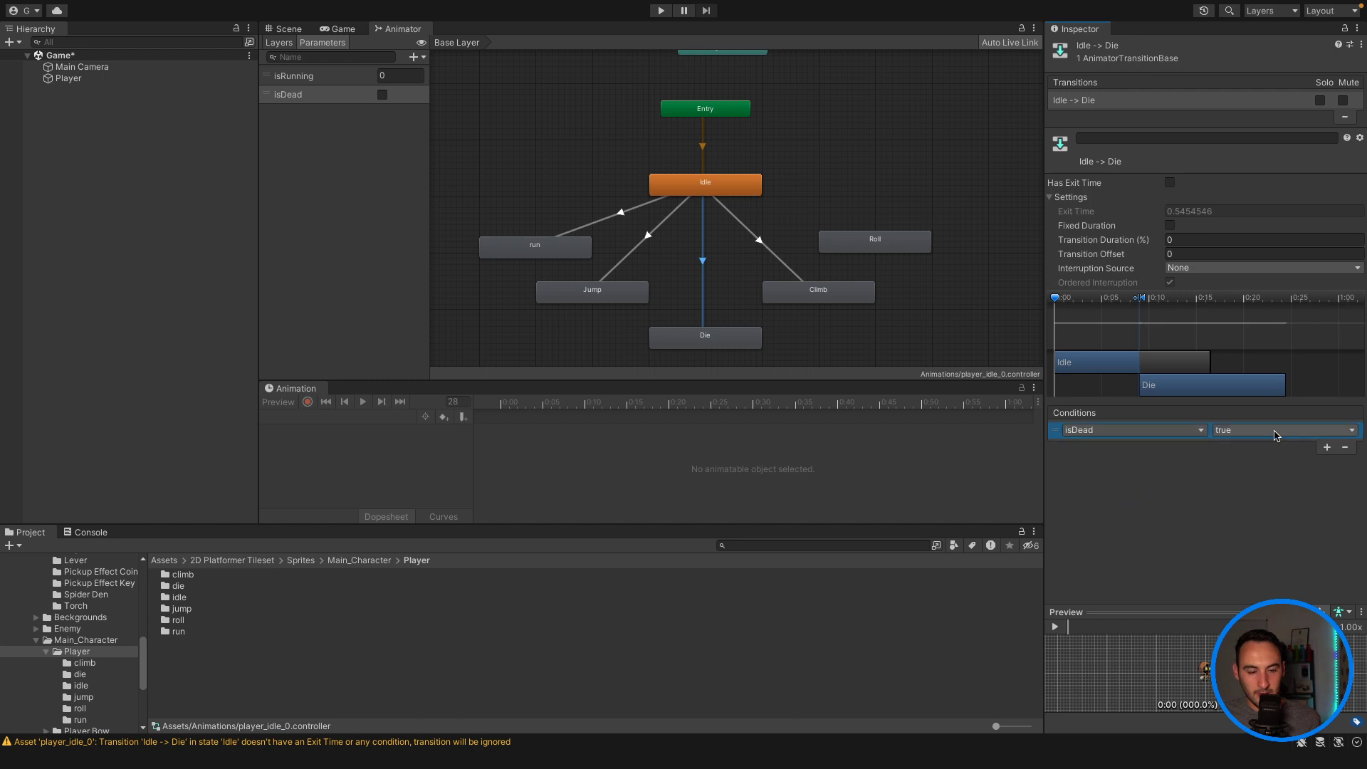
scroll(741, 196, "up", 3)
right_click(746, 197)
left_click(831, 171)
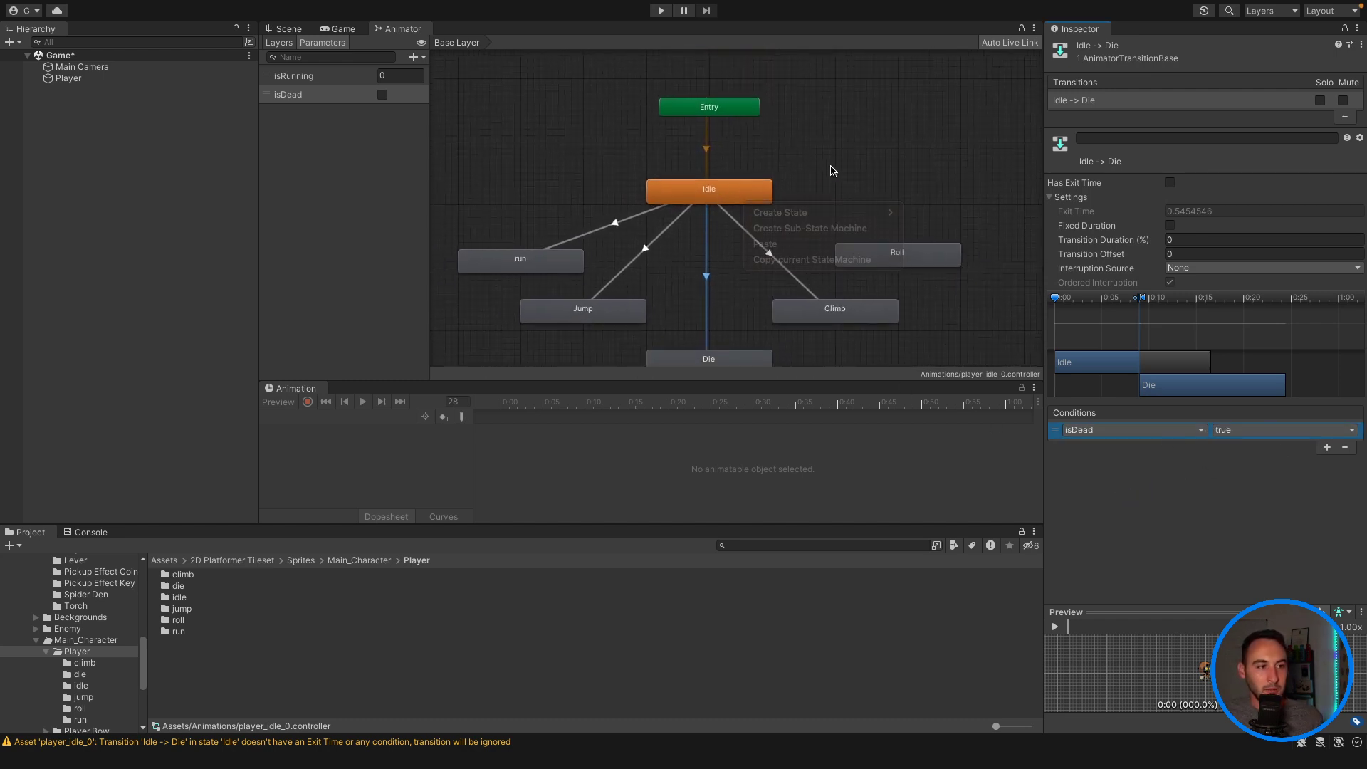
scroll(815, 223, "down", 2)
scroll(812, 223, "up", 2)
Step: Select the Idle-to-Climb transition and check which parameter types can be added for it
left_click(765, 259)
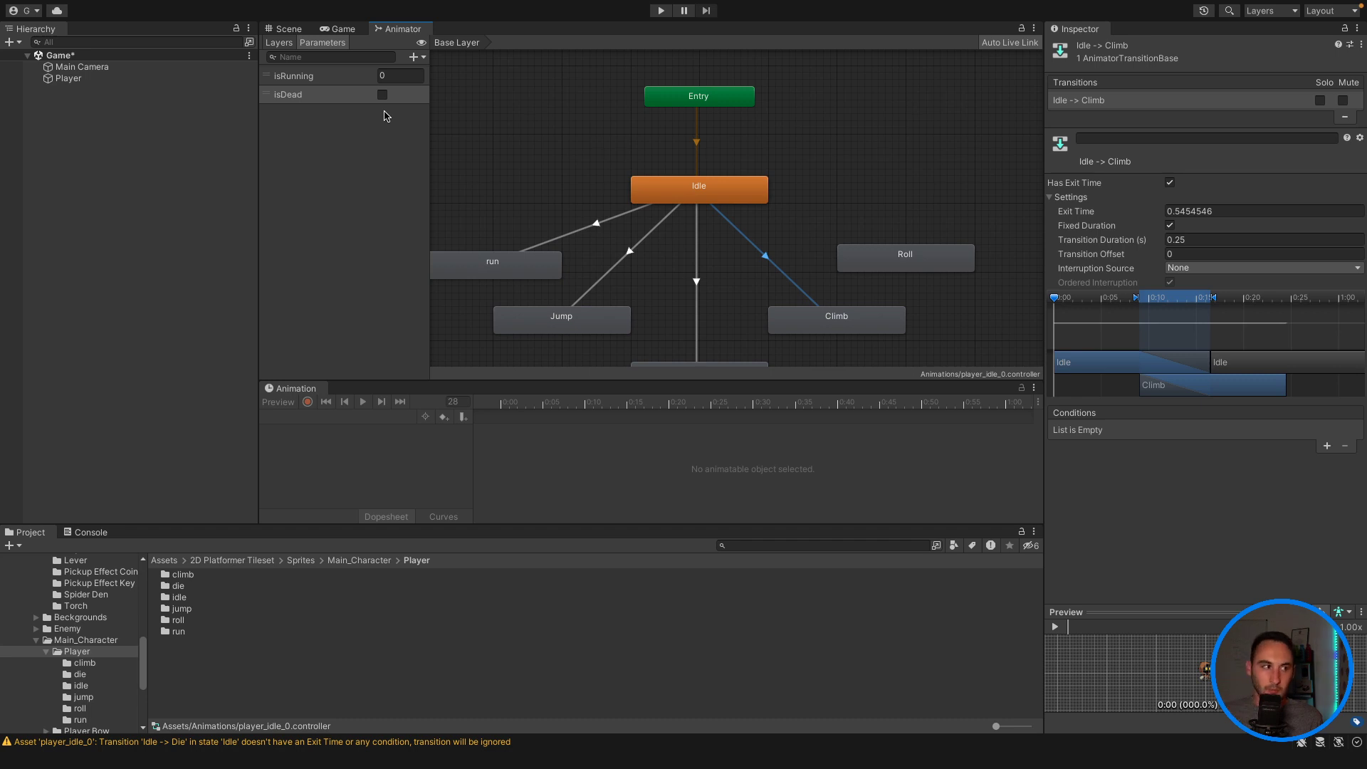
left_click(413, 57)
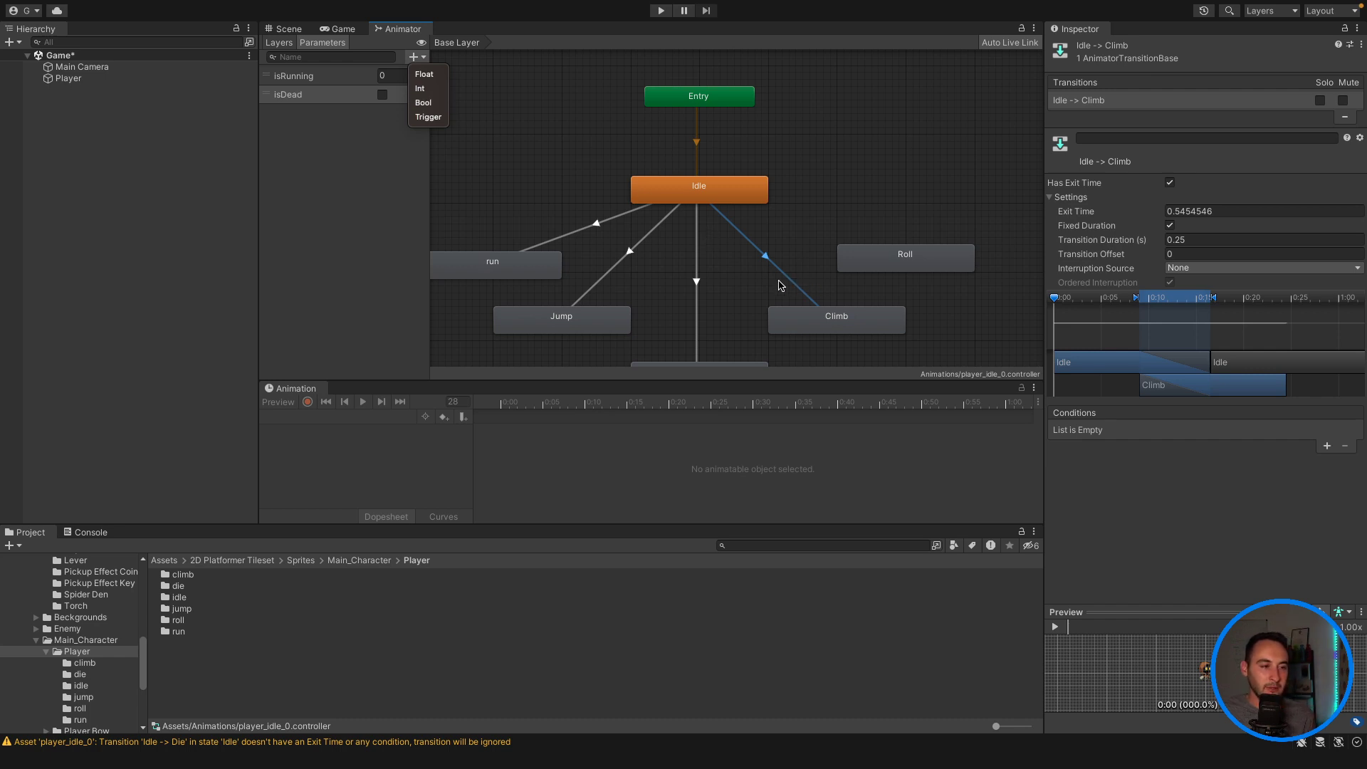
left_click(810, 226)
scroll(810, 225, "down", 2)
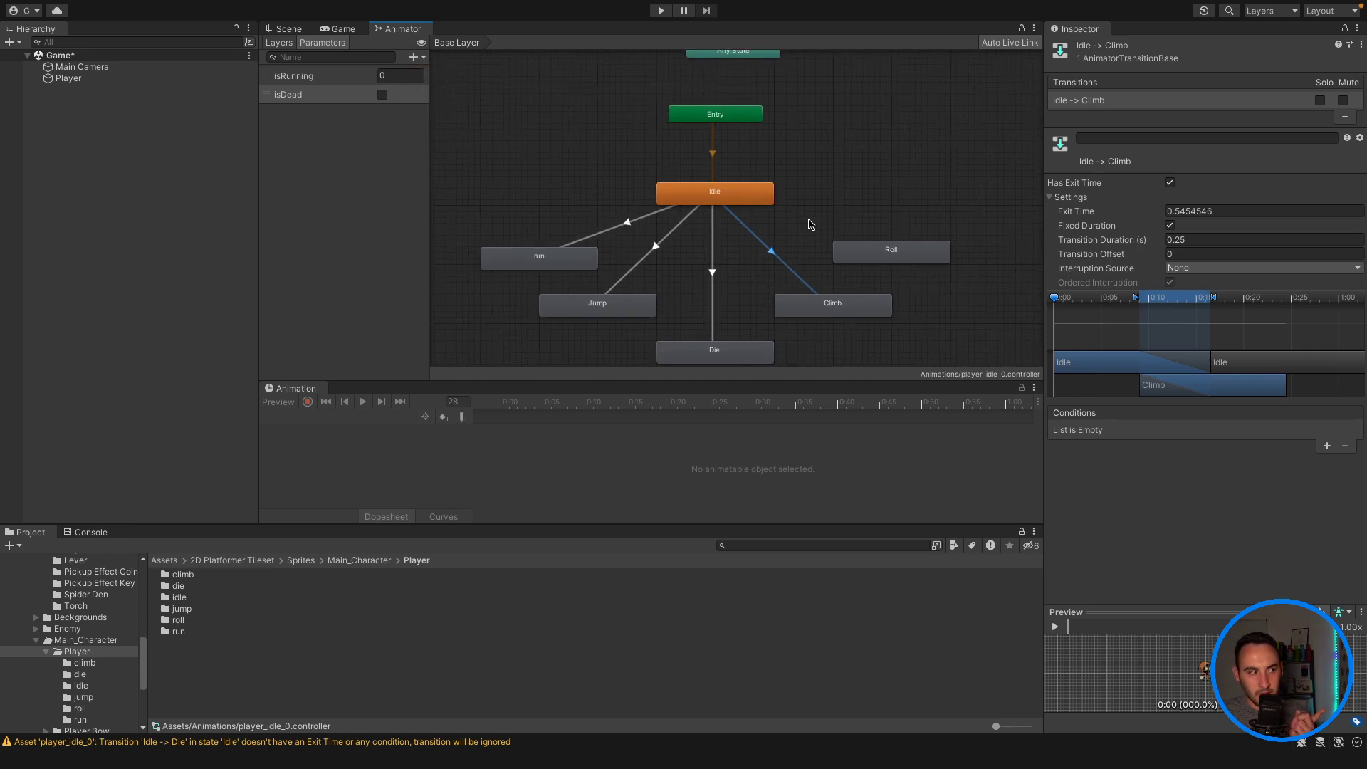
Step: Add a Bool parameter named isJumpping to the Animator controller for the Idle-to-Jump transition
left_click(657, 246)
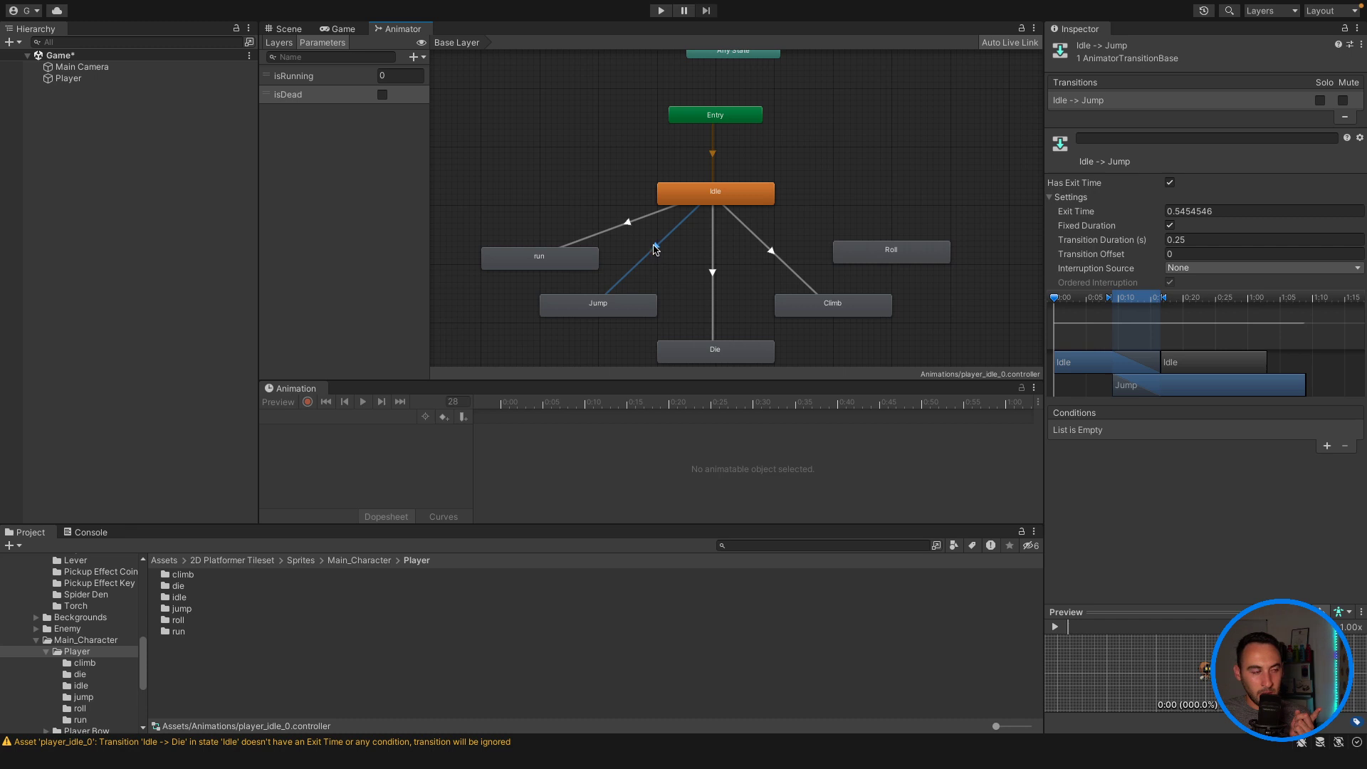
left_click(415, 55)
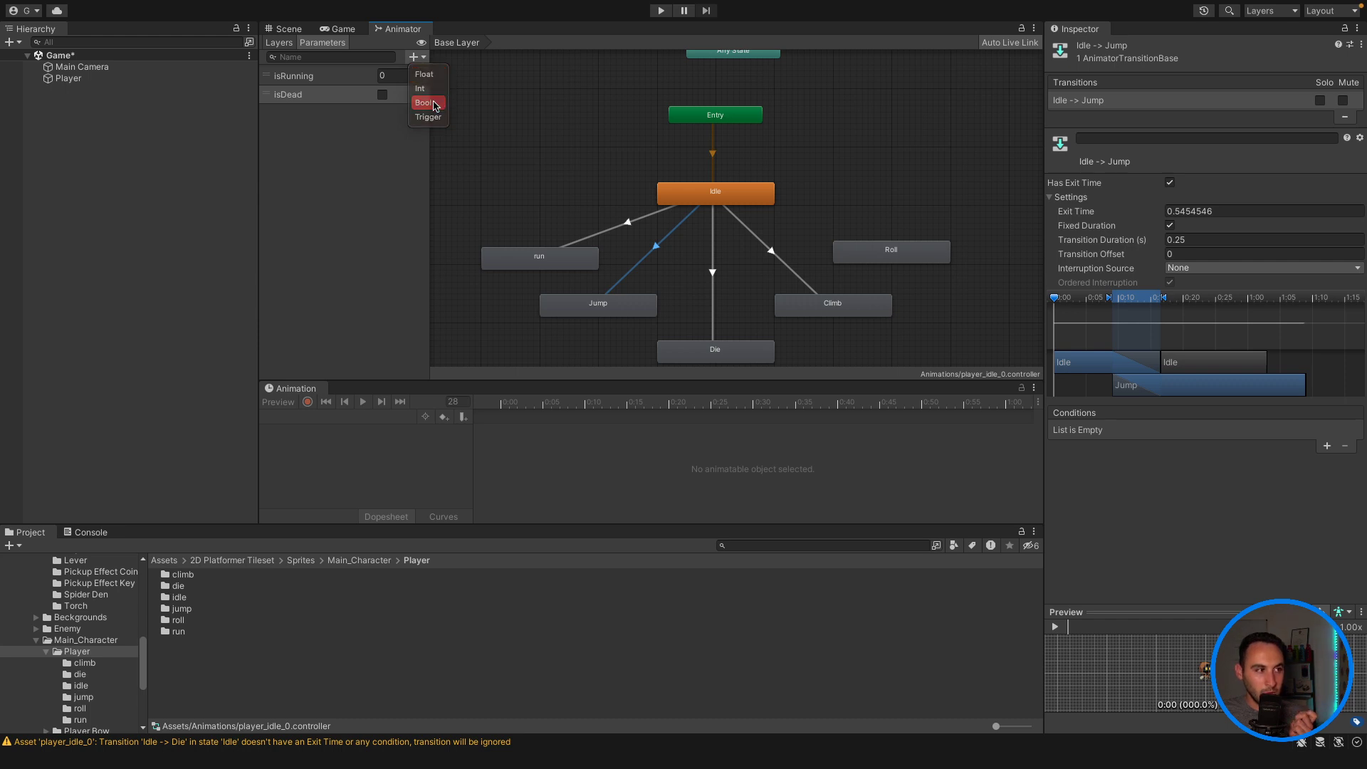
left_click(435, 106)
type("isJ")
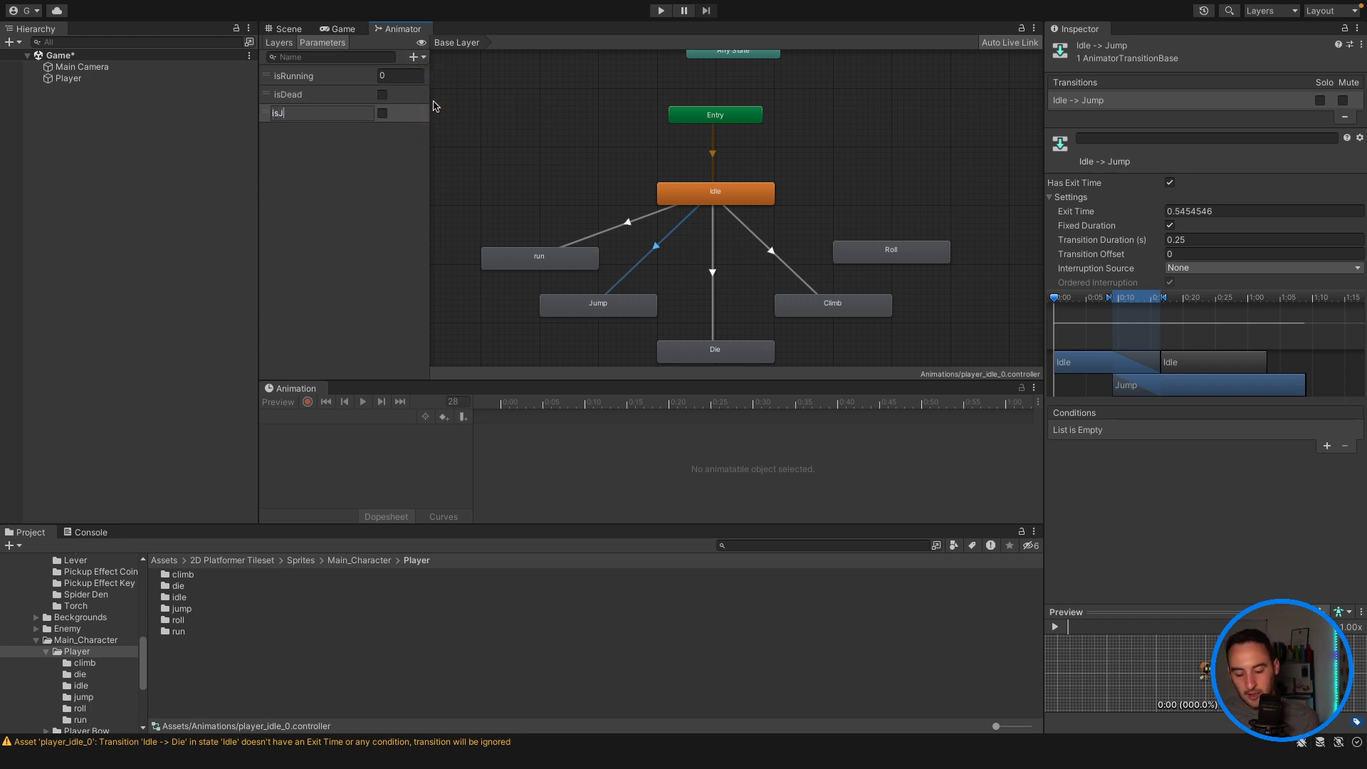
type("um")
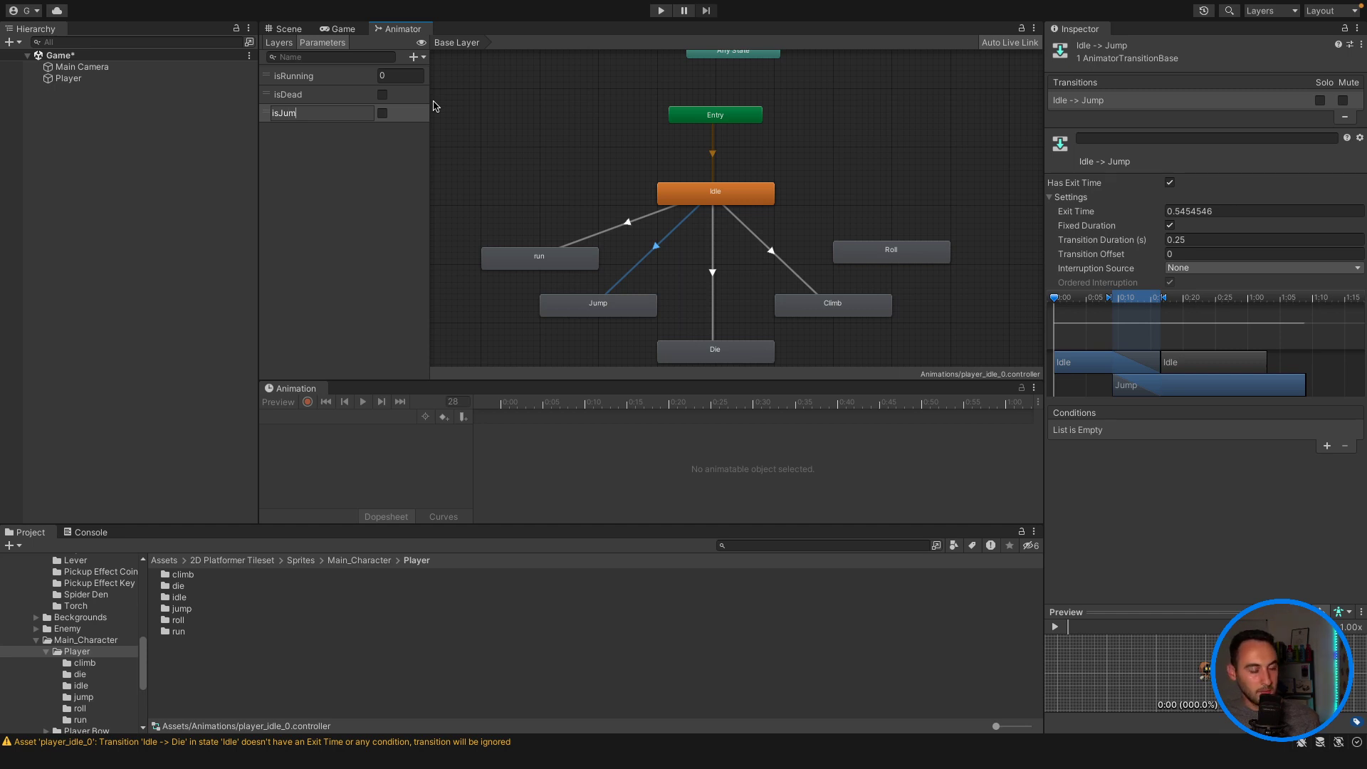
type("pping")
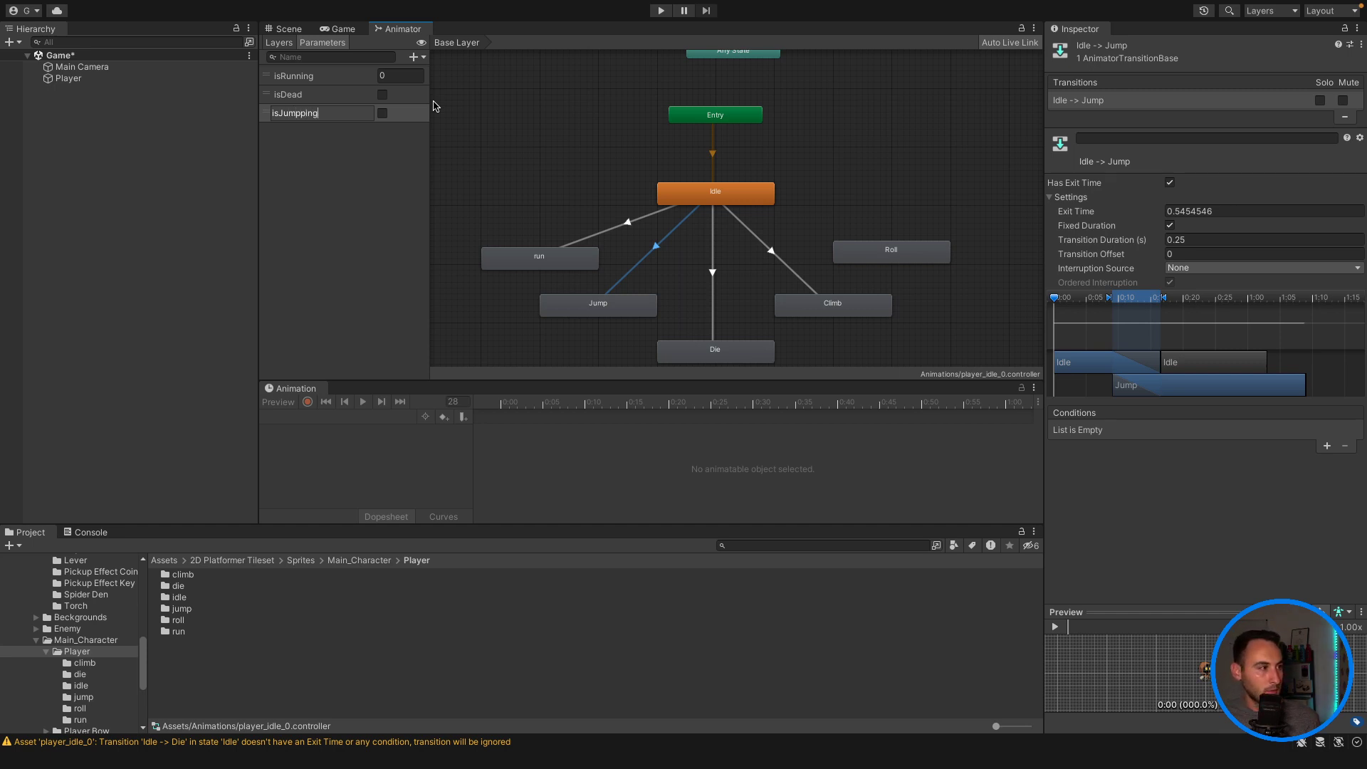
key("Return")
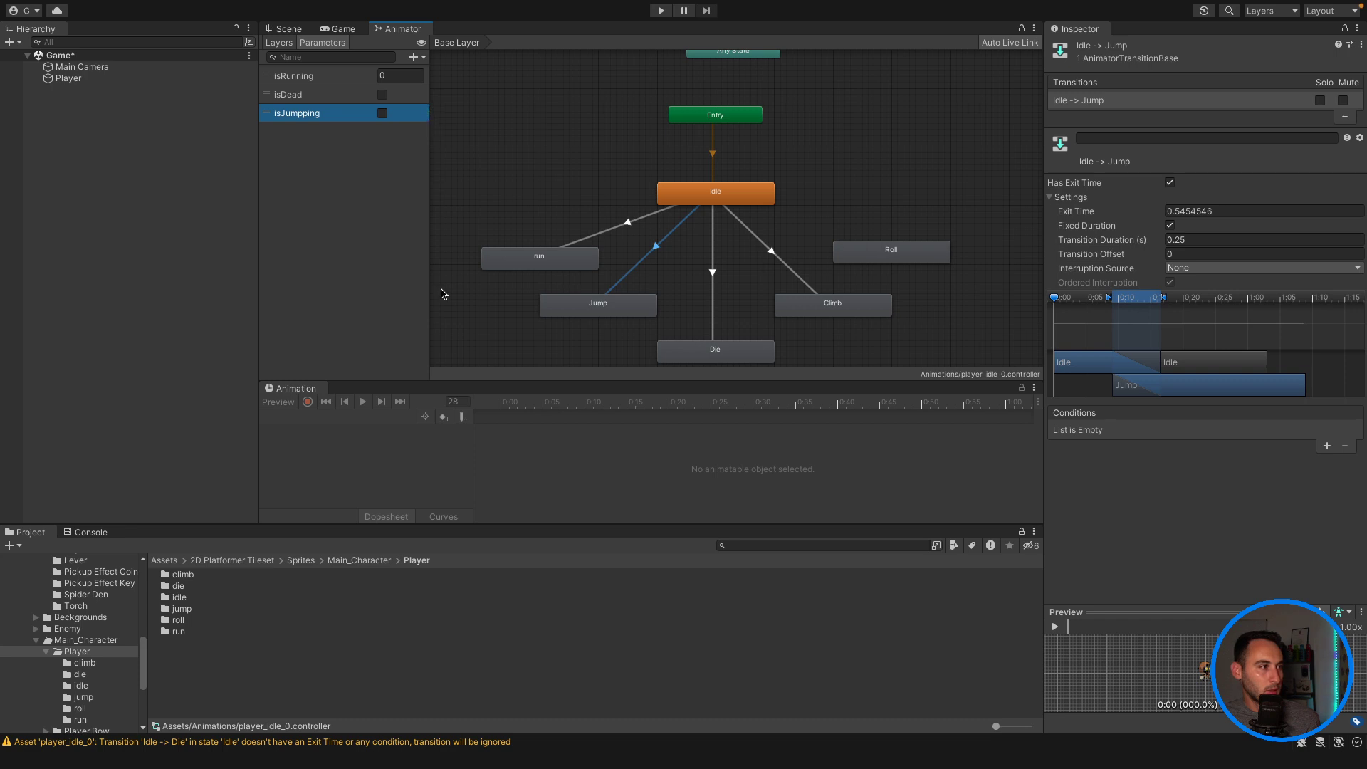
Step: Set the Idle-to-Jump transition to exit time 0 and transition duration 0, with Has Exit Time and Fixed Duration off
scroll(431, 308, "down", 2)
scroll(431, 309, "down", 2)
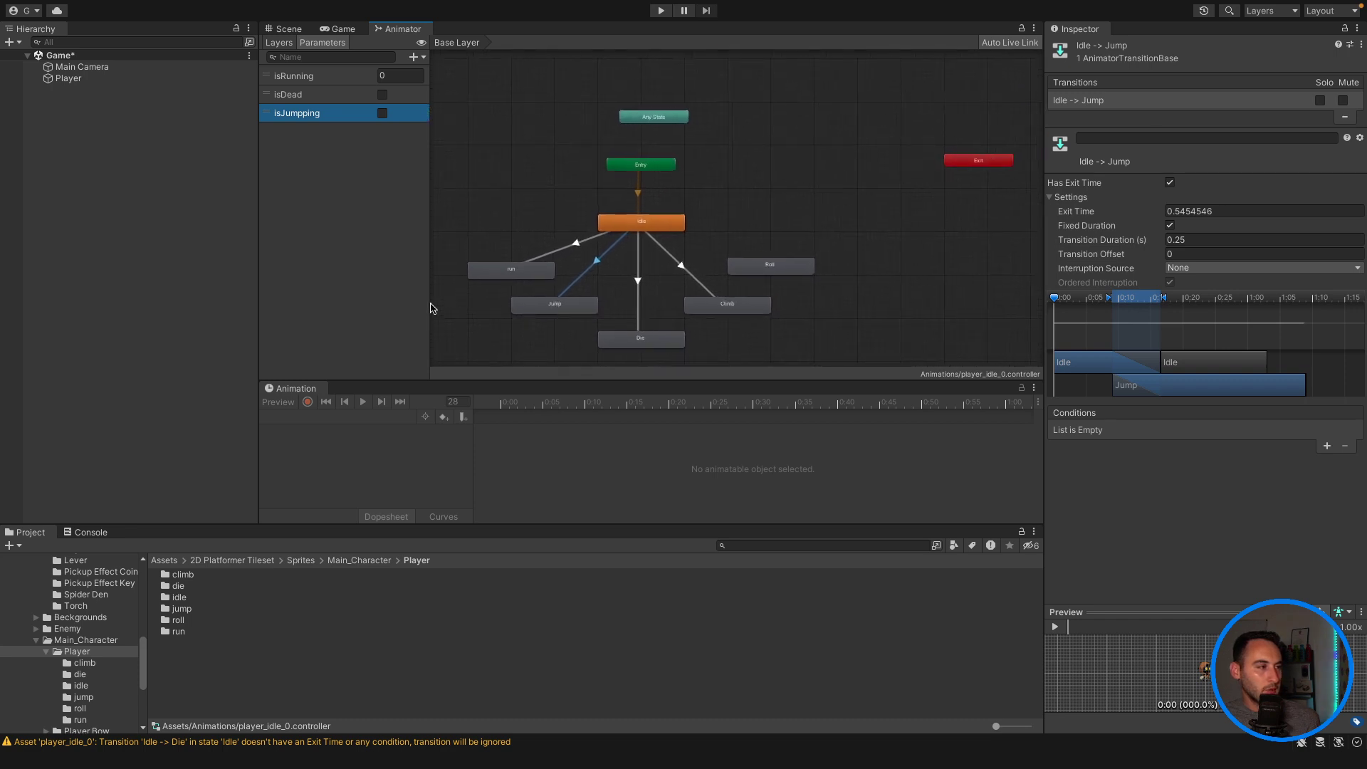
scroll(431, 309, "down", 1)
scroll(431, 308, "up", 3)
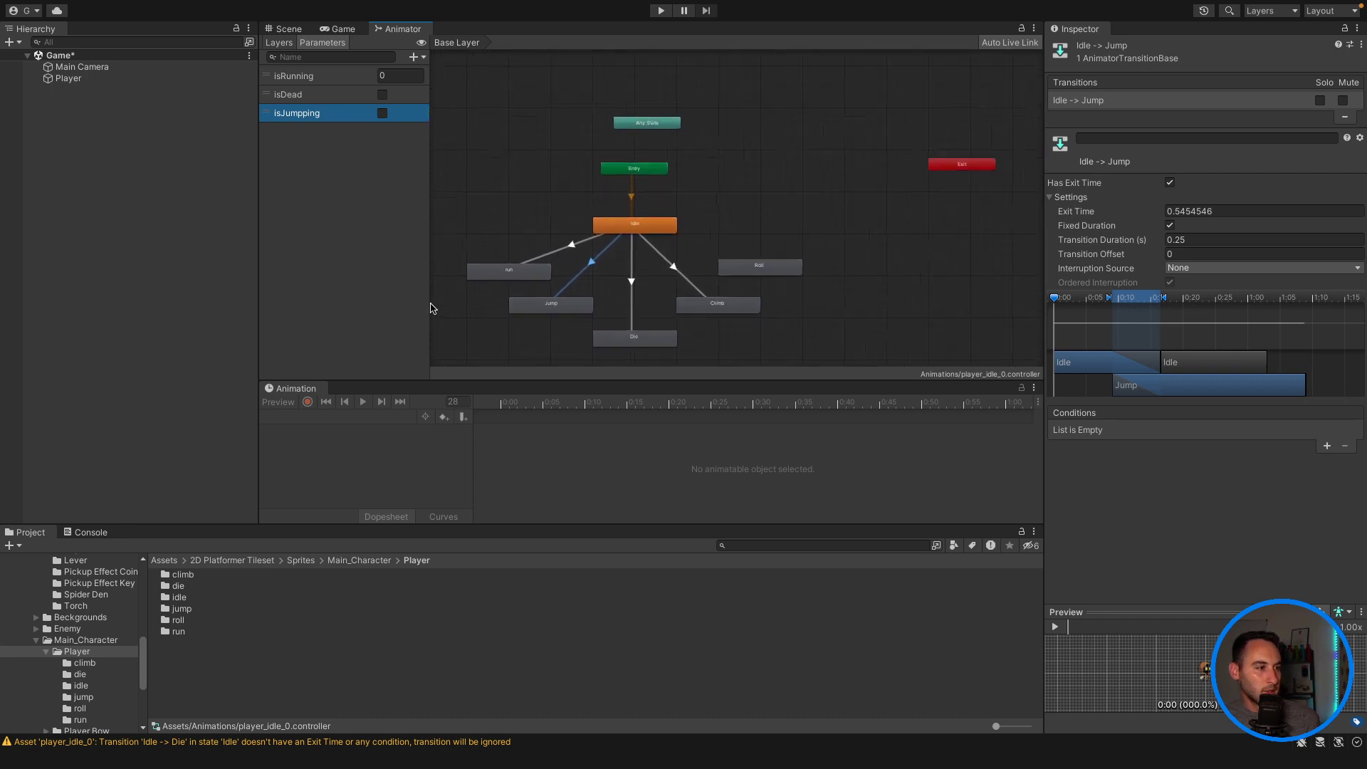
right_click(607, 261)
key("Escape")
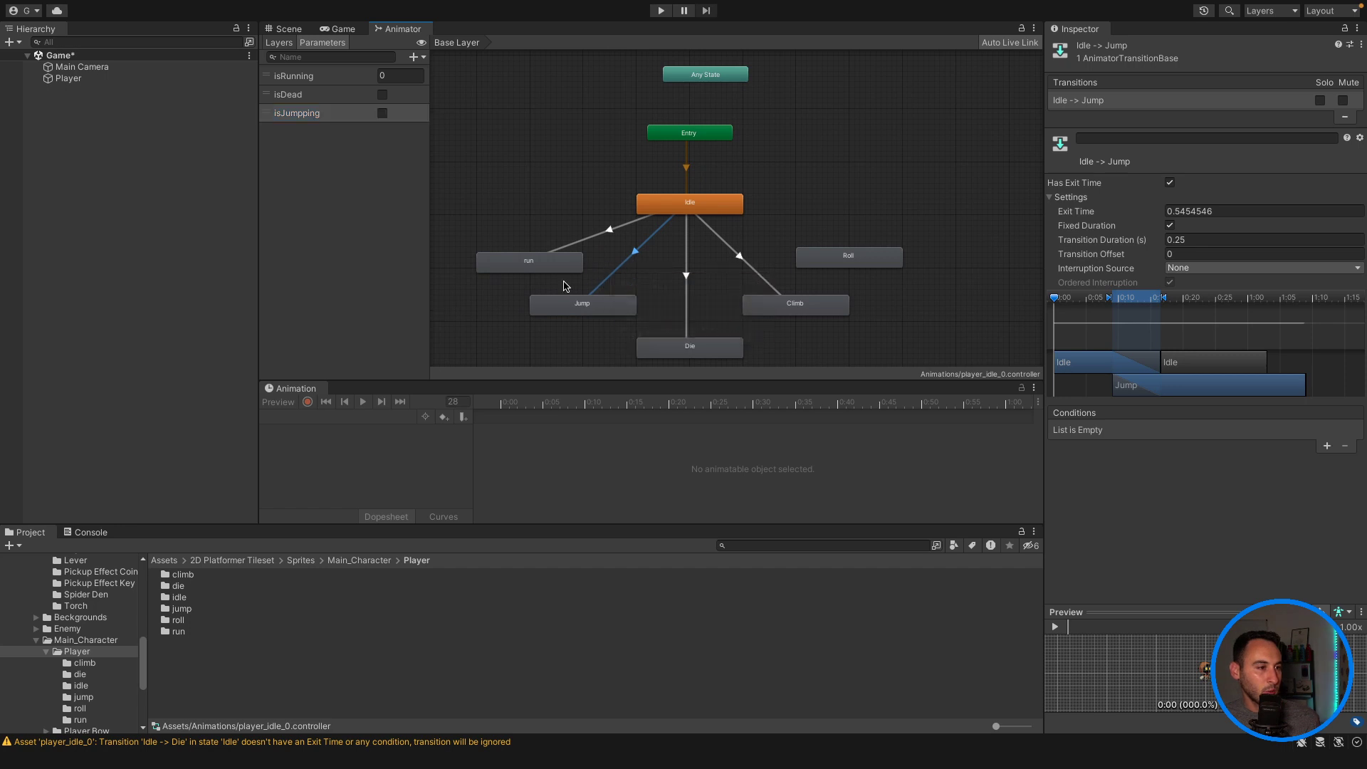
scroll(561, 281, "up", 2)
left_click_drag(560, 290, 626, 269)
left_click(638, 257)
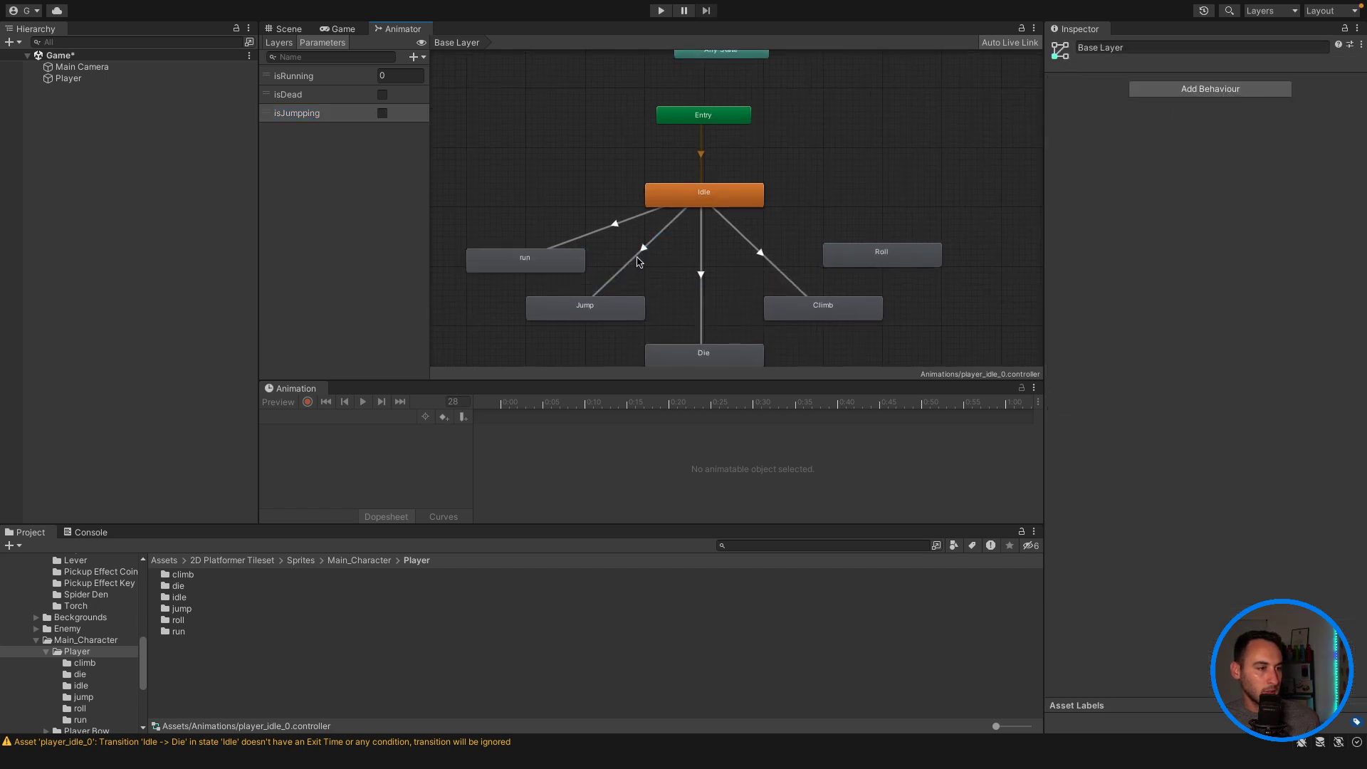
left_click(641, 249)
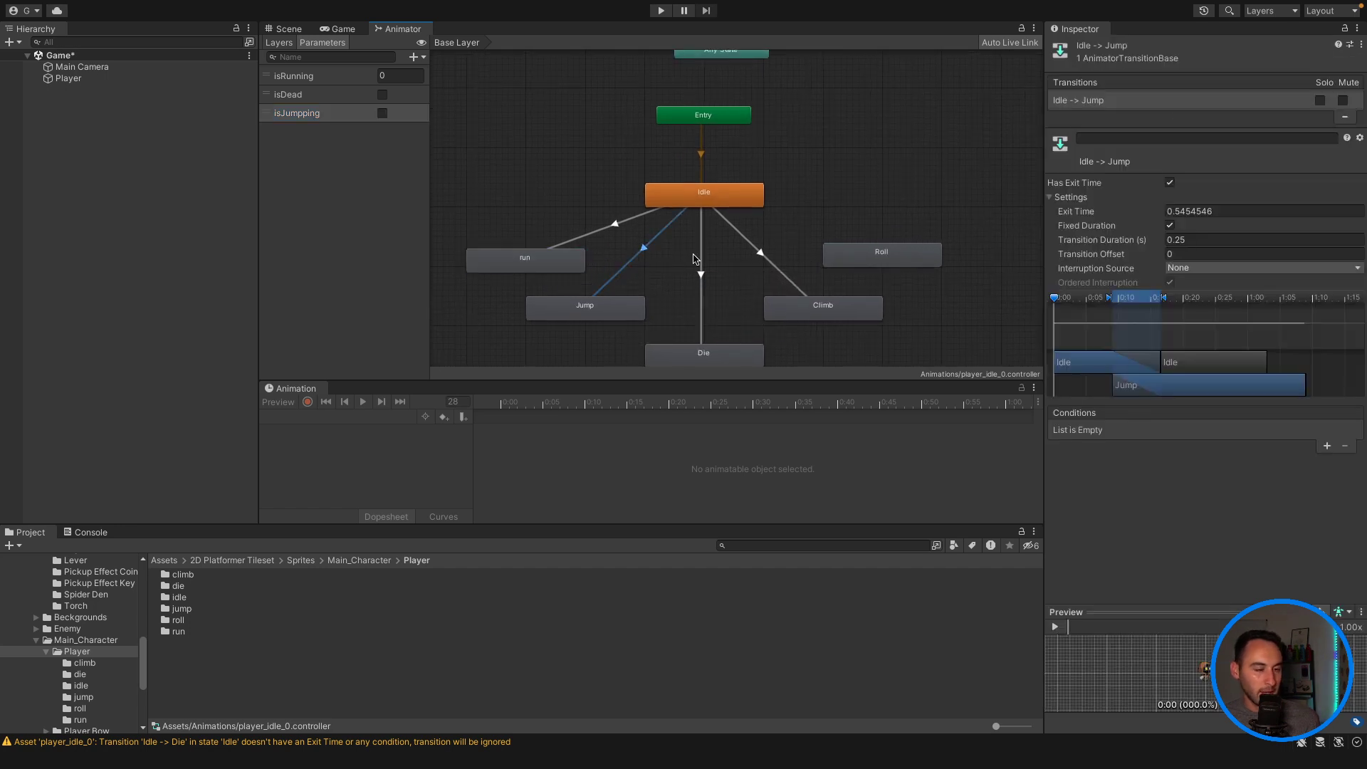
left_click(1221, 213)
type("0")
left_click(1221, 241)
type("0")
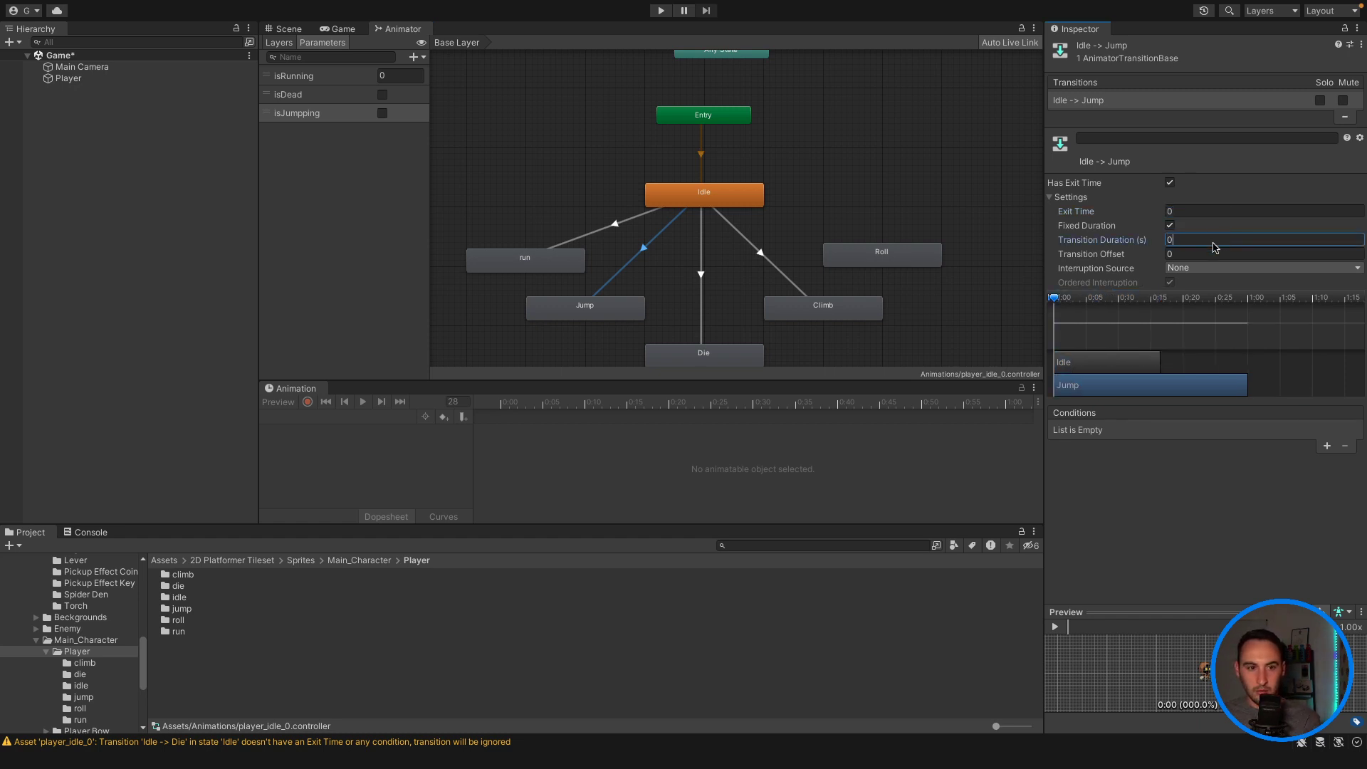
left_click(1170, 225)
left_click(1170, 183)
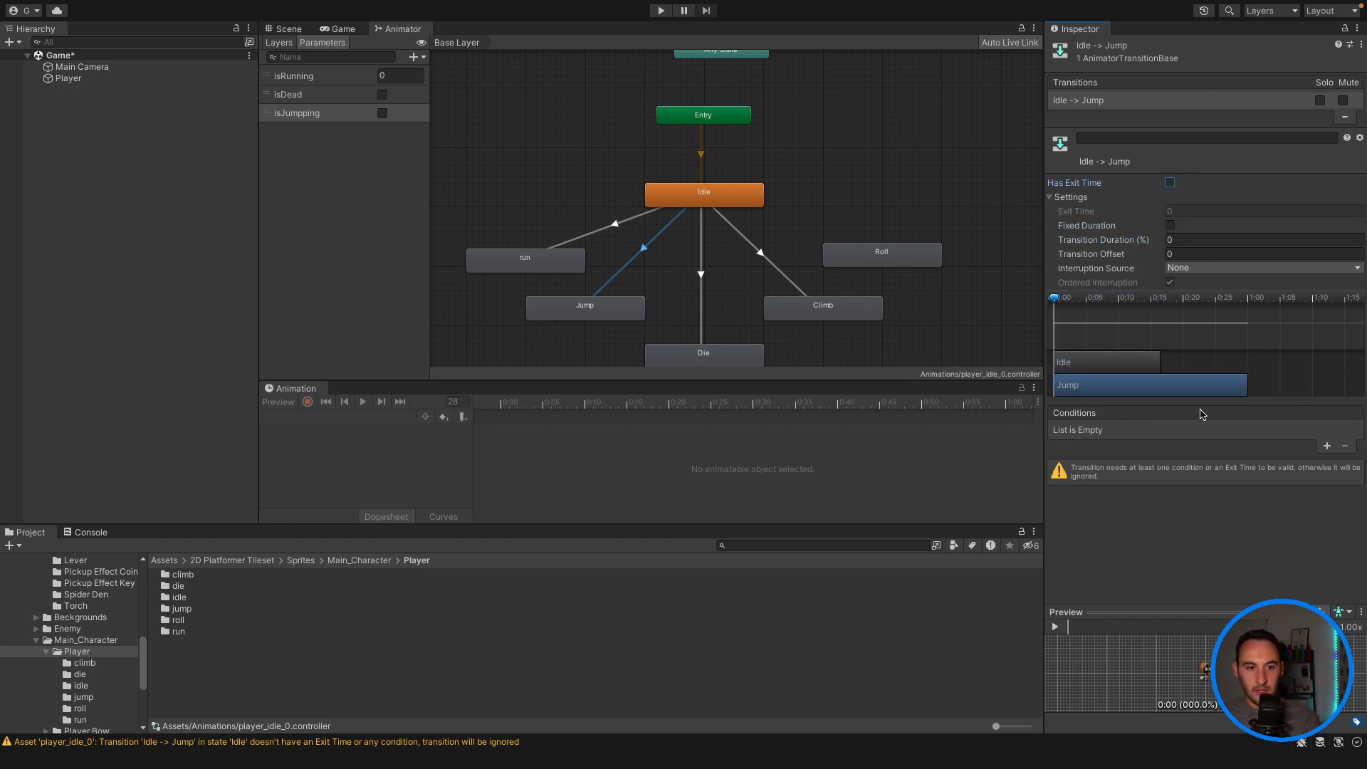
Step: Add the condition isJumpping true to the Idle-to-Jump transition
left_click(1328, 445)
left_click(1193, 430)
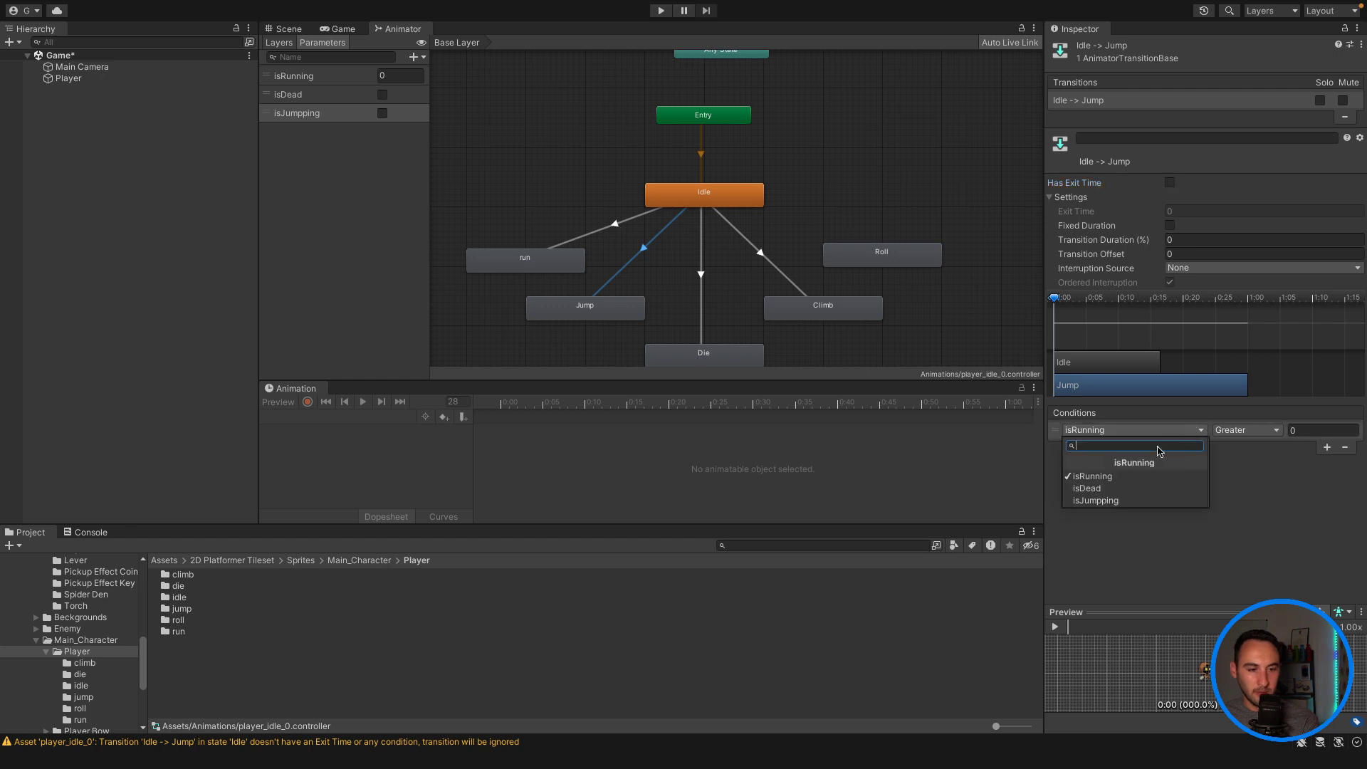
left_click(1139, 501)
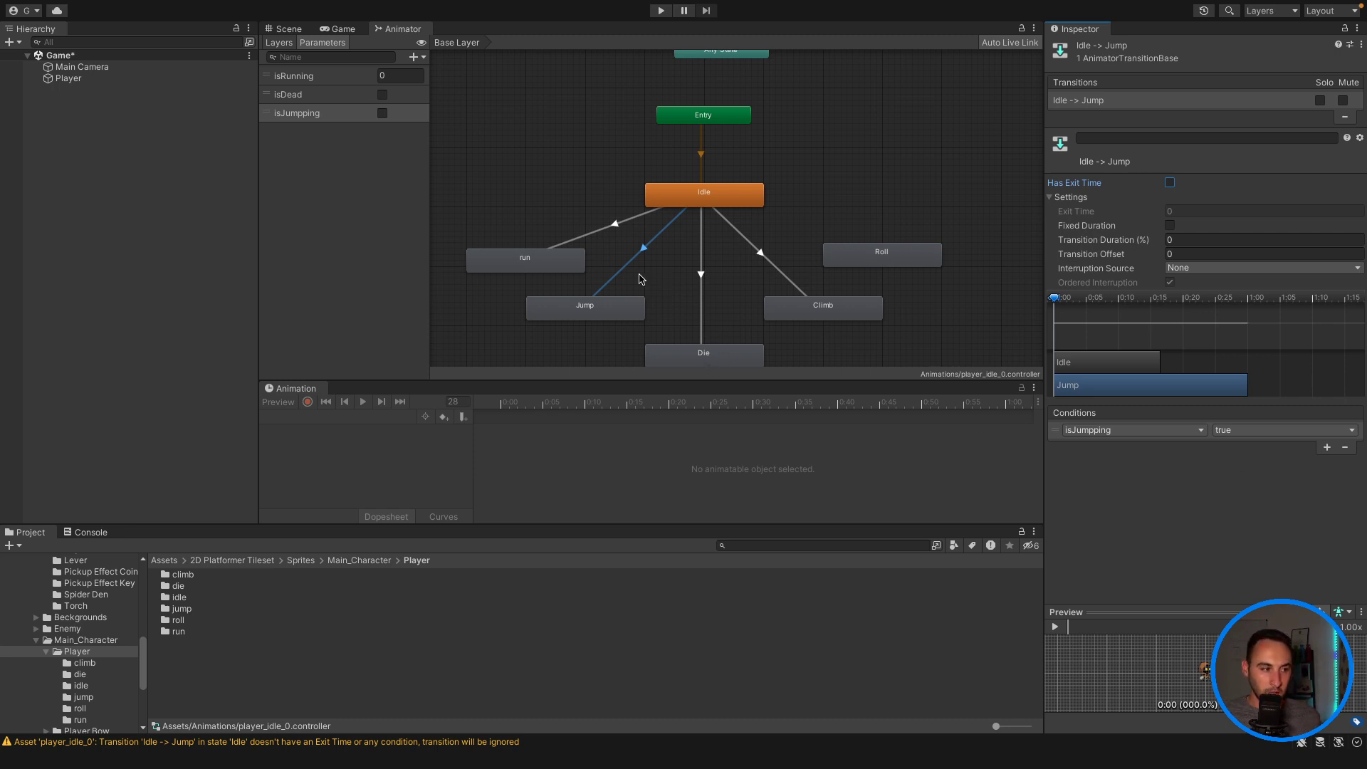
Step: Review the Jump state, the jump sprite folder and the settings of the Idle-to-run, Idle-to-Jump and Idle-to-Die transitions
left_click(581, 308)
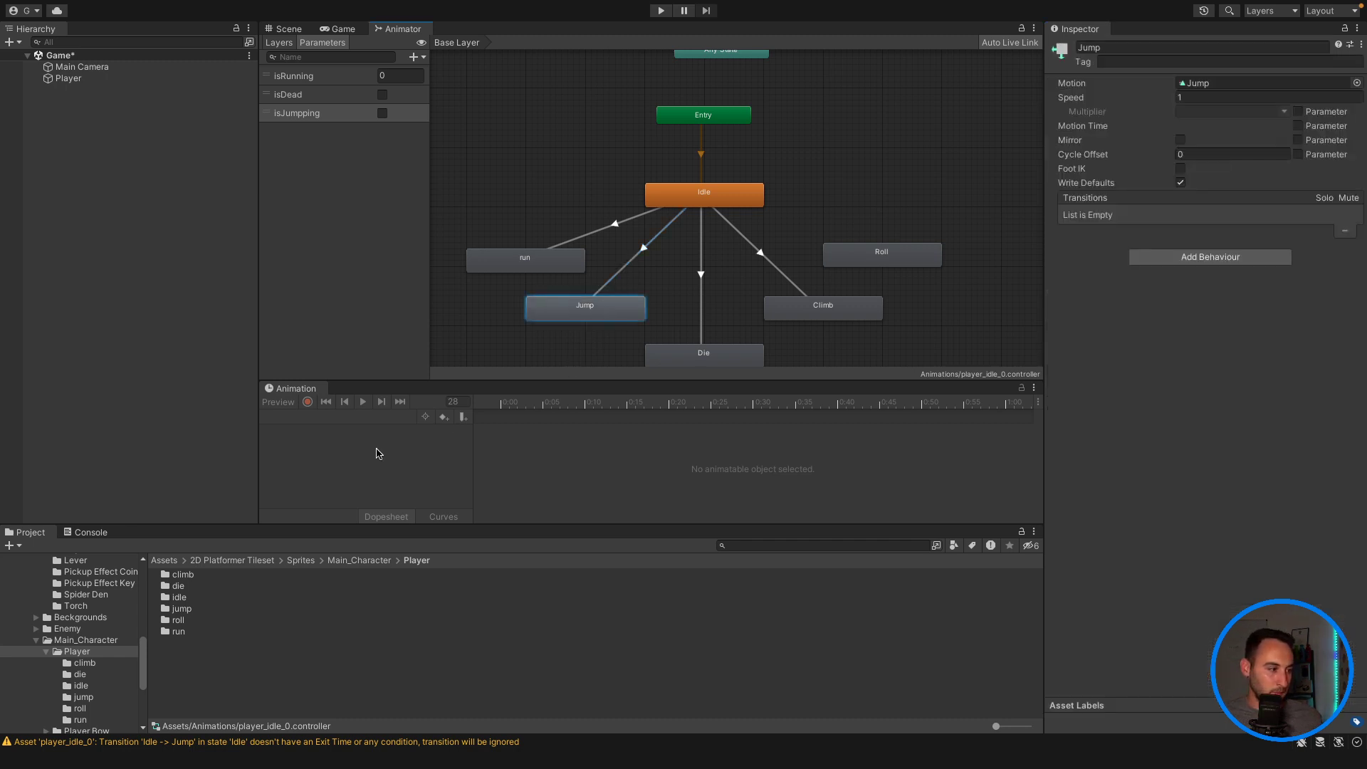
double_click(183, 609)
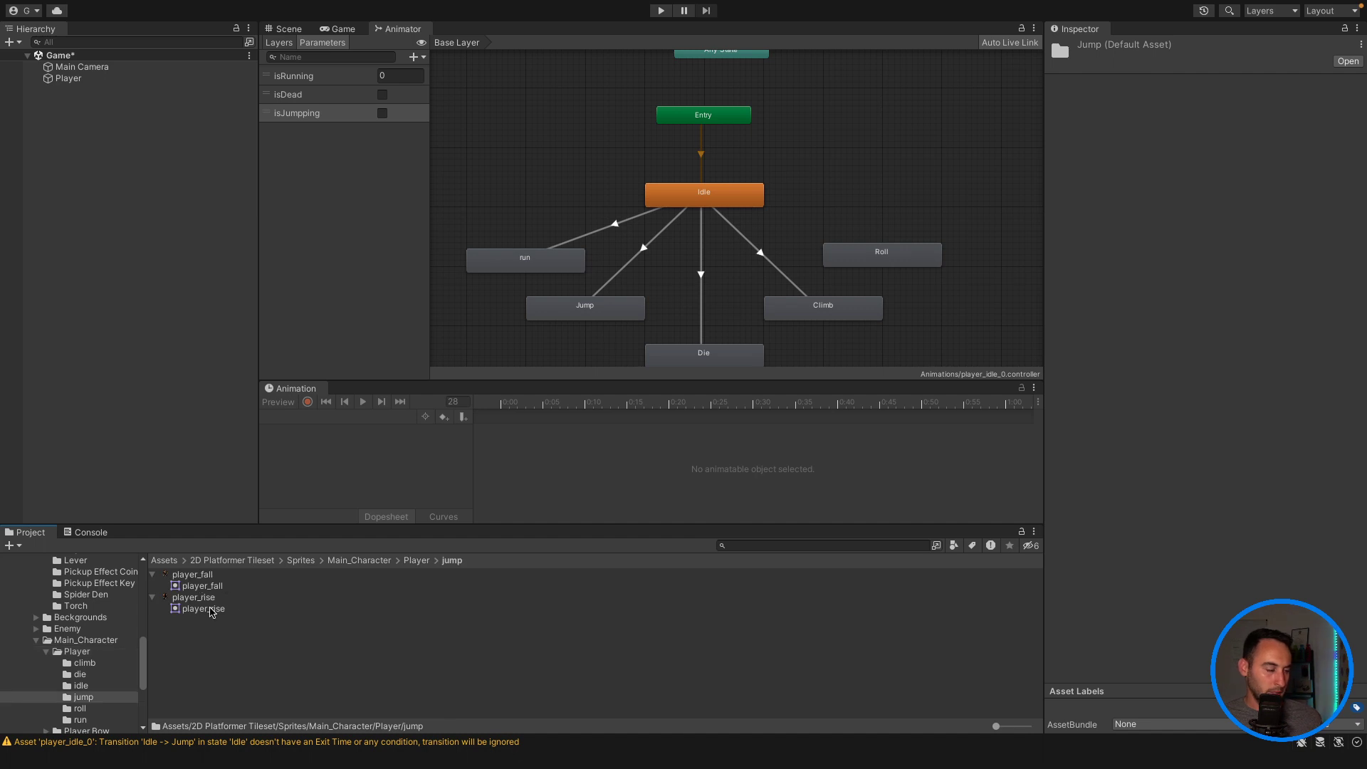
left_click(416, 561)
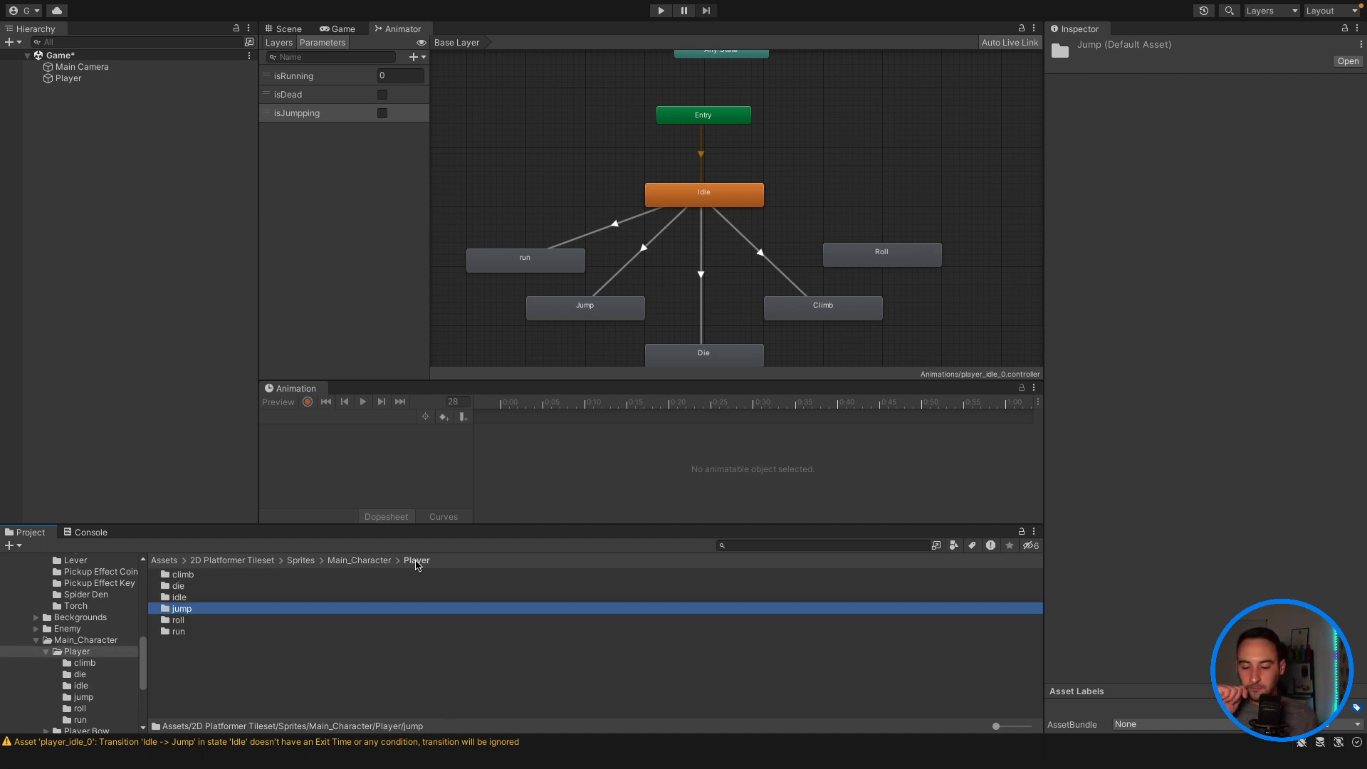
left_click(613, 225)
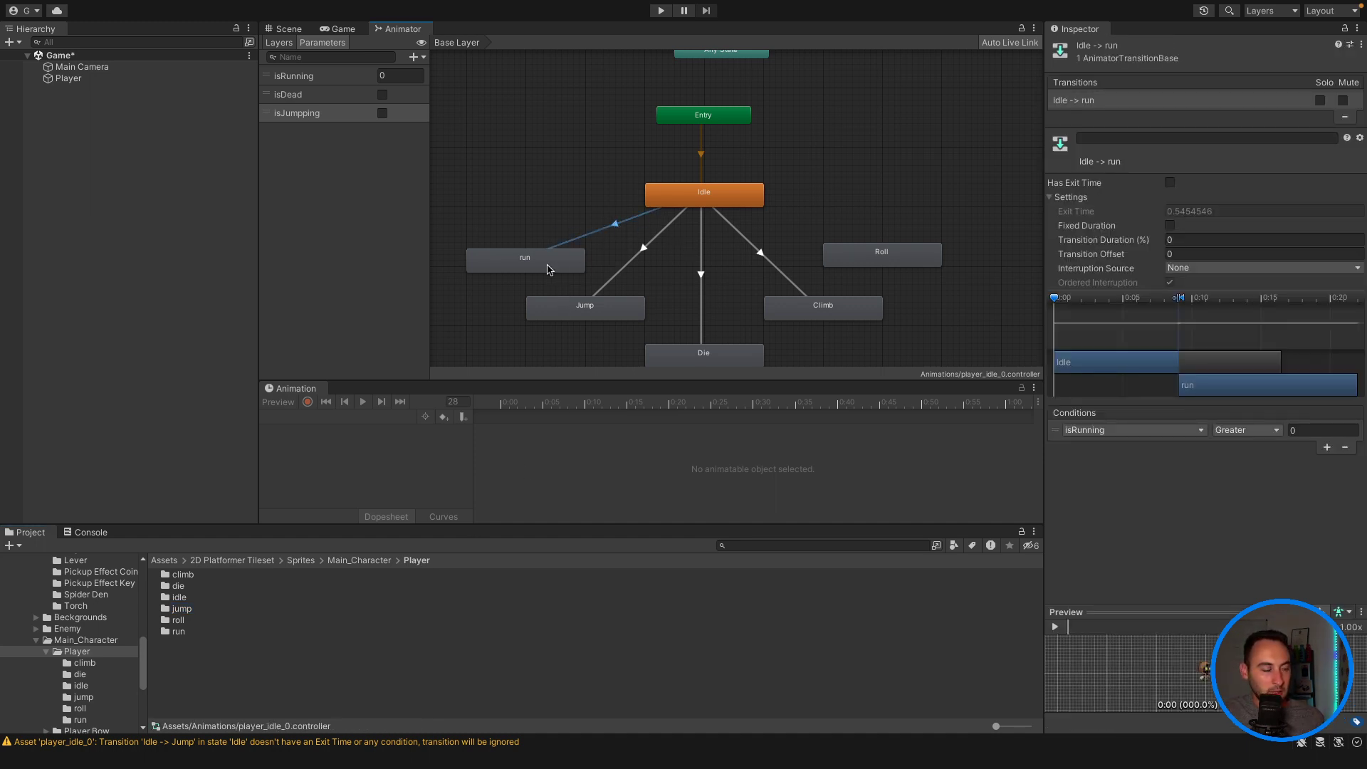
left_click(643, 249)
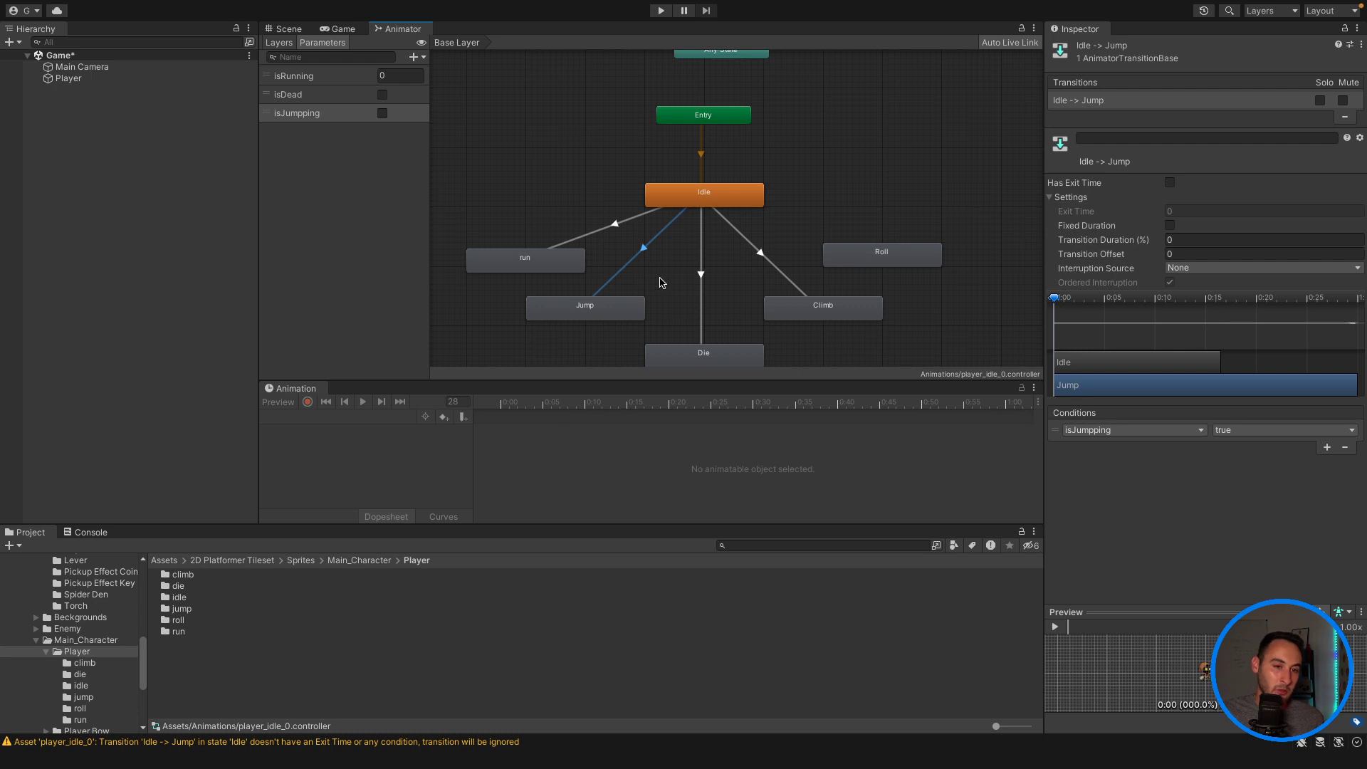
left_click(701, 275)
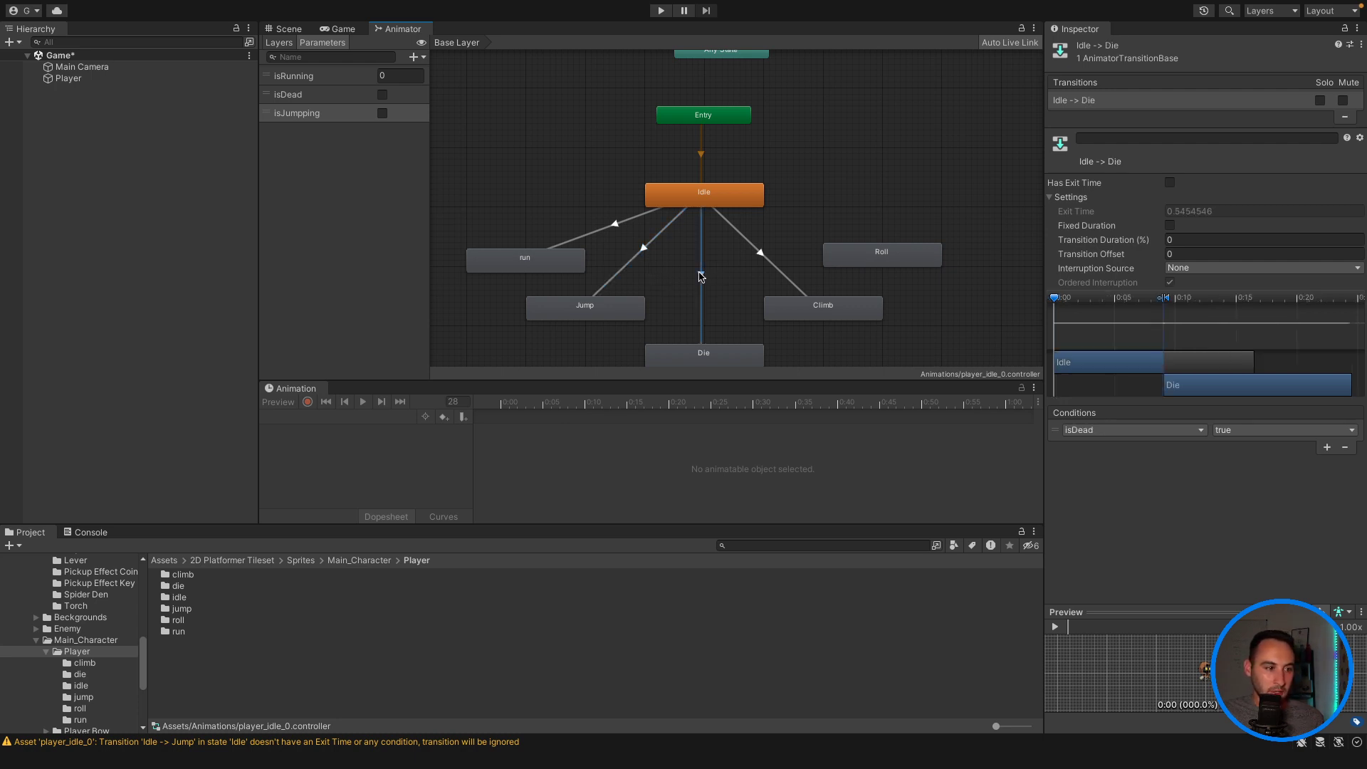
left_click(643, 250)
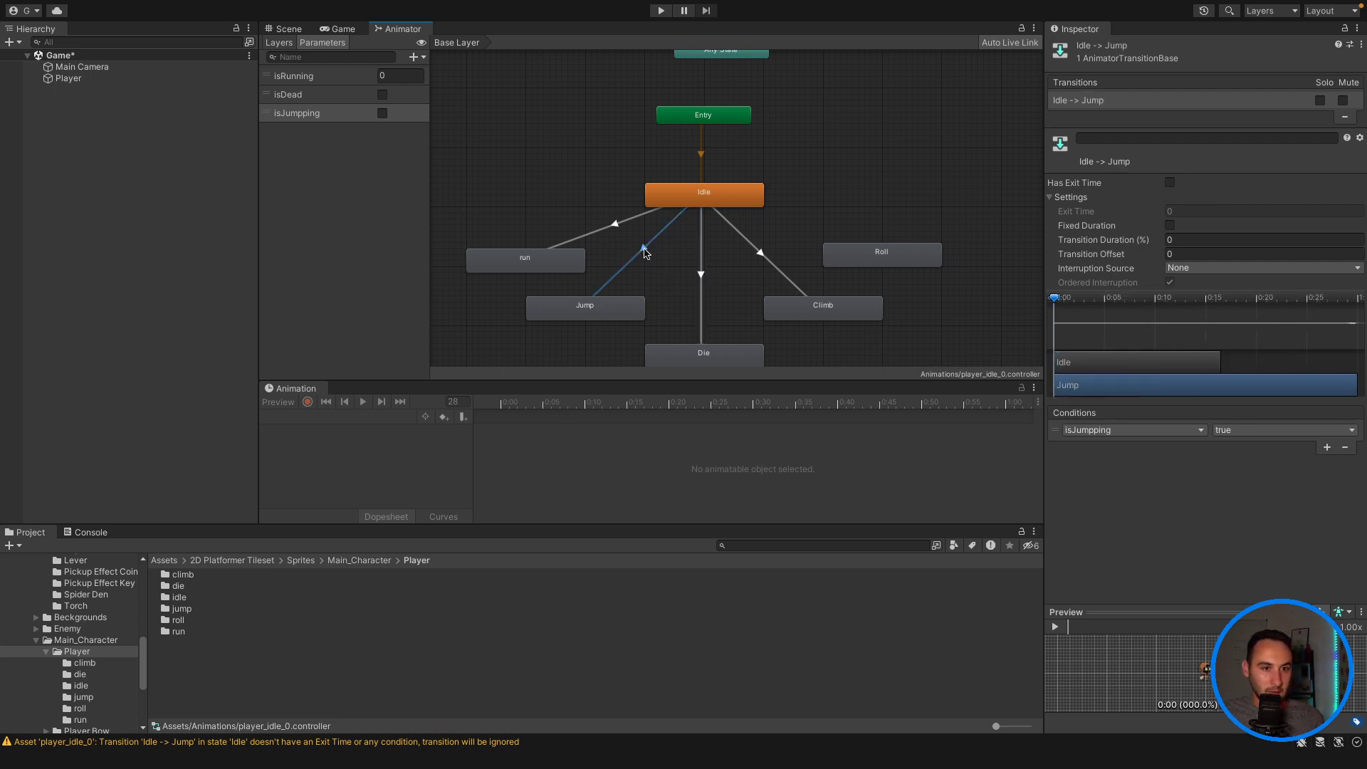
Step: Set the Idle-to-Die transition's exit time to 0, enabling Has Exit Time only for the edit
left_click(701, 275)
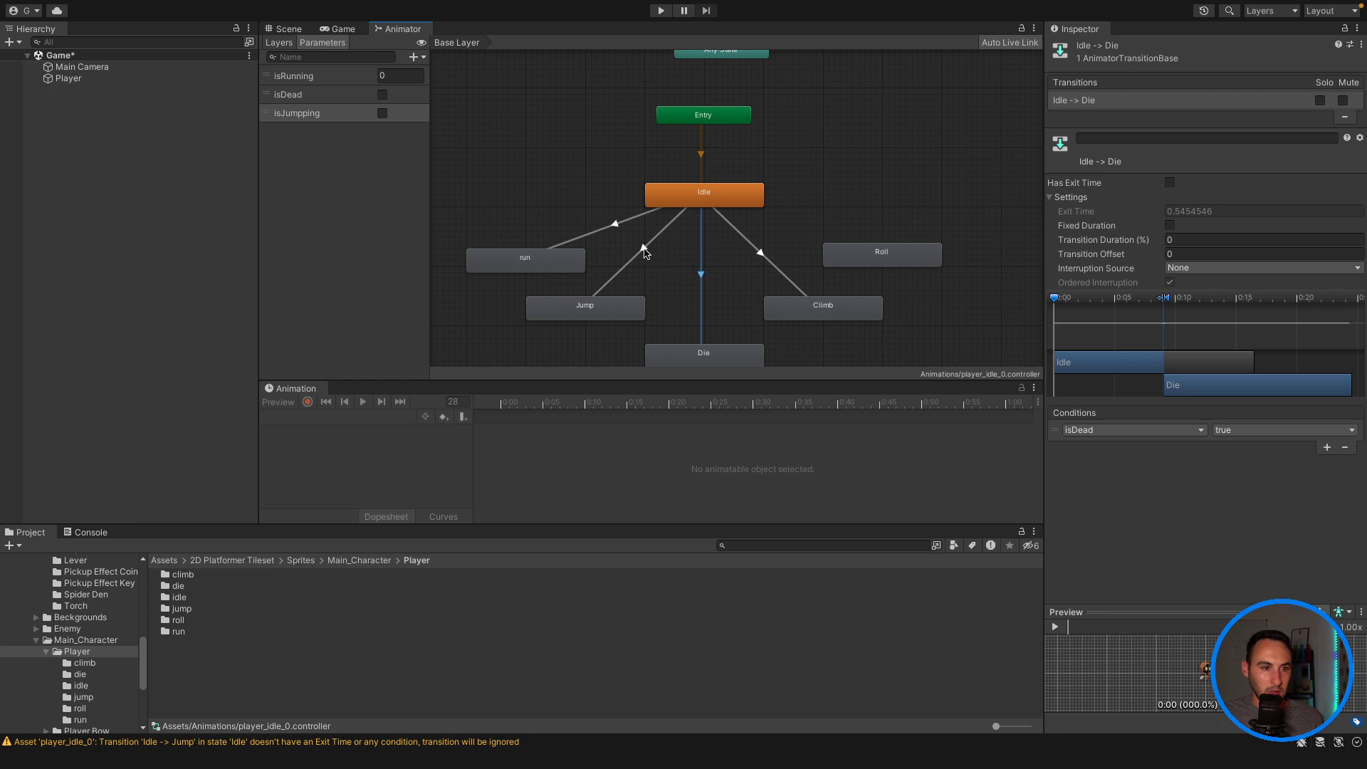
left_click(1170, 183)
double_click(1221, 212)
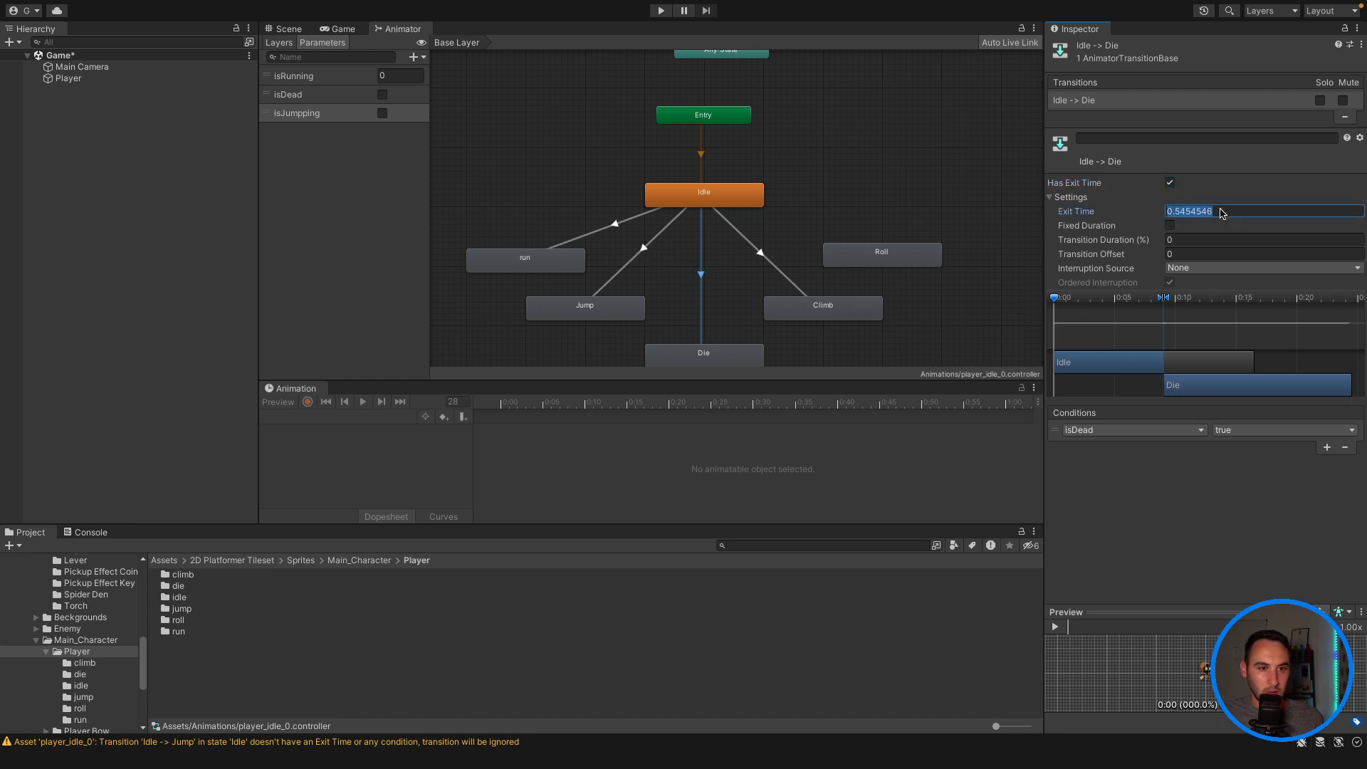
type("0")
left_click(1170, 183)
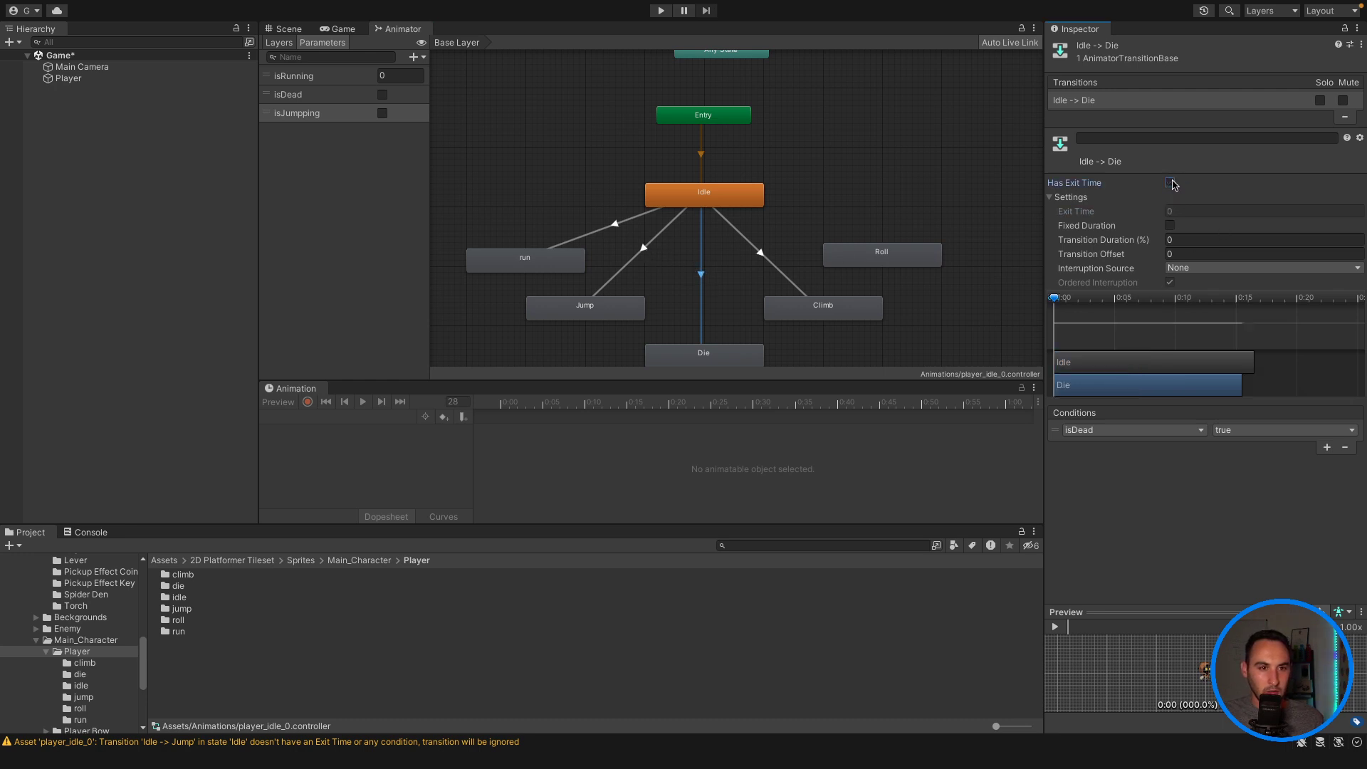
Step: Set the Idle-to-run transition's exit time to 0, enabling Has Exit Time only for the edit
left_click(610, 227)
left_click(1170, 182)
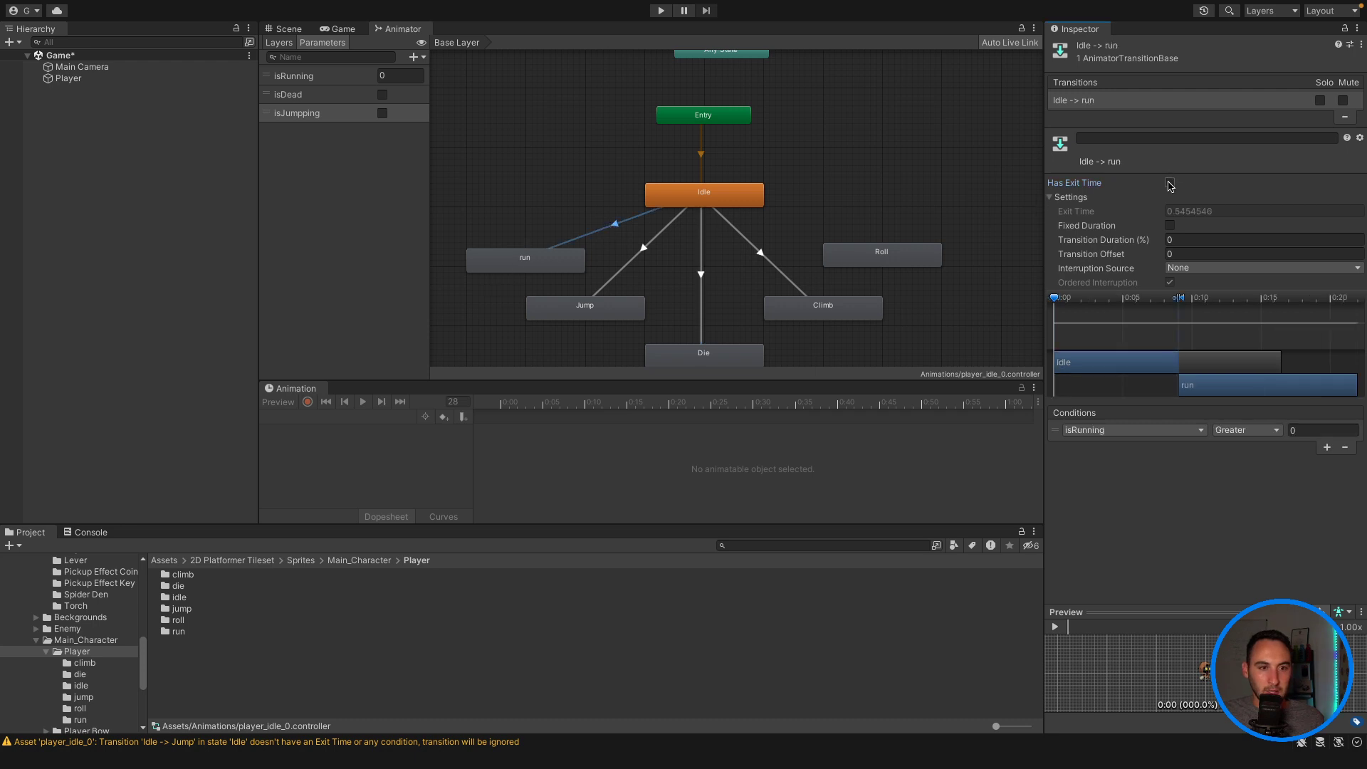
double_click(1209, 212)
type("0")
left_click(1170, 182)
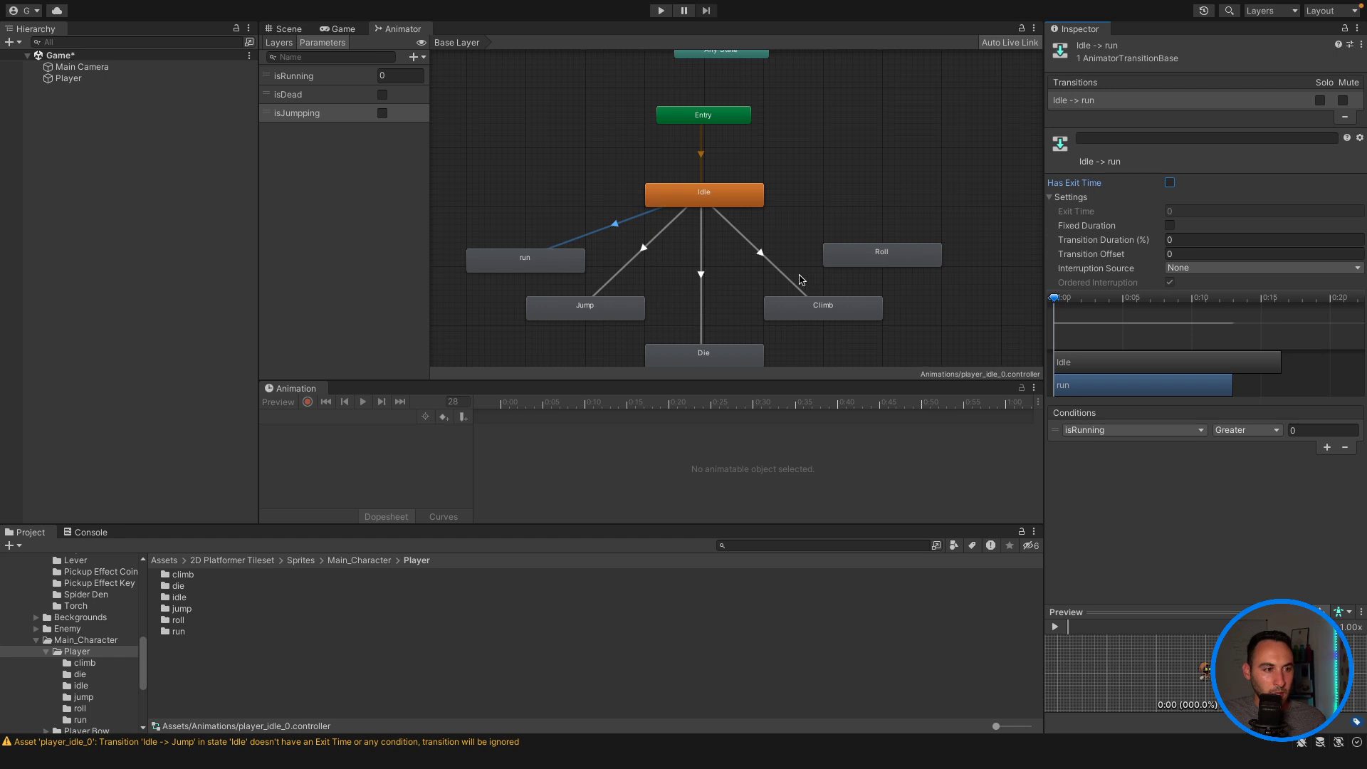
Step: Set the Idle-to-Climb transition to exit time 0 and transition duration 0, with Has Exit Time and Fixed Duration off
left_click(800, 282)
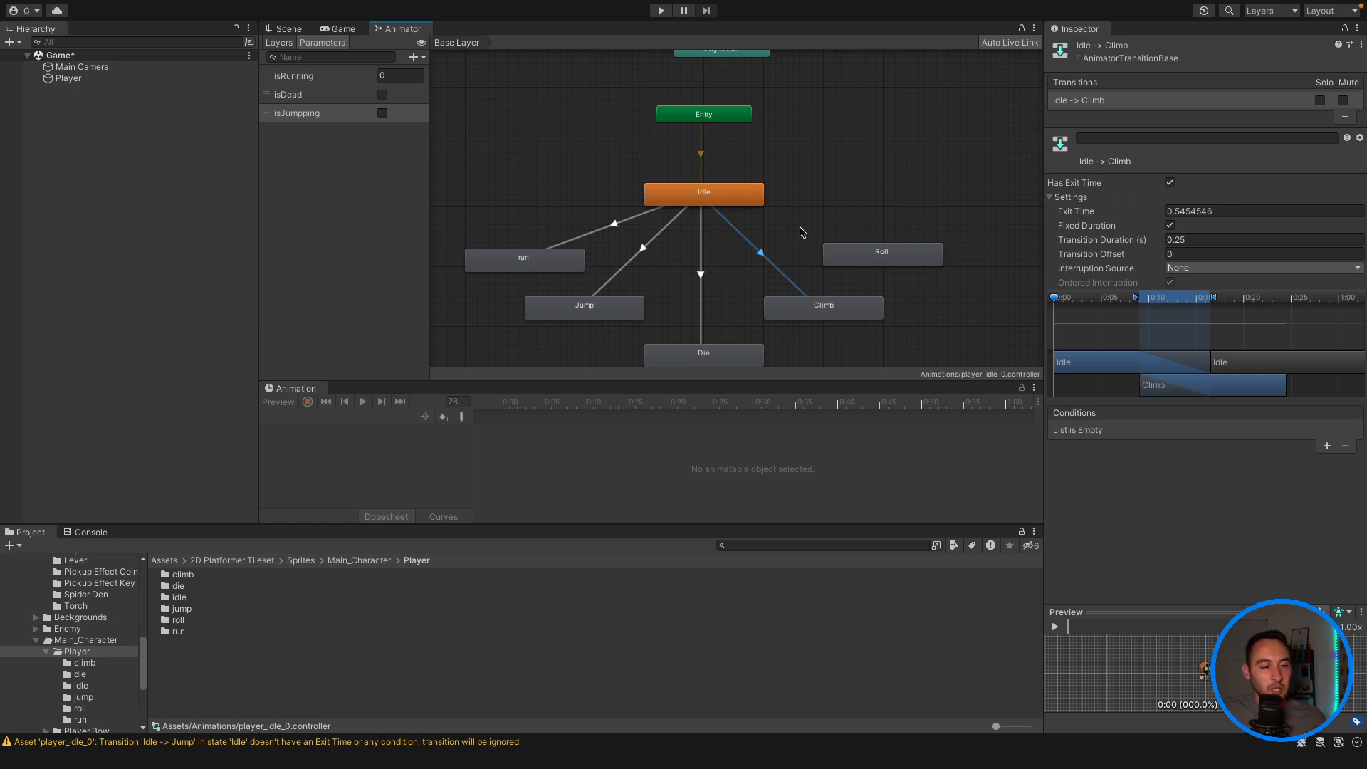
left_click(1170, 184)
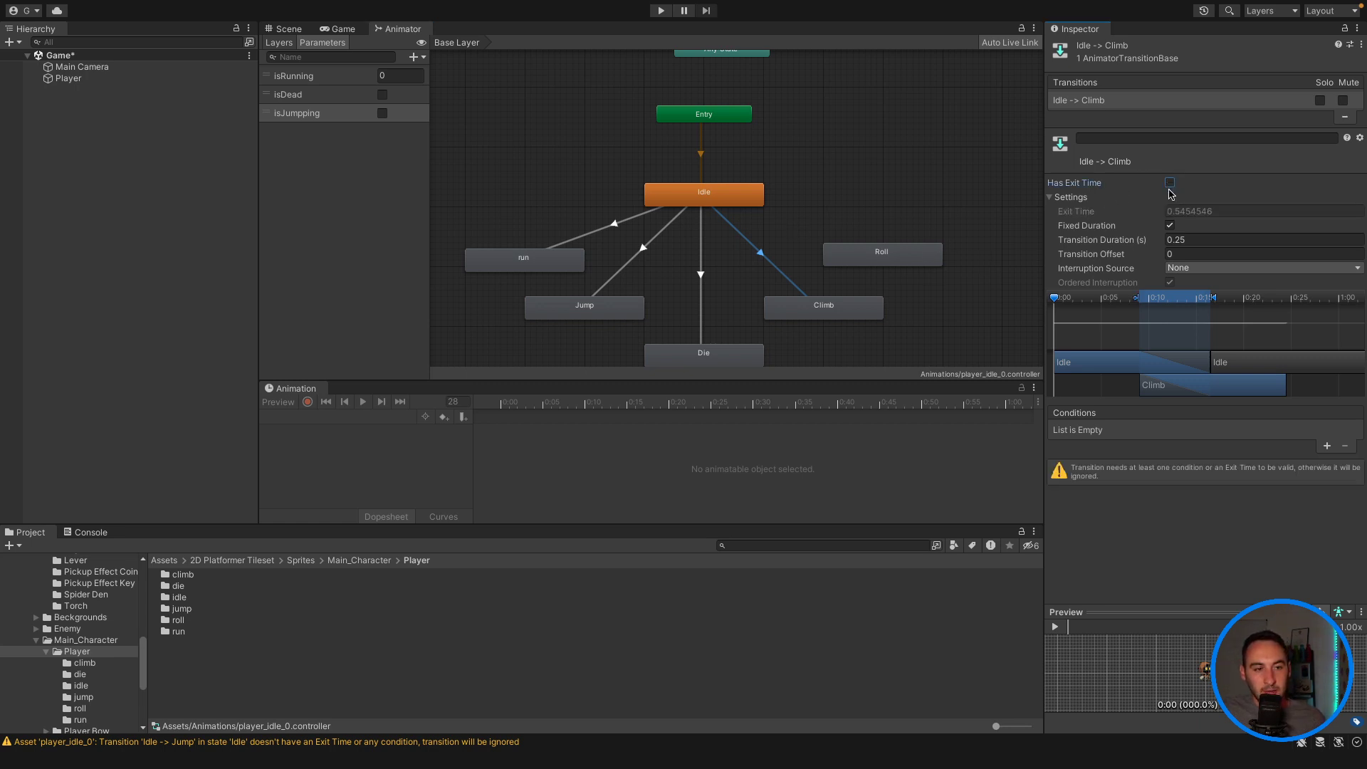
left_click(1170, 183)
left_click(1202, 212)
type("0")
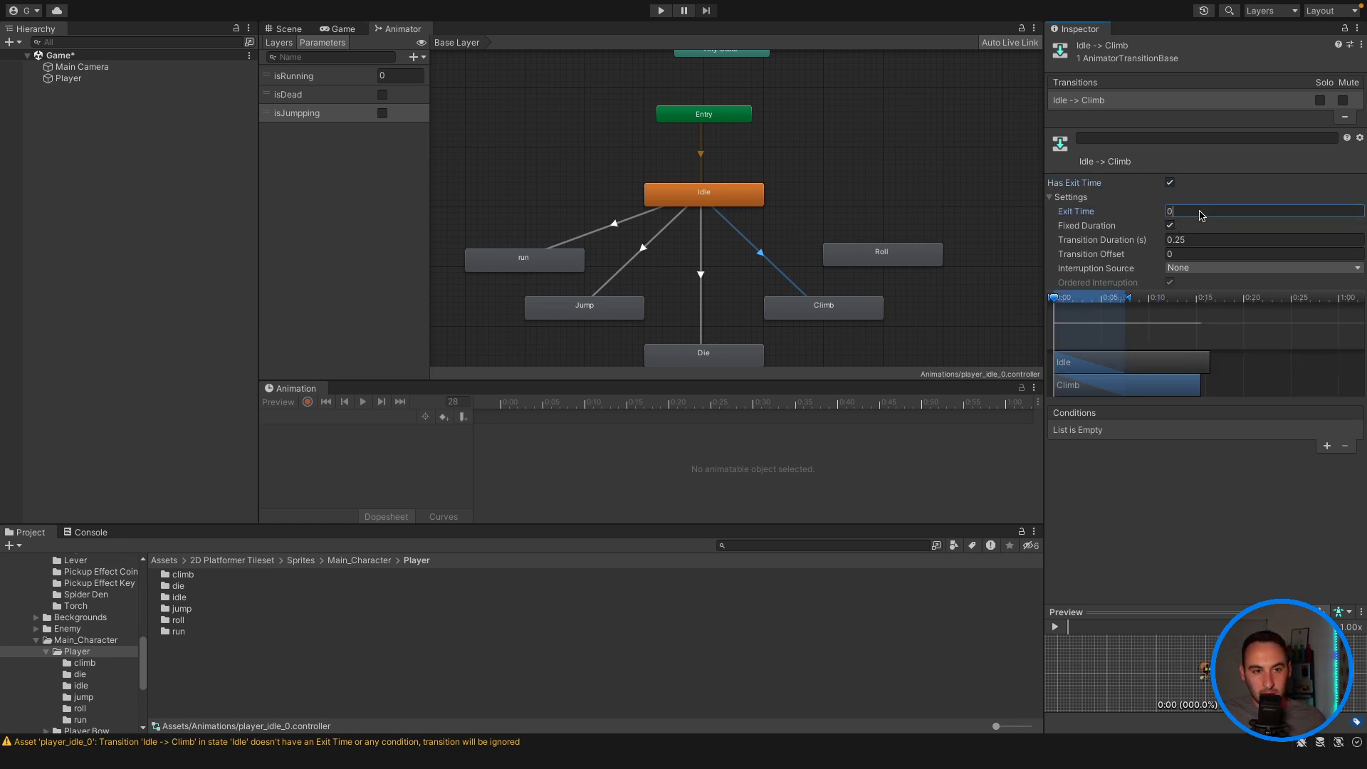
left_click(1170, 183)
left_click(1170, 226)
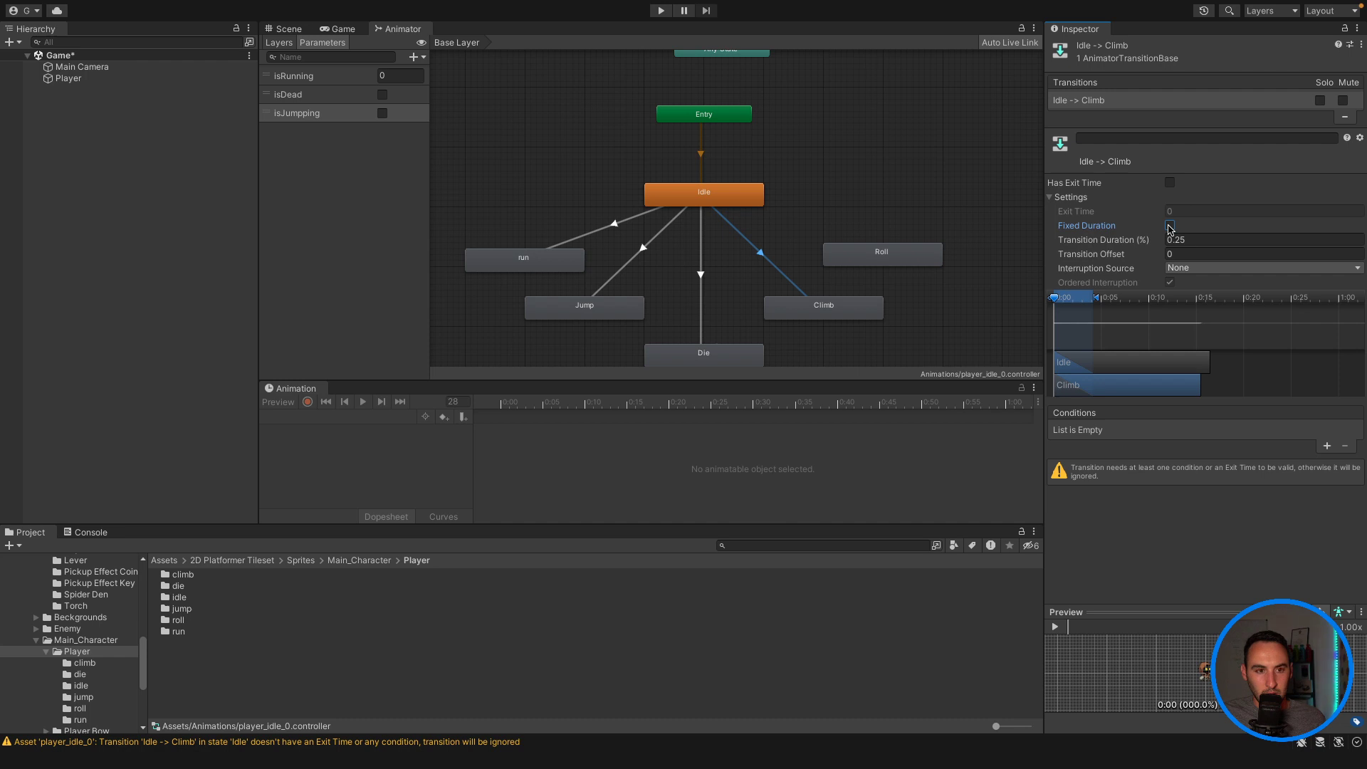
left_click(1202, 240)
type("0")
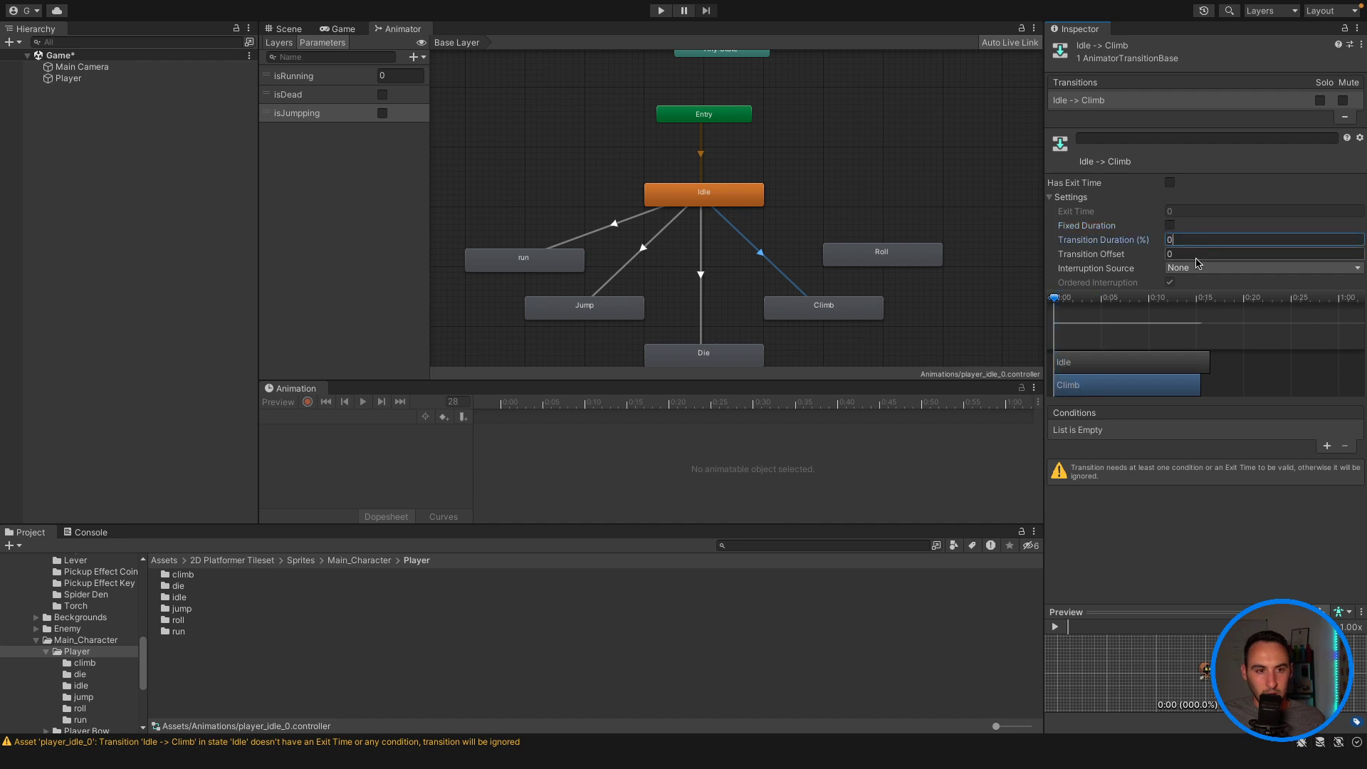
left_click(1170, 226)
left_click(1170, 227)
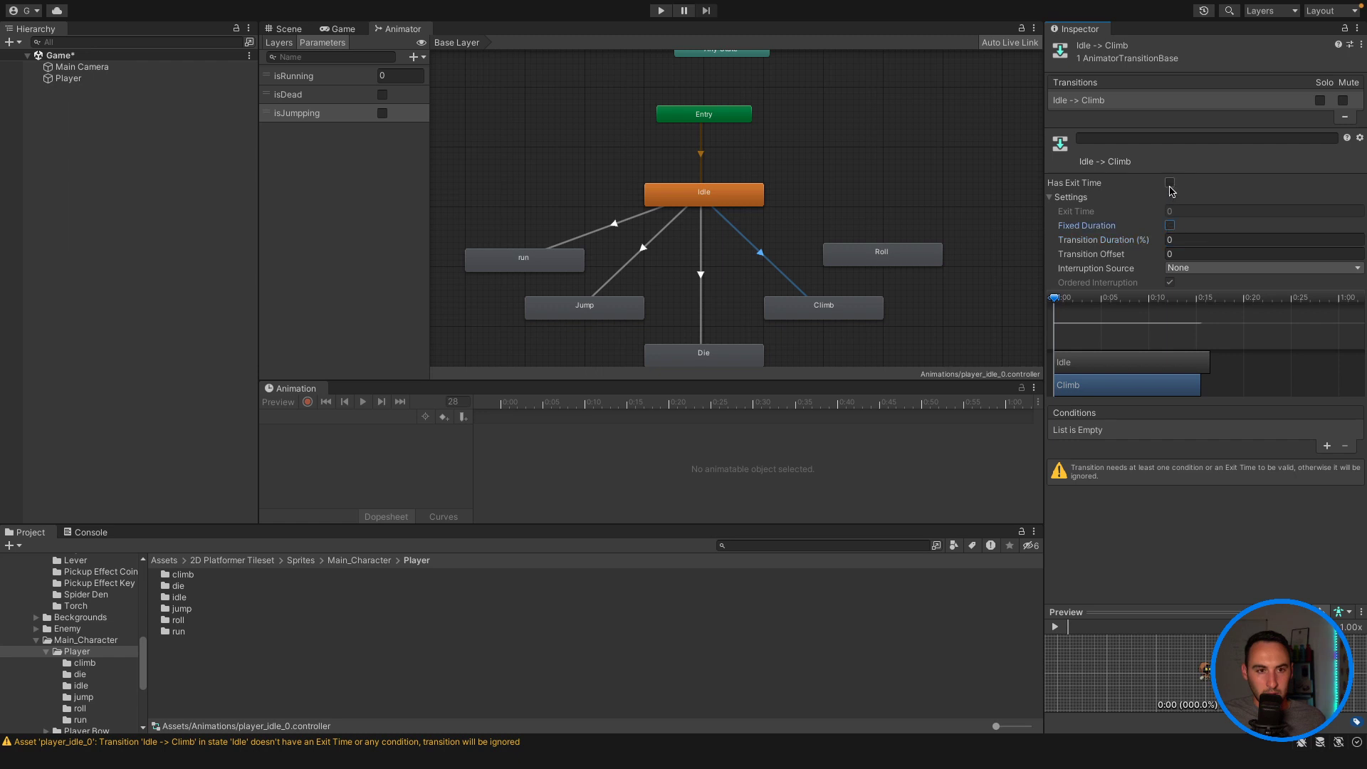
left_click(1171, 183)
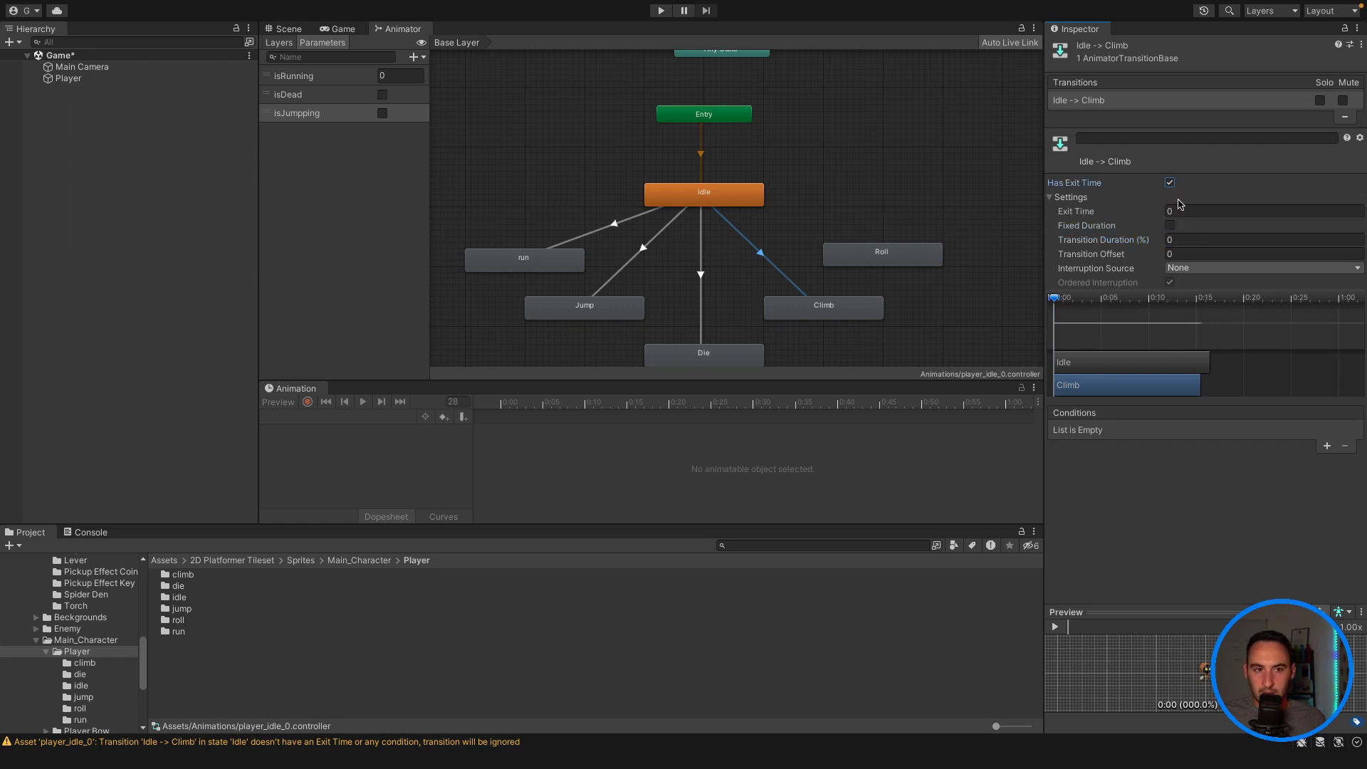
left_click(1170, 183)
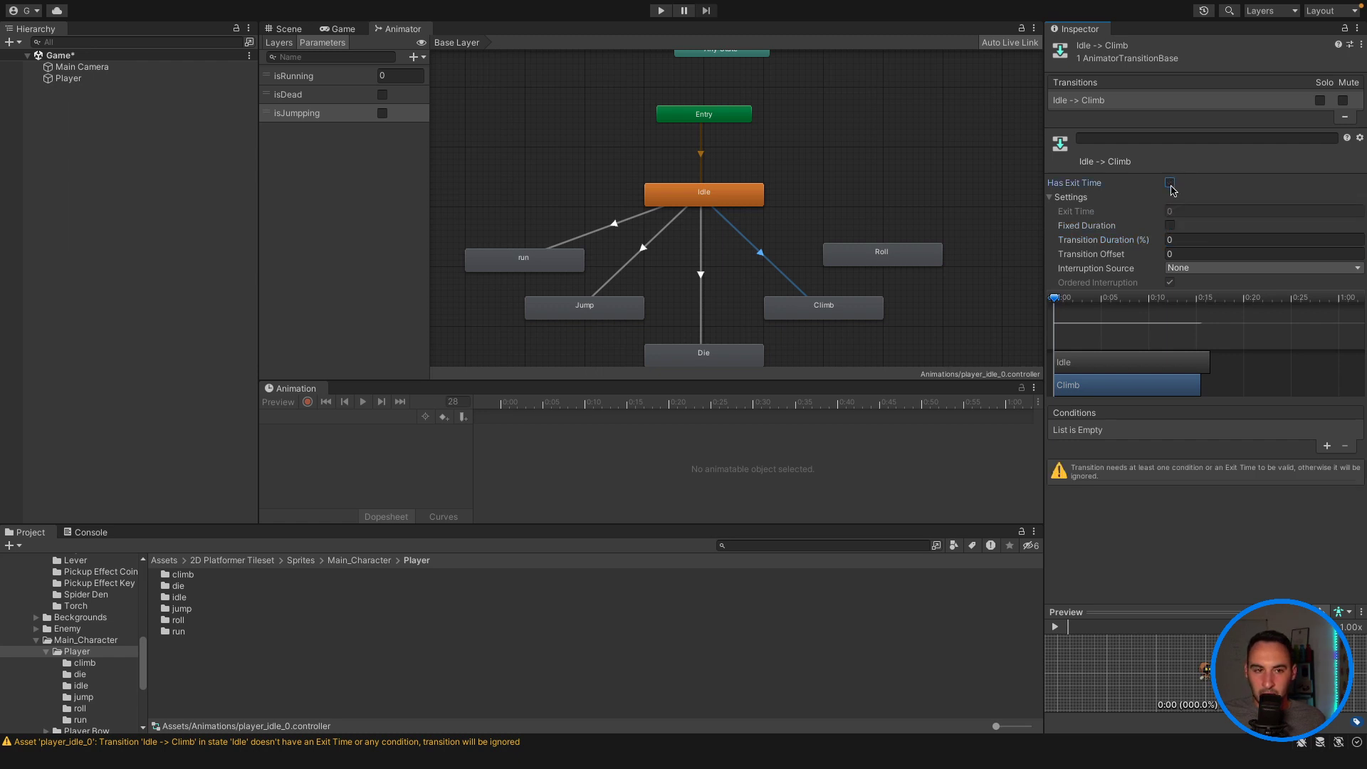
Step: Save the scene, create a transition from the Idle state to the Roll state and select that transition
key("ctrl+s")
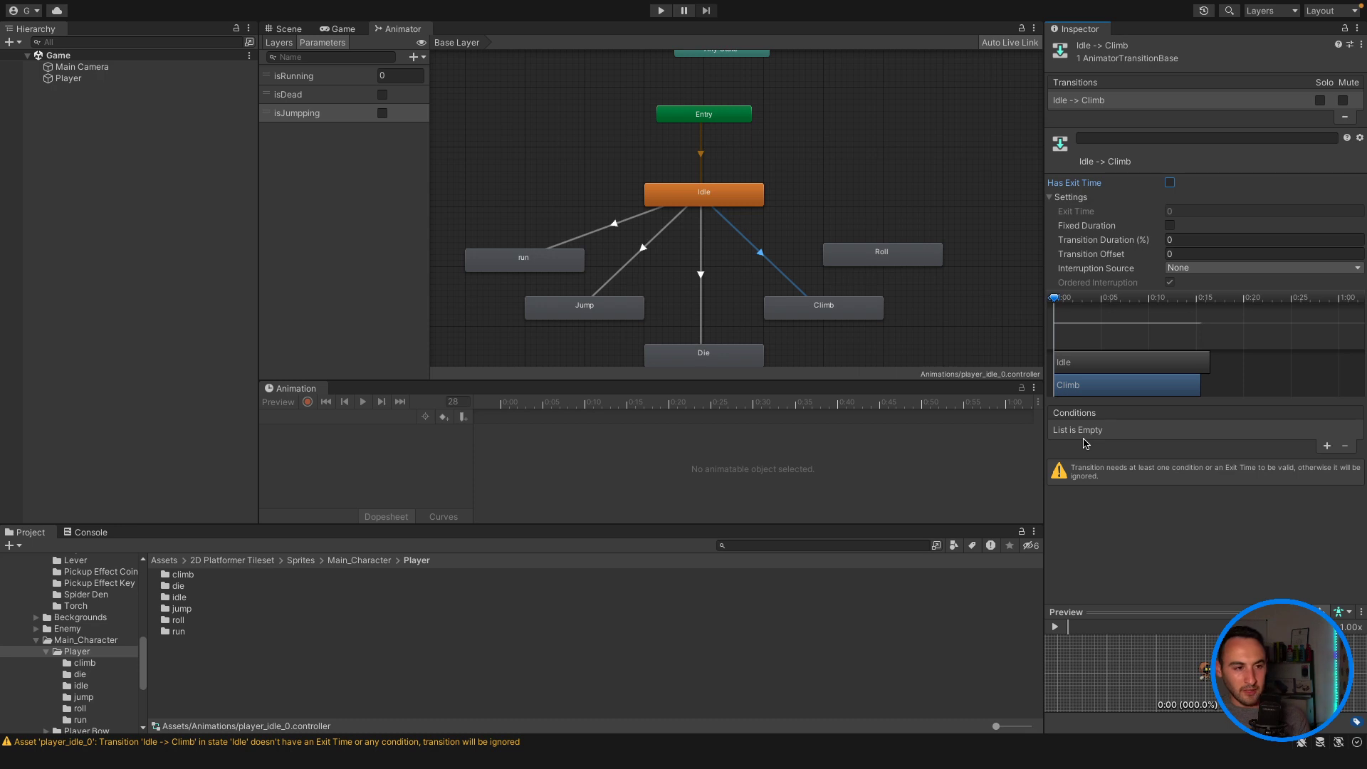
left_click(885, 178)
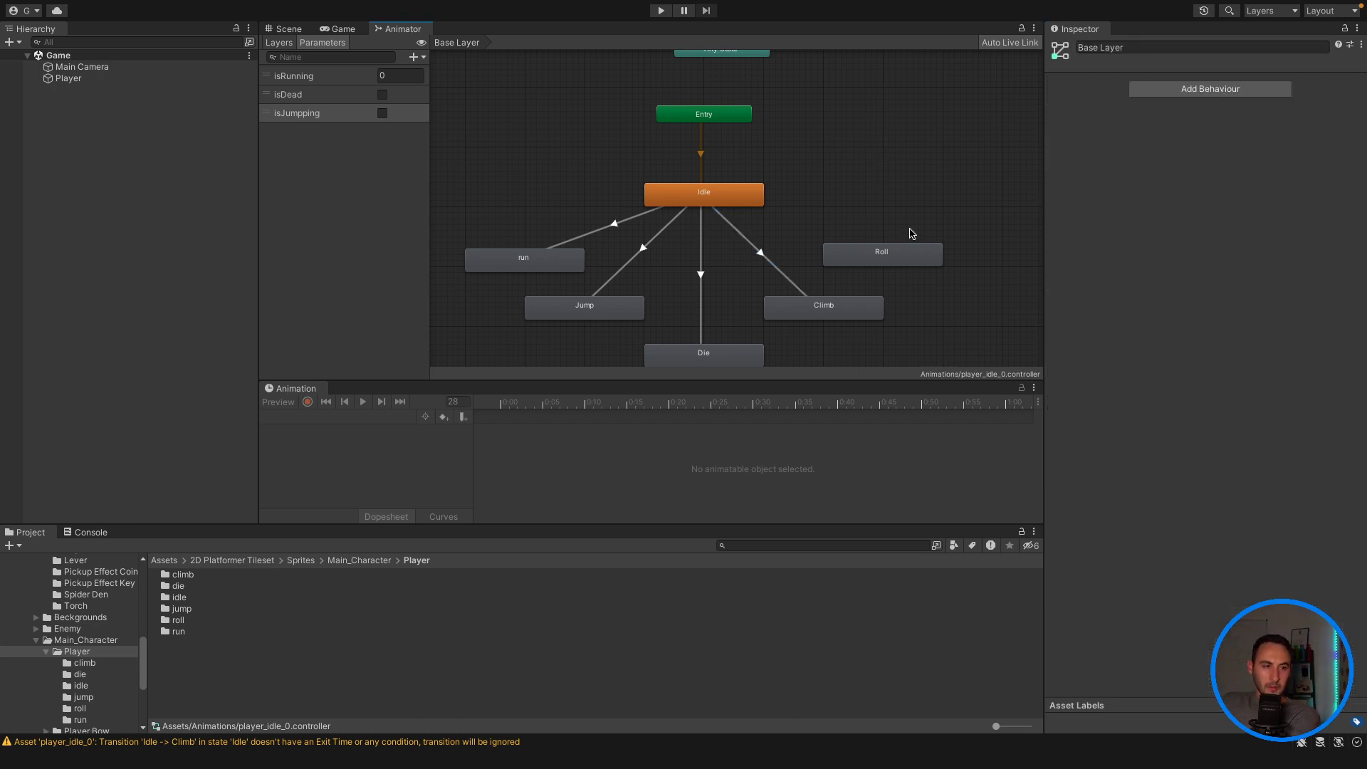
right_click(739, 200)
left_click(768, 205)
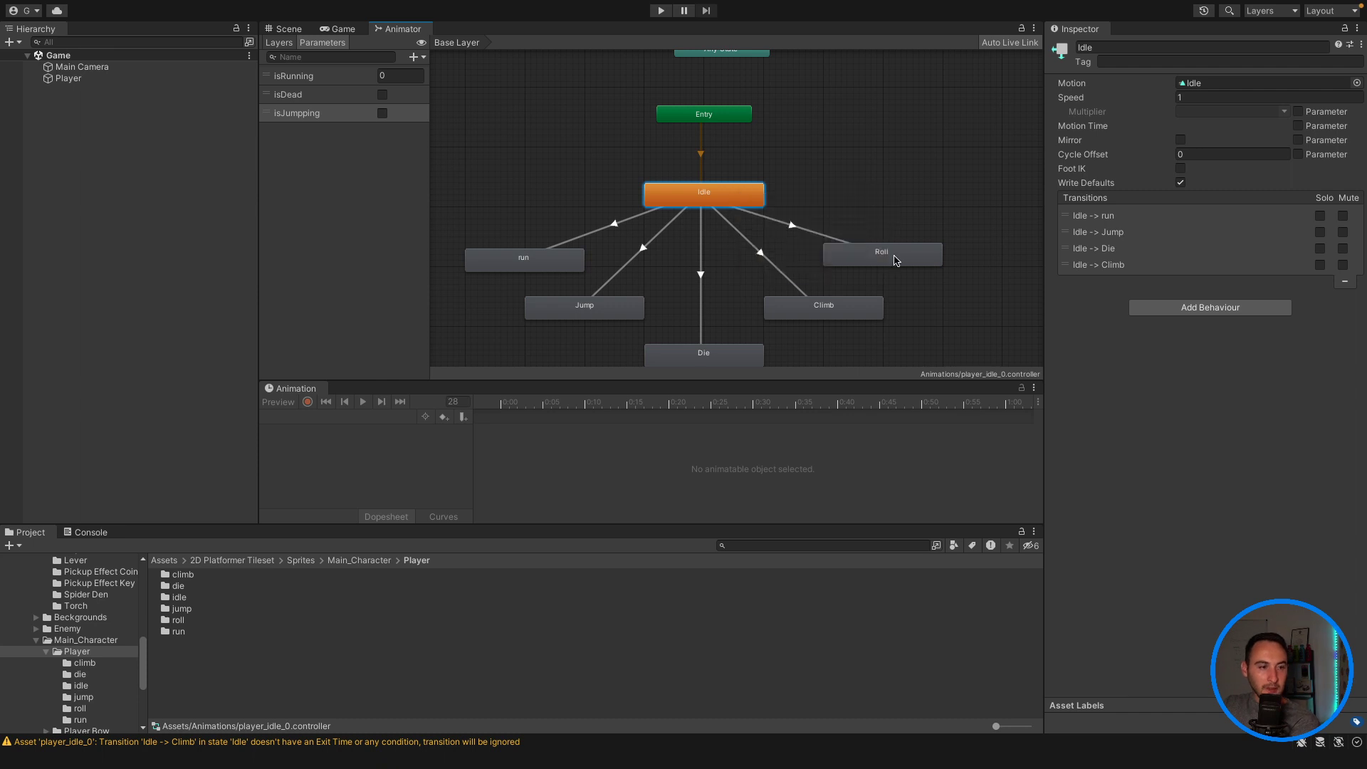
left_click(923, 263)
left_click(797, 229)
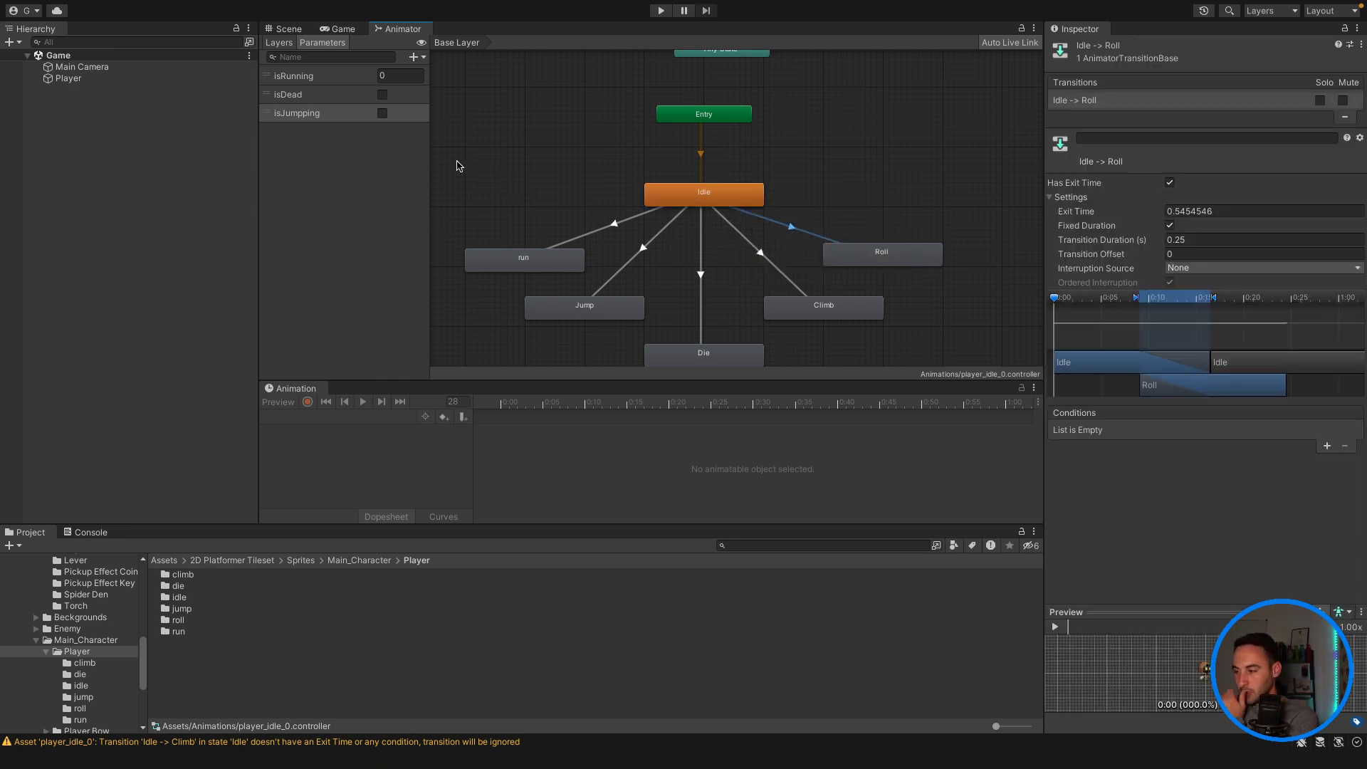
Step: Add a Bool parameter named isRolling to the Animator controller
left_click(415, 57)
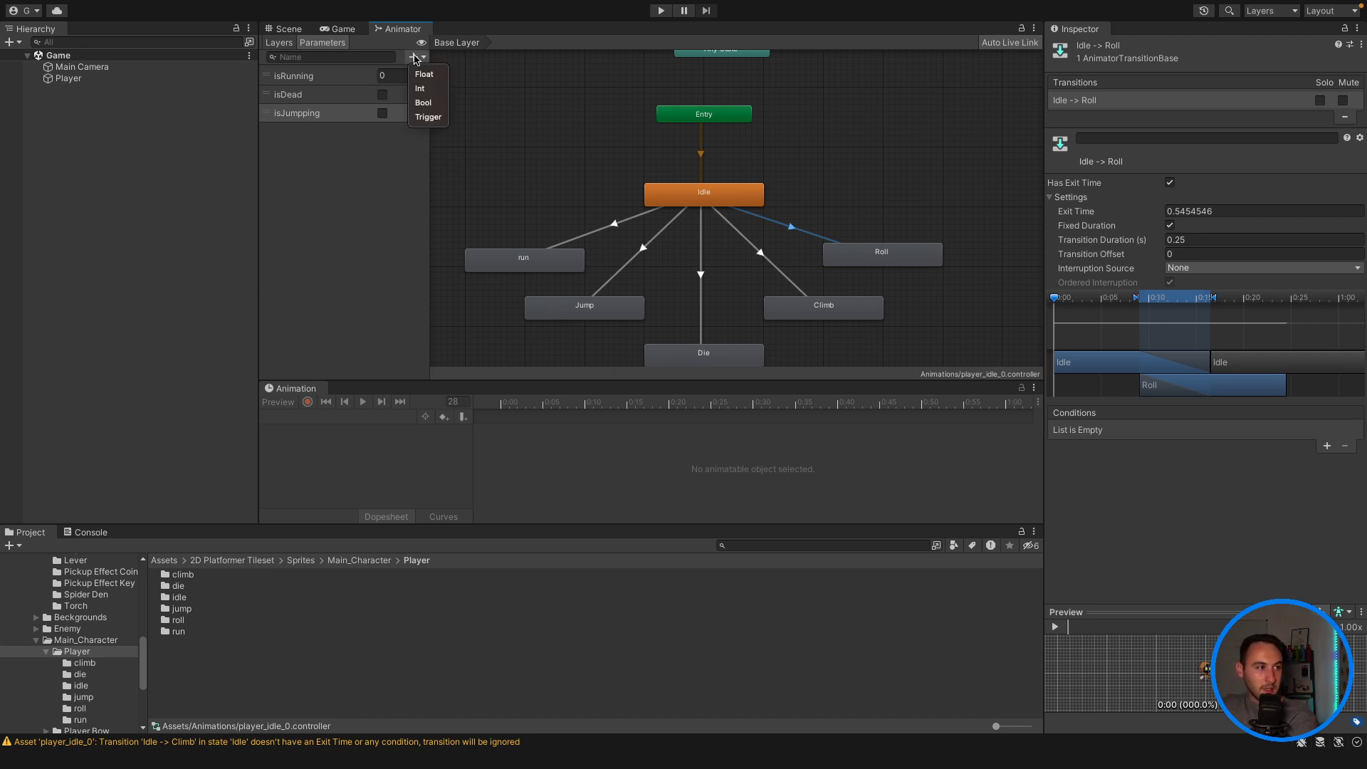
left_click(424, 103)
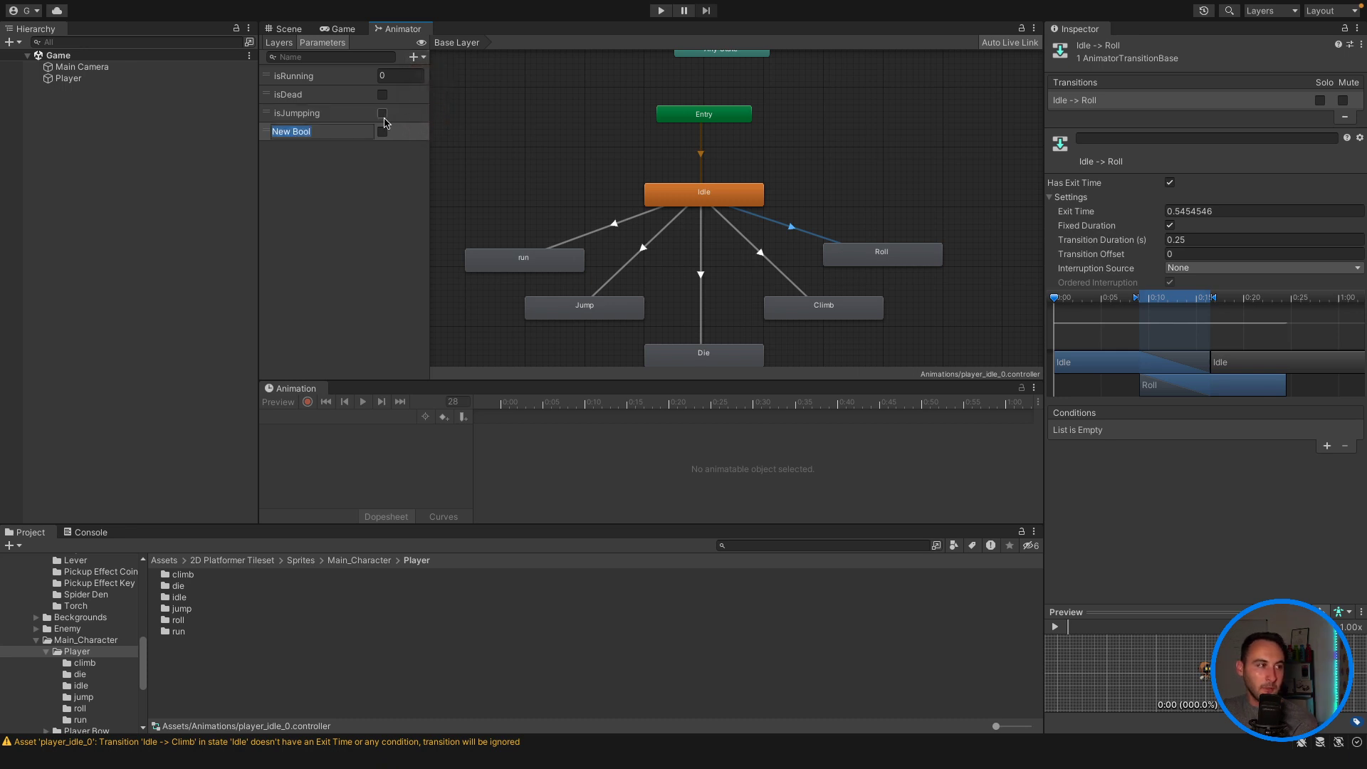
type("isR")
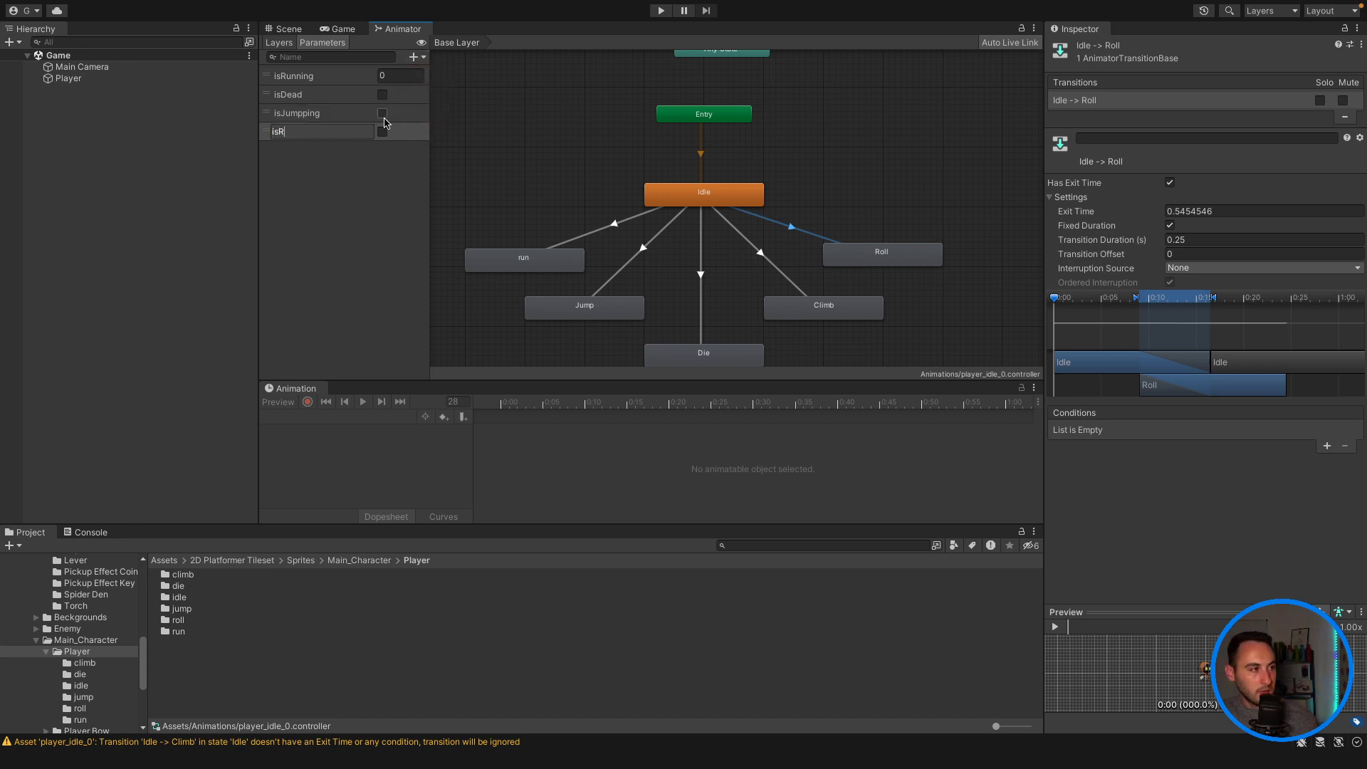
type("olling")
key("Return")
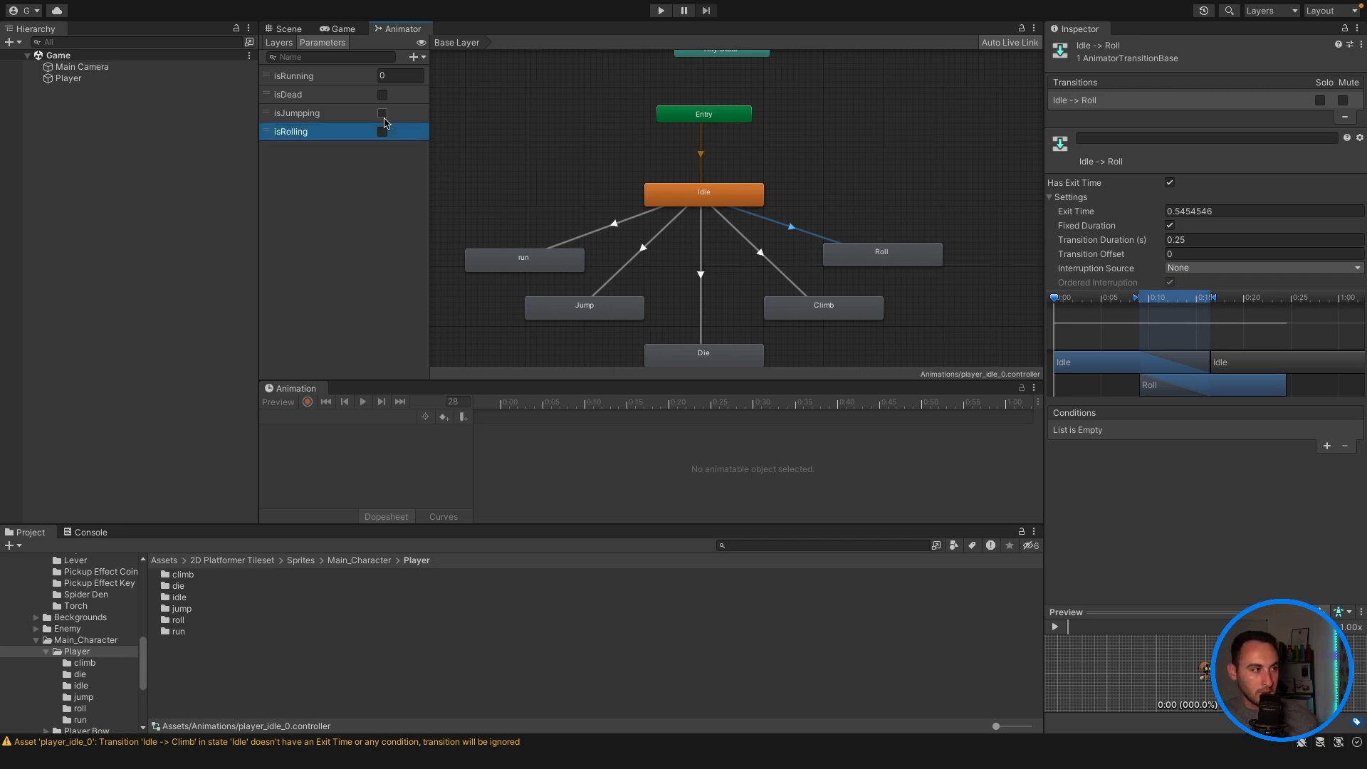
Step: Set the Idle-to-Roll transition to exit time 0 and transition duration 0, with Fixed Duration and Has Exit Time off
left_click(1180, 218)
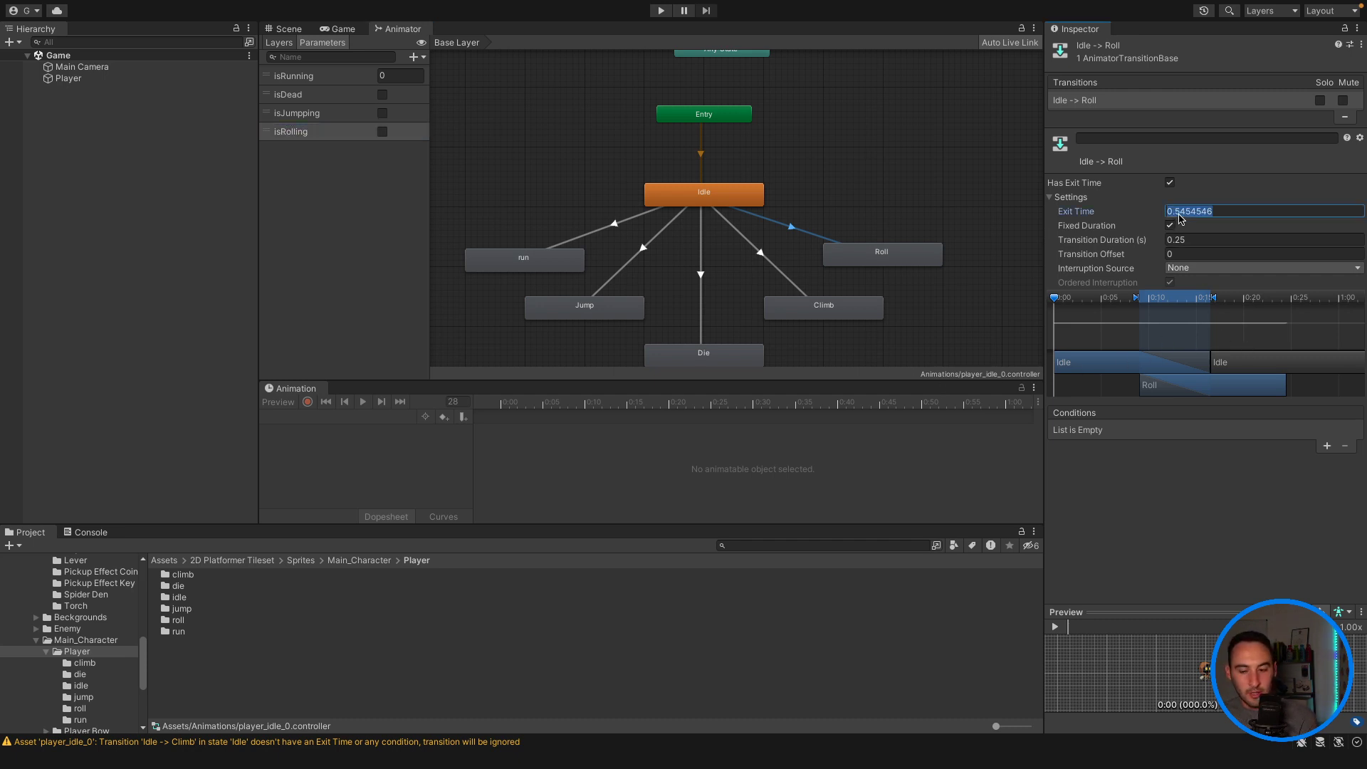
type("0")
left_click(1170, 225)
left_click(1170, 182)
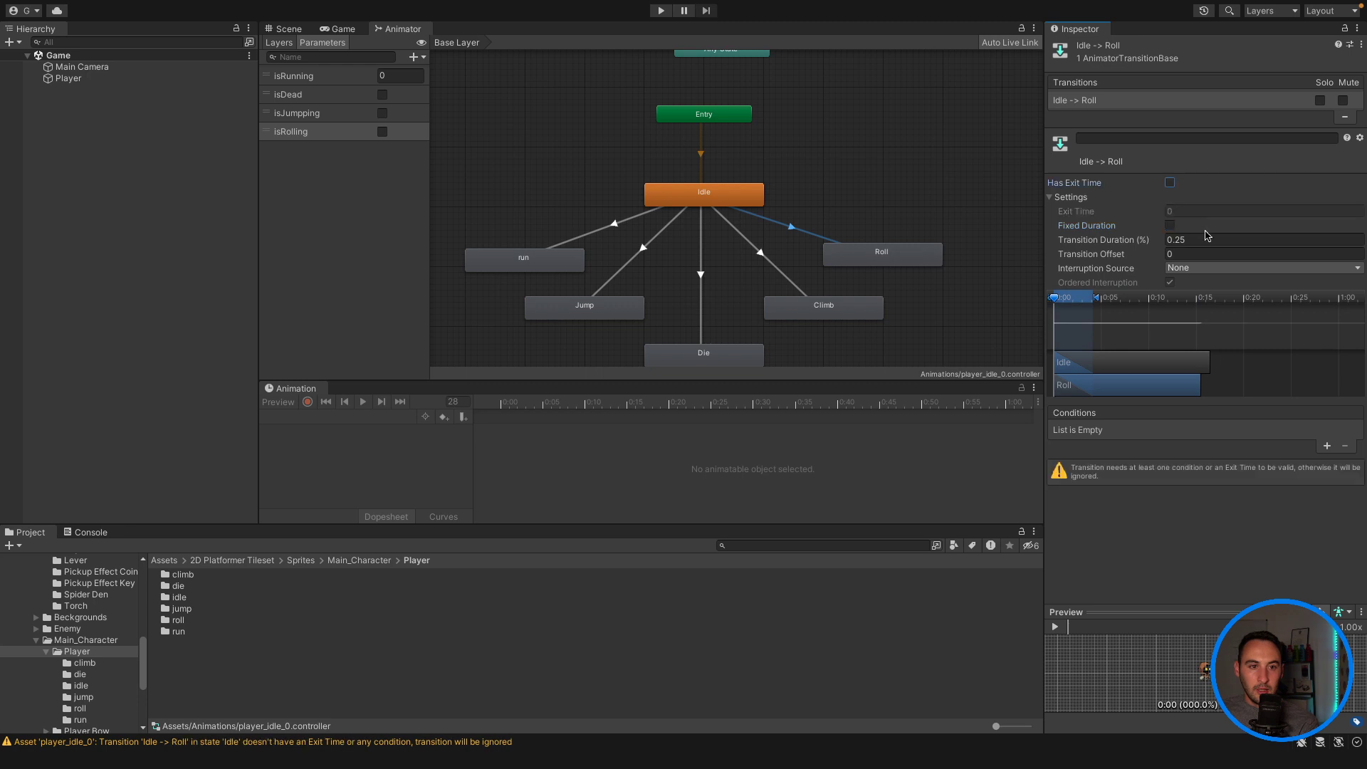
left_click(1204, 240)
type("0")
Step: Add a condition to the Idle-to-Roll transition requiring isRolling to be true
left_click(1327, 445)
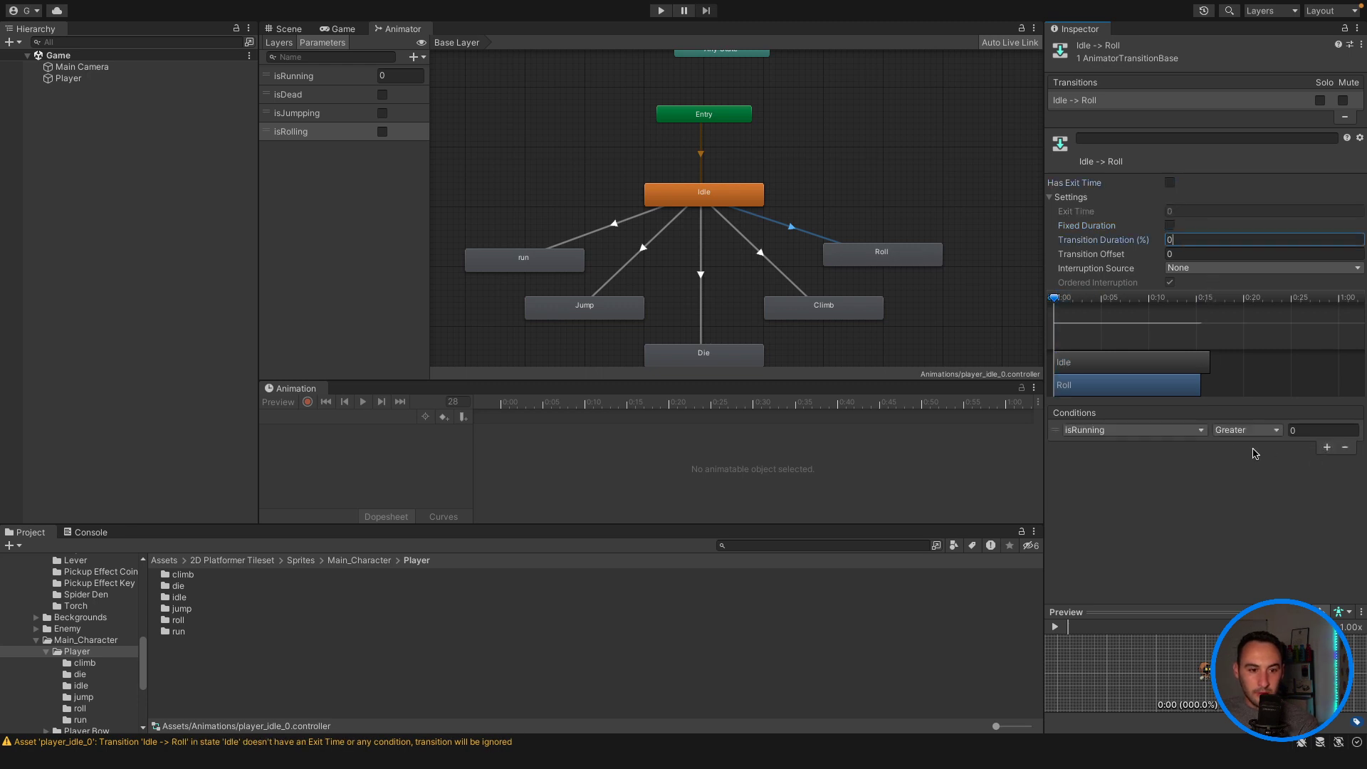
left_click(1176, 431)
left_click(1143, 512)
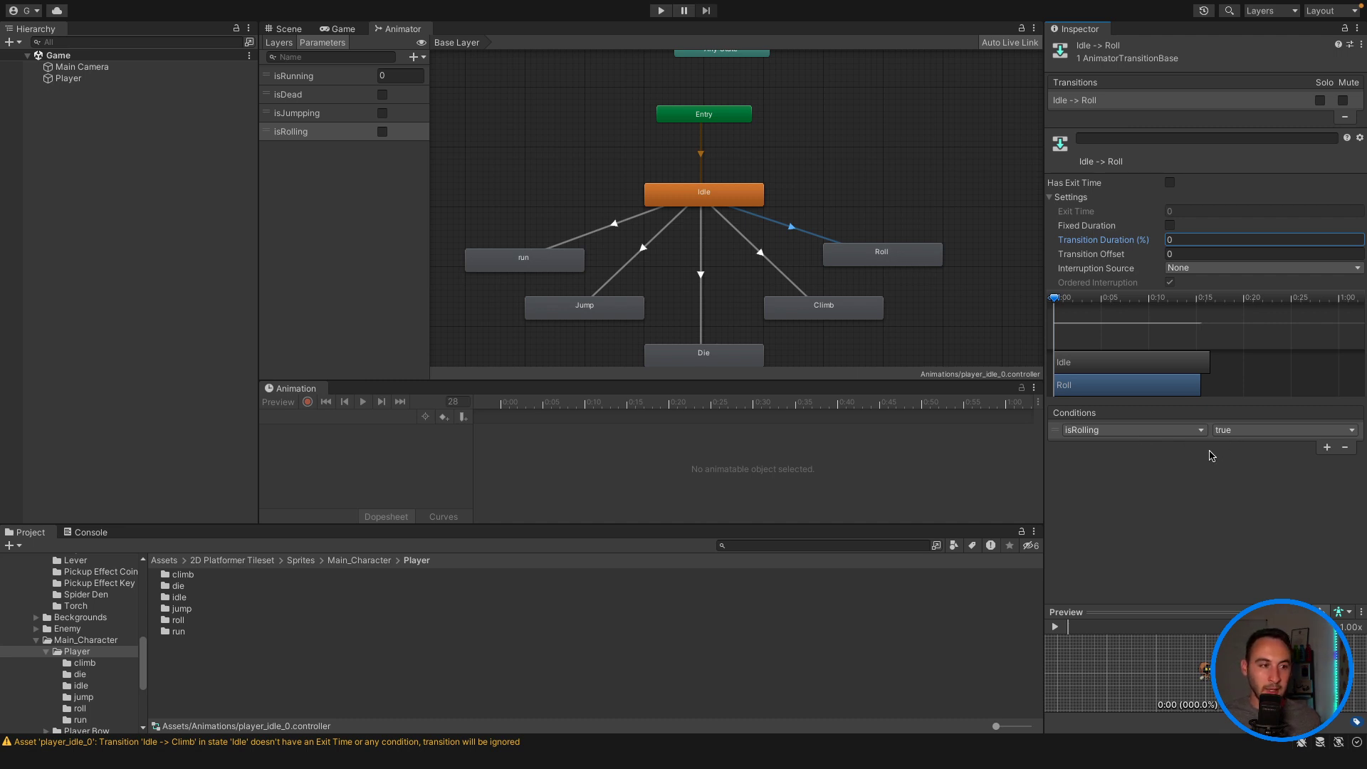
Step: Move the Idle state slightly up in the graph, closer to the Entry node
left_click_drag(716, 208, 714, 180)
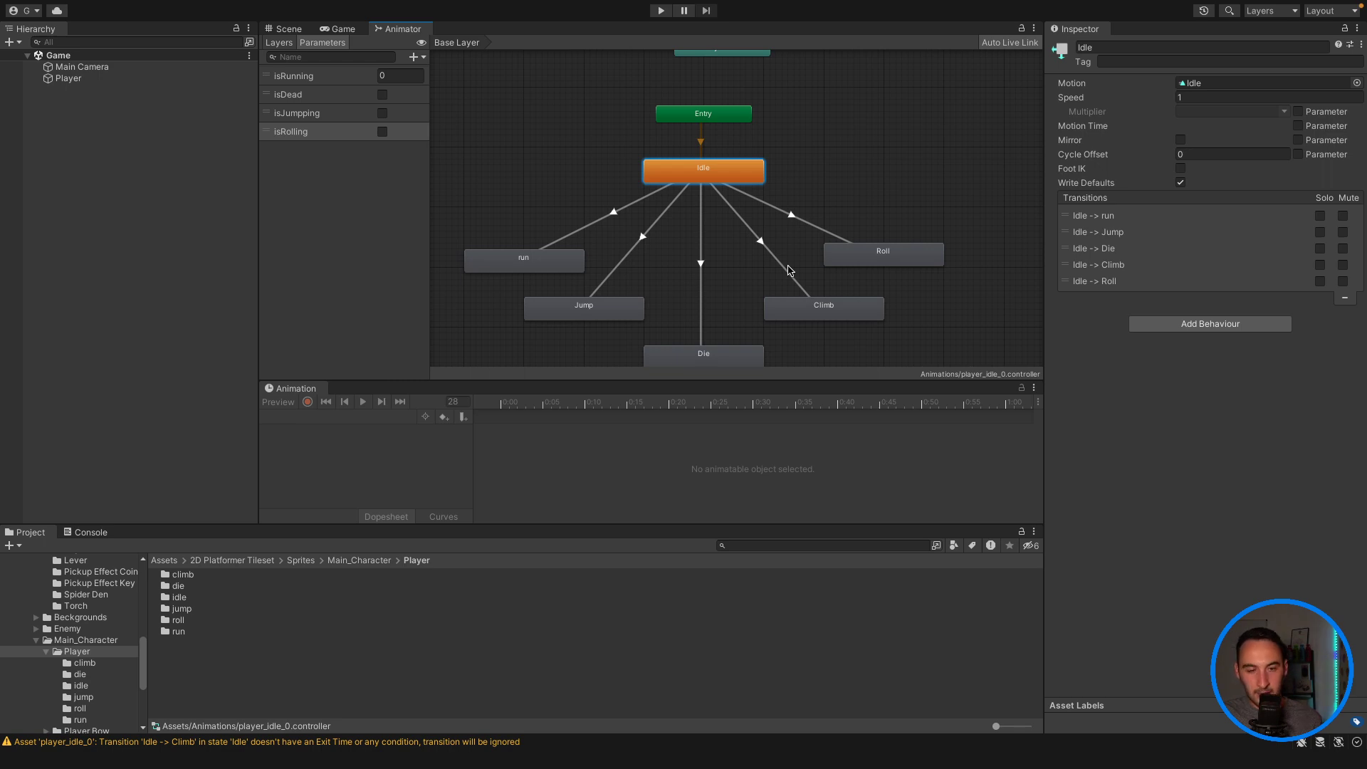
key("ctrl+Up")
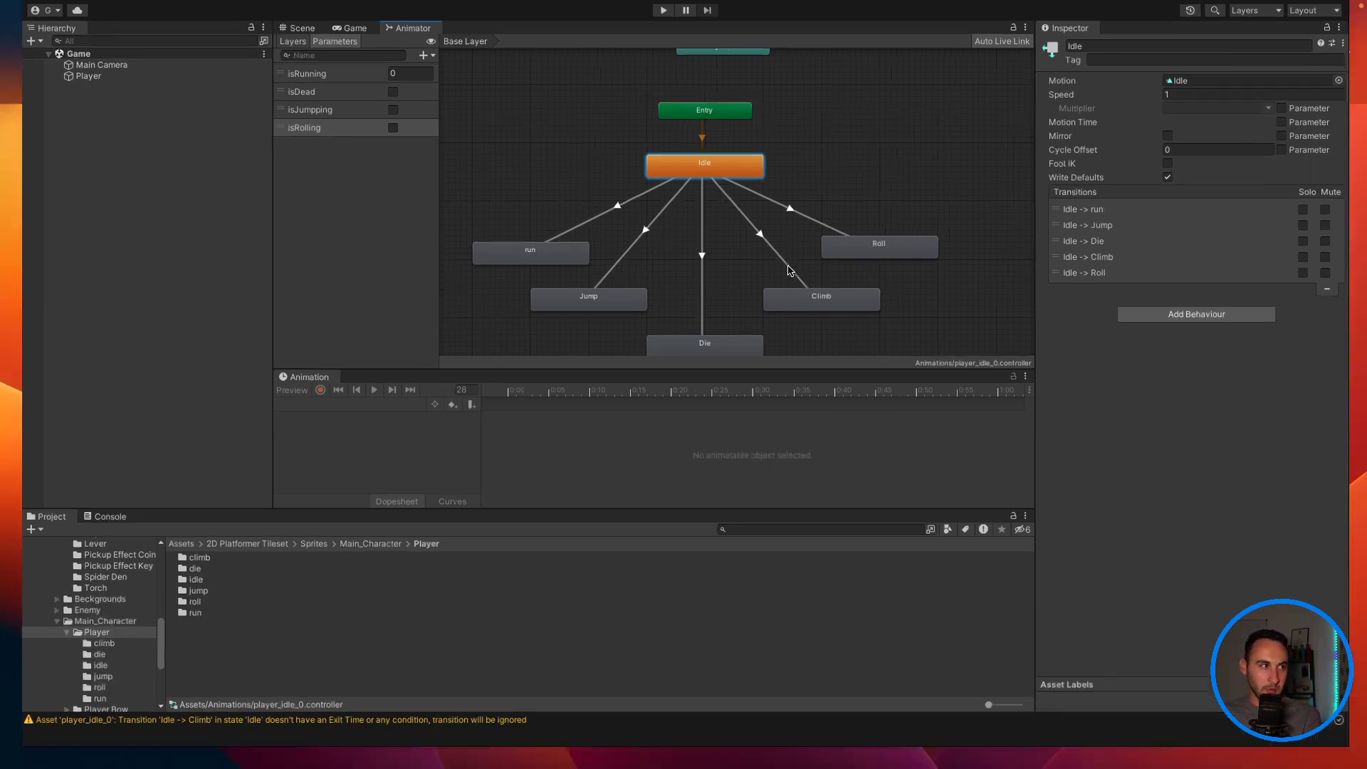
left_click(754, 64)
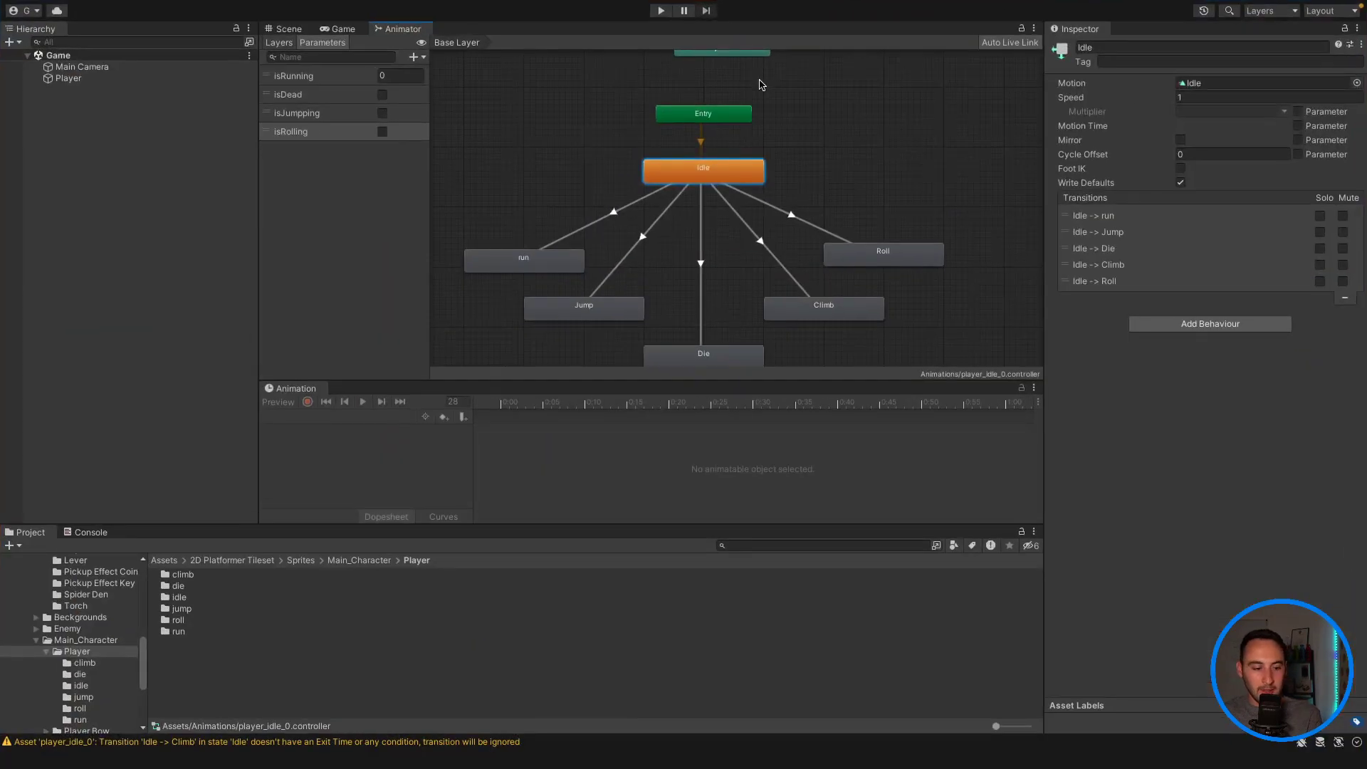